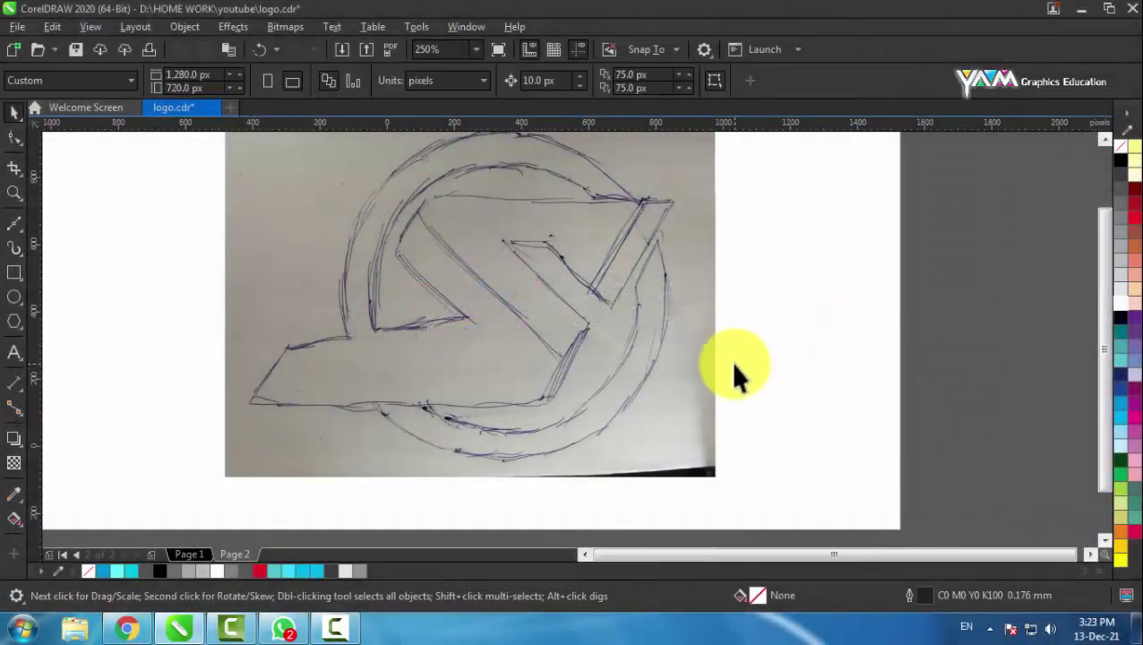
# Zoom in on the scanned logo sketch.
pyautogui.press('F3')
pyautogui.click(652, 324)
pyautogui.press('z')
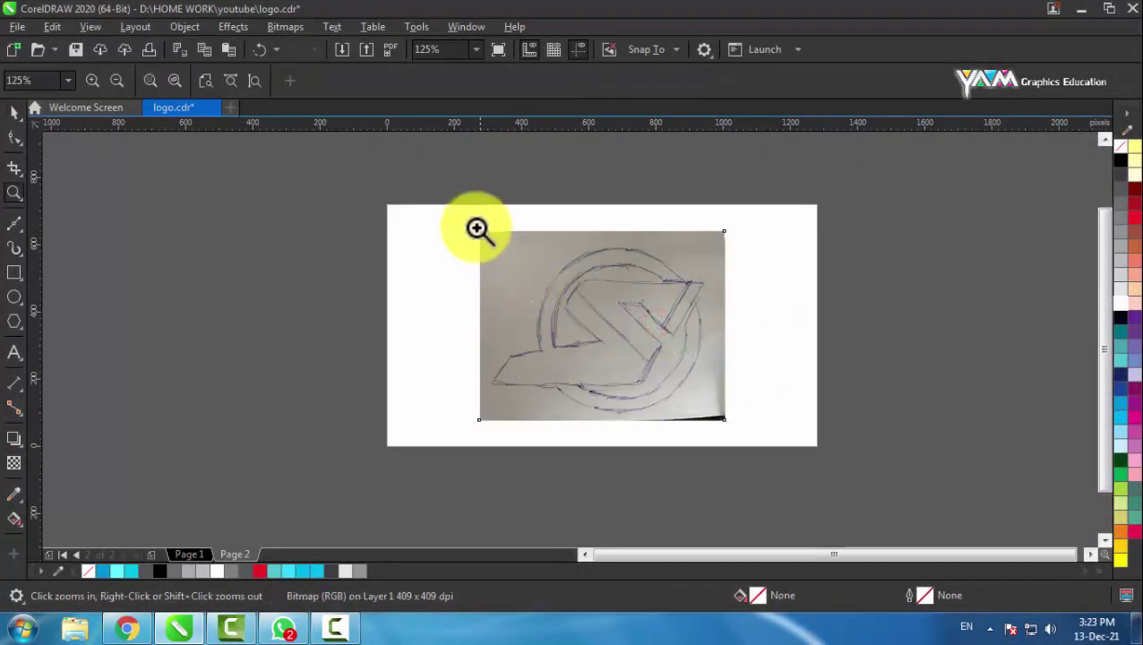
pyautogui.moveTo(479, 230); pyautogui.dragTo(730, 421)
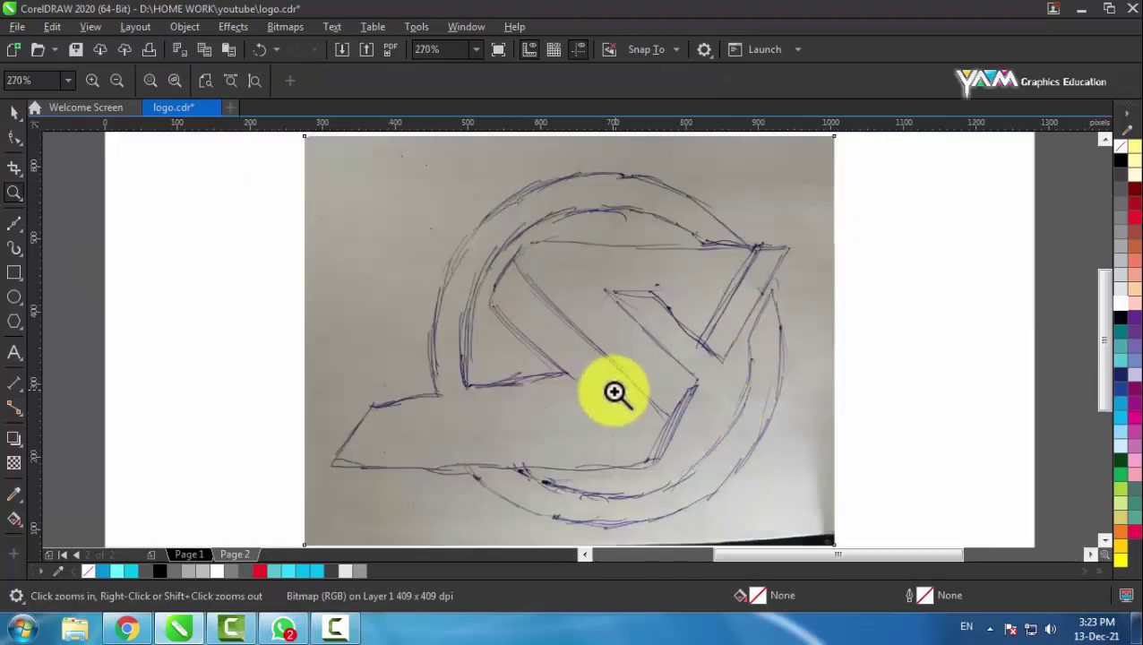
# Draw a circle over the sketch, then enlarge and nudge it to match the outer ring.
pyautogui.click(13, 300)
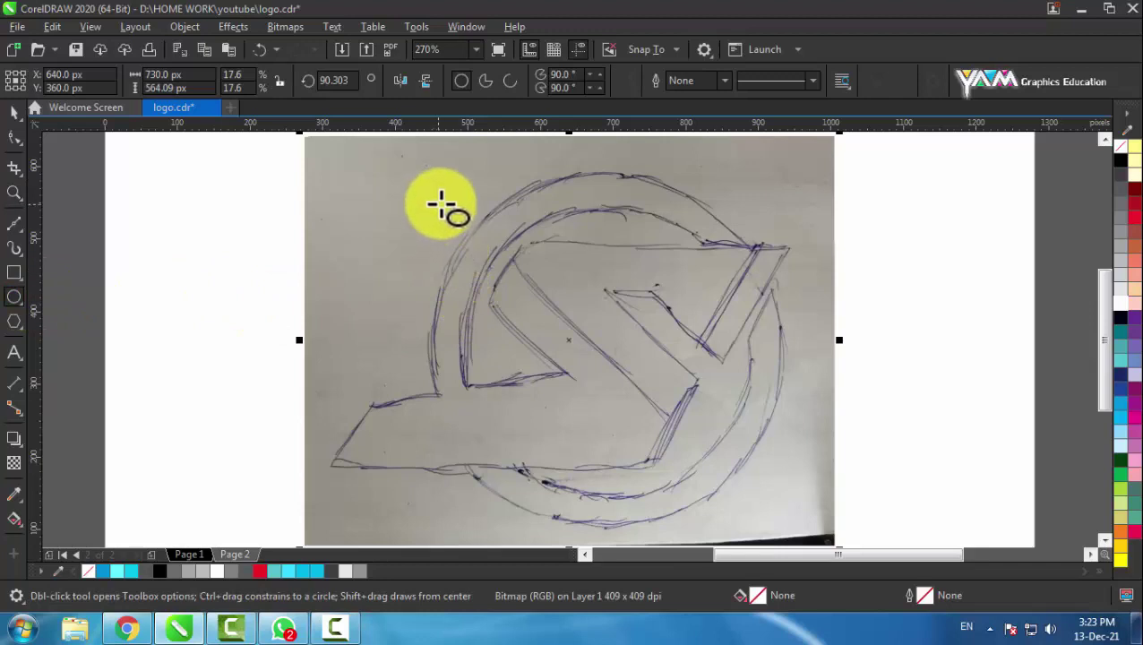
pyautogui.moveTo(444, 207); pyautogui.dragTo(773, 535)
pyautogui.click(14, 111)
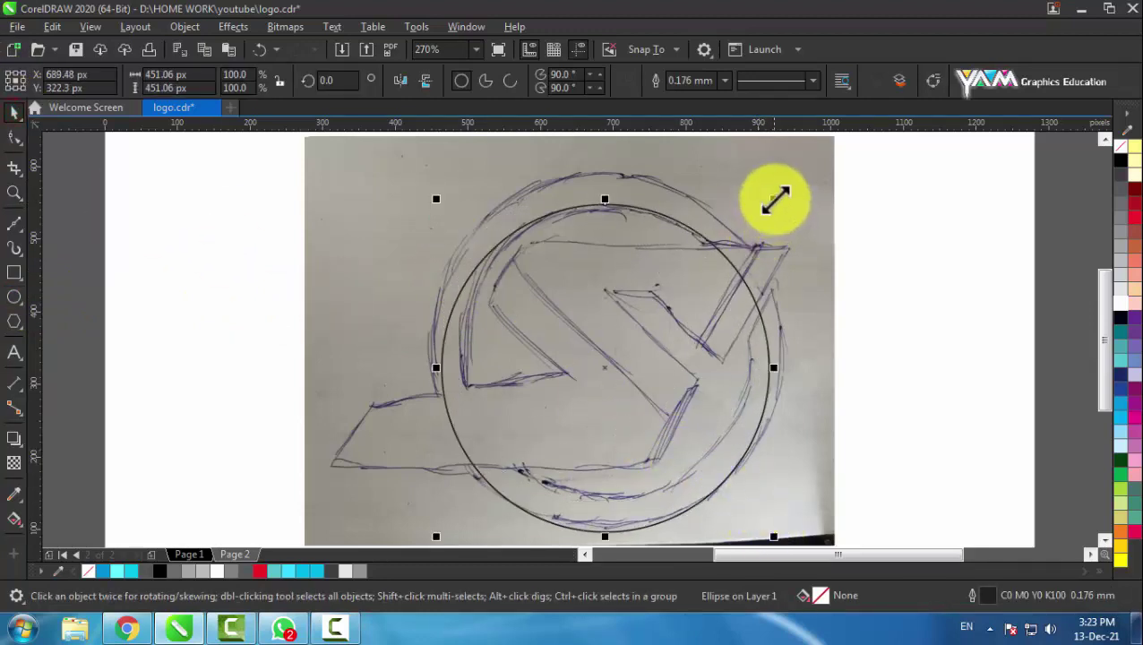
pyautogui.moveTo(774, 198); pyautogui.dragTo(797, 176)
pyautogui.moveTo(660, 215); pyautogui.dragTo(650, 210)
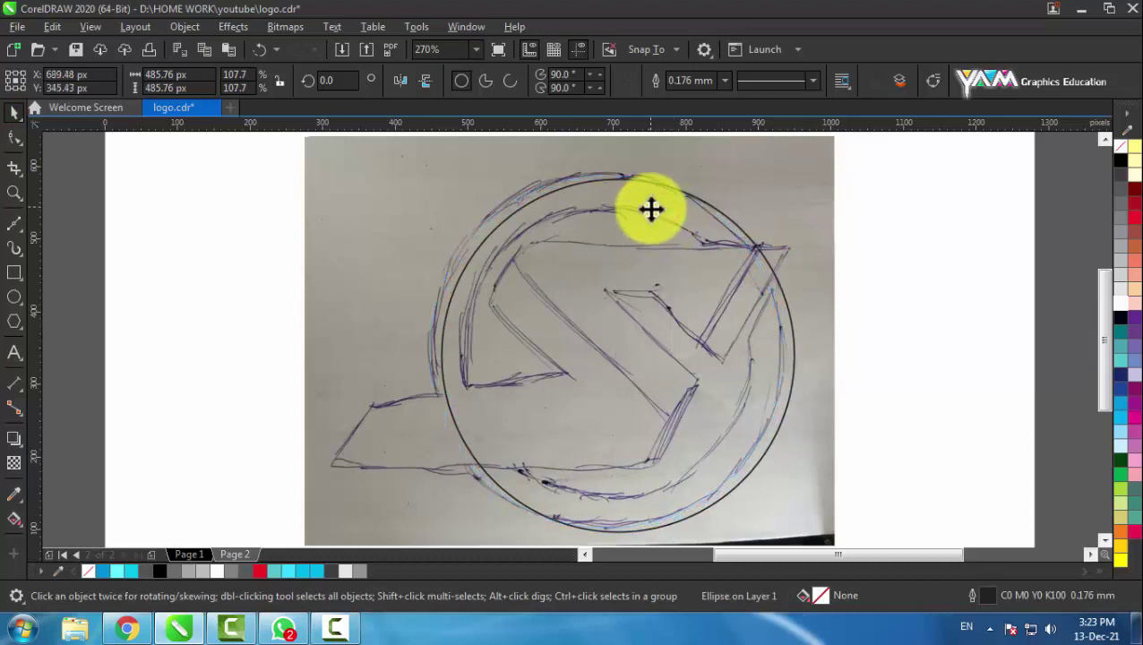
pyautogui.click(798, 181)
pyautogui.click(16, 463)
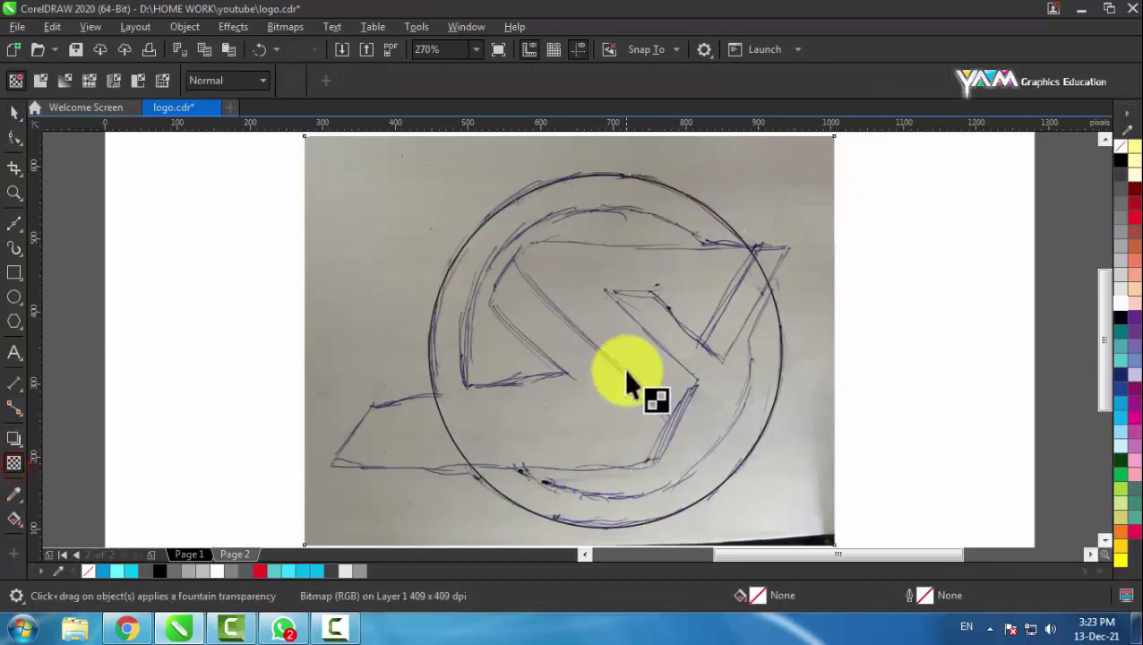
# Make the sketch photo semi-transparent so it appears faded.
pyautogui.scroll(-3, 633, 296)
pyautogui.click(592, 430)
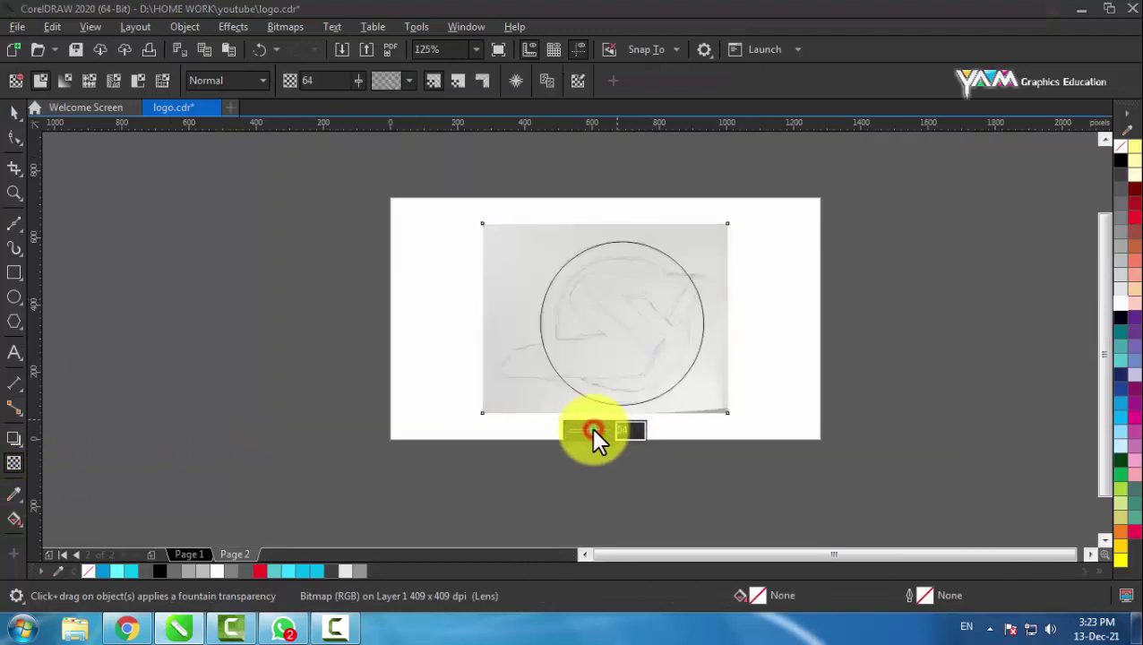
pyautogui.click(581, 428)
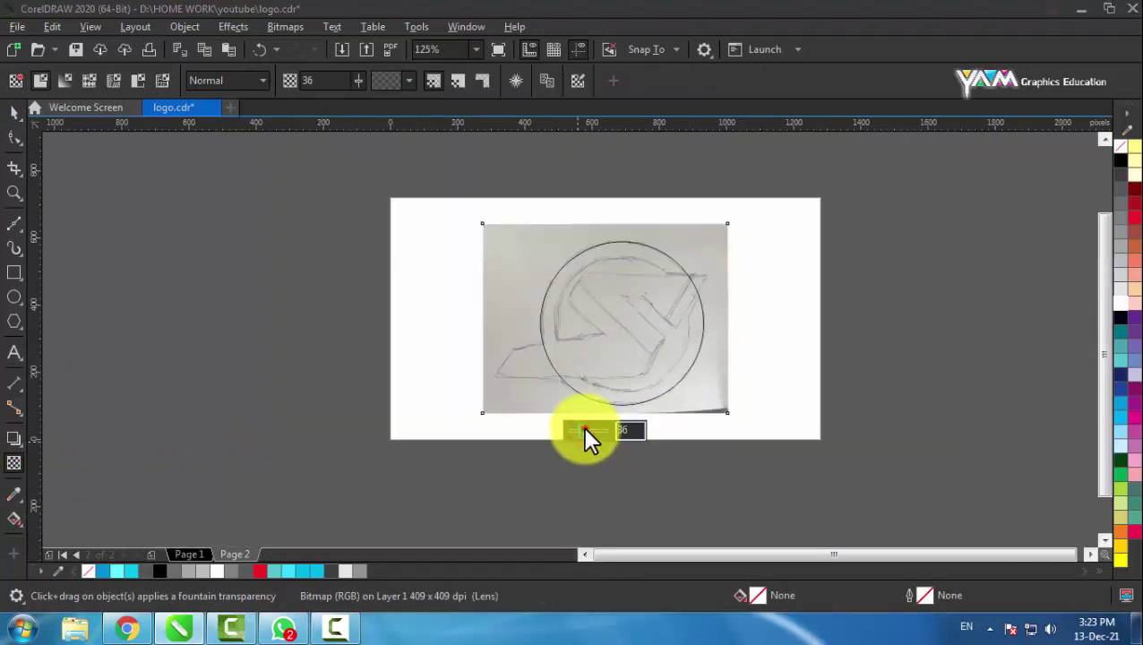
pyautogui.click(15, 114)
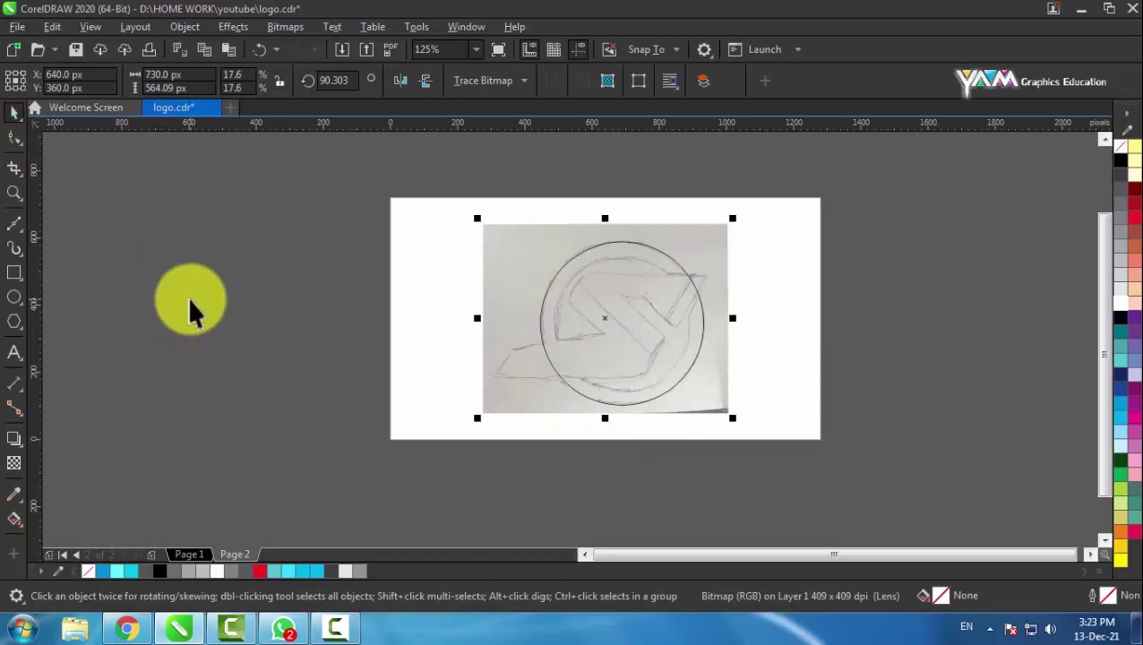
# Subtract a smaller inward copy of the circle from it to form a ring.
pyautogui.hotkey('shift', 'F2')
pyautogui.click(127, 308)
pyautogui.click(581, 224)
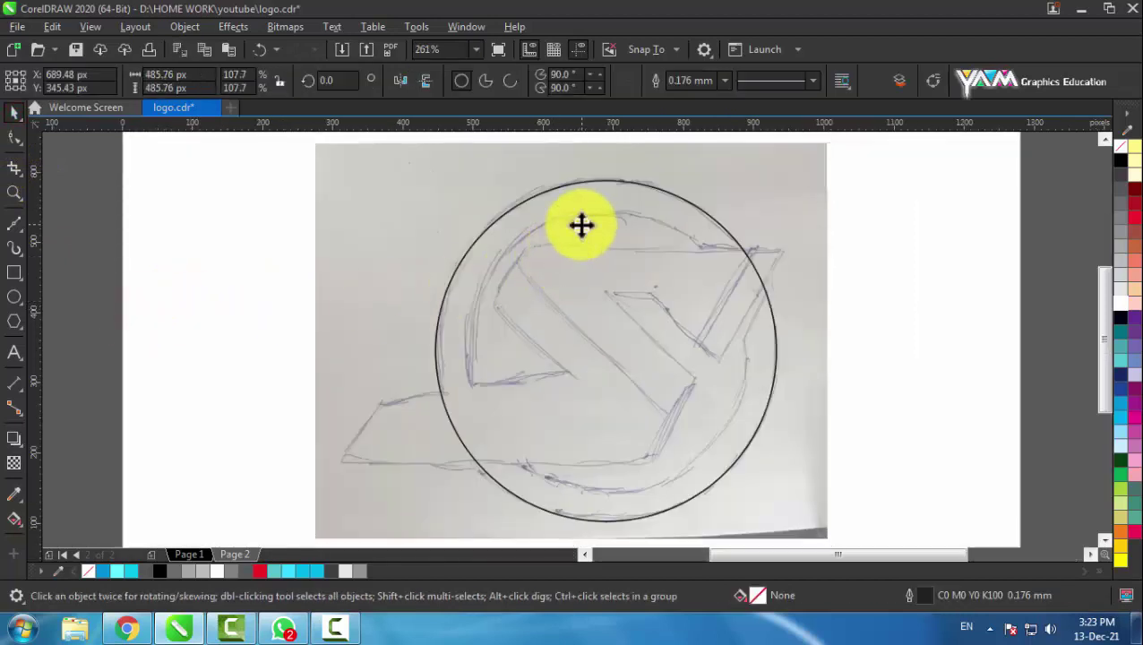
pyautogui.moveTo(781, 176); pyautogui.dragTo(772, 206)
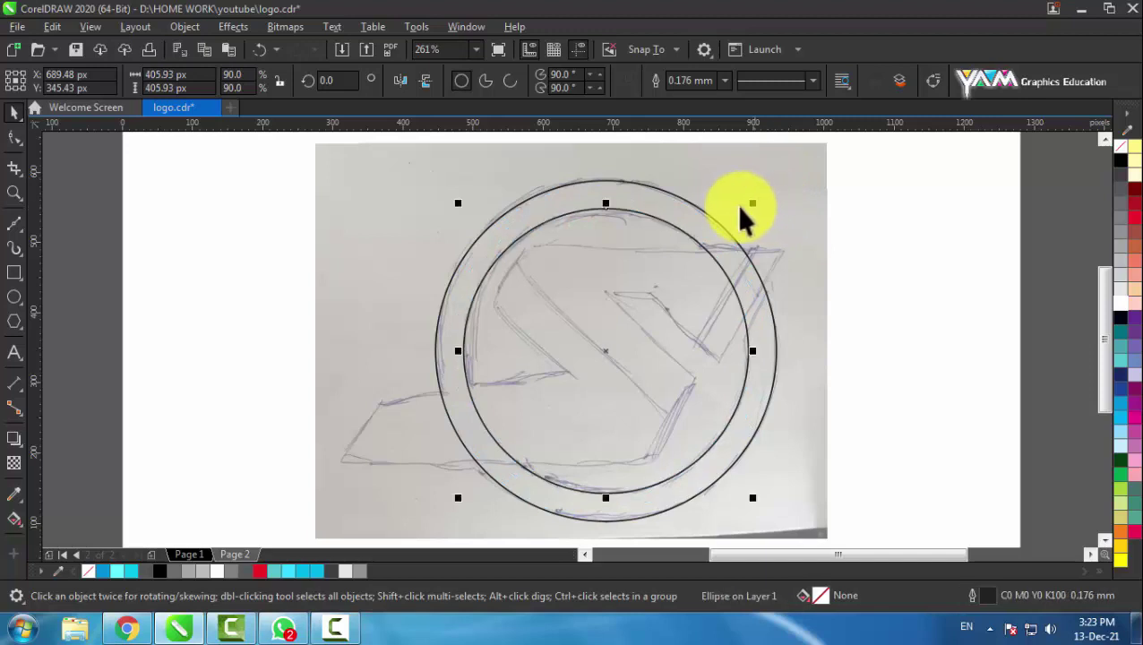
pyautogui.keyDown('shift'); pyautogui.click(697, 217); pyautogui.keyUp('shift')
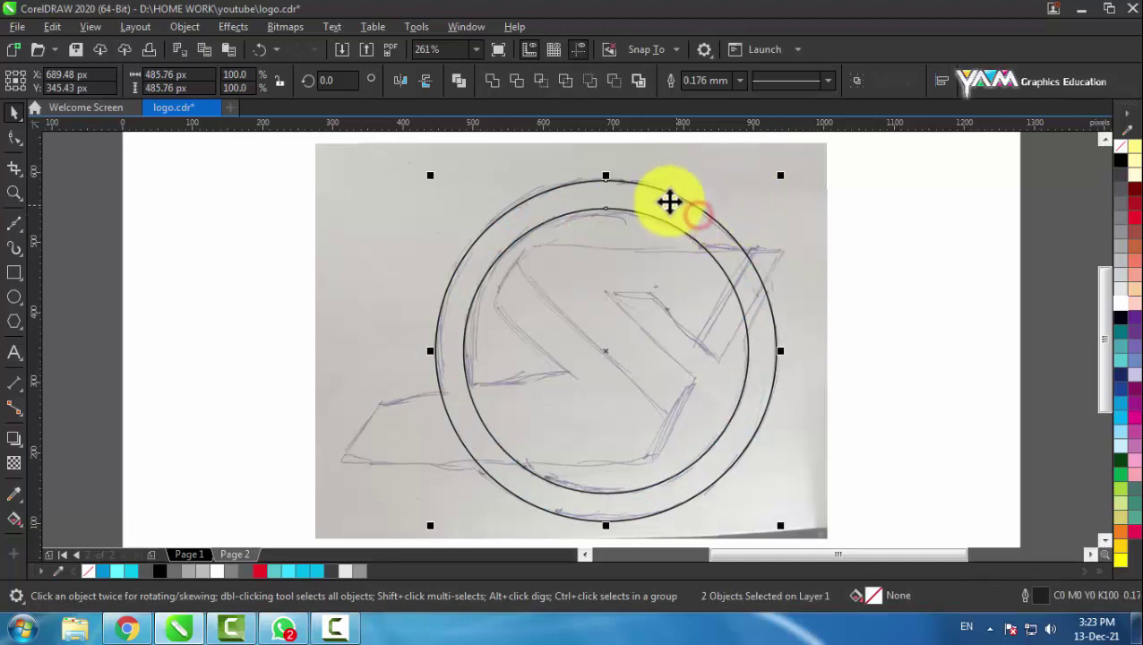
pyautogui.click(617, 81)
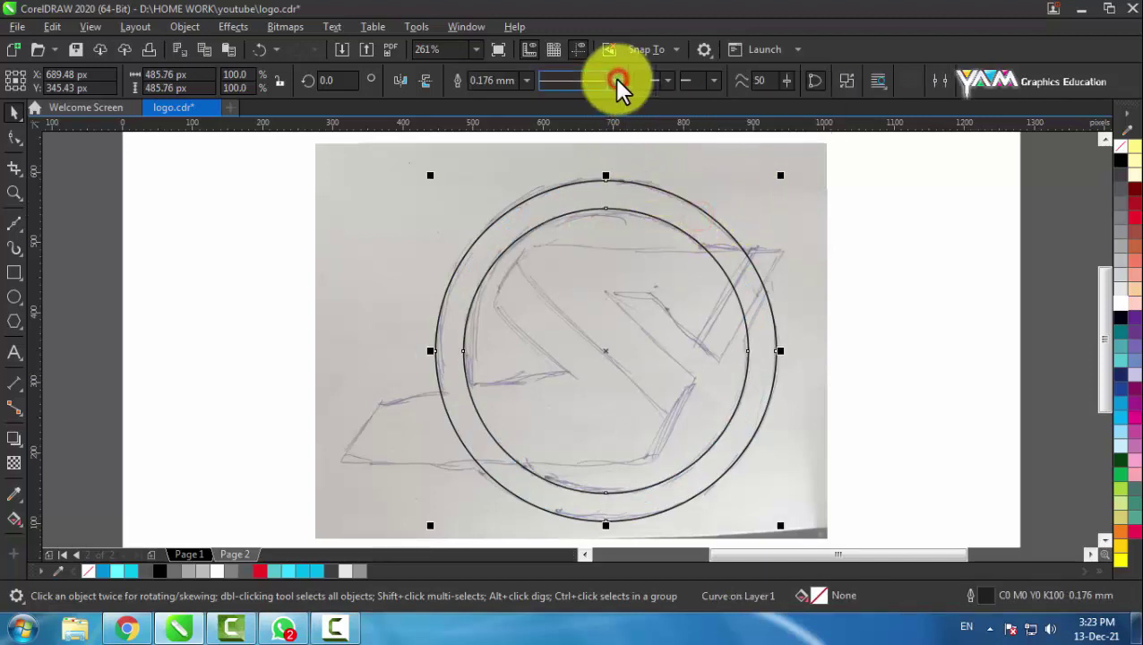
pyautogui.click(905, 289)
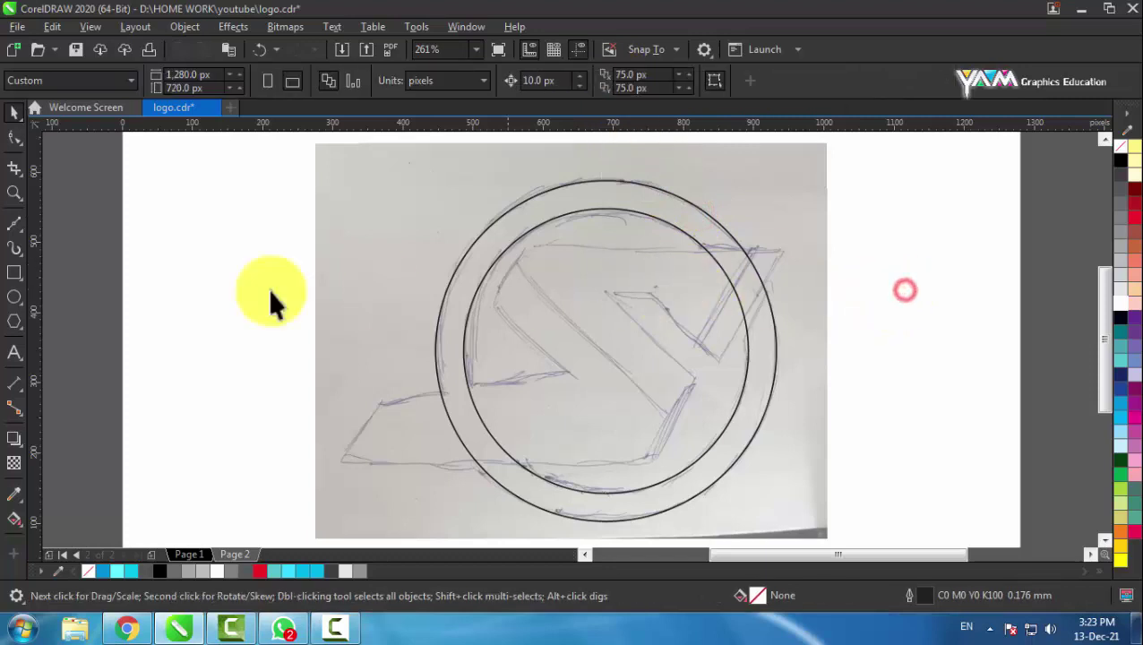
pyautogui.click(14, 224)
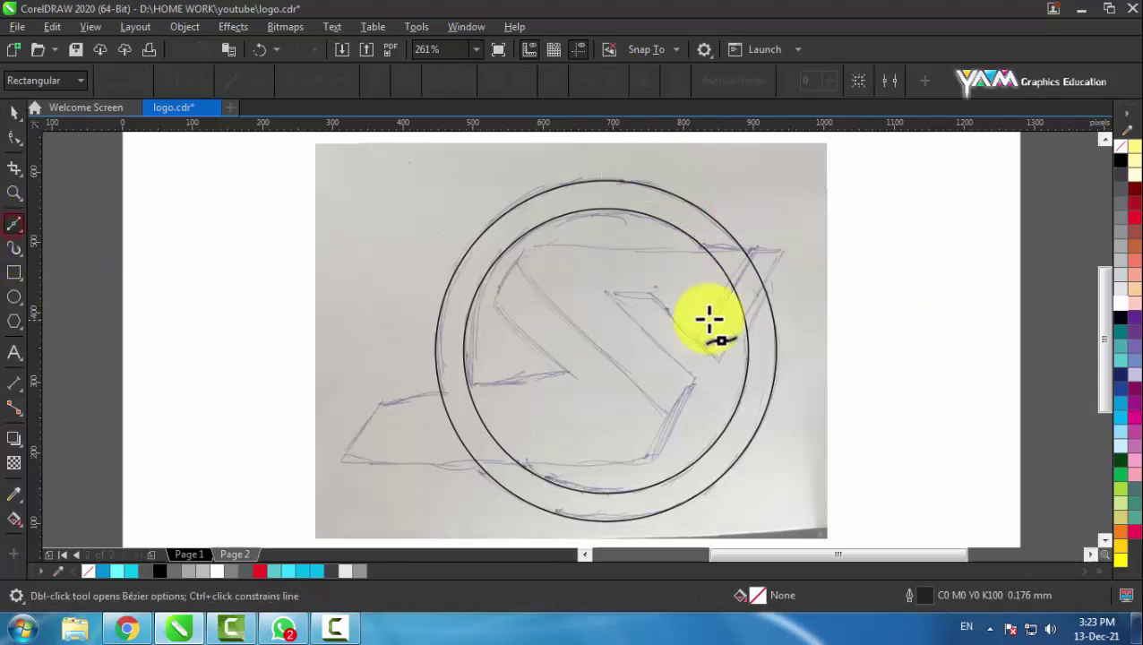
# Trace the S corner by corner: top edge, left side, notch, tail, bottom edge, right arm.
pyautogui.click(785, 251)
pyautogui.scroll(-2, 714, 260)
pyautogui.scroll(2, 716, 265)
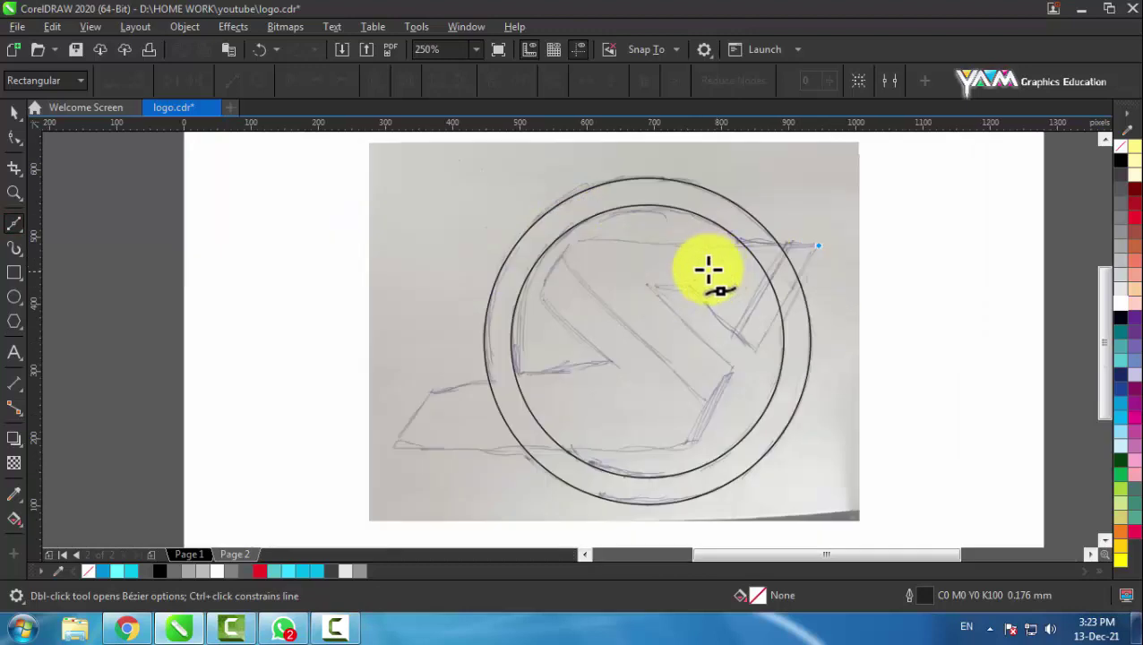
pyautogui.click(573, 241)
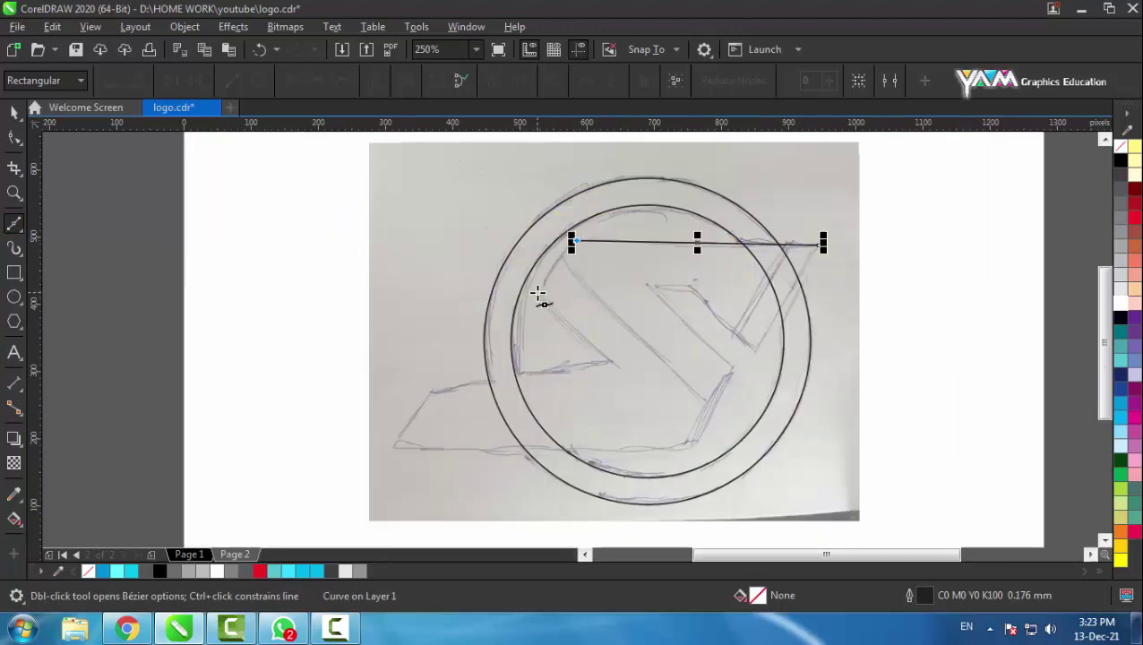
pyautogui.click(607, 360)
pyautogui.click(430, 391)
pyautogui.click(391, 453)
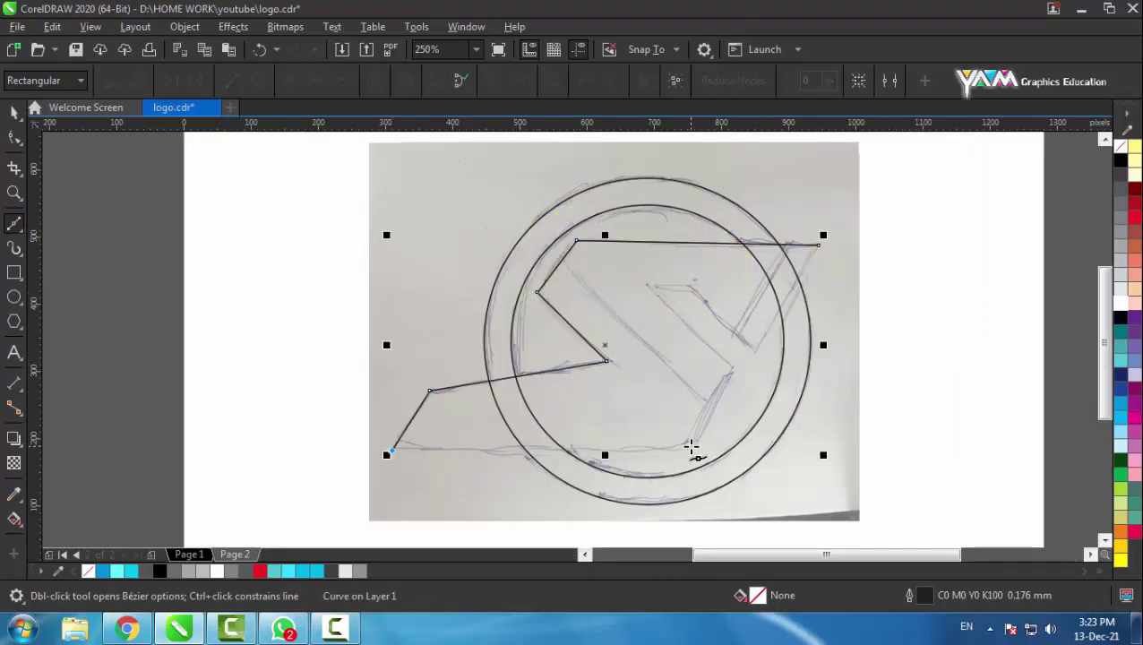
pyautogui.click(690, 445)
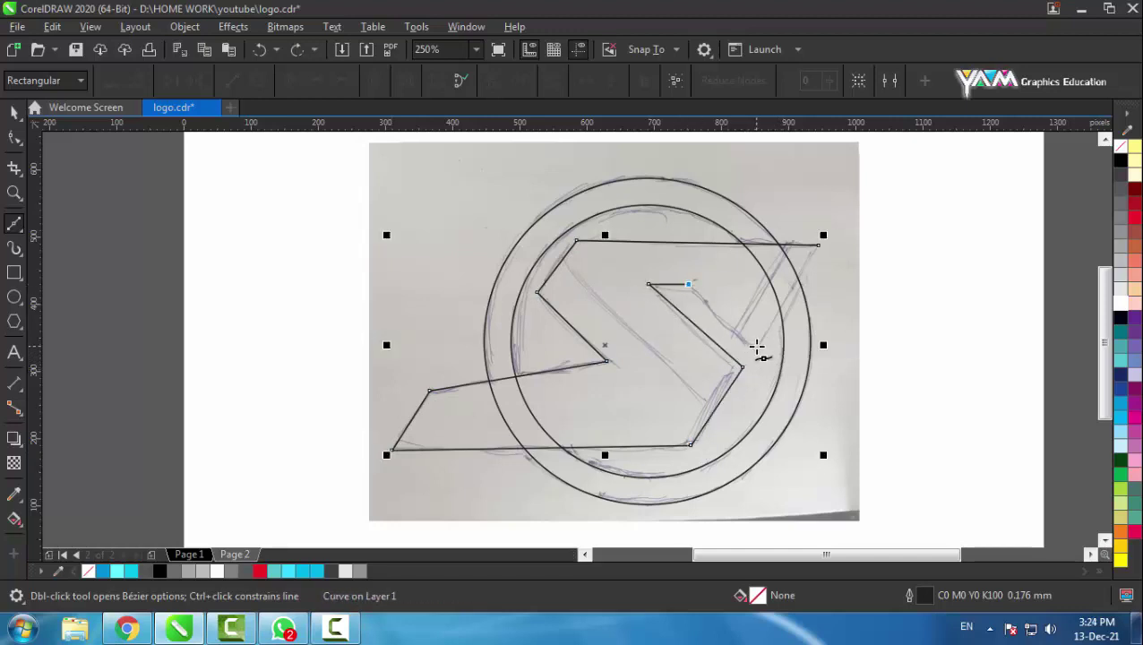
pyautogui.click(757, 346)
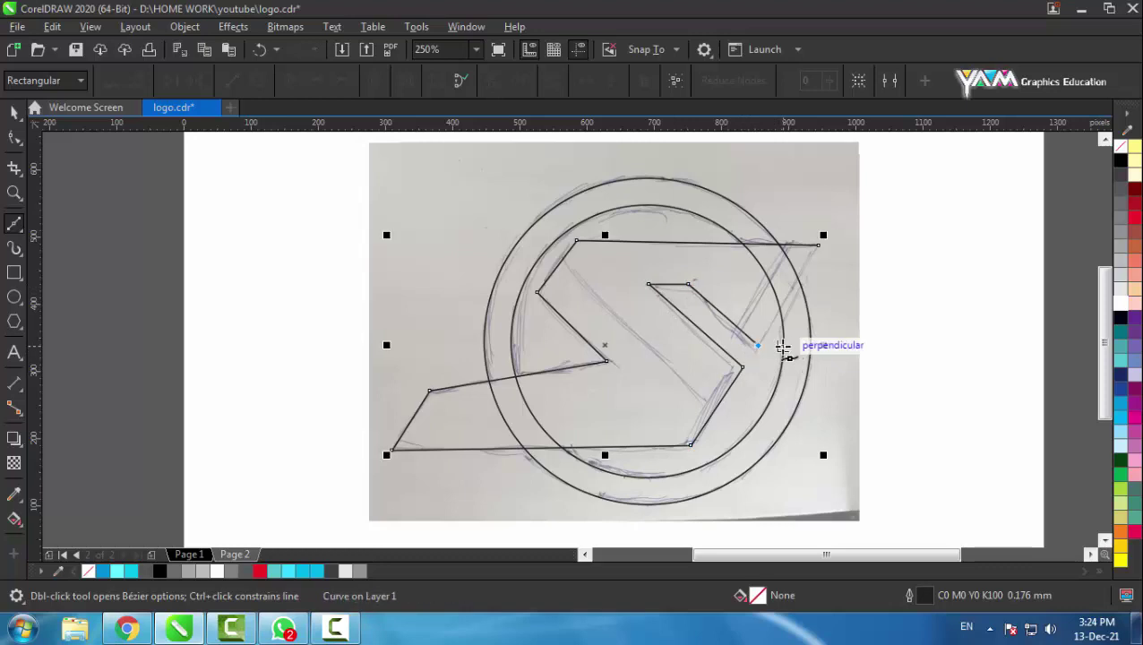
pyautogui.click(13, 139)
# Add two nodes near the S's lower corner and drag to round it off.
pyautogui.scroll(2, 547, 264)
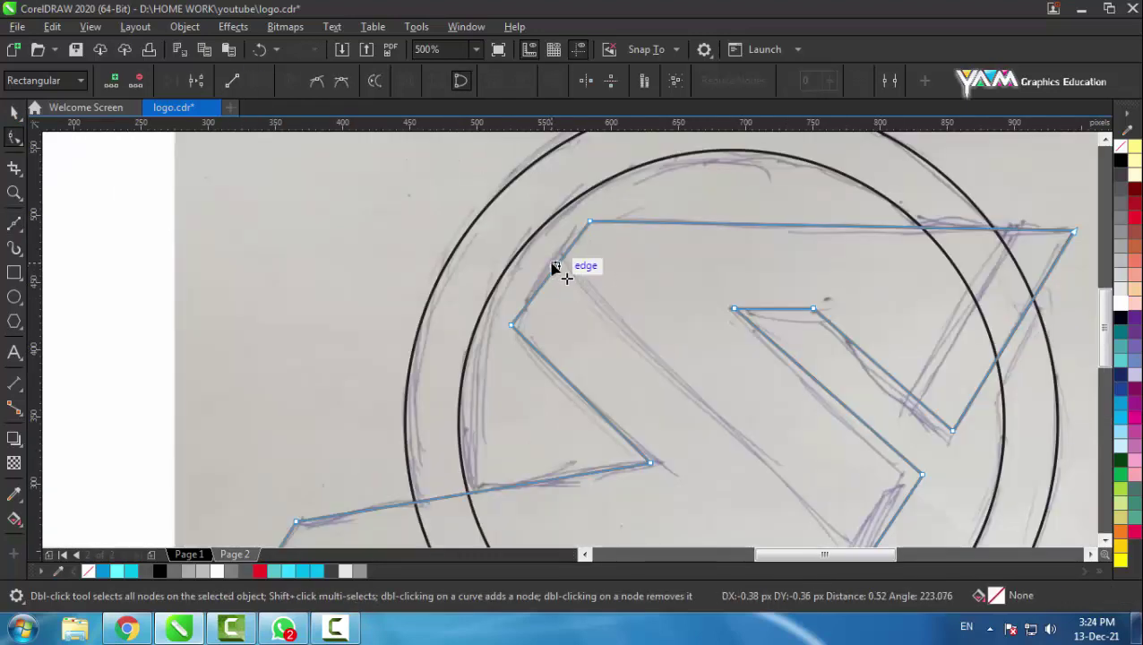
pyautogui.scroll(-3, 599, 265)
pyautogui.scroll(5, 741, 367)
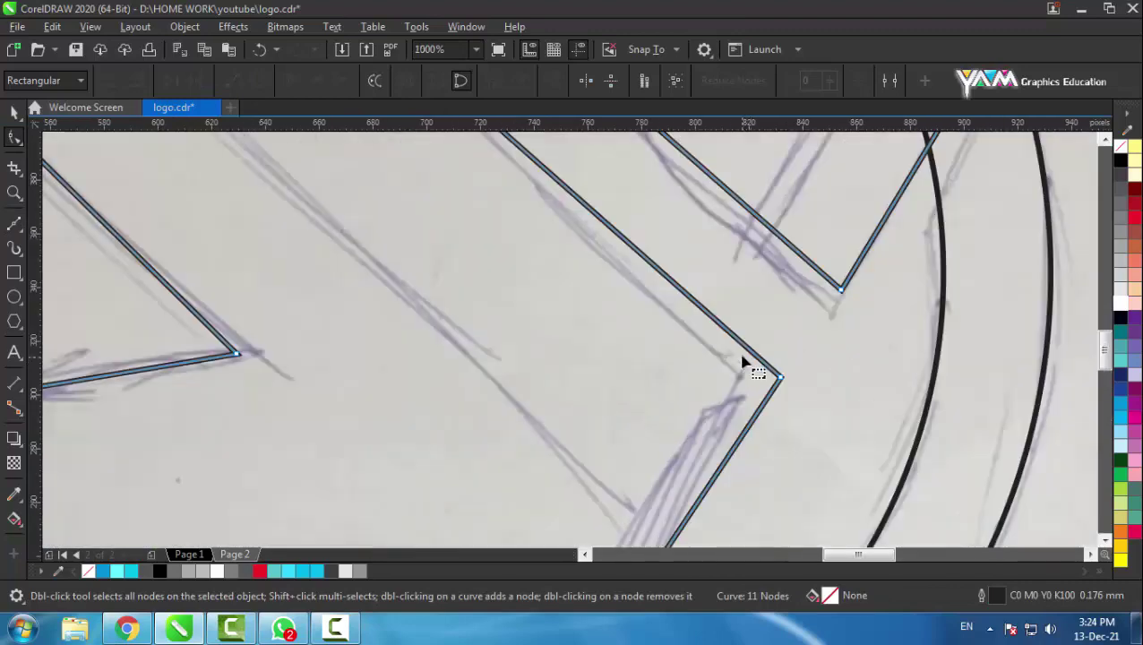
pyautogui.doubleClick(770, 394)
pyautogui.scroll(-4, 765, 367)
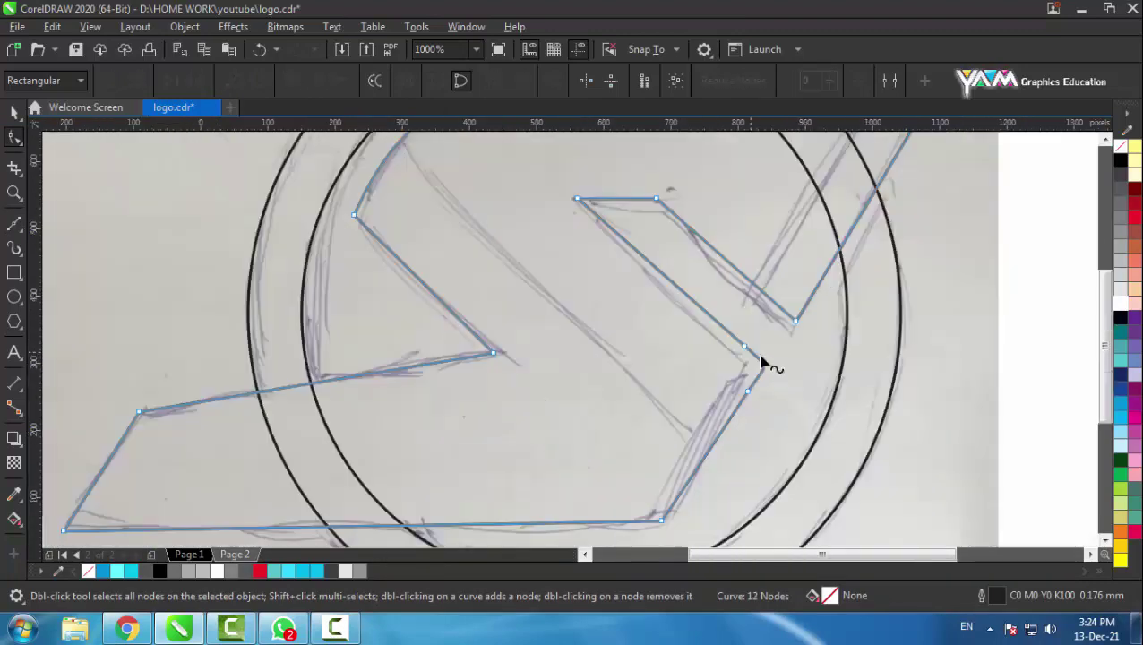
pyautogui.scroll(2, 698, 429)
pyautogui.doubleClick(660, 451)
pyautogui.moveTo(735, 456); pyautogui.dragTo(750, 433)
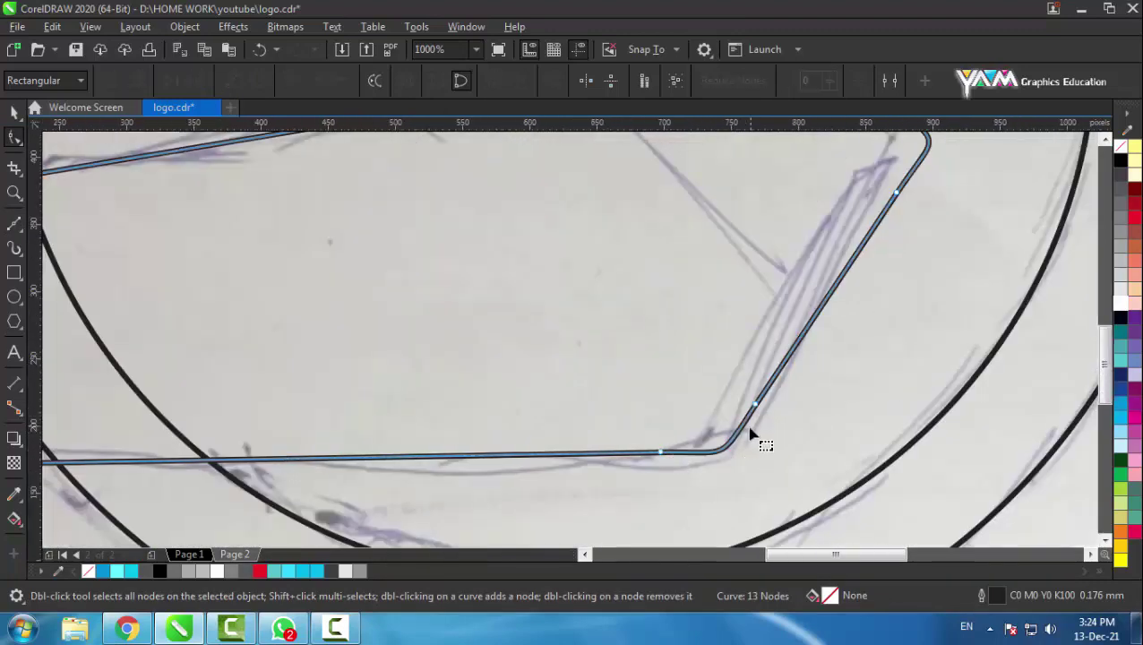
# Add a node near the S's left corner and drag it to soften that bend.
pyautogui.scroll(-3, 751, 433)
pyautogui.scroll(2, 467, 385)
pyautogui.scroll(1, 472, 359)
pyautogui.doubleClick(472, 345)
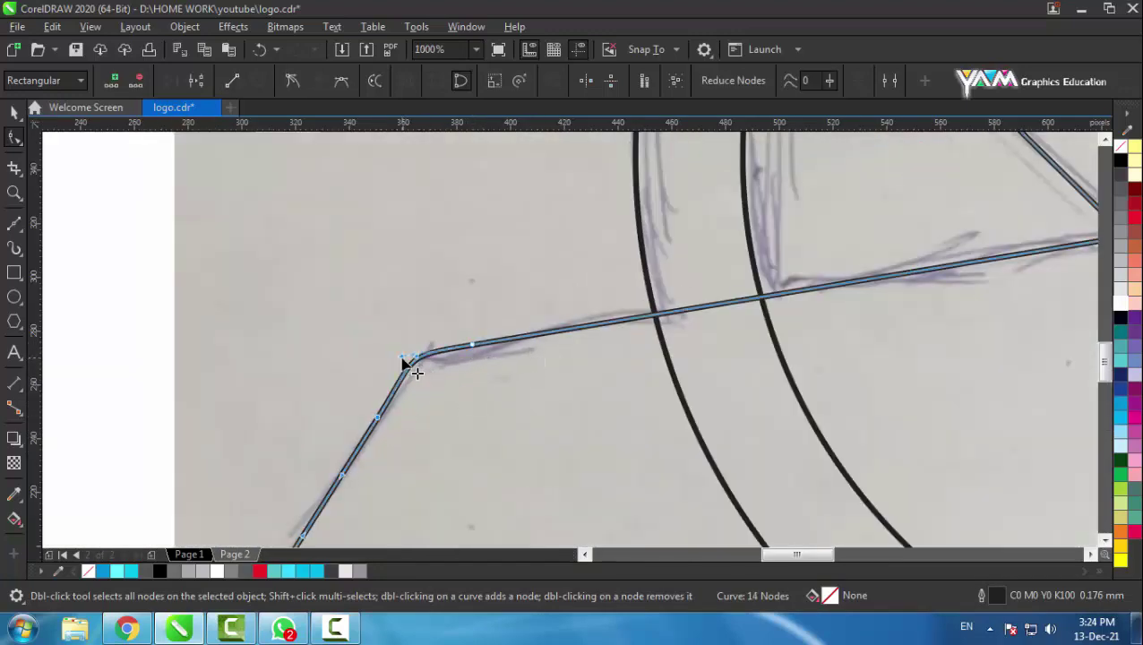
pyautogui.moveTo(400, 360); pyautogui.dragTo(428, 354)
pyautogui.scroll(-2, 382, 491)
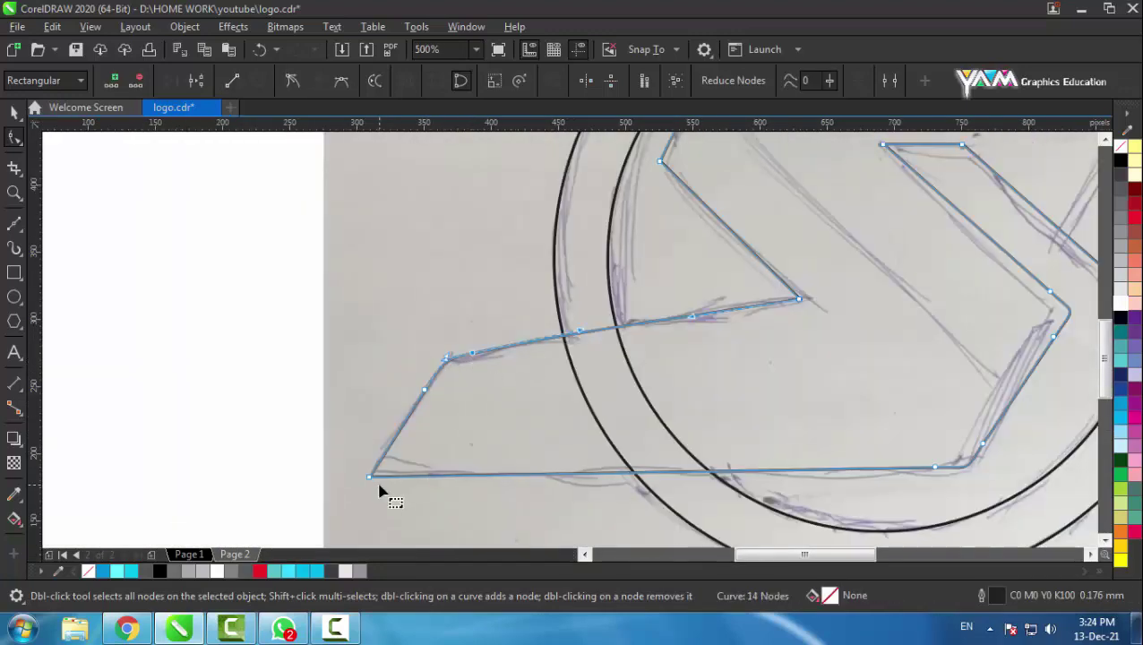
pyautogui.scroll(-2, 481, 452)
pyautogui.press('space')
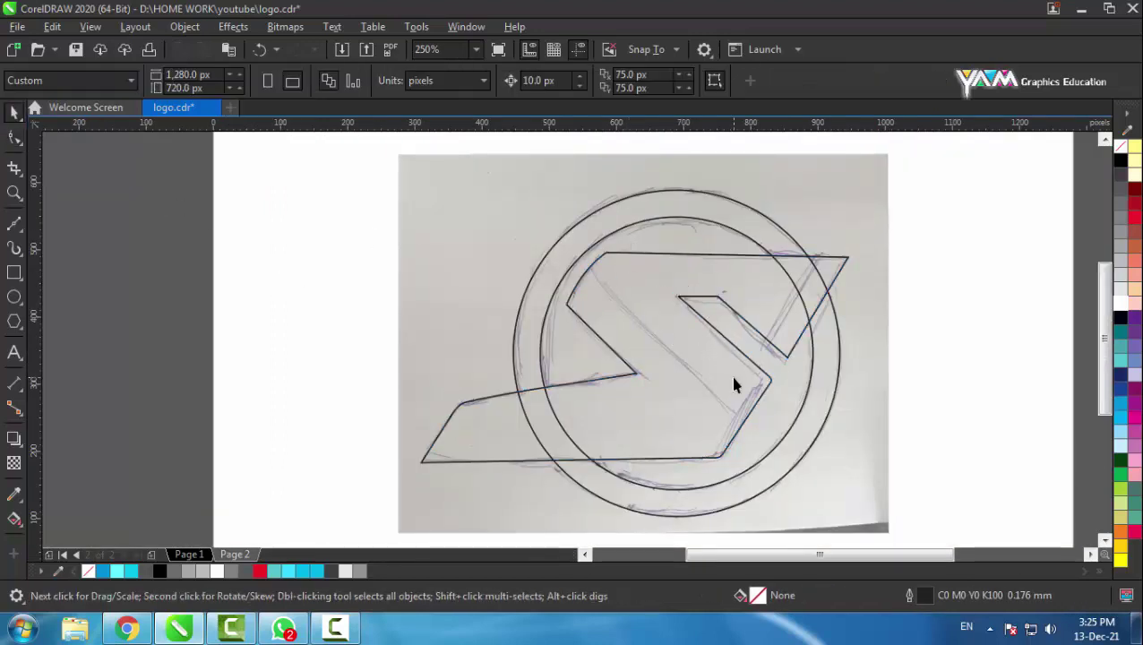
# Draw a thin tall bar, move it onto the sketch, and tilt it diagonally.
pyautogui.press('F6')
pyautogui.moveTo(202, 260)
pyautogui.mouseDown()
pyautogui.moveTo(241, 465)
pyautogui.moveTo(205, 525)
pyautogui.mouseUp()
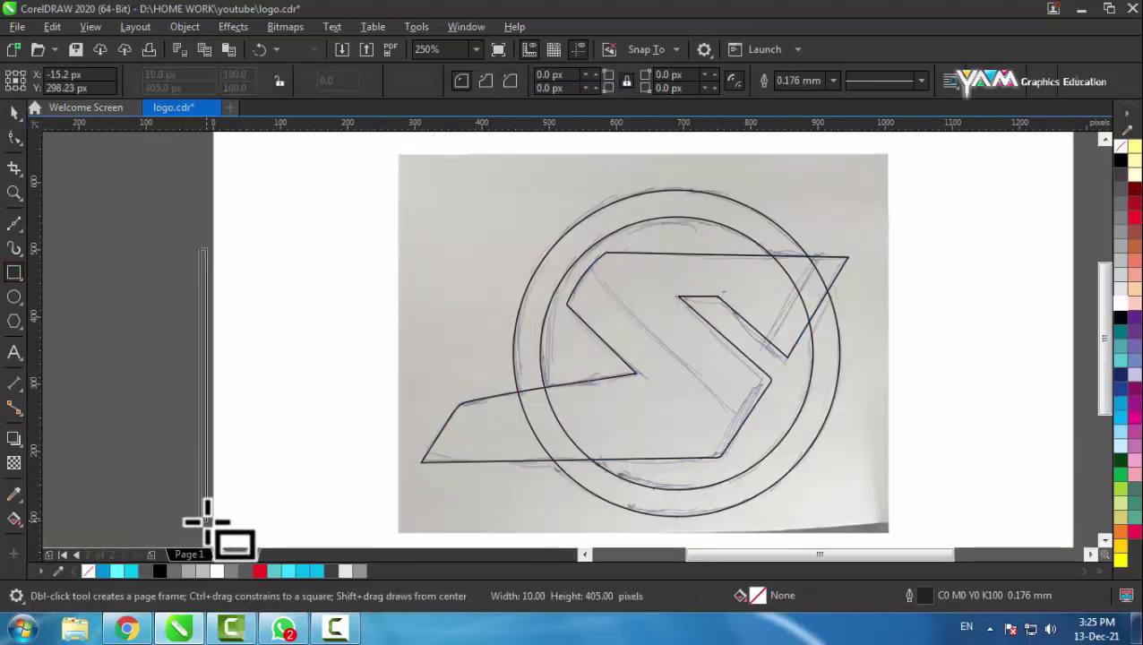
pyautogui.click(11, 114)
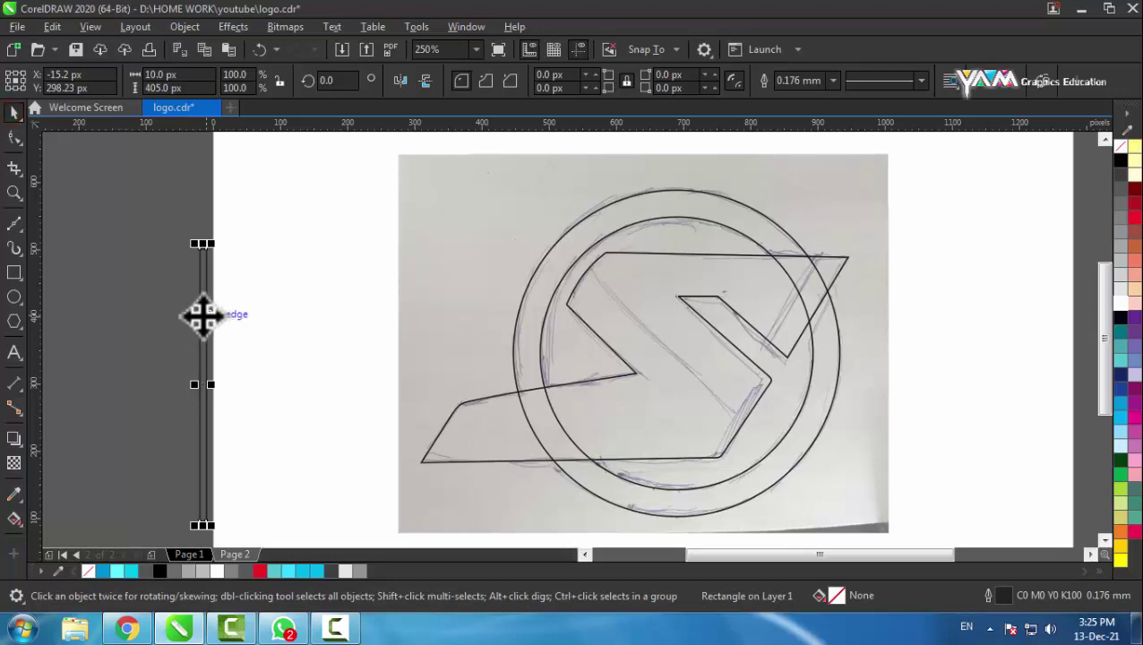
pyautogui.moveTo(204, 314); pyautogui.dragTo(636, 304)
pyautogui.click(634, 300)
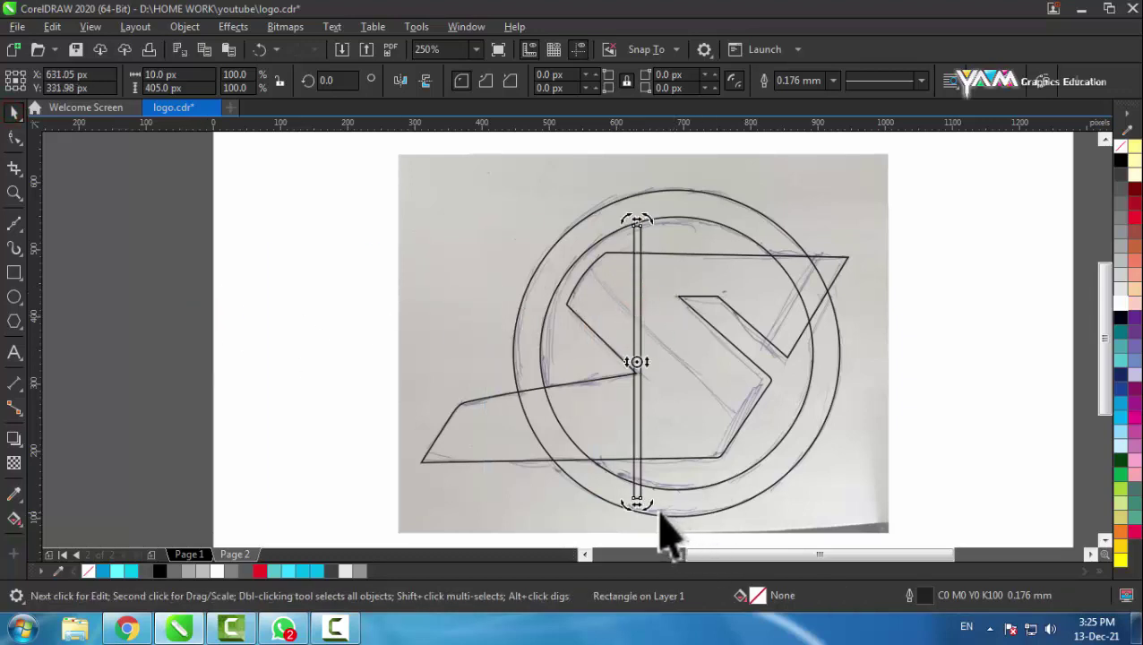
pyautogui.moveTo(649, 508)
pyautogui.mouseDown()
pyautogui.moveTo(755, 448)
pyautogui.moveTo(694, 449)
pyautogui.mouseUp()
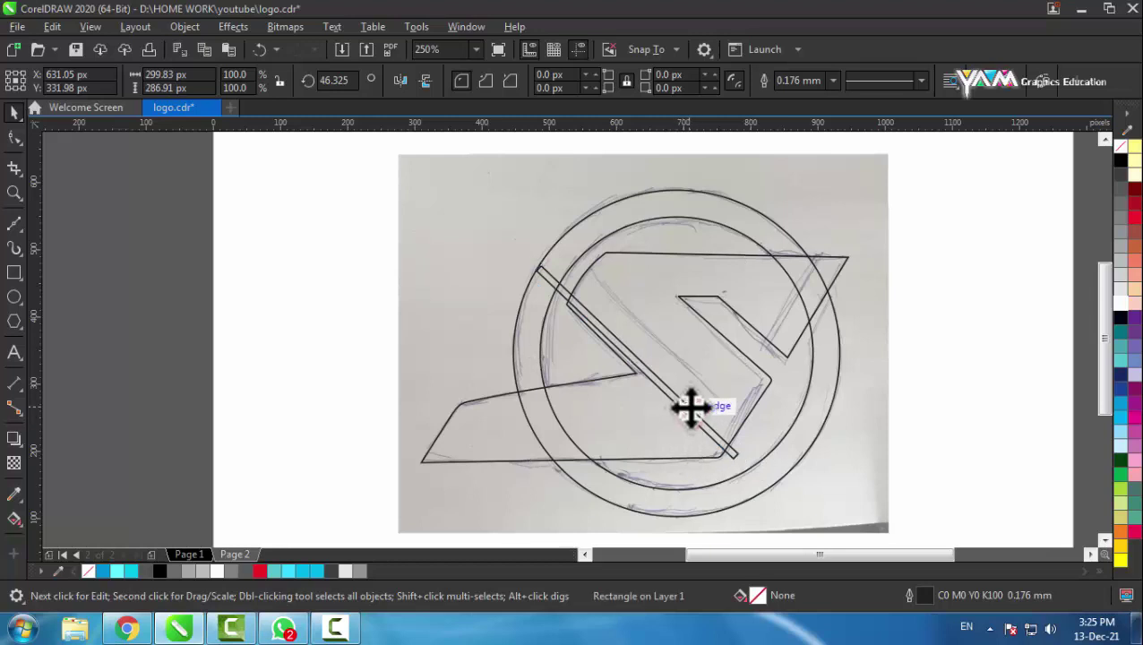
# Duplicate the bar, rotate the copy steeper, and place it over the S's upper right arm.
pyautogui.moveTo(690, 408)
pyautogui.mouseDown()
pyautogui.moveTo(730, 412)
pyautogui.moveTo(722, 391)
pyautogui.moveTo(851, 372)
pyautogui.mouseUp()
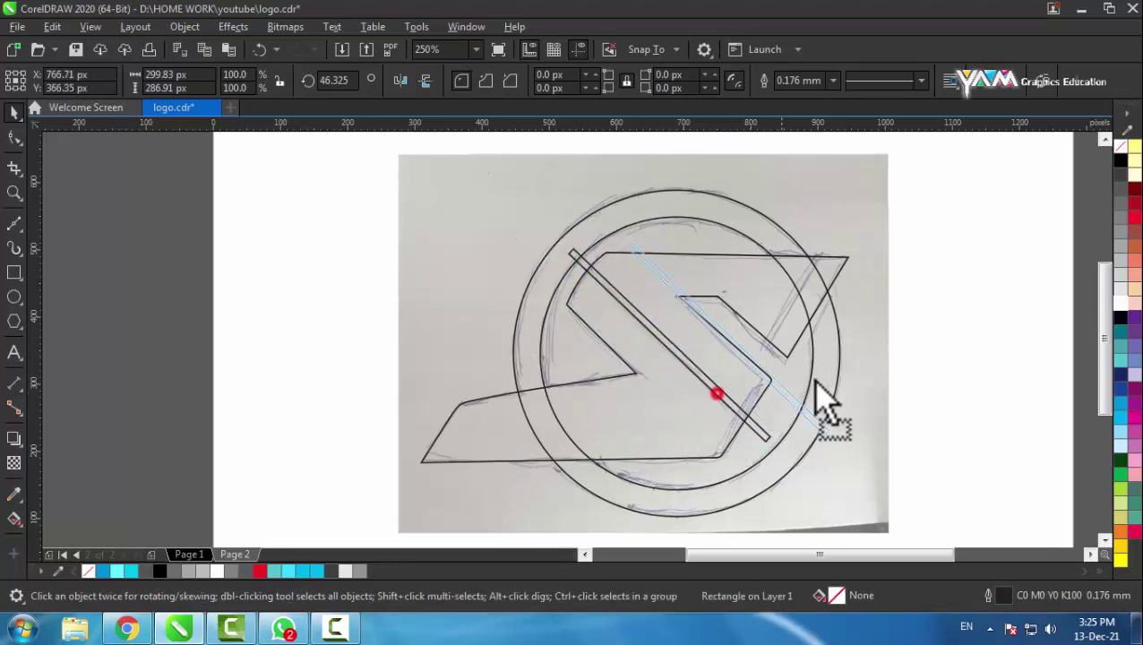
pyautogui.click(851, 375)
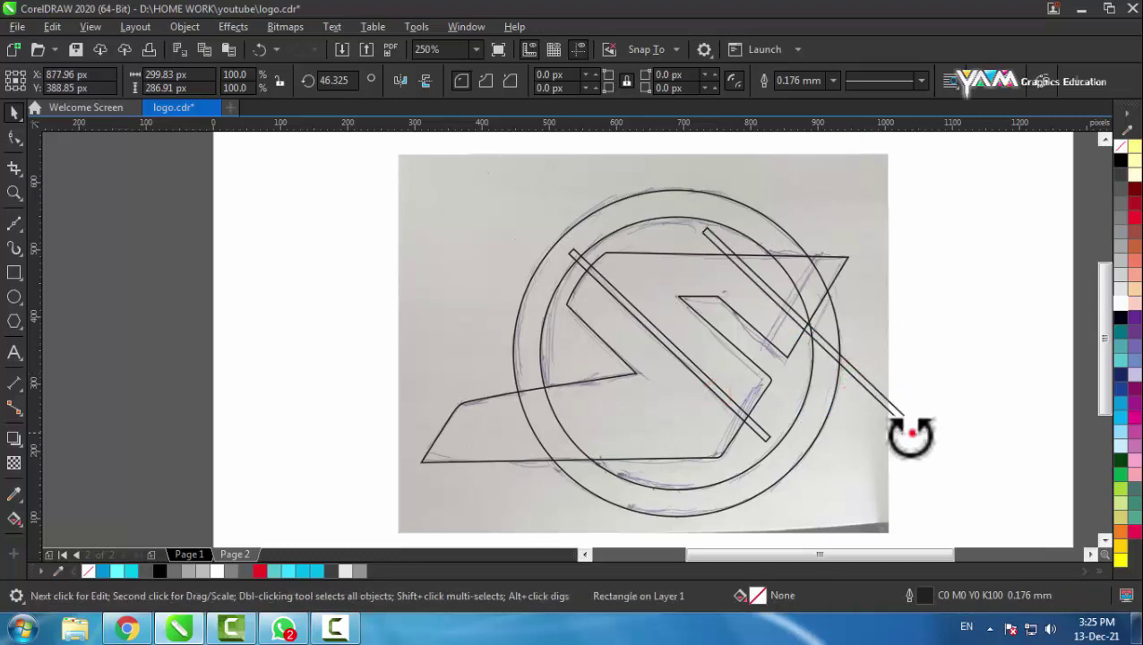
pyautogui.moveTo(911, 437); pyautogui.dragTo(718, 455)
pyautogui.click(842, 281)
pyautogui.moveTo(855, 250)
pyautogui.mouseDown()
pyautogui.moveTo(849, 239)
pyautogui.moveTo(839, 253)
pyautogui.moveTo(863, 171)
pyautogui.mouseUp()
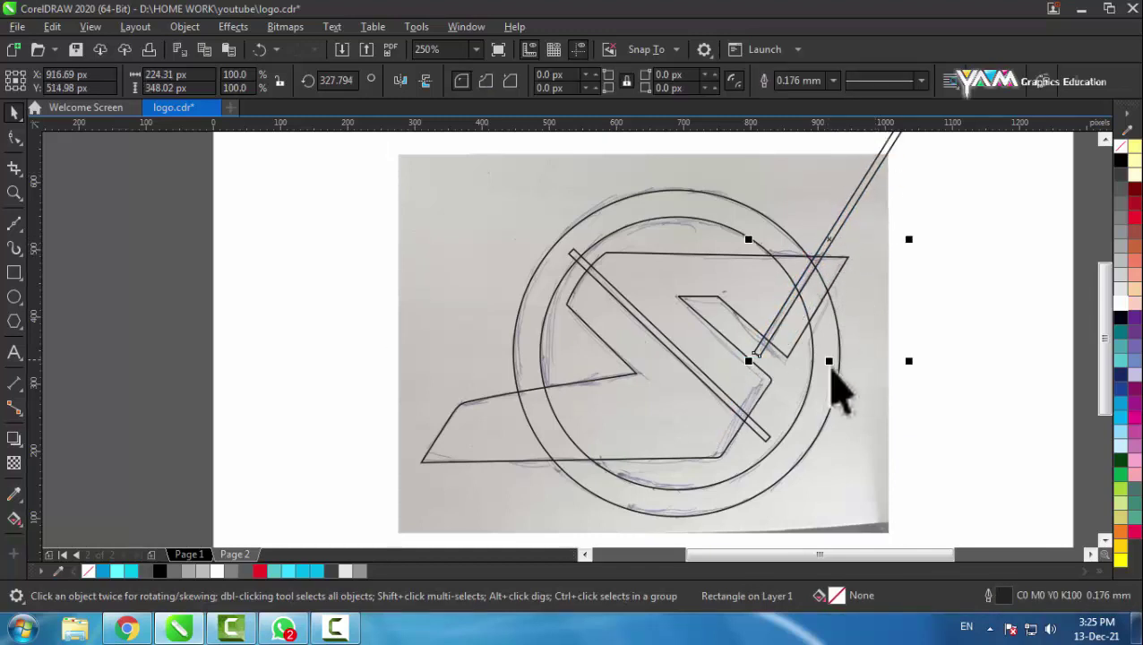
pyautogui.click(824, 383)
# Fill the ring red and the S dark grey from the palette.
pyautogui.click(1134, 534)
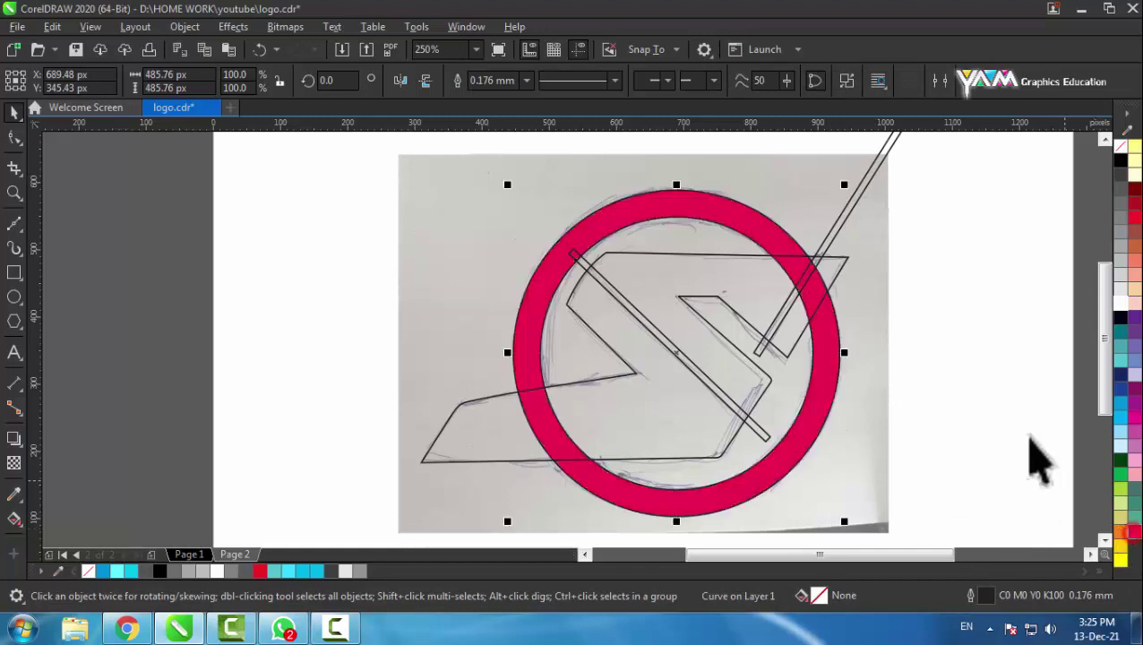
pyautogui.click(1026, 349)
pyautogui.click(734, 279)
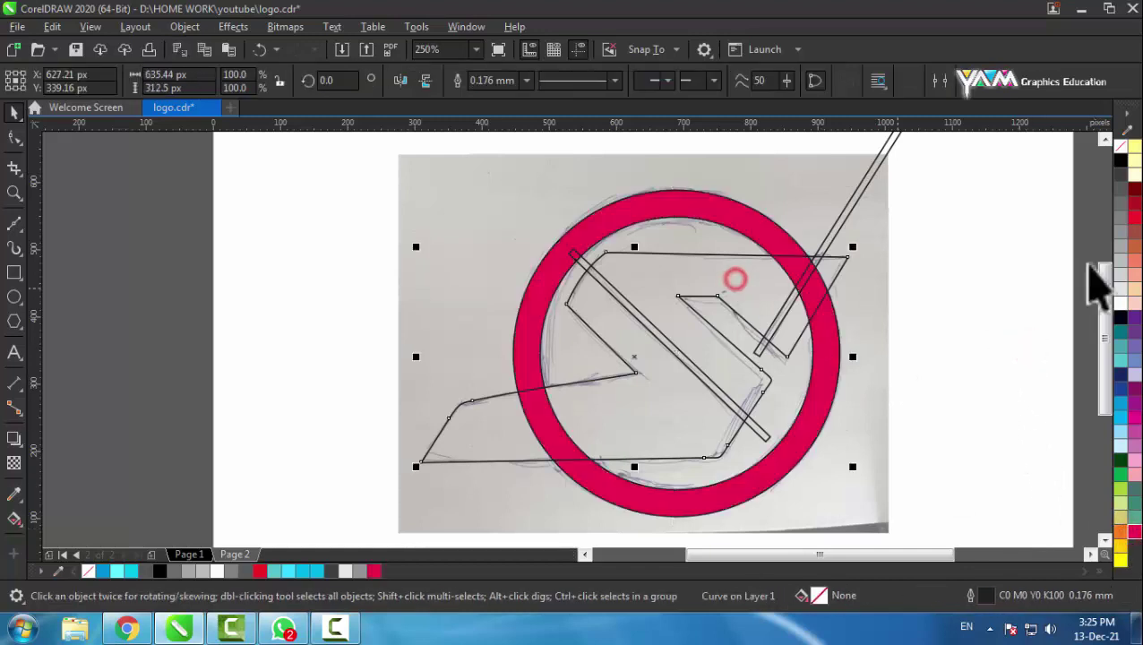
pyautogui.click(1115, 191)
pyautogui.click(1042, 259)
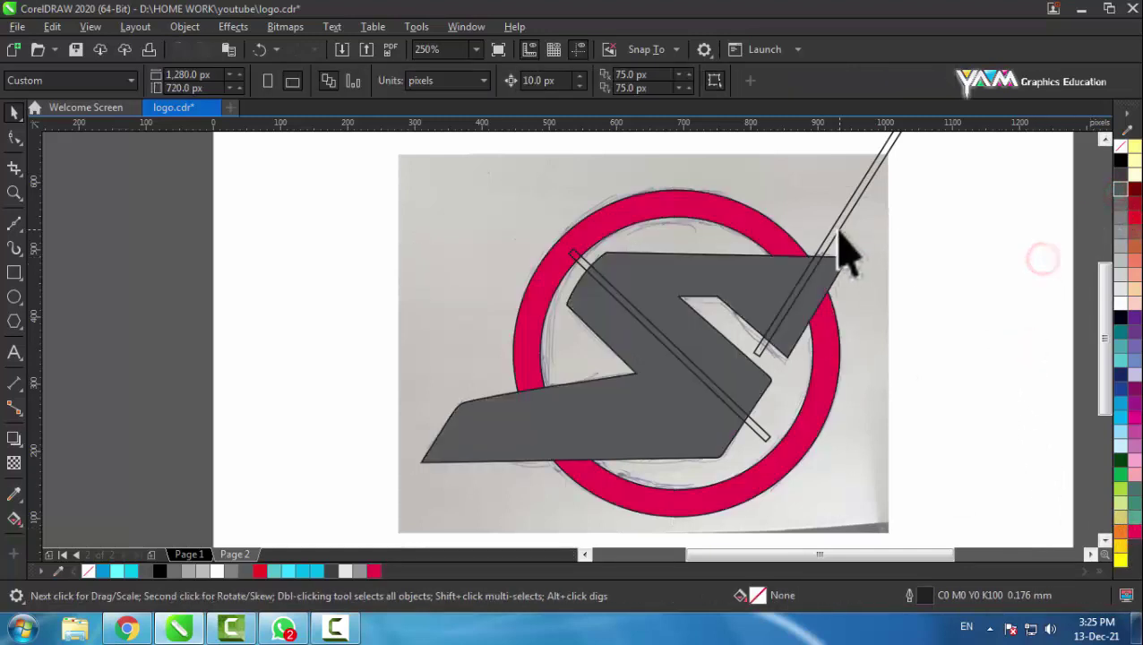
# Shift the steep bar slightly right and trim its gap out of the S.
pyautogui.click(839, 235)
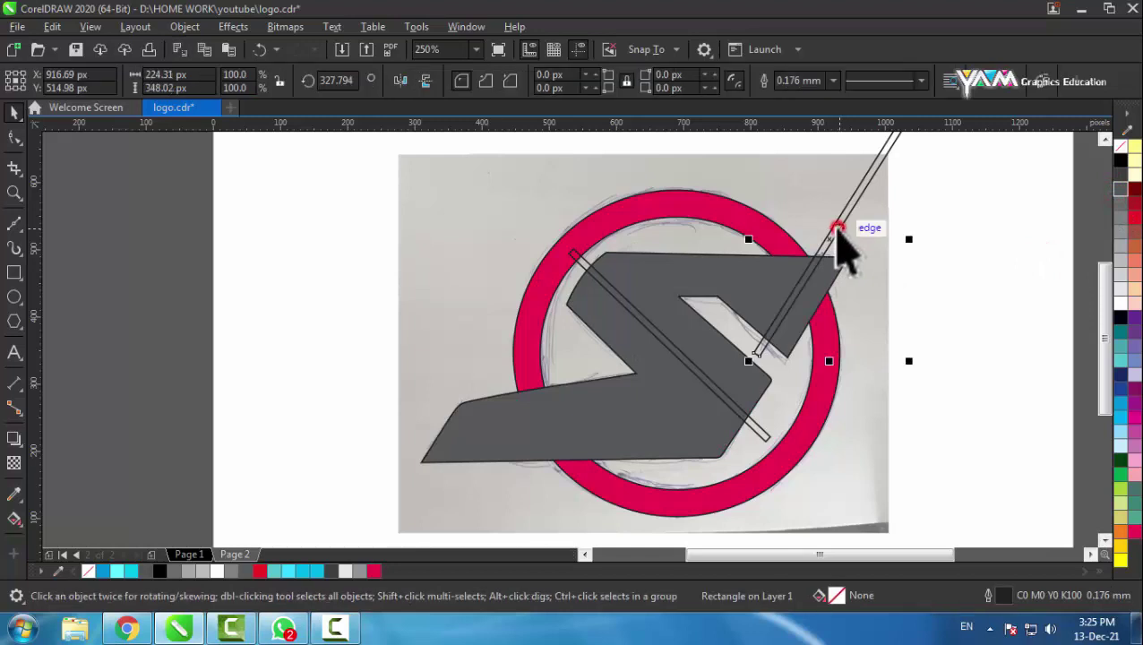
pyautogui.keyDown('shift'); pyautogui.click(742, 293); pyautogui.keyUp('shift')
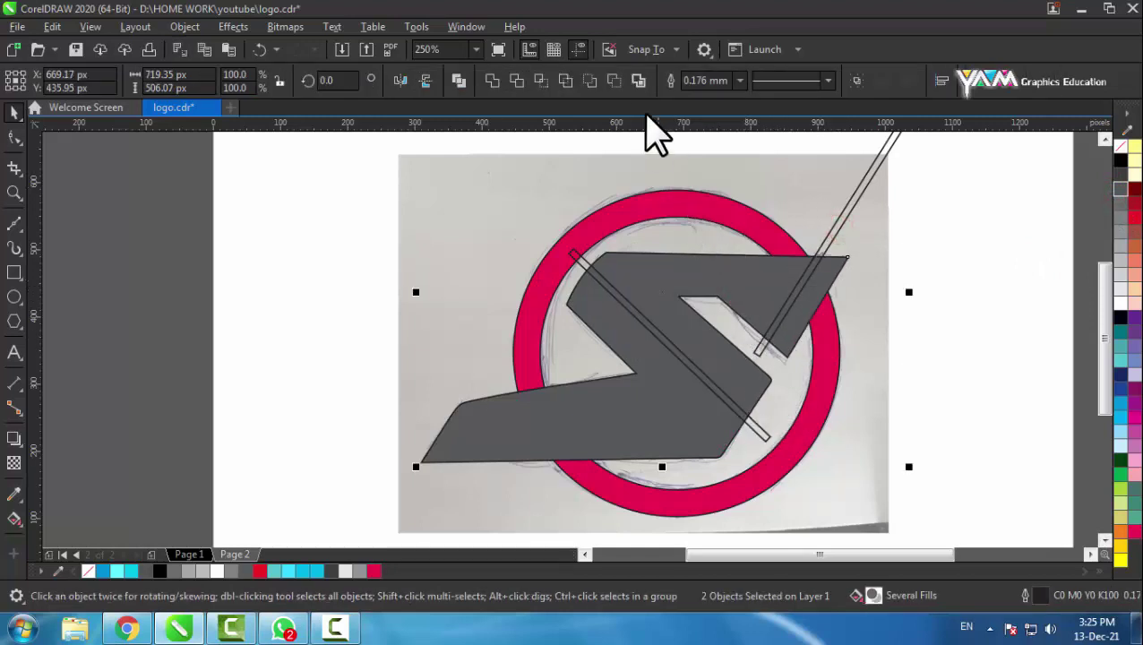
pyautogui.click(621, 86)
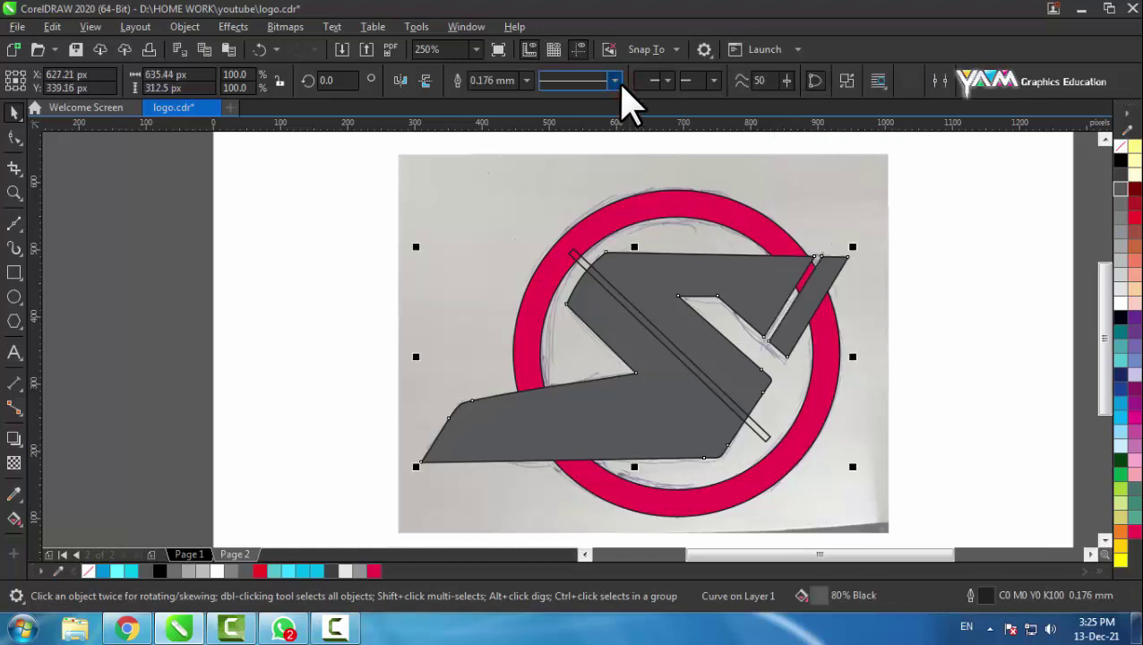
pyautogui.hotkey('ctrl', 'z')
pyautogui.click(1053, 275)
pyautogui.scroll(2, 821, 268)
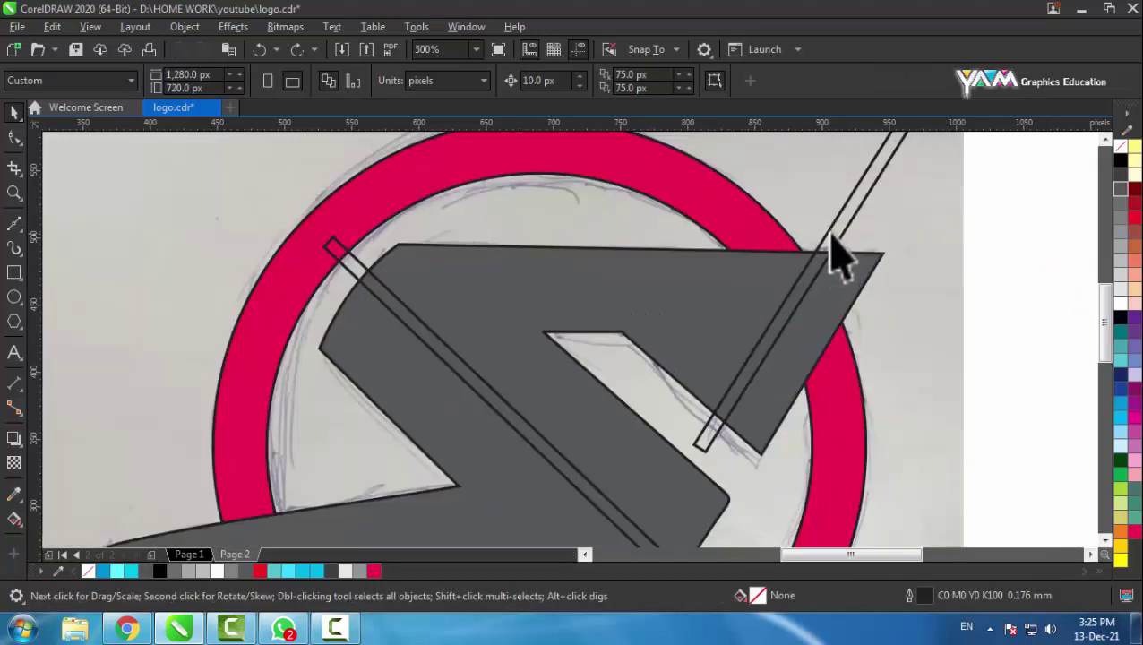
pyautogui.moveTo(831, 240); pyautogui.dragTo(850, 242)
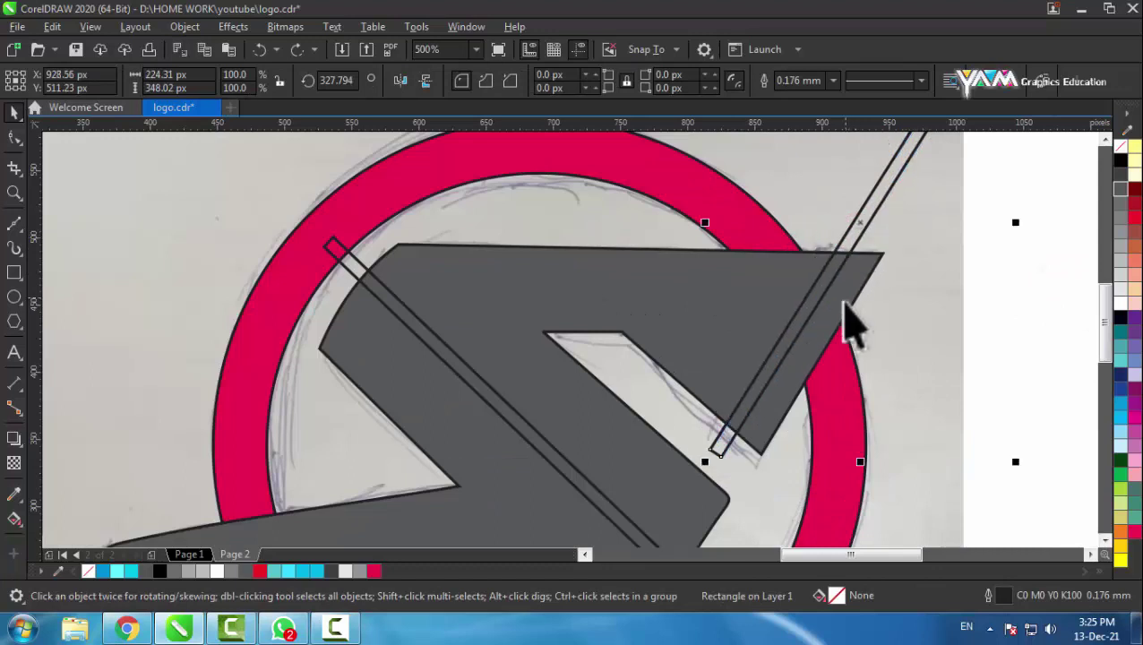
pyautogui.keyDown('shift'); pyautogui.click(689, 304); pyautogui.keyUp('shift')
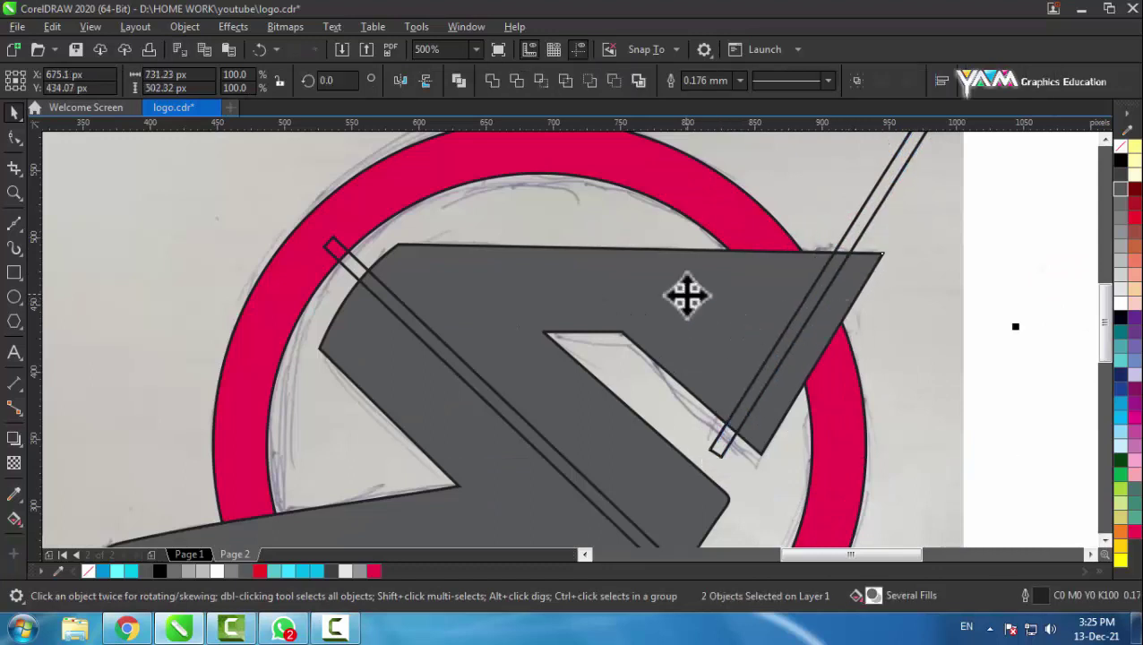
pyautogui.click(615, 81)
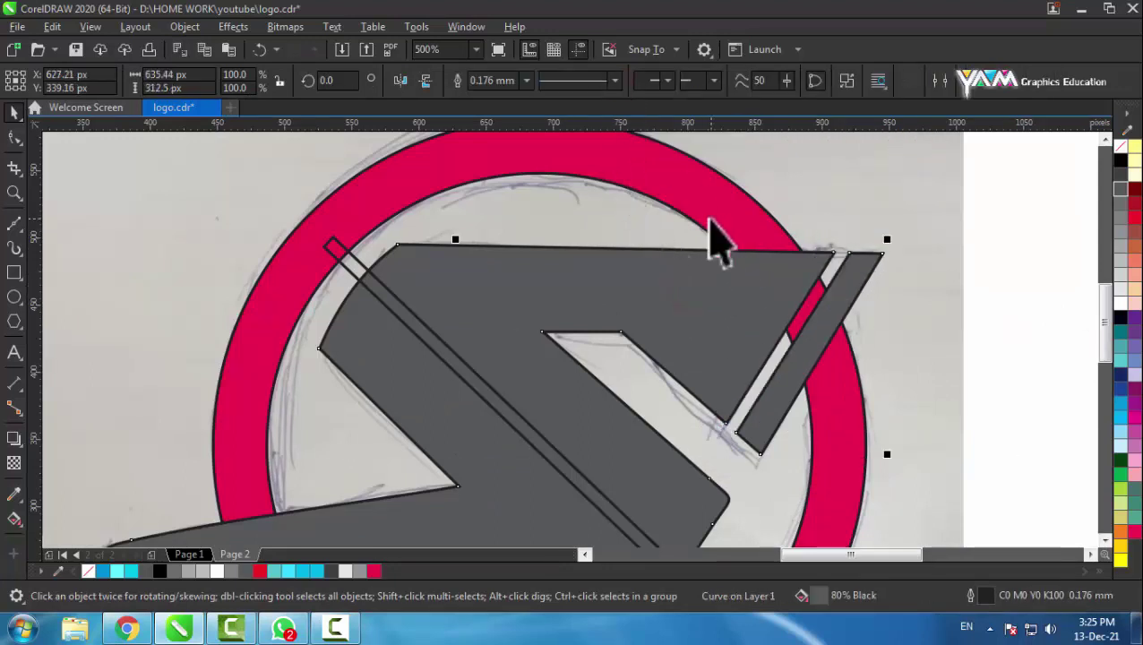
pyautogui.scroll(-1, 709, 234)
pyautogui.click(890, 249)
# Trim the middle diagonal bar's gap out of the S.
pyautogui.click(636, 344)
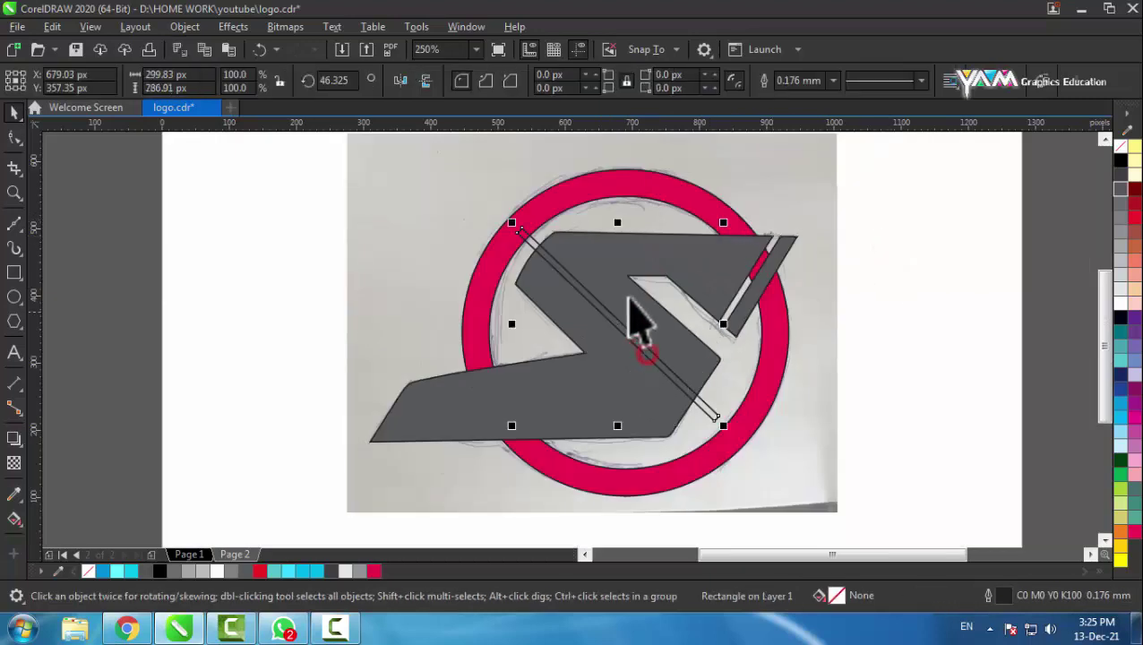
pyautogui.keyDown('shift'); pyautogui.click(678, 256); pyautogui.keyUp('shift')
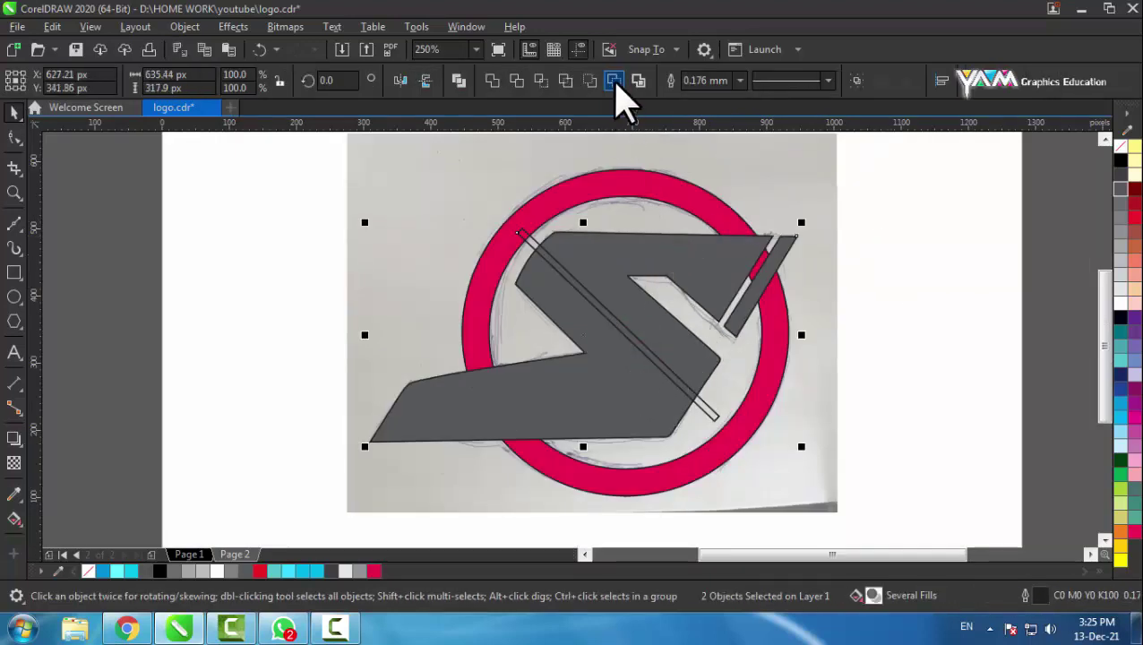
pyautogui.click(614, 81)
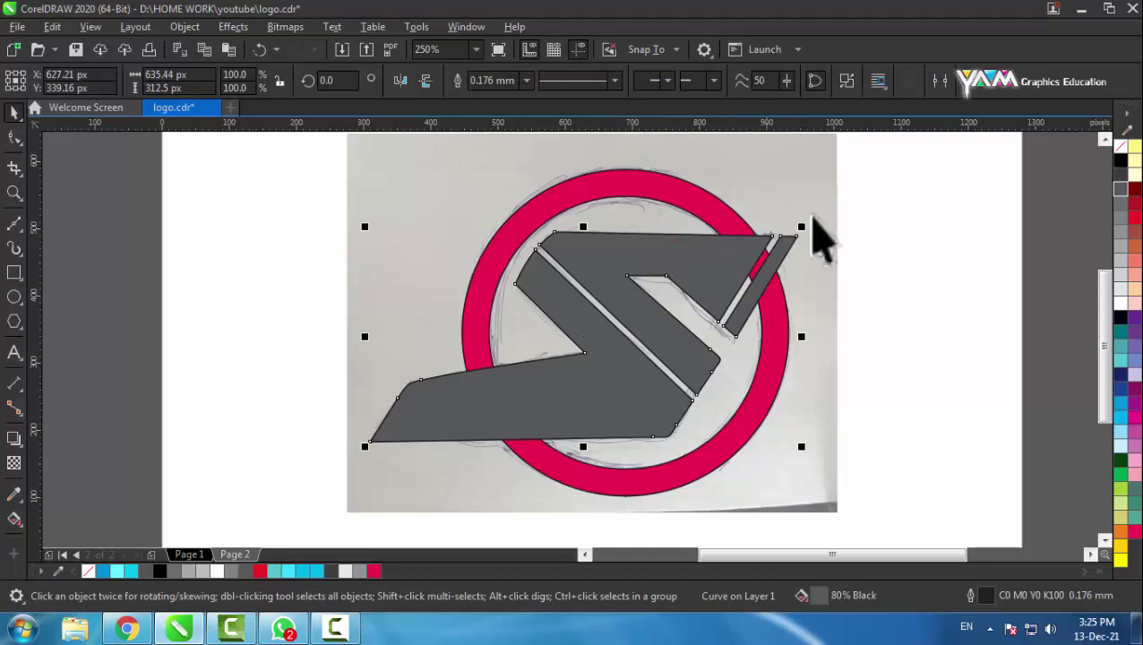
pyautogui.click(895, 246)
pyautogui.click(738, 225)
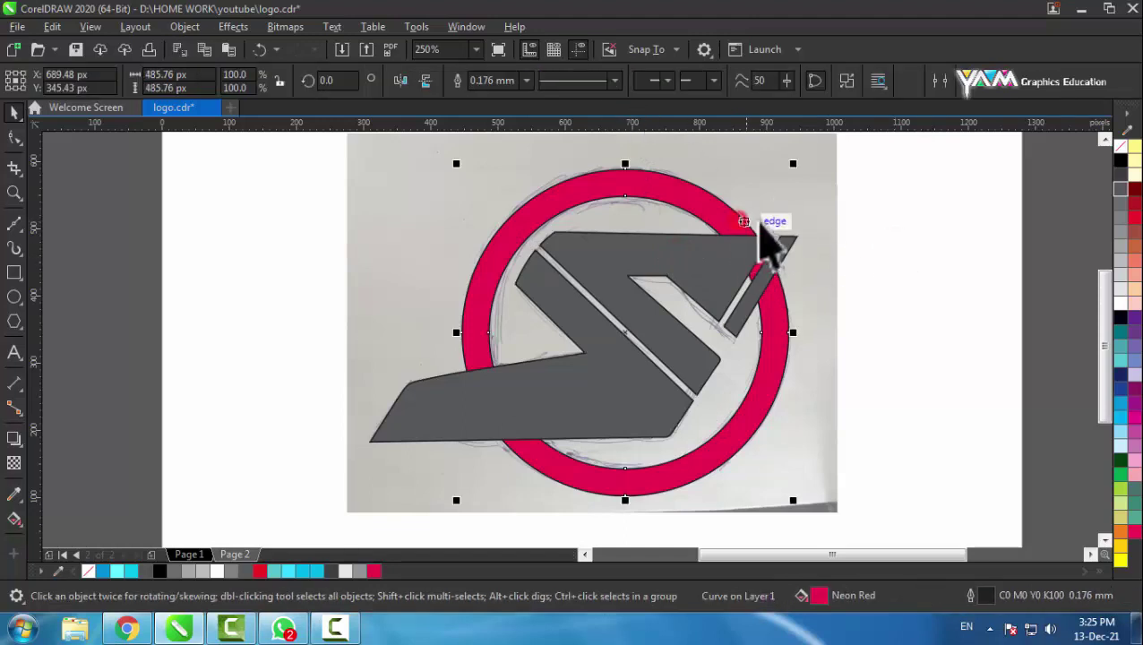
pyautogui.scroll(2, 779, 235)
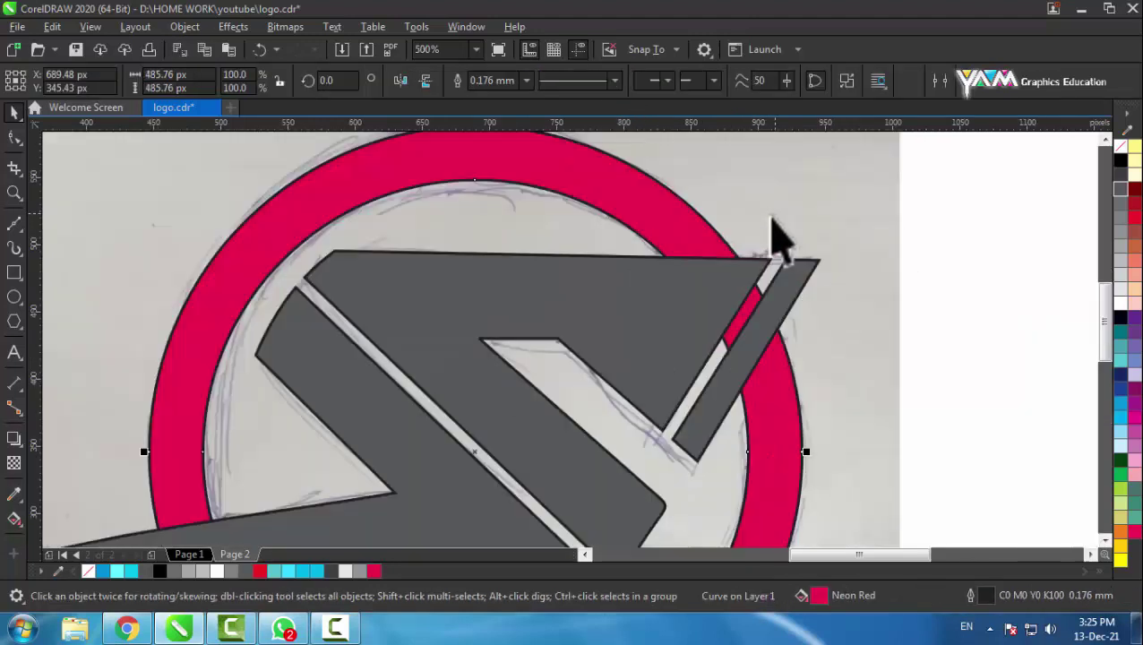
# Draw a rectangle over the S's upper right arm and reshape it into a pointed cutter.
pyautogui.click(13, 273)
pyautogui.moveTo(608, 244)
pyautogui.mouseDown()
pyautogui.moveTo(835, 383)
pyautogui.moveTo(827, 407)
pyautogui.mouseUp()
pyautogui.hotkey('ctrl', 'q')
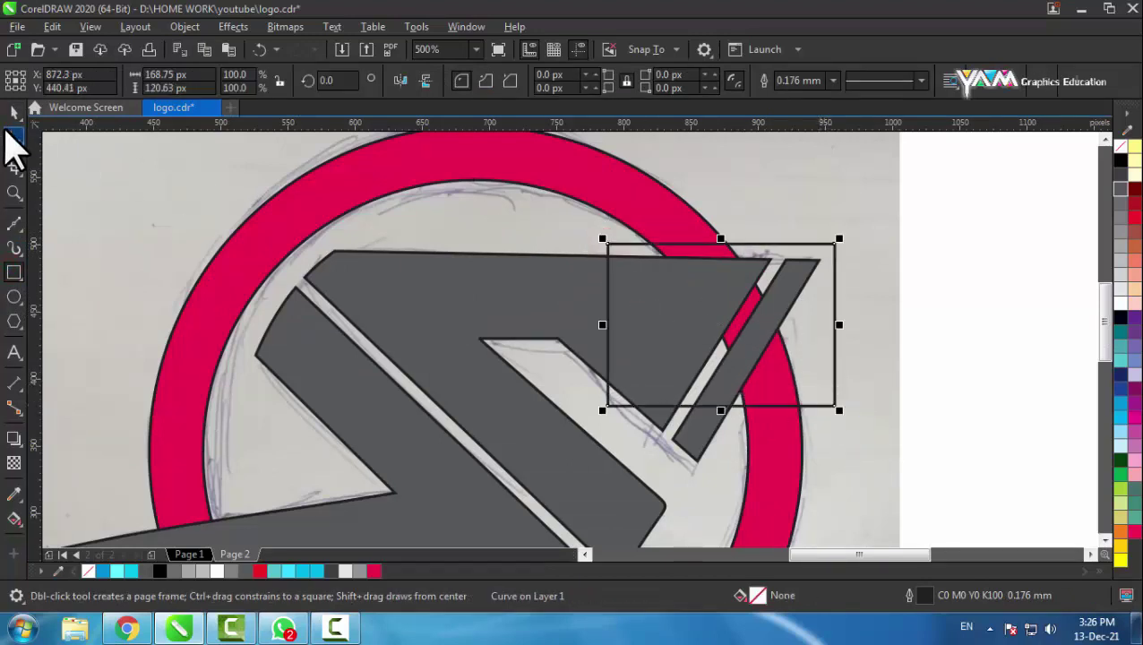
pyautogui.click(13, 137)
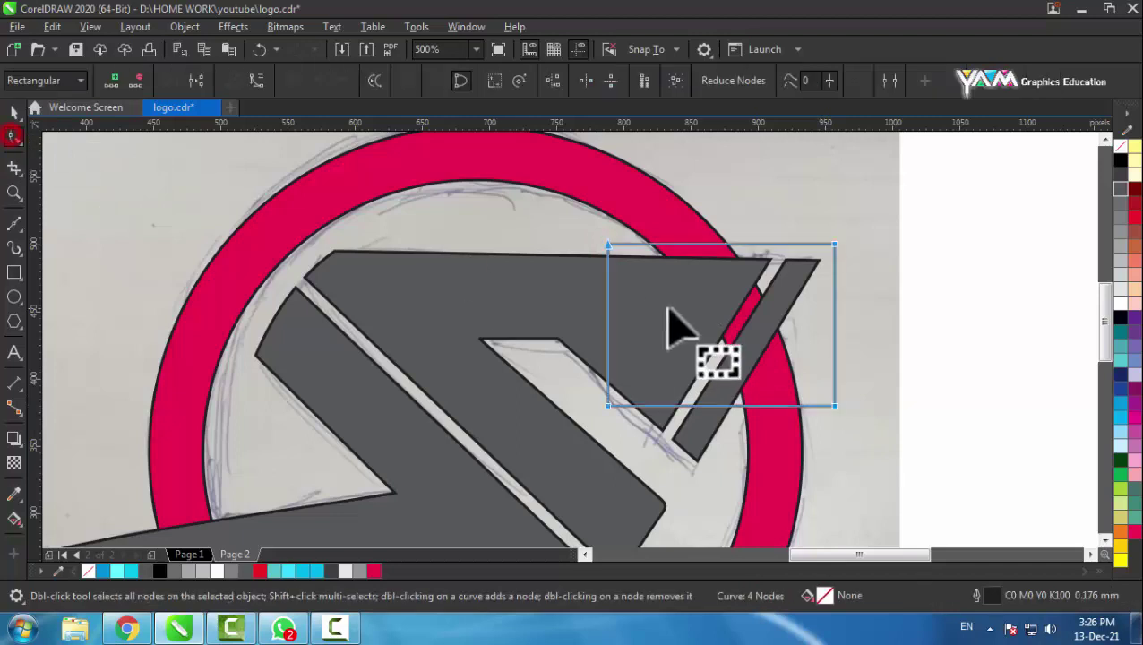
pyautogui.doubleClick(834, 285)
pyautogui.moveTo(834, 404)
pyautogui.mouseDown()
pyautogui.moveTo(714, 431)
pyautogui.moveTo(724, 458)
pyautogui.mouseUp()
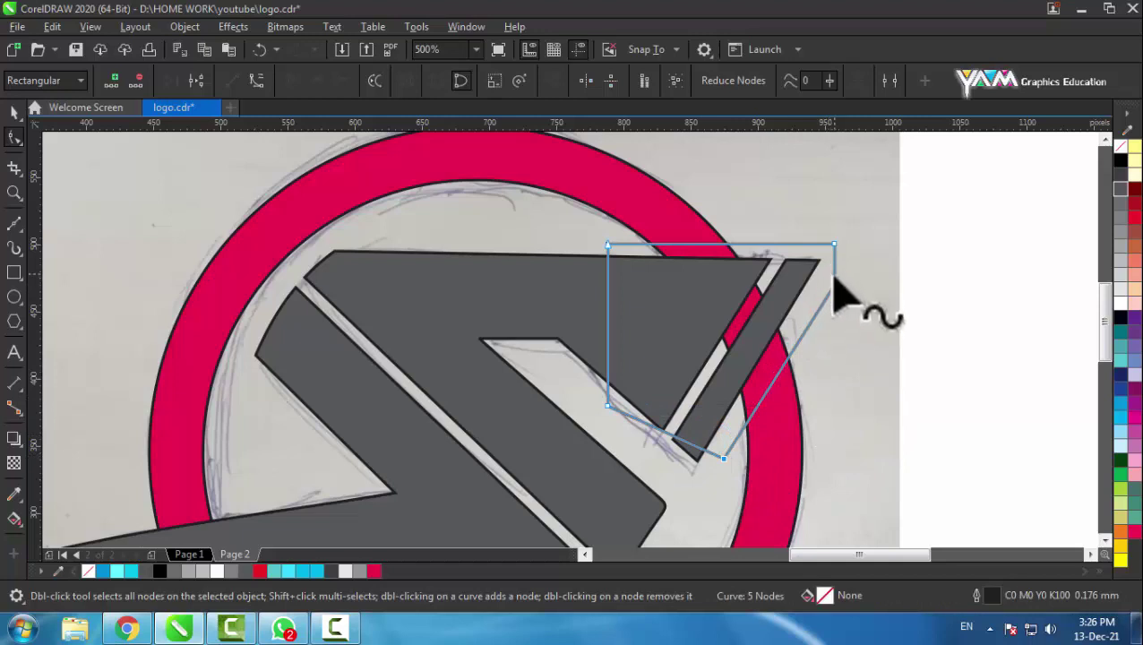
pyautogui.moveTo(834, 286); pyautogui.dragTo(829, 272)
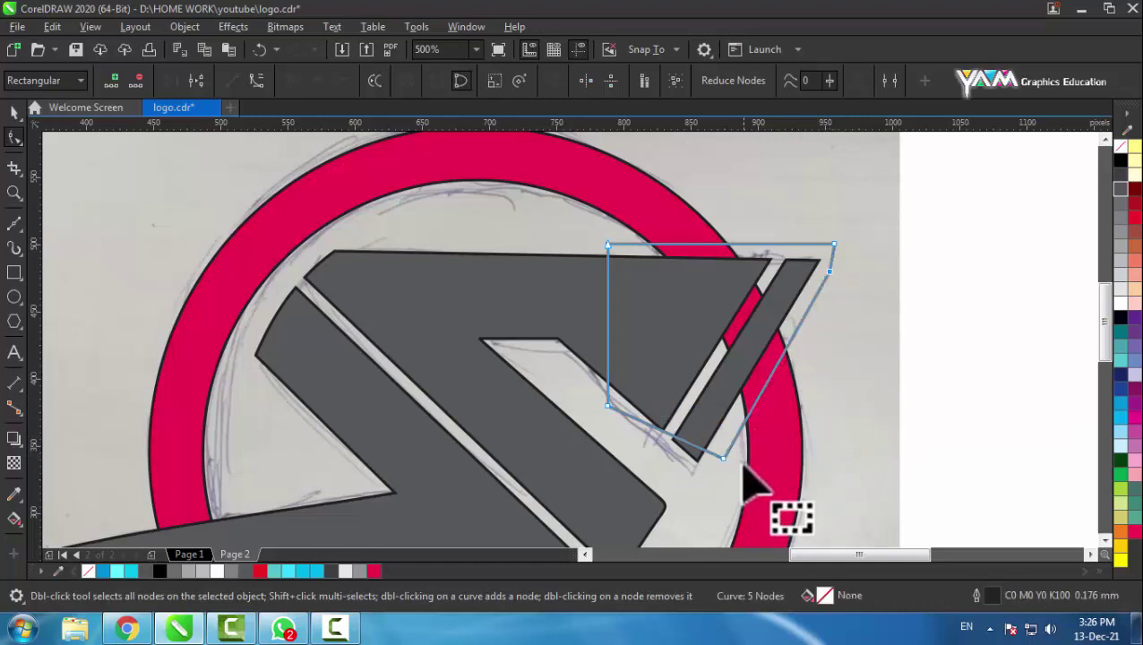
pyautogui.moveTo(721, 458); pyautogui.dragTo(722, 449)
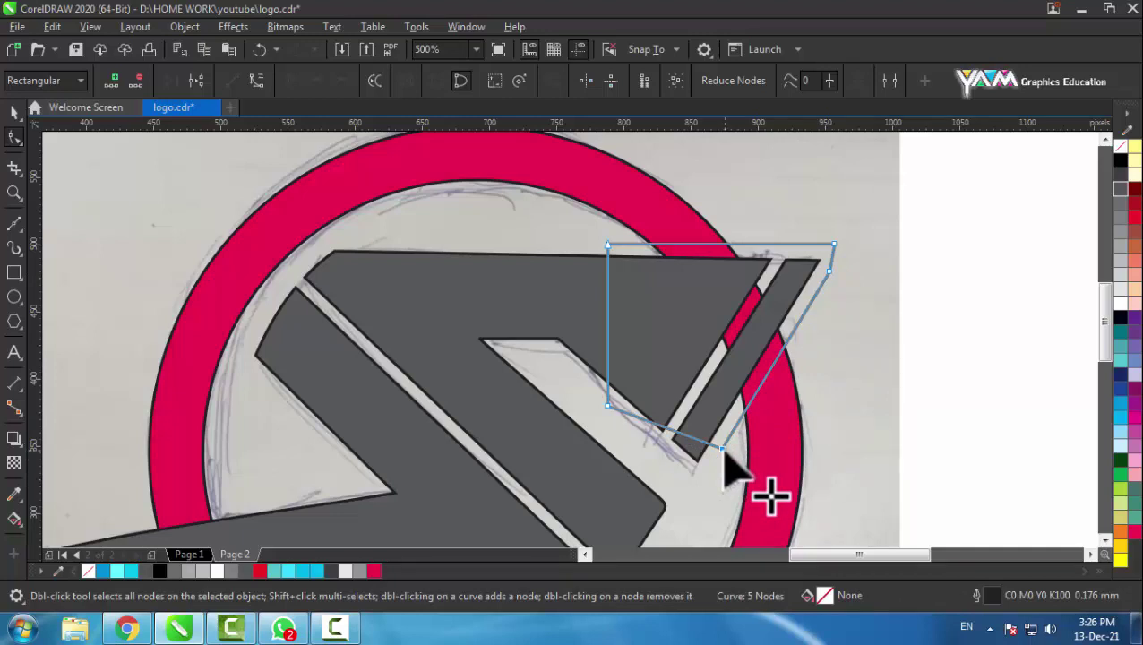
# Enlarge the cutting shape slightly and move its top-left node leftward.
pyautogui.click(14, 111)
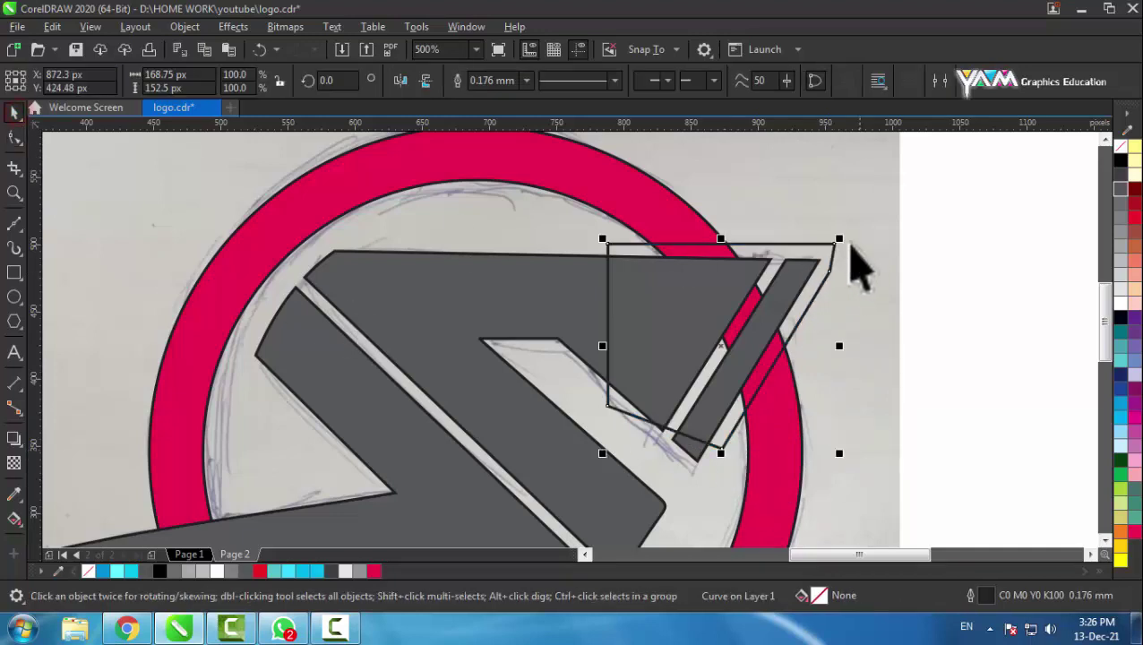
pyautogui.moveTo(839, 239); pyautogui.dragTo(813, 253)
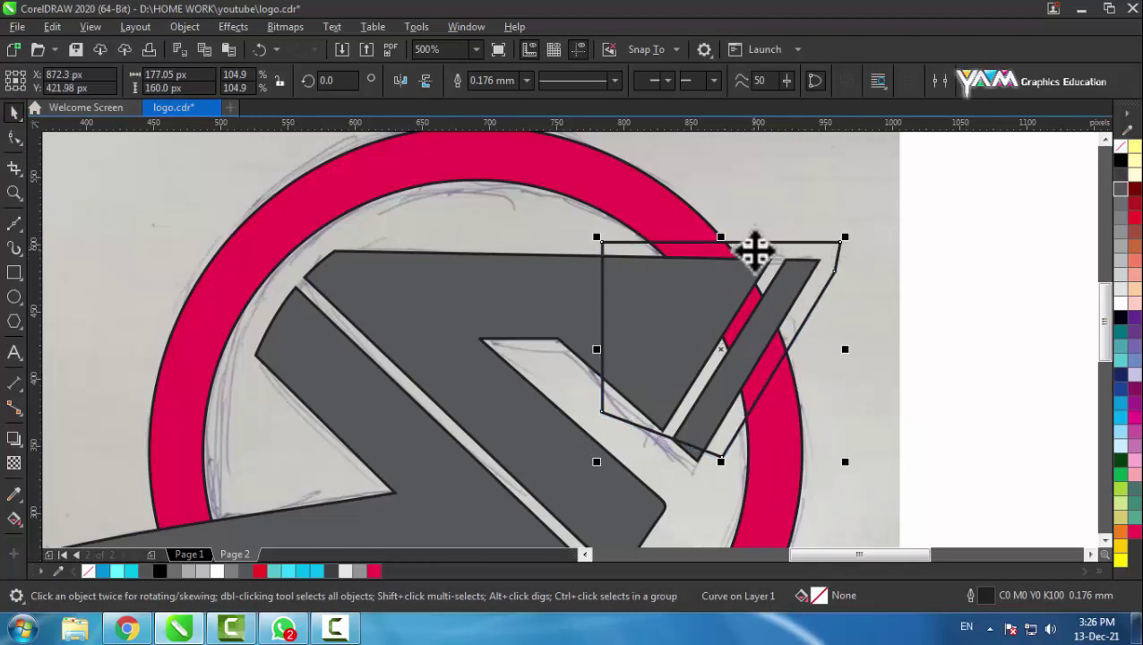
pyautogui.press('Left')
pyautogui.press('Right')
pyautogui.click(12, 138)
pyautogui.moveTo(602, 242)
pyautogui.mouseDown()
pyautogui.moveTo(583, 240)
pyautogui.moveTo(595, 240)
pyautogui.mouseUp()
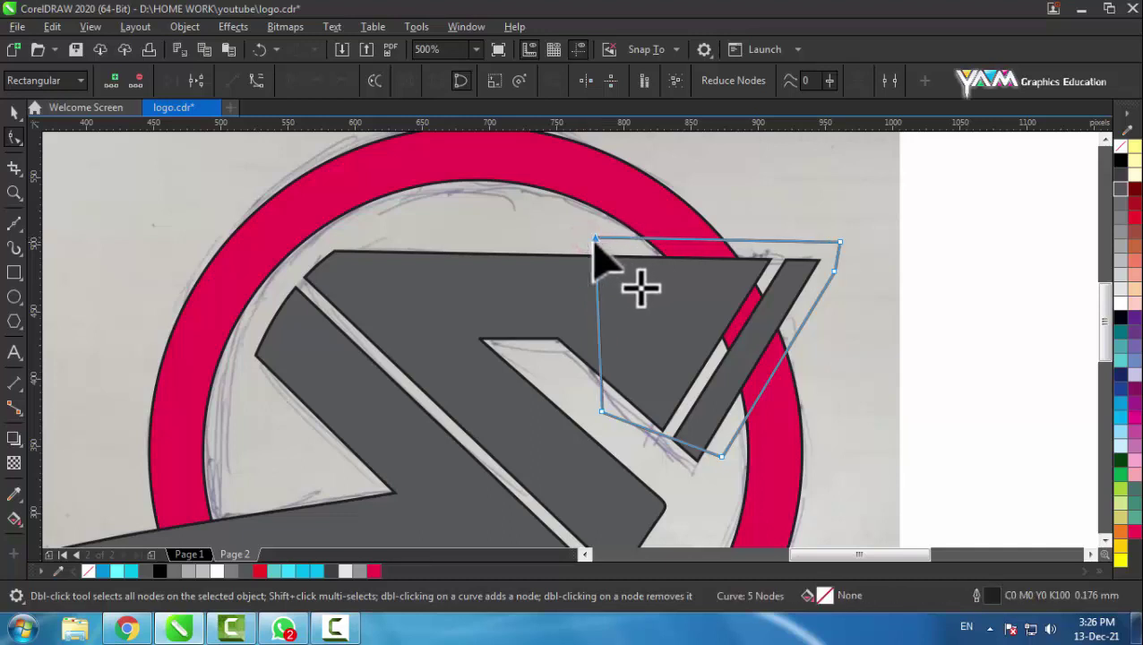
# Trim the red ring with the cutting shape.
pyautogui.click(13, 111)
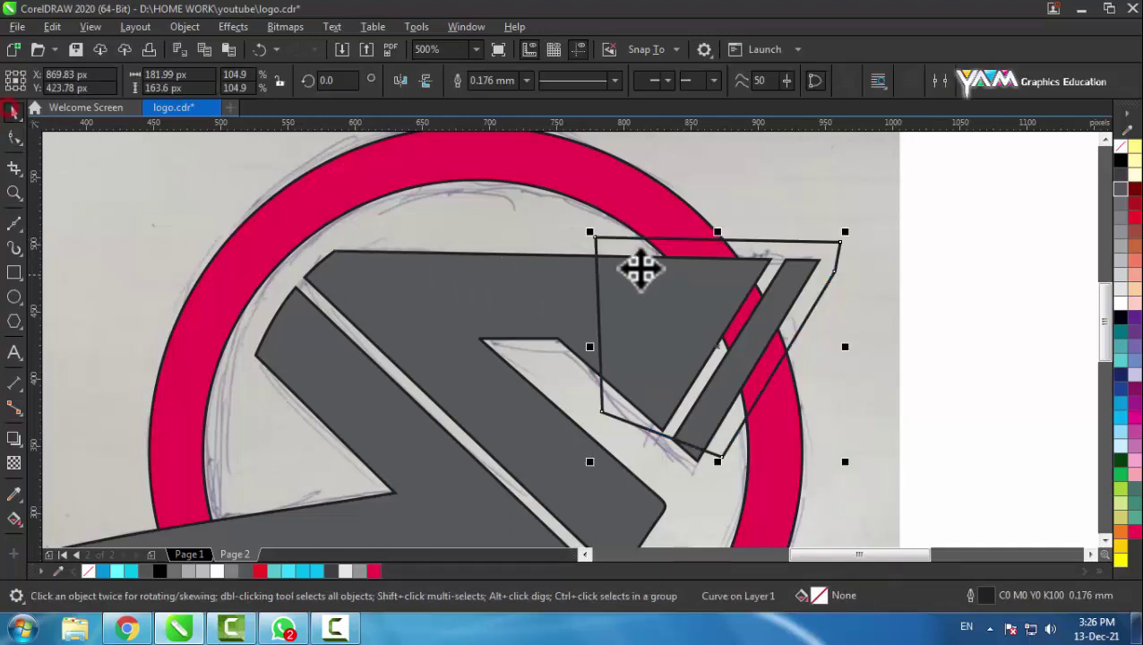
pyautogui.keyDown('shift'); pyautogui.click(611, 216); pyautogui.keyUp('shift')
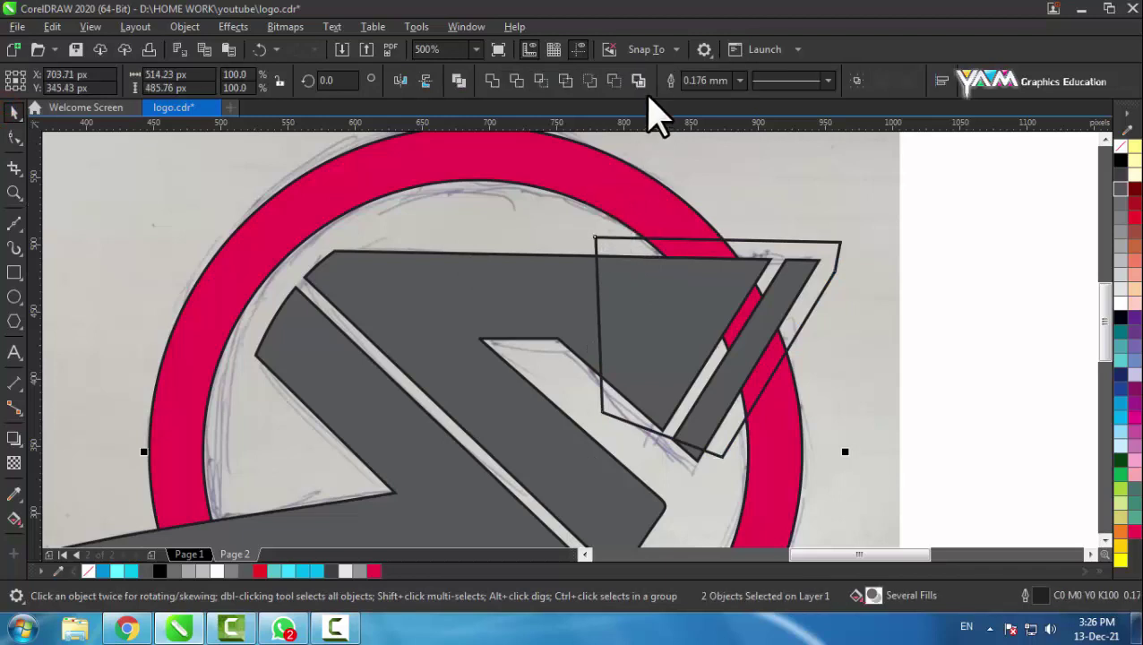
pyautogui.click(615, 81)
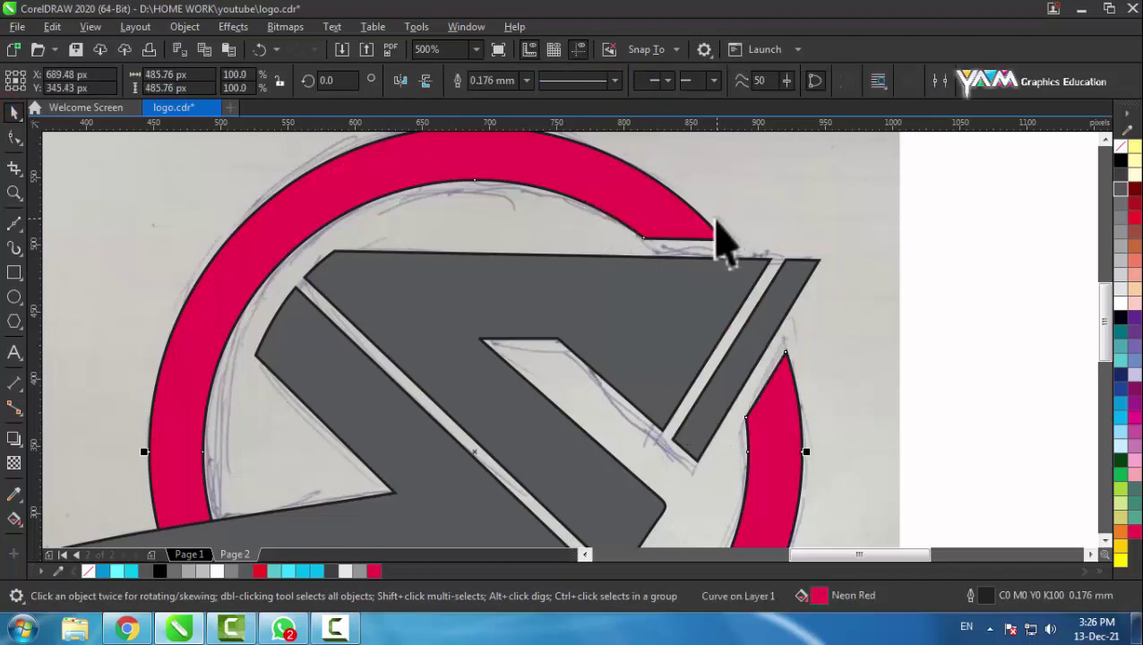
pyautogui.scroll(-2, 724, 240)
pyautogui.click(957, 271)
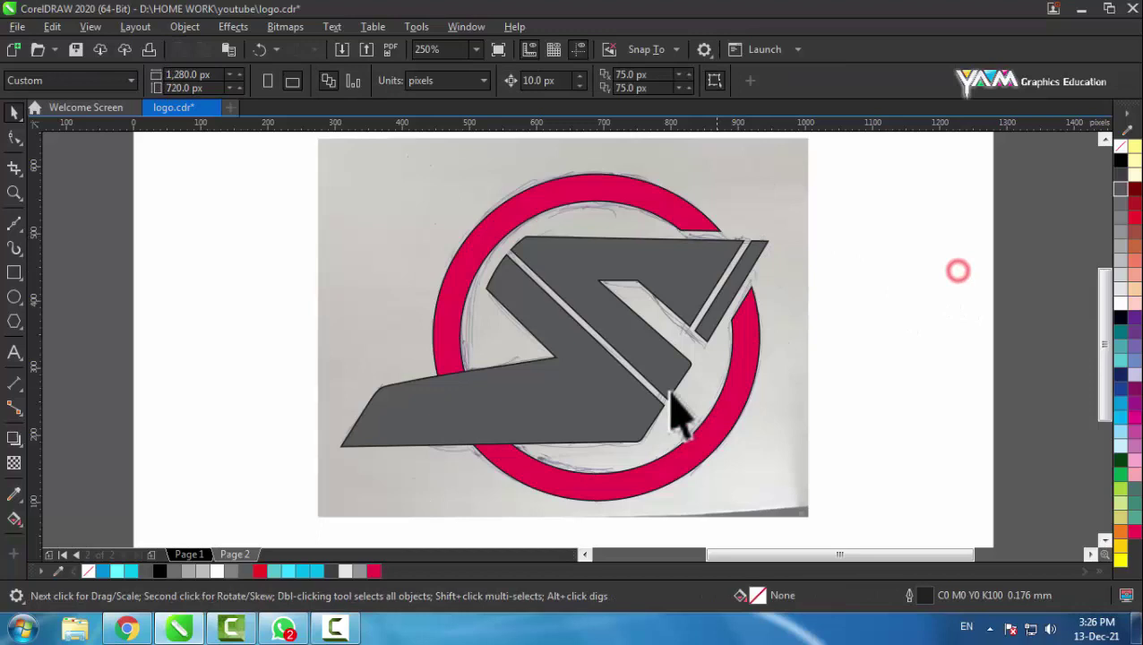
# Combine the grey S and red ring, remove the outline, and fill with 90% Black.
pyautogui.click(598, 404)
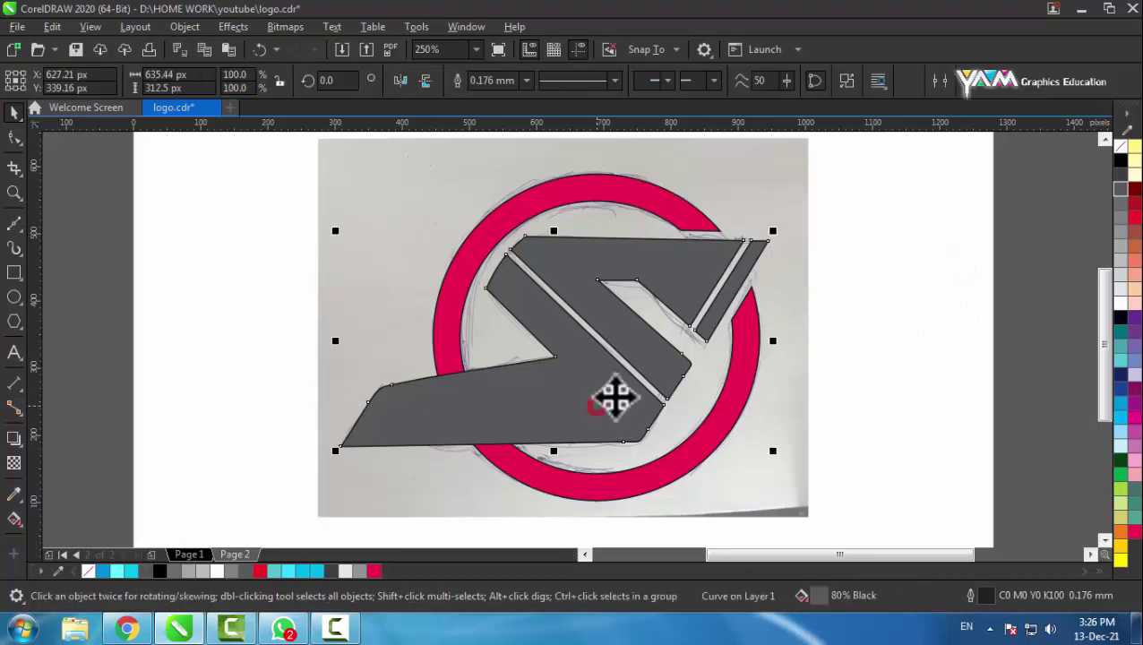
pyautogui.keyDown('shift'); pyautogui.click(441, 343); pyautogui.keyUp('shift')
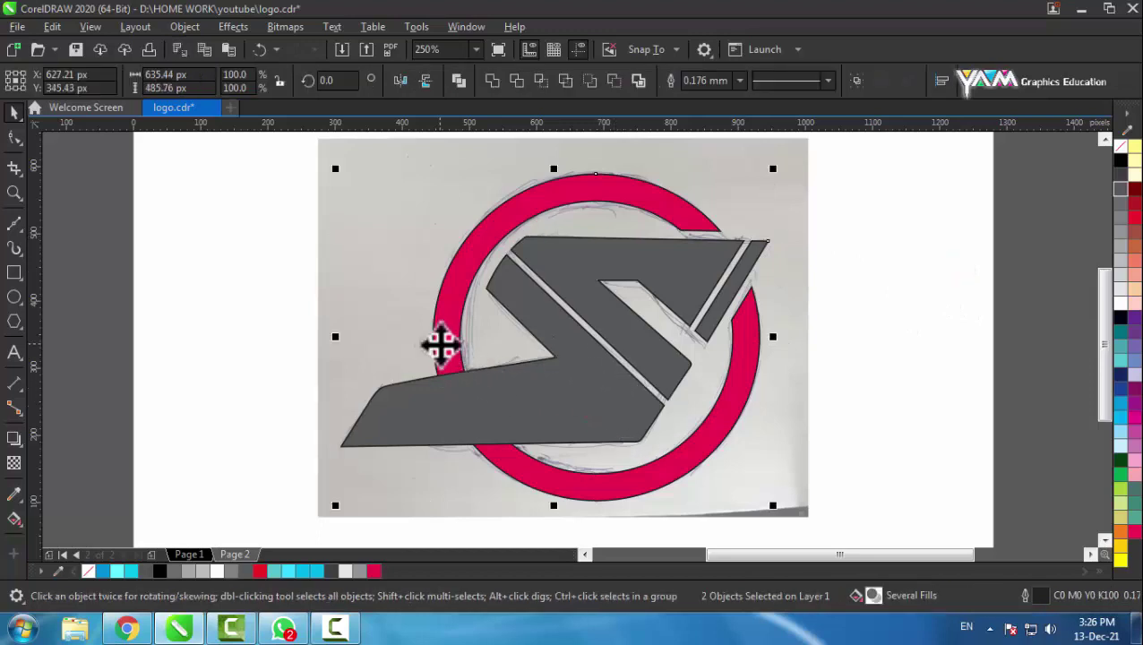
pyautogui.click(492, 82)
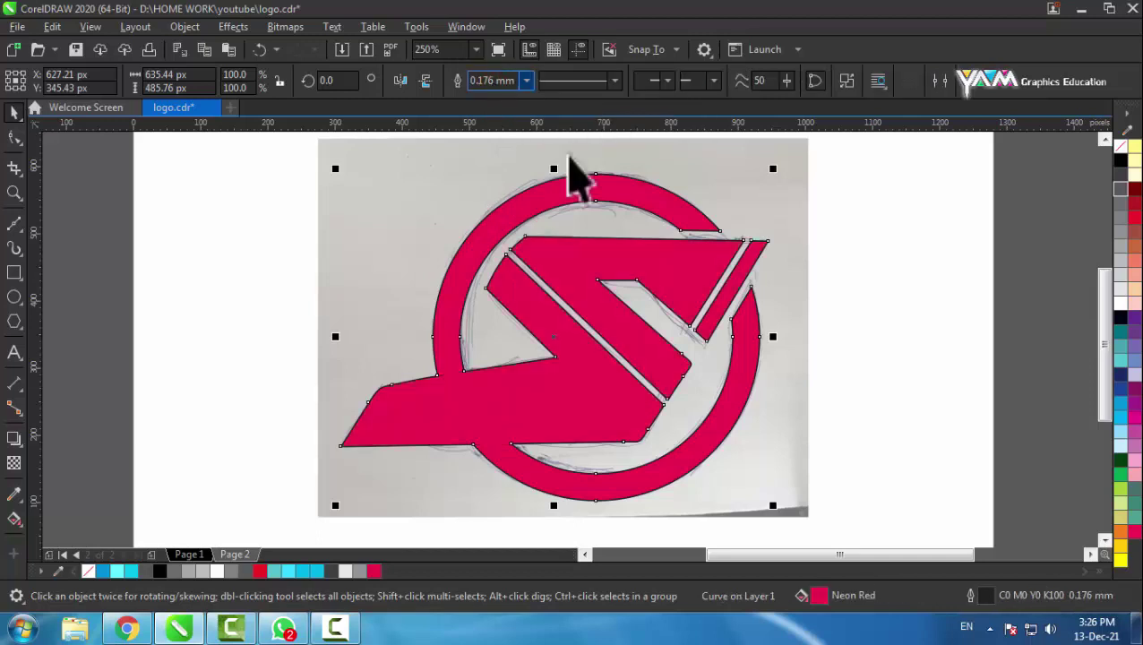
pyautogui.click(915, 294)
pyautogui.click(750, 363)
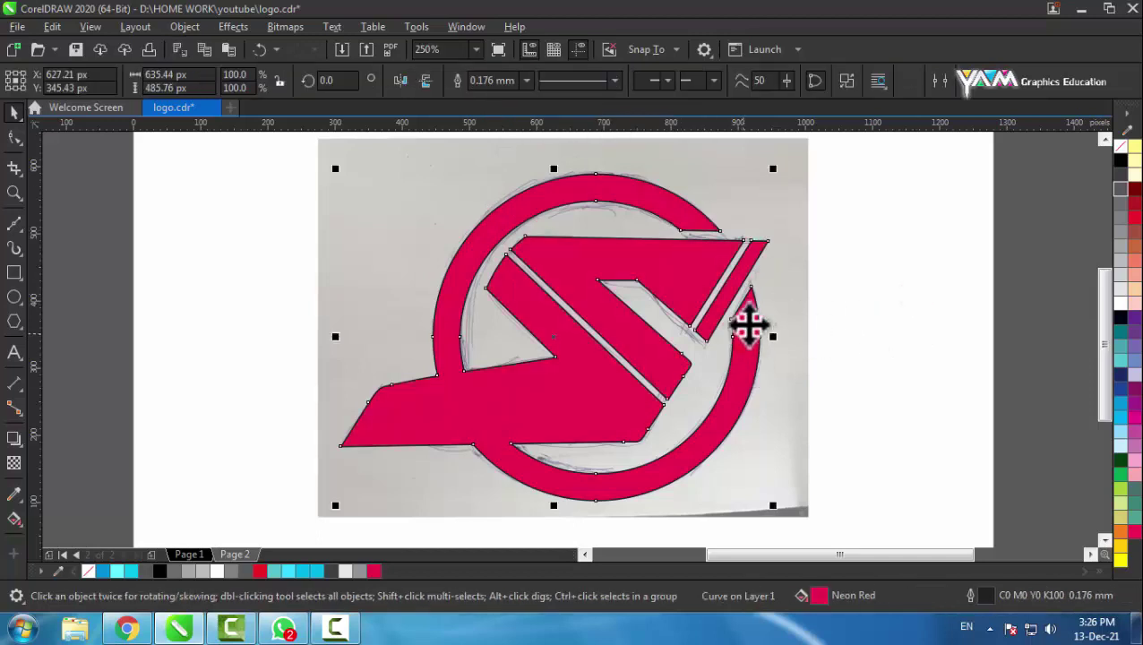
pyautogui.rightClick(1118, 147)
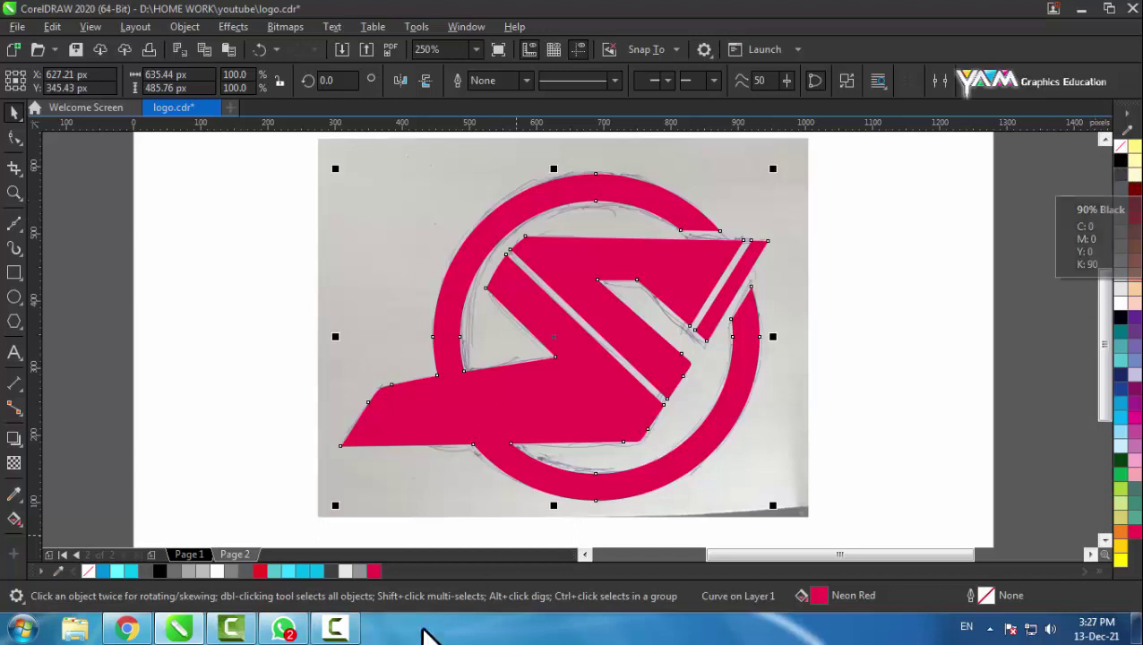
pyautogui.click(331, 572)
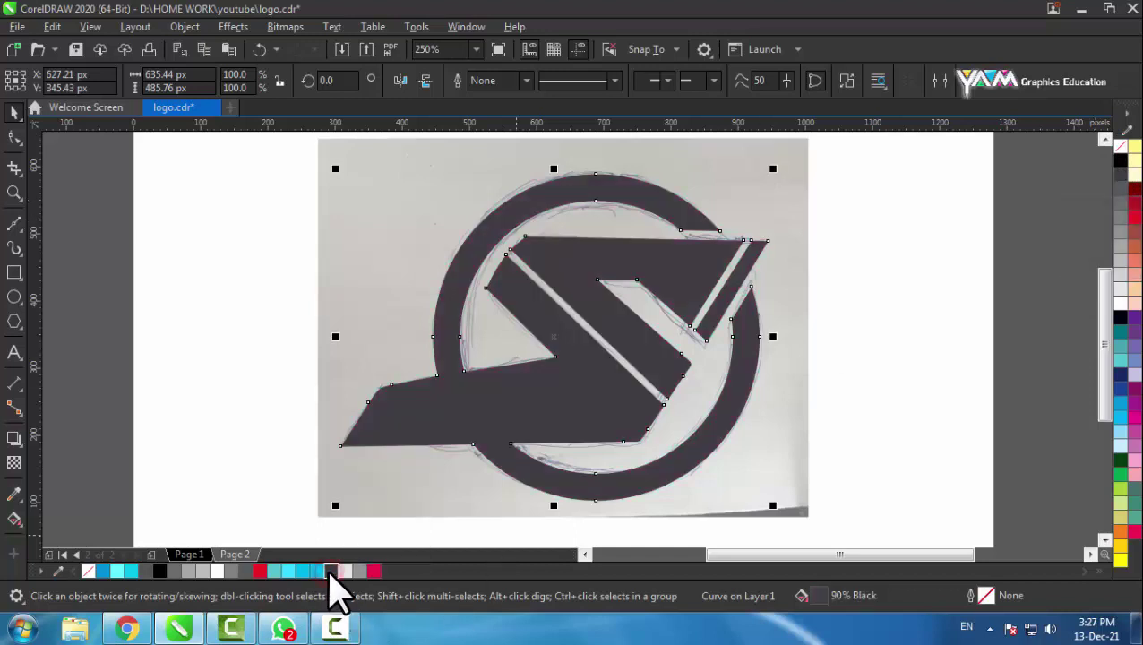
# Move the sketch image aside, zoom in on the page, and delete the sketch.
pyautogui.moveTo(386, 333); pyautogui.dragTo(143, 333)
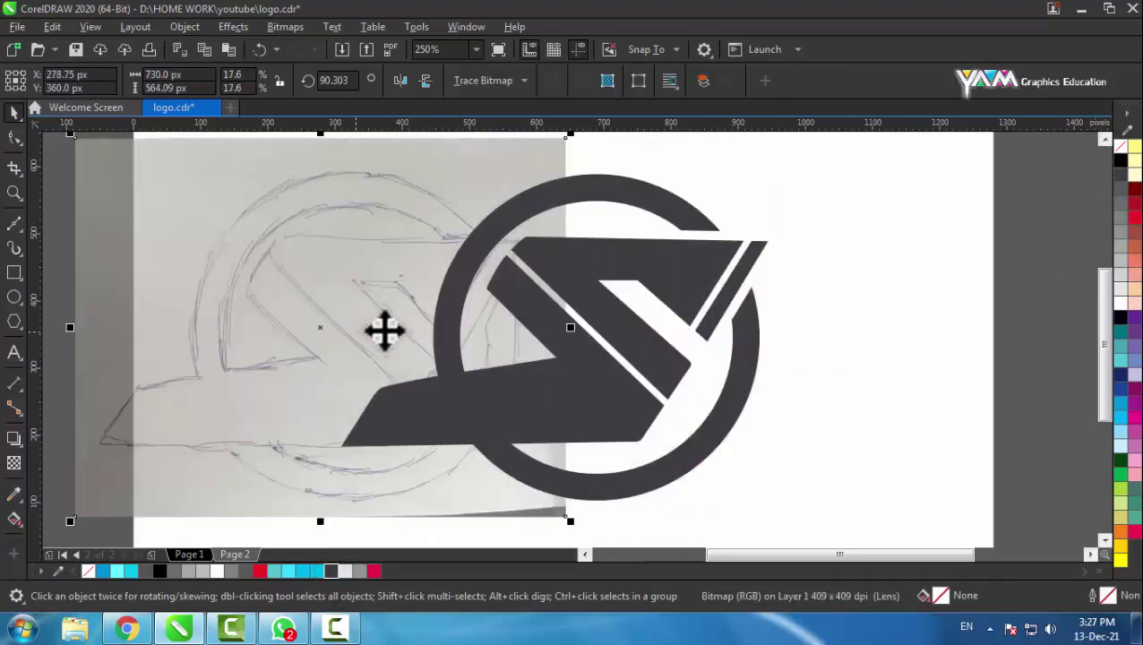
pyautogui.moveTo(383, 332); pyautogui.dragTo(240, 345)
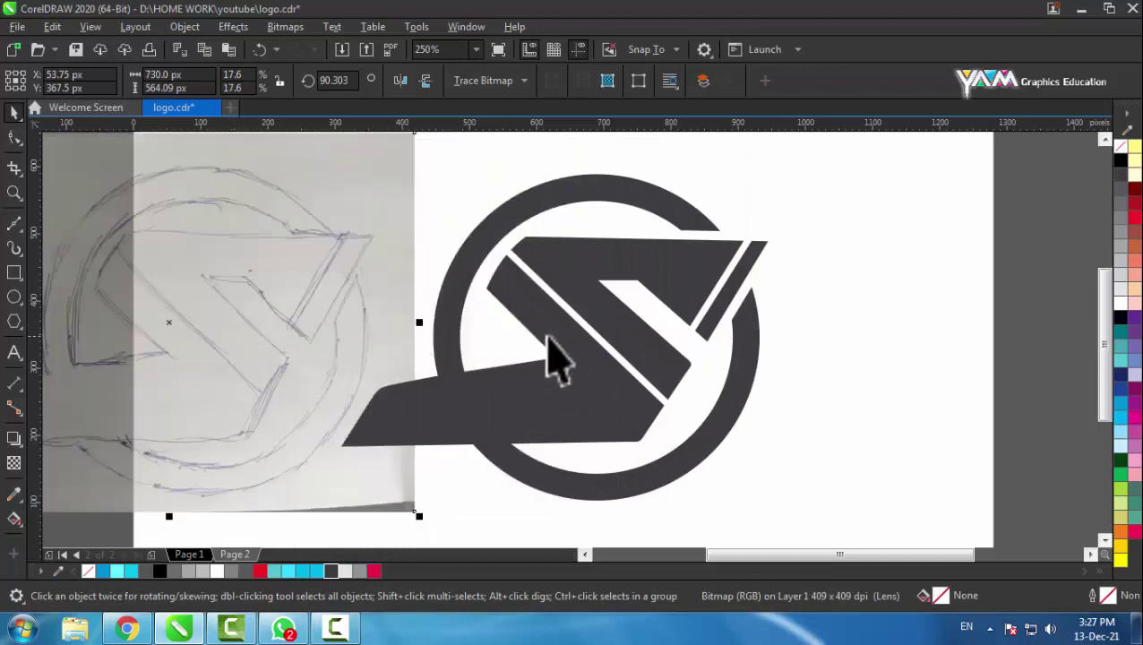
pyautogui.scroll(-2, 548, 344)
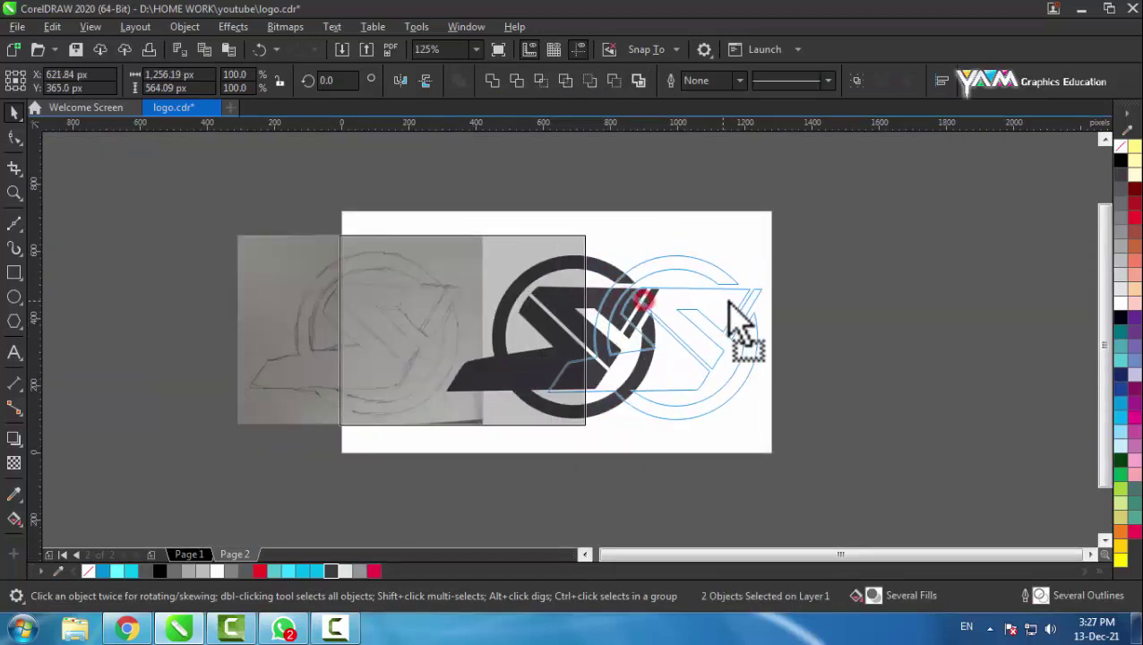
pyautogui.moveTo(609, 300); pyautogui.dragTo(719, 302)
pyautogui.click(829, 316)
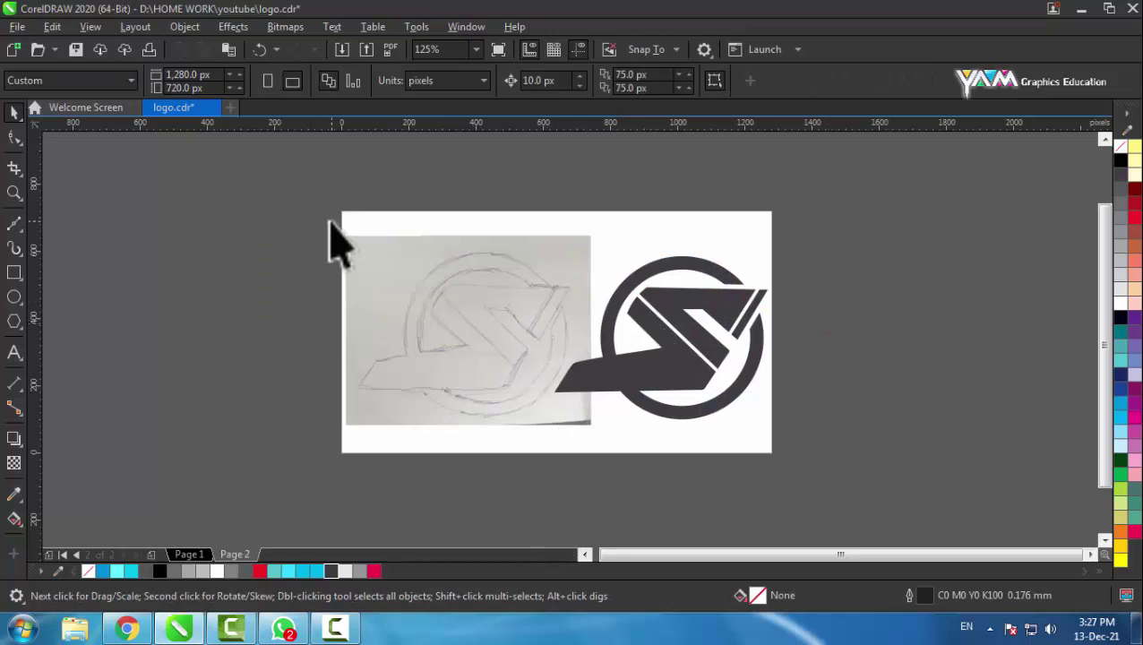
pyautogui.press('z')
pyautogui.moveTo(344, 224); pyautogui.dragTo(781, 452)
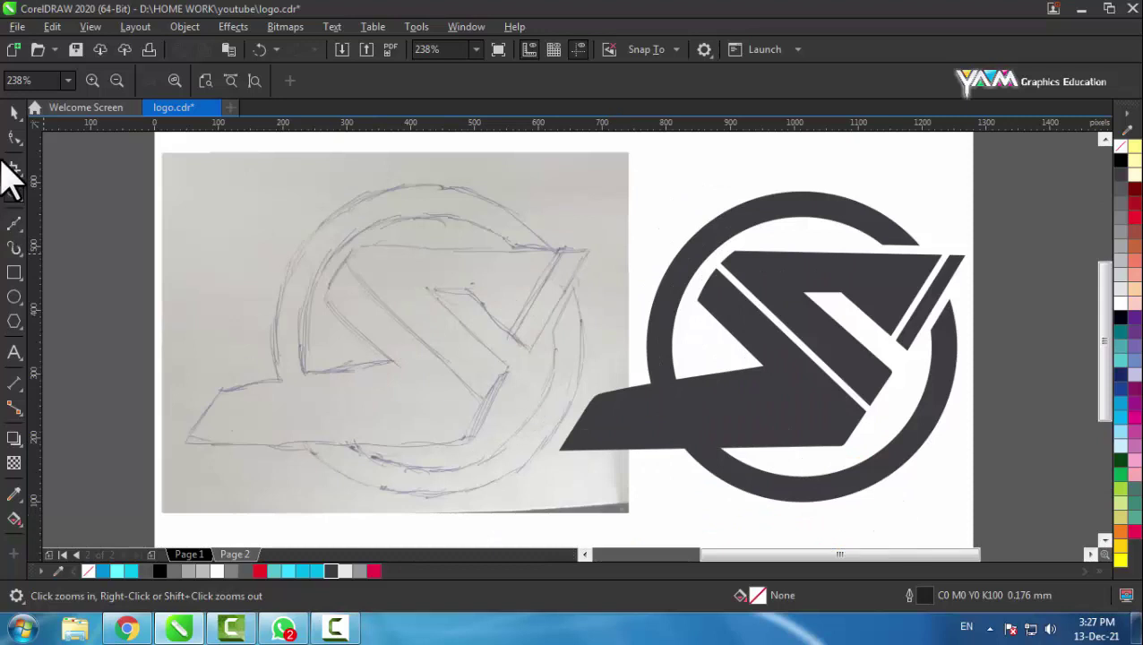
pyautogui.click(15, 112)
pyautogui.click(400, 306)
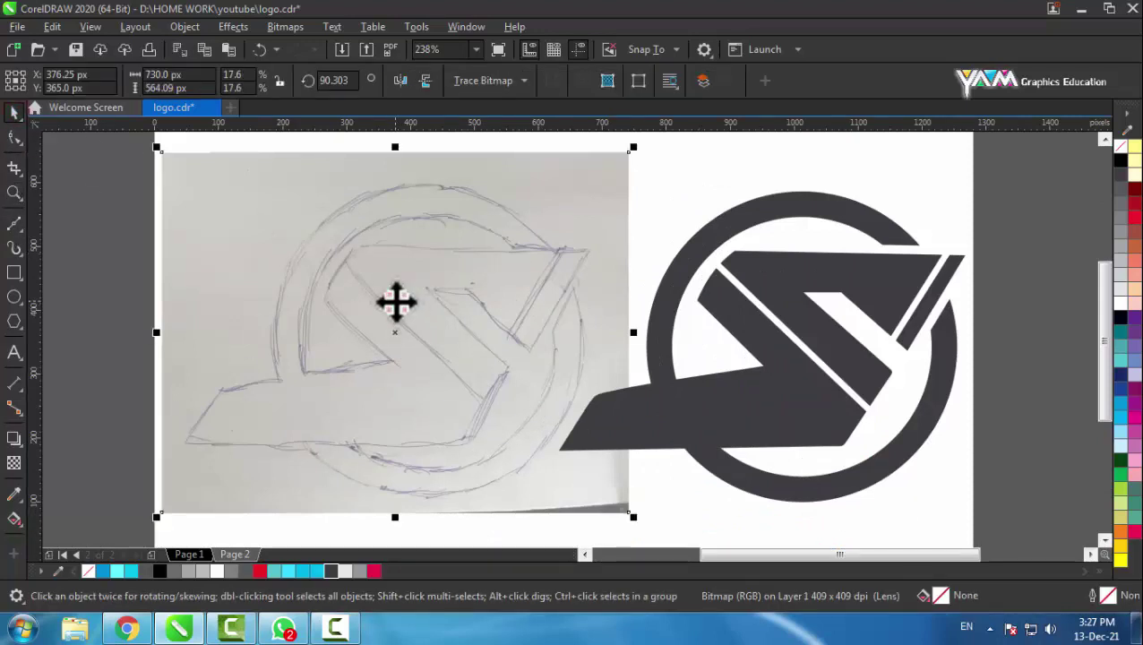
pyautogui.press('Delete')
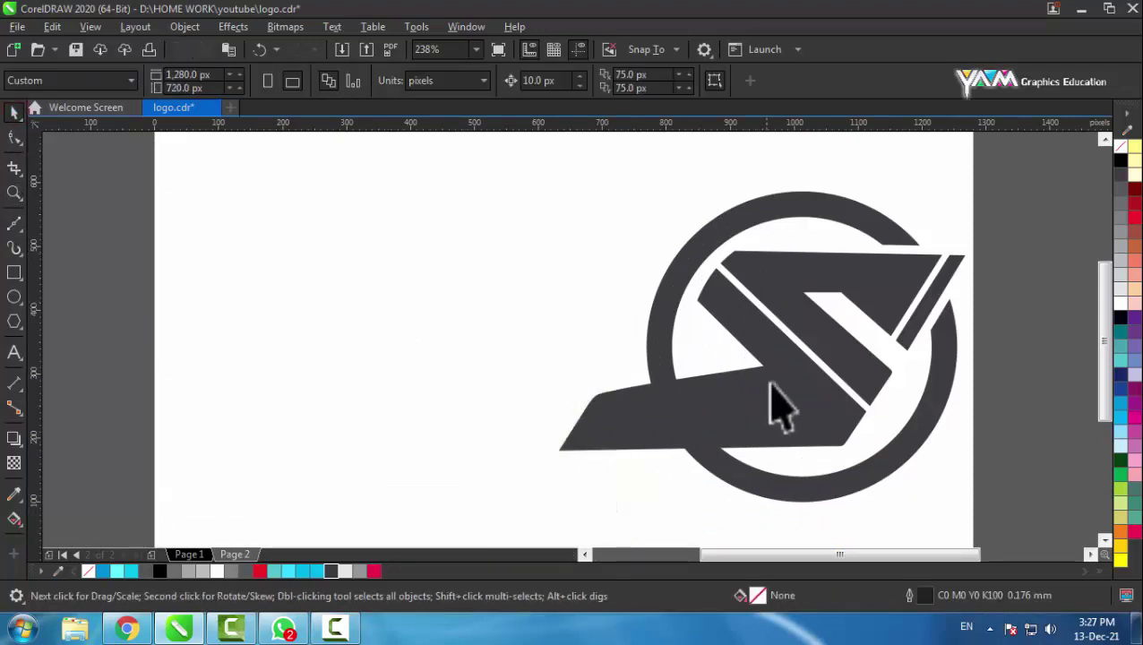
# Centre the logo on the page, shrink it slightly, and save the file.
pyautogui.click(775, 379)
pyautogui.press('p')
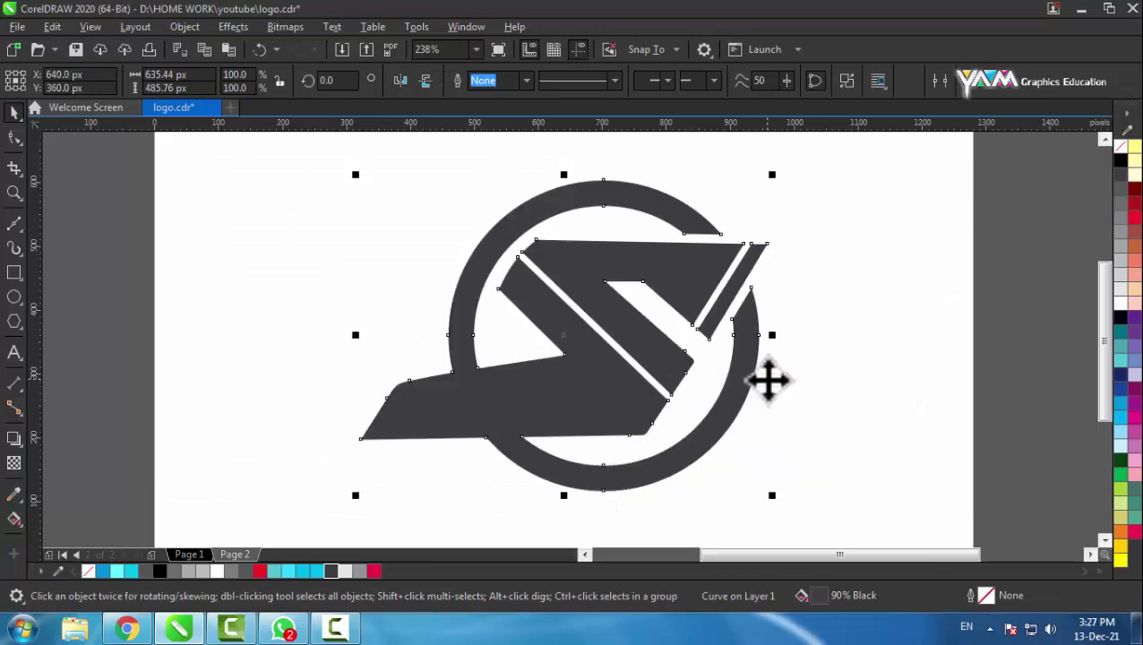
pyautogui.scroll(-3, 537, 385)
pyautogui.moveTo(537, 390); pyautogui.dragTo(529, 404)
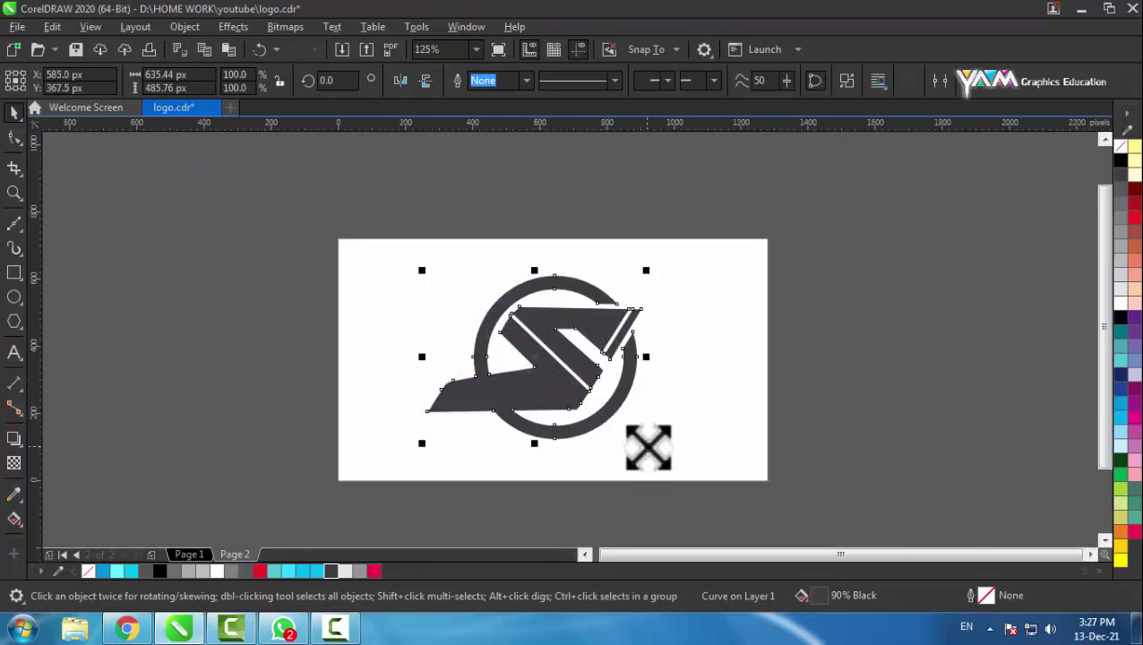
pyautogui.moveTo(647, 449); pyautogui.dragTo(641, 440)
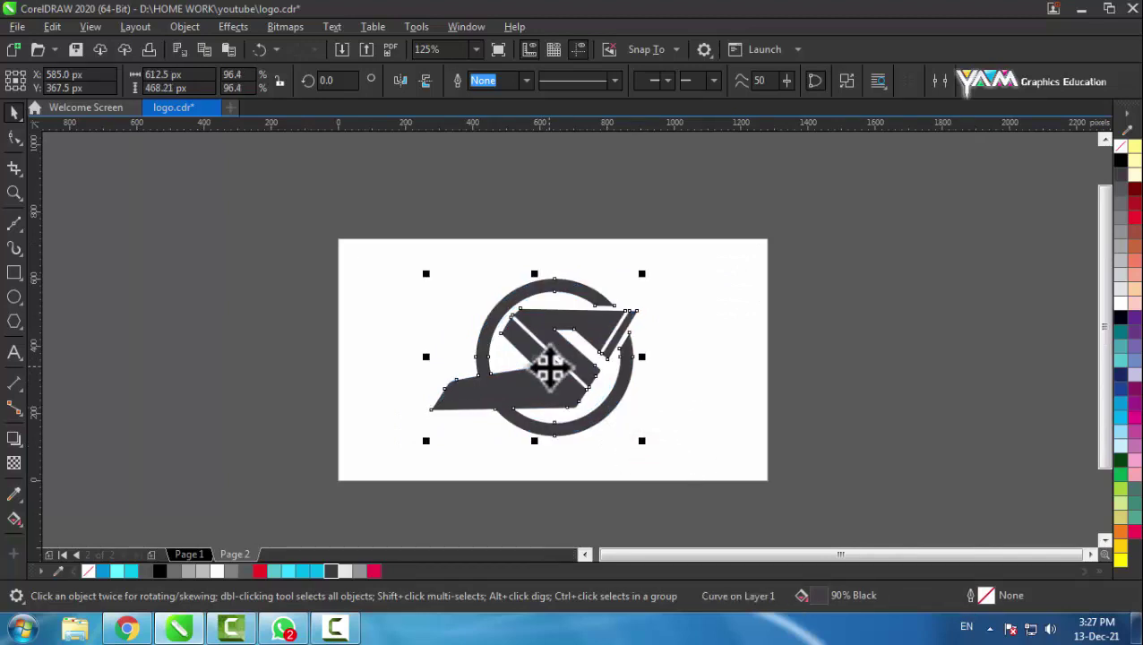
pyautogui.scroll(3, 580, 354)
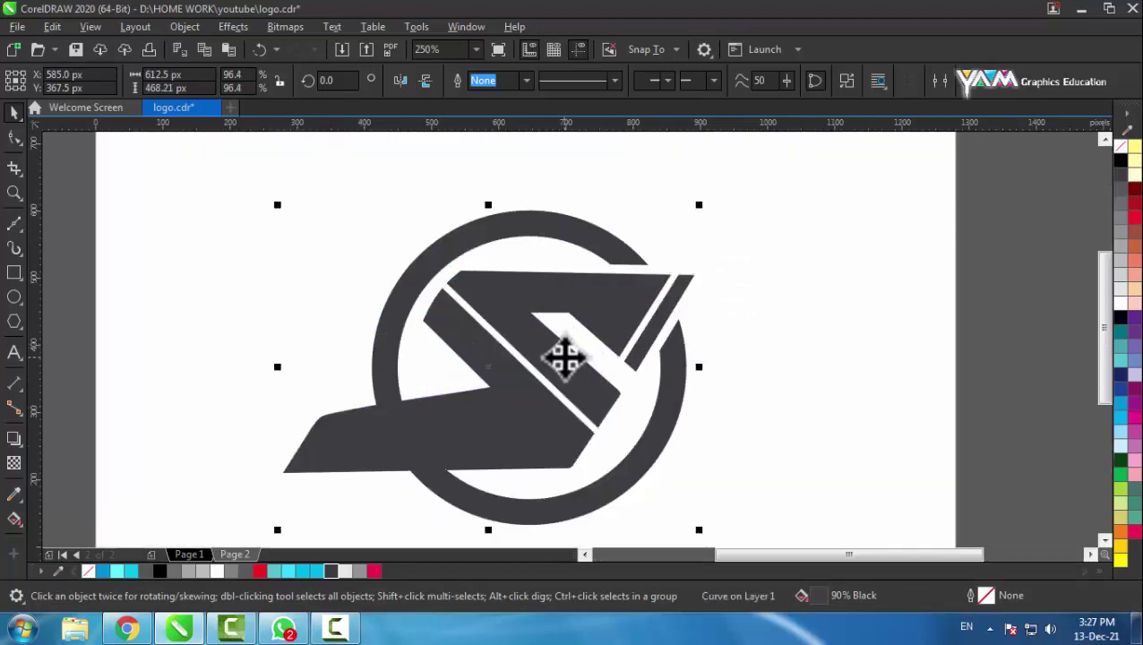
pyautogui.hotkey('ctrl', 's')
# Pull the S's inner corner node up-left and straighten that segment of the logo curve.
pyautogui.click(786, 391)
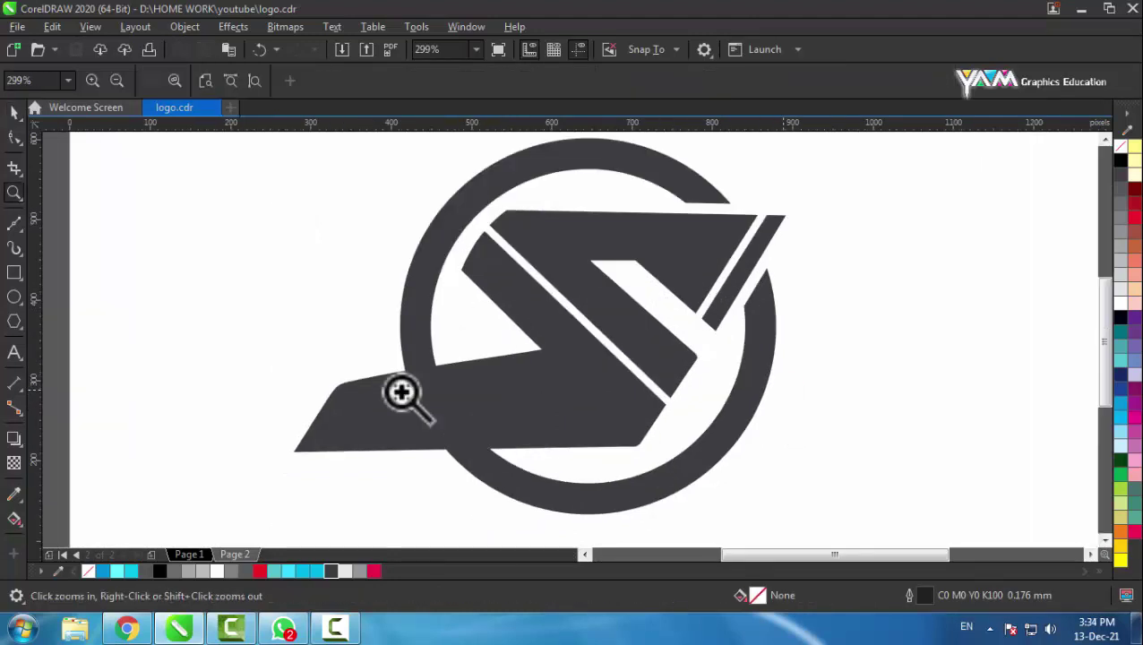
pyautogui.click(14, 140)
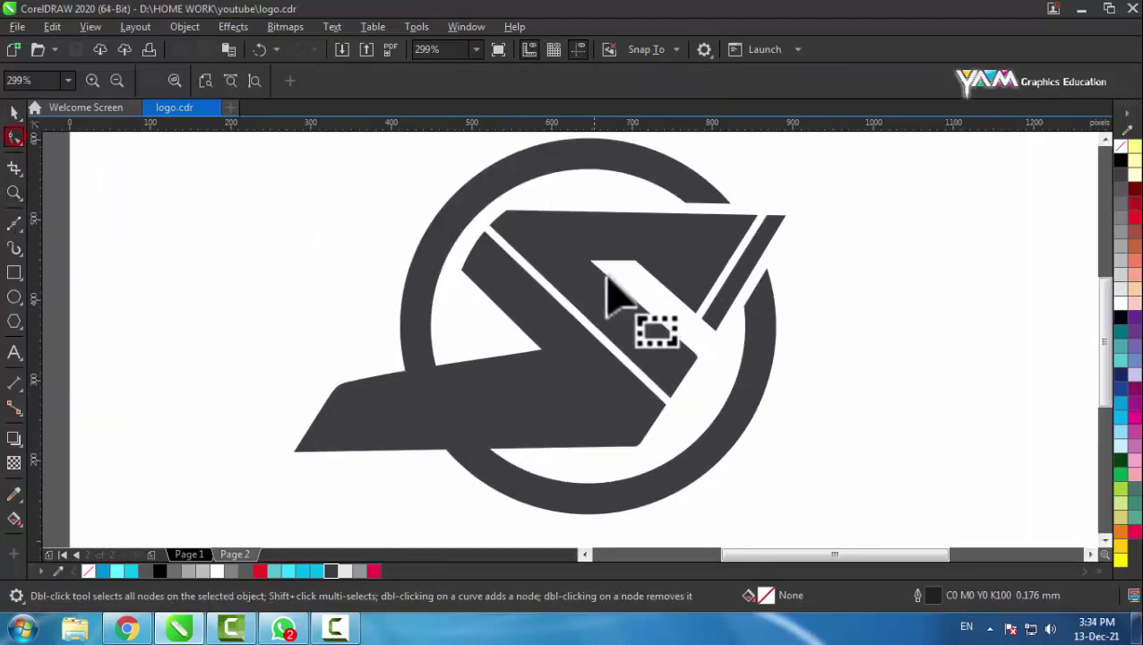
pyautogui.click(611, 262)
pyautogui.scroll(2, 596, 244)
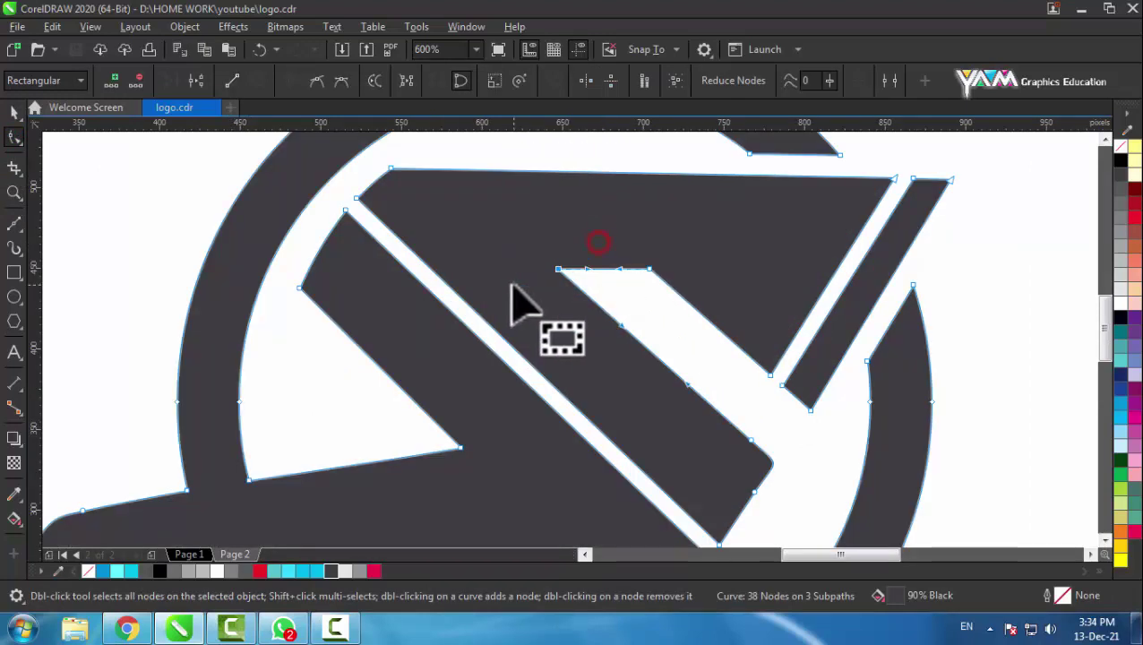
pyautogui.moveTo(557, 268); pyautogui.dragTo(541, 253)
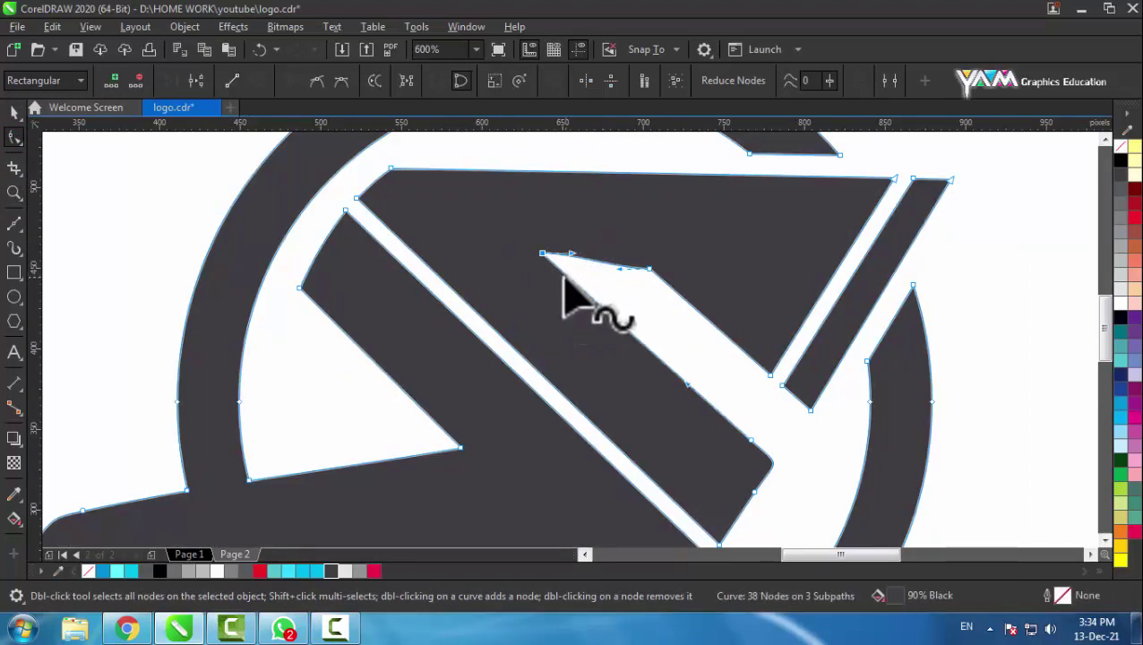
pyautogui.hotkey('ctrl', 'z')
pyautogui.moveTo(556, 268); pyautogui.dragTo(546, 263)
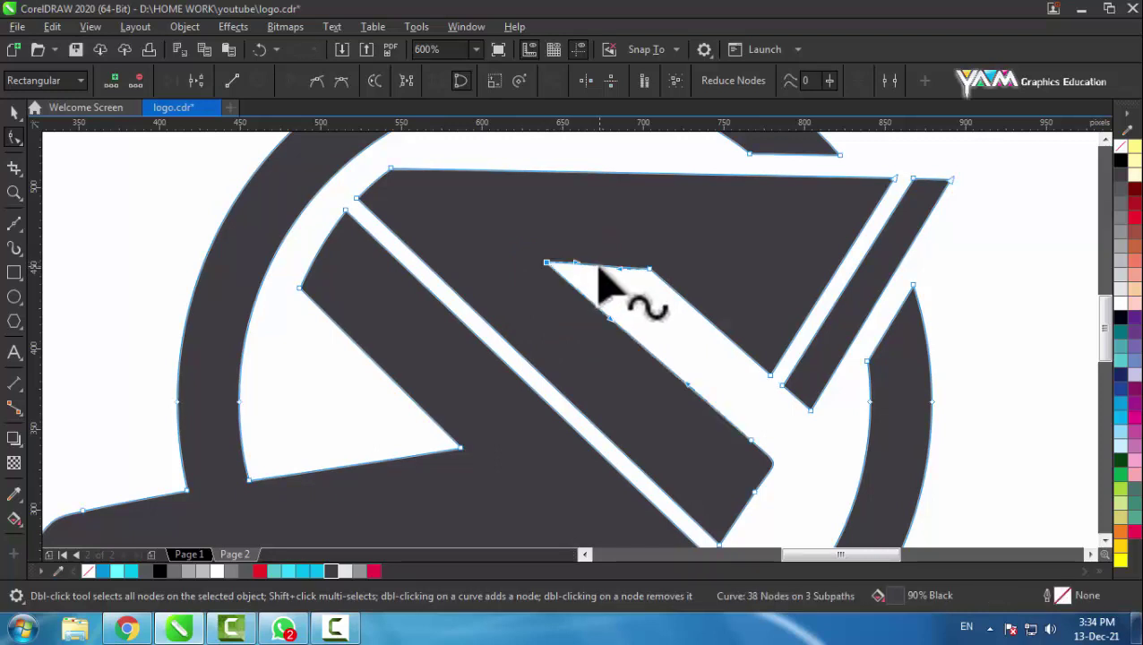
pyautogui.click(234, 81)
pyautogui.scroll(-1, 580, 276)
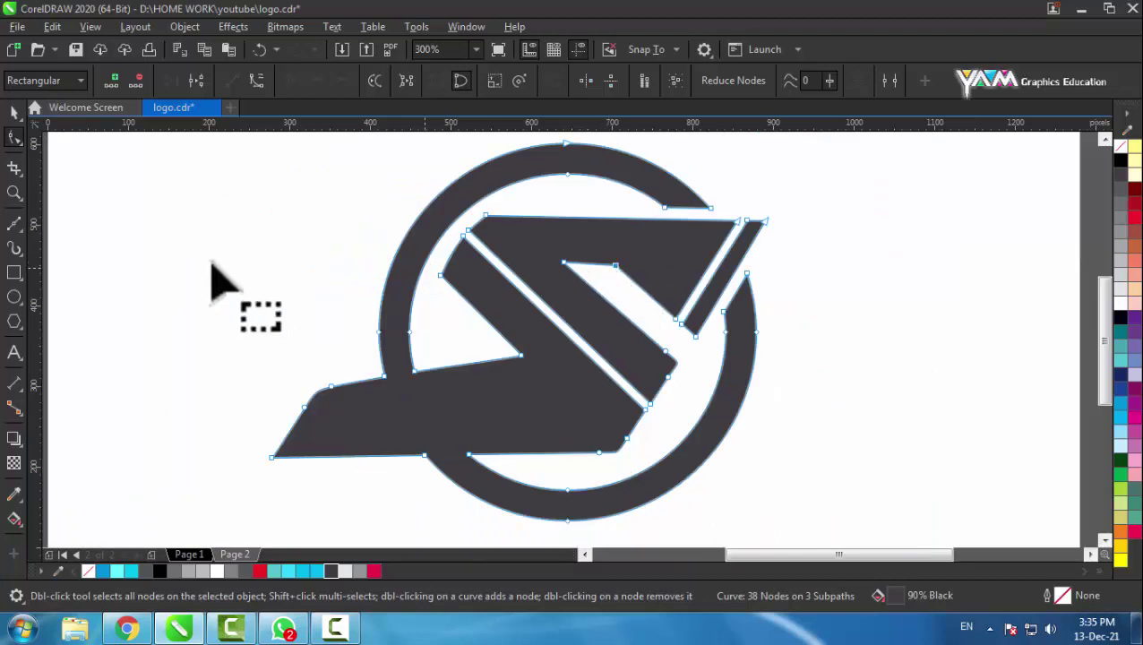
pyautogui.press('space')
pyautogui.click(110, 206)
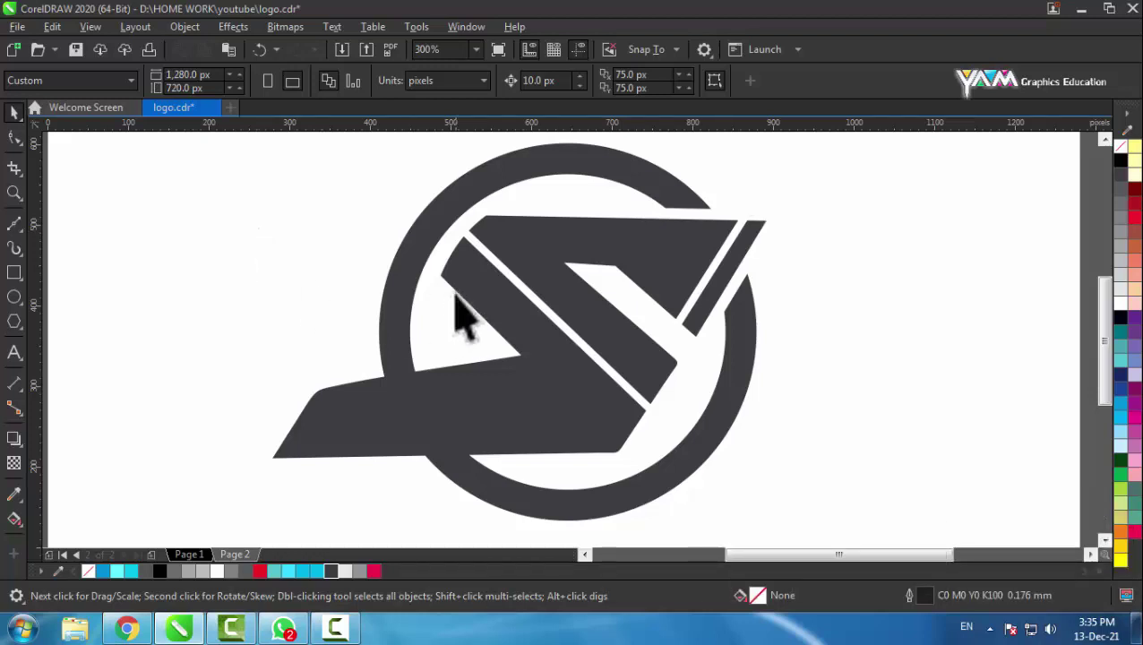
pyautogui.scroll(-1, 453, 293)
pyautogui.click(290, 246)
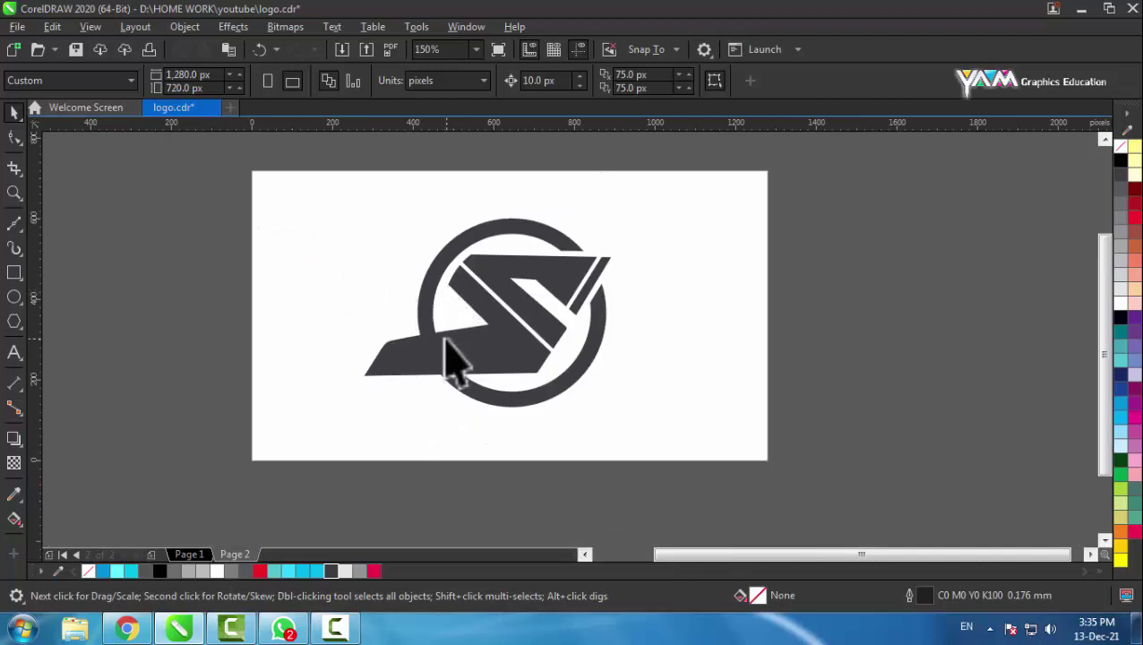
# Add a page-sized rectangle filled 80% Black behind the logo, then reselect the logo.
pyautogui.doubleClick(14, 272)
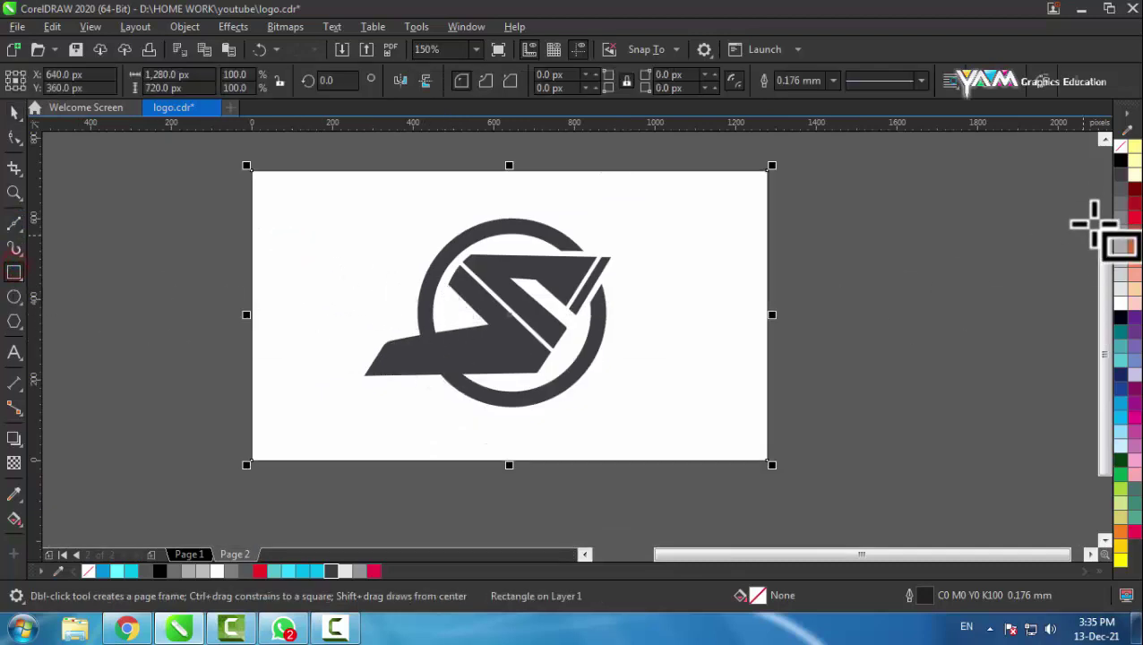
pyautogui.click(1119, 175)
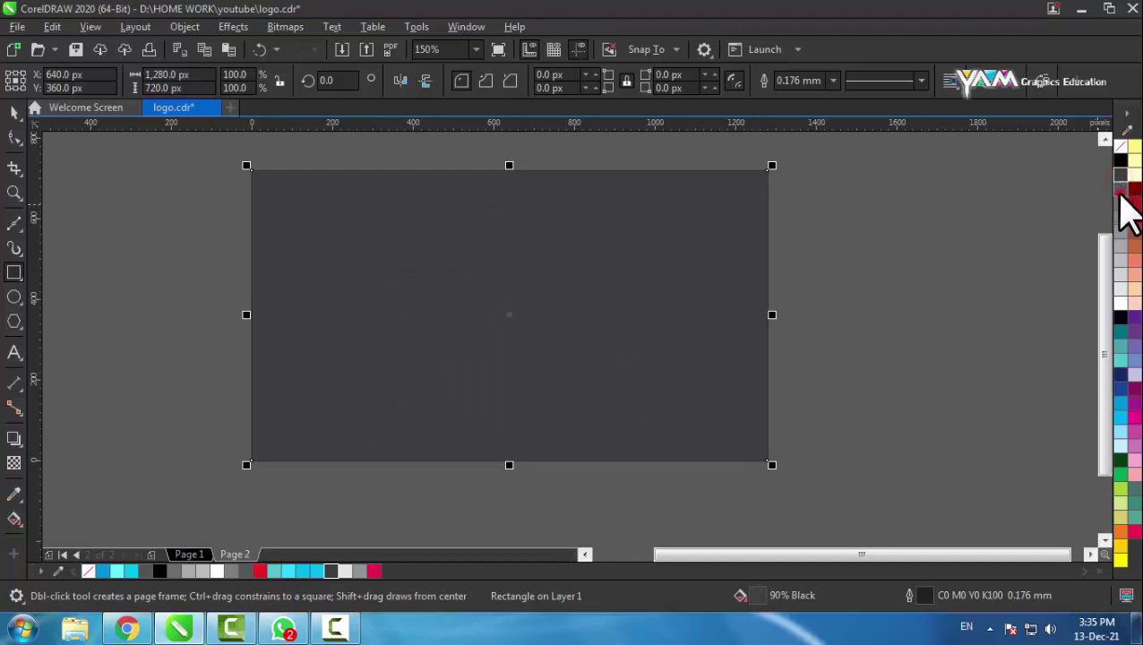
pyautogui.click(1120, 191)
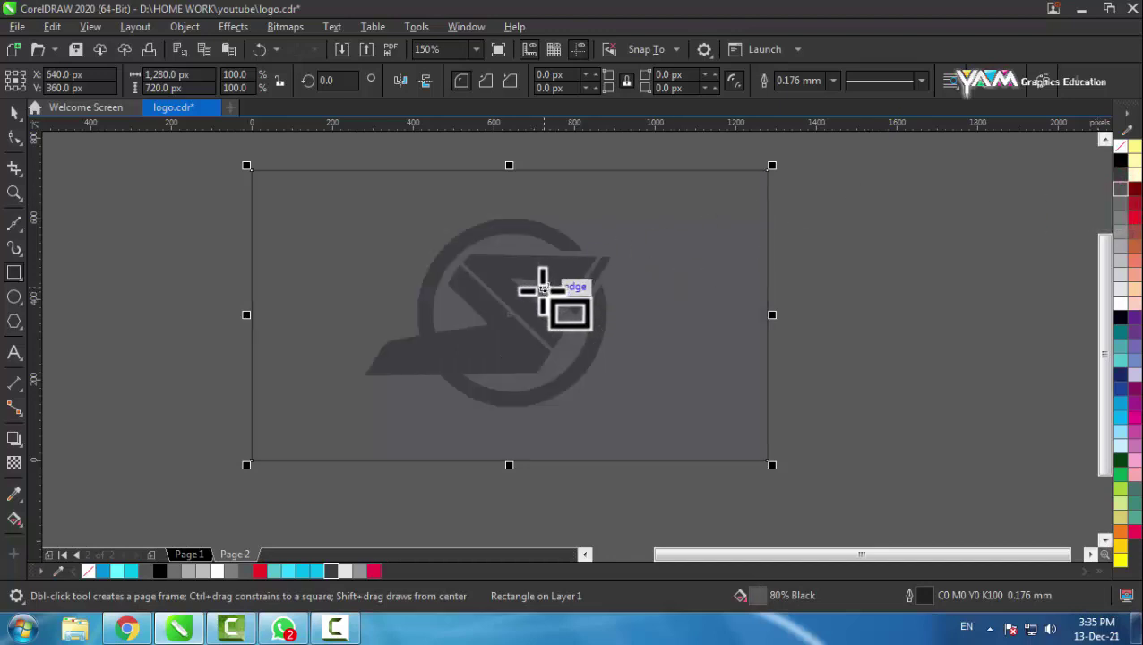
pyautogui.scroll(1, 556, 273)
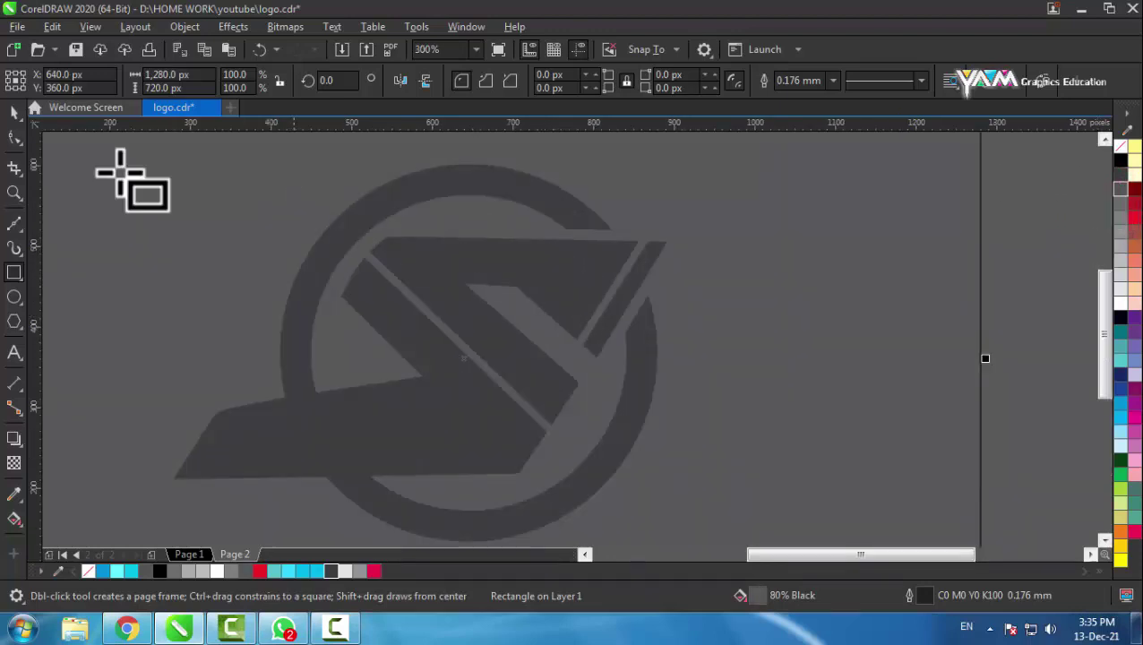
pyautogui.click(15, 111)
pyautogui.click(496, 262)
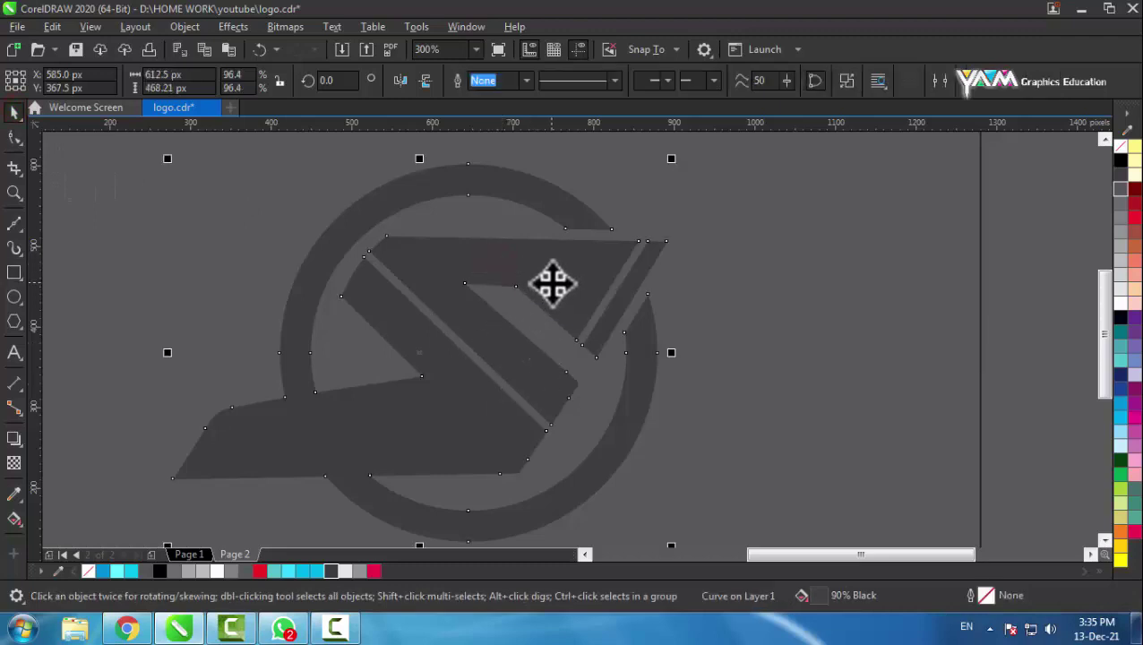
# Copy the logo and paste a duplicate to the right of the original.
pyautogui.rightClick(554, 281)
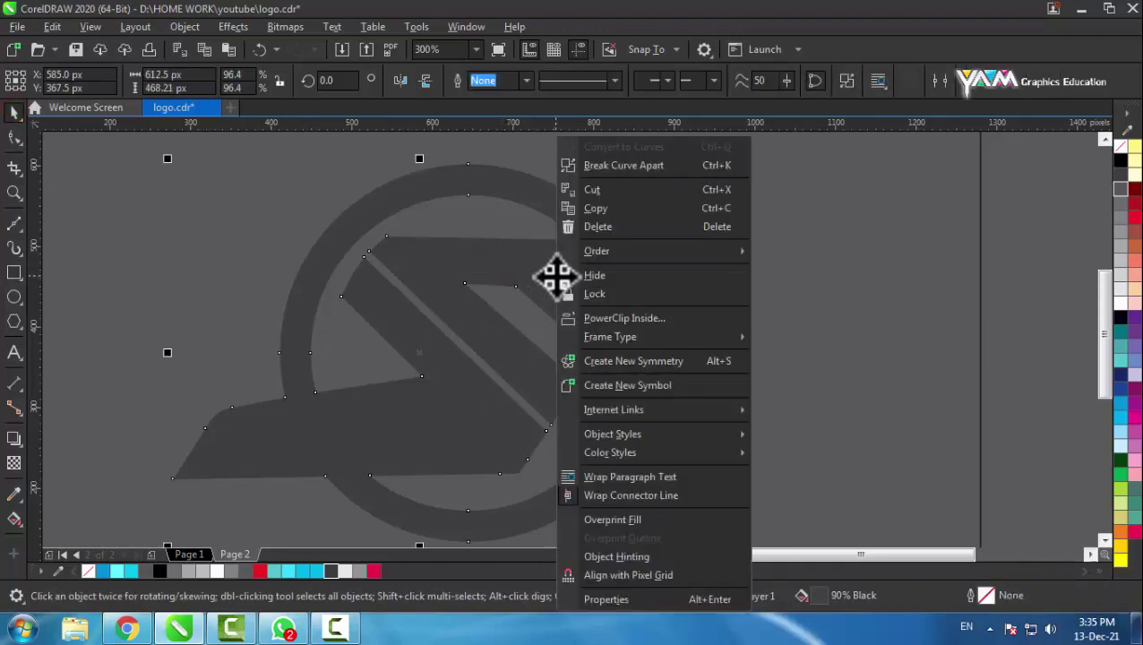
pyautogui.click(604, 212)
pyautogui.rightClick(739, 268)
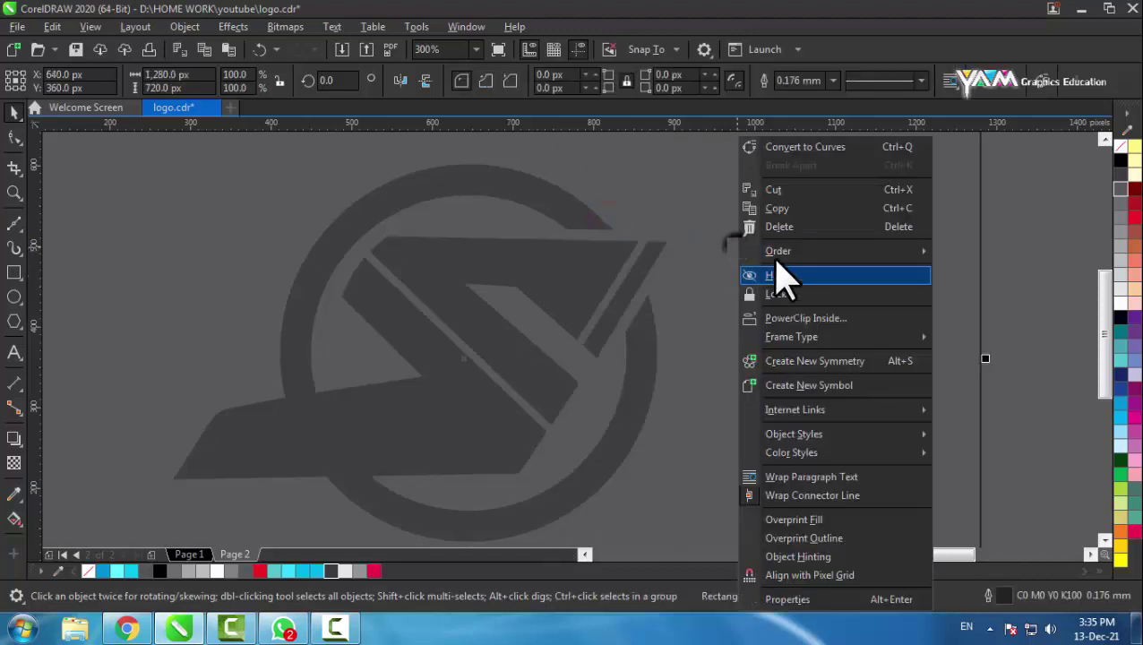
pyautogui.rightClick(1039, 217)
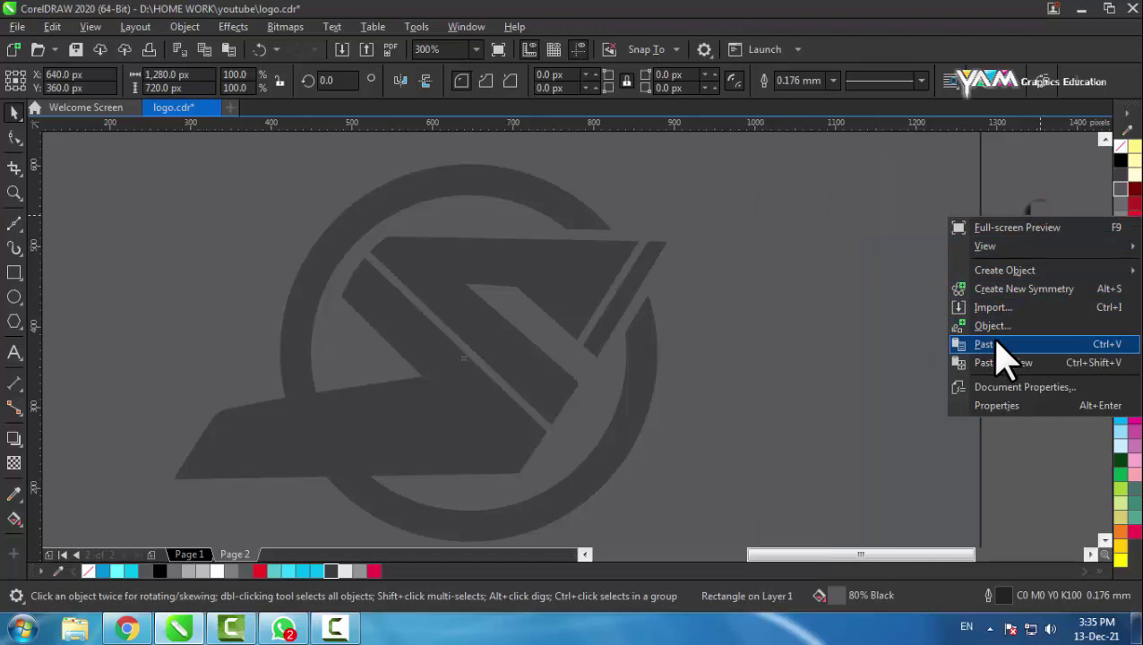
pyautogui.click(997, 344)
pyautogui.moveTo(574, 292)
pyautogui.mouseDown()
pyautogui.moveTo(1033, 344)
pyautogui.moveTo(995, 316)
pyautogui.mouseUp()
pyautogui.hotkey('ctrl', 'z')
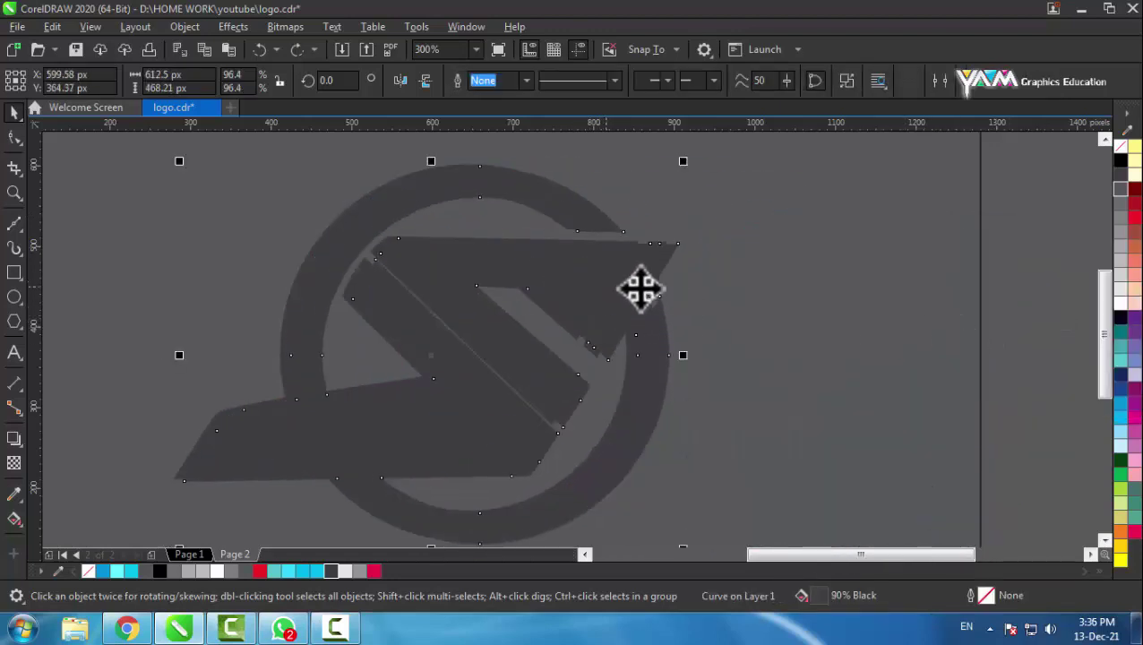
pyautogui.moveTo(640, 287); pyautogui.dragTo(1005, 293)
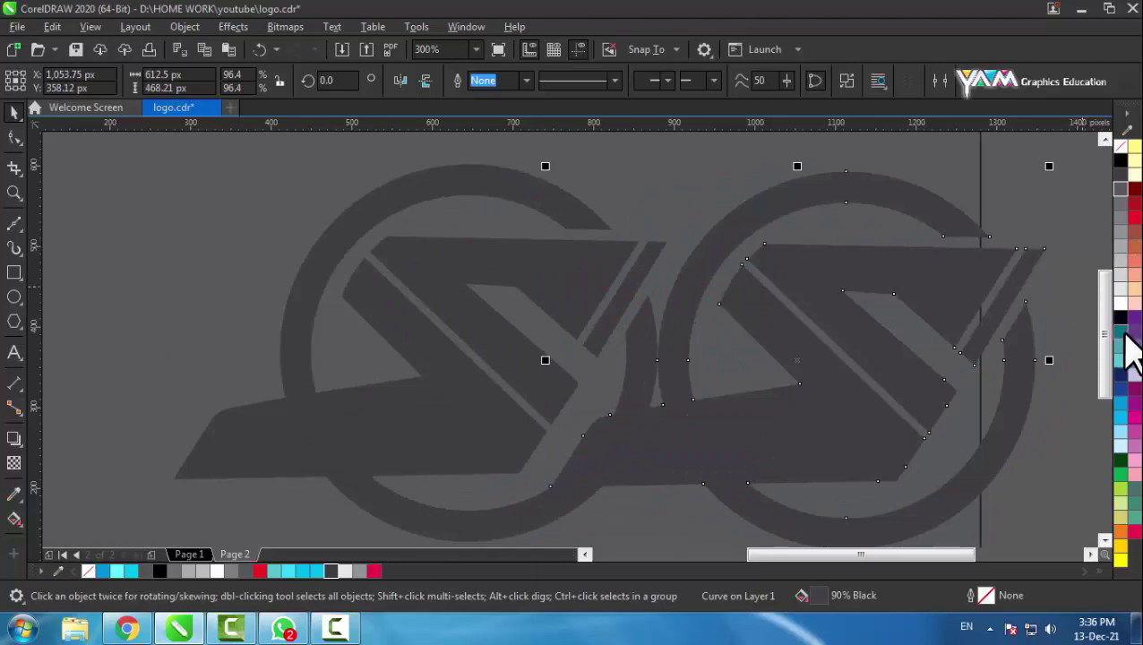
# Fill the copy white, send it behind the dark logo, and offset it slightly.
pyautogui.click(1119, 311)
pyautogui.moveTo(939, 306)
pyautogui.mouseDown()
pyautogui.moveTo(587, 322)
pyautogui.moveTo(563, 300)
pyautogui.mouseUp()
pyautogui.hotkey('shift', 'pagedown')
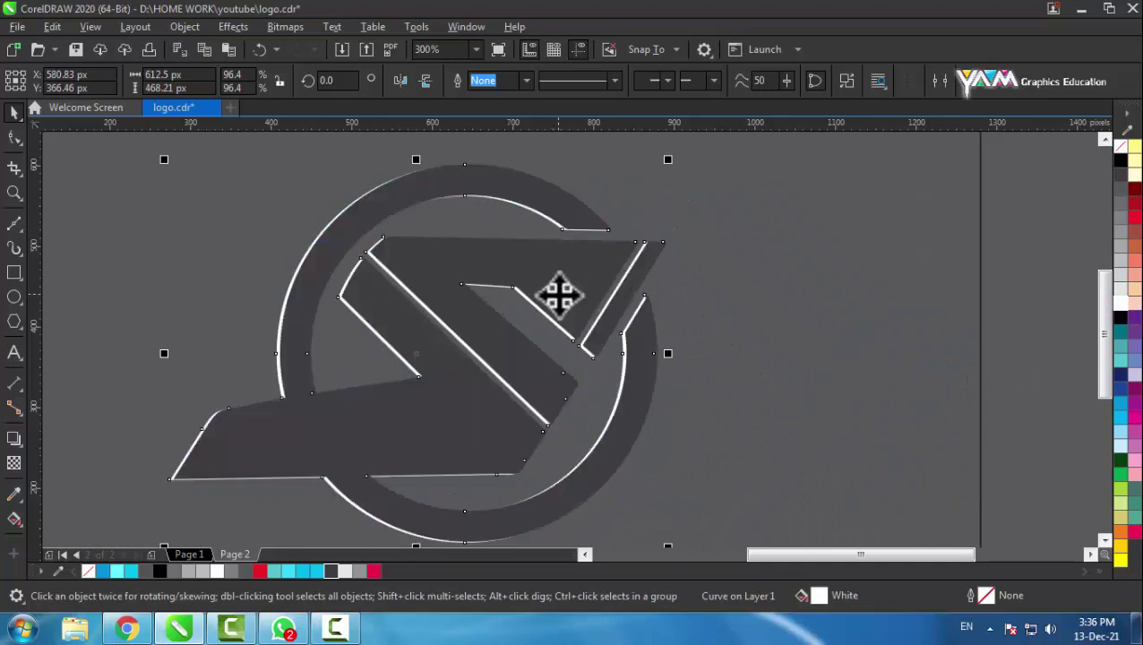
pyautogui.press('Down')
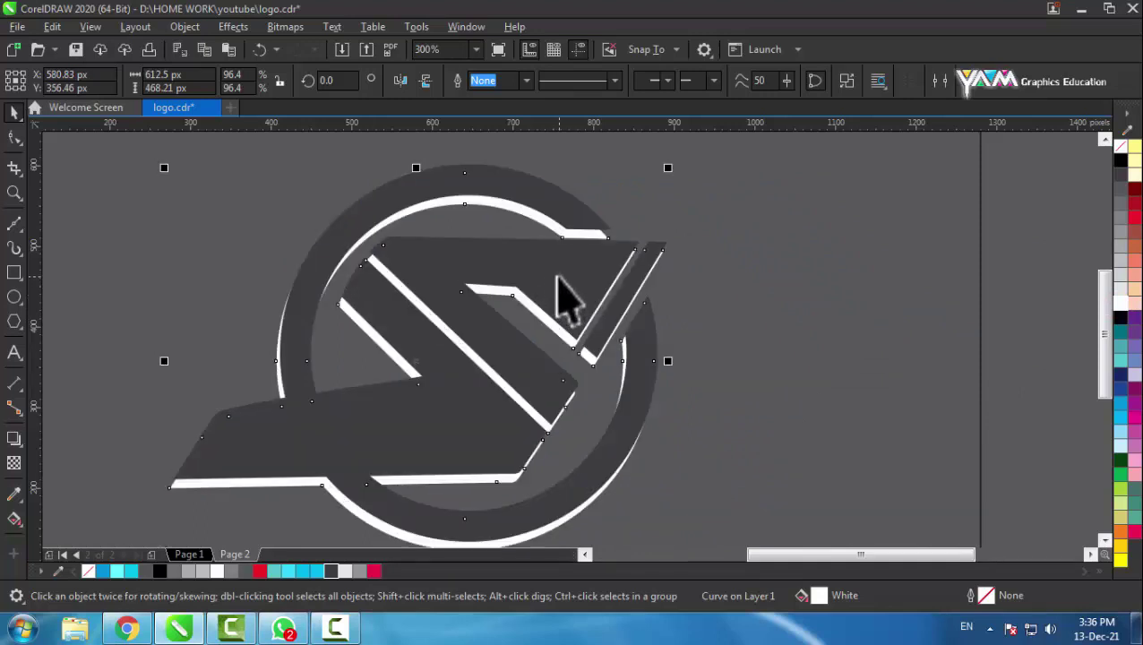
pyautogui.scroll(2, 515, 210)
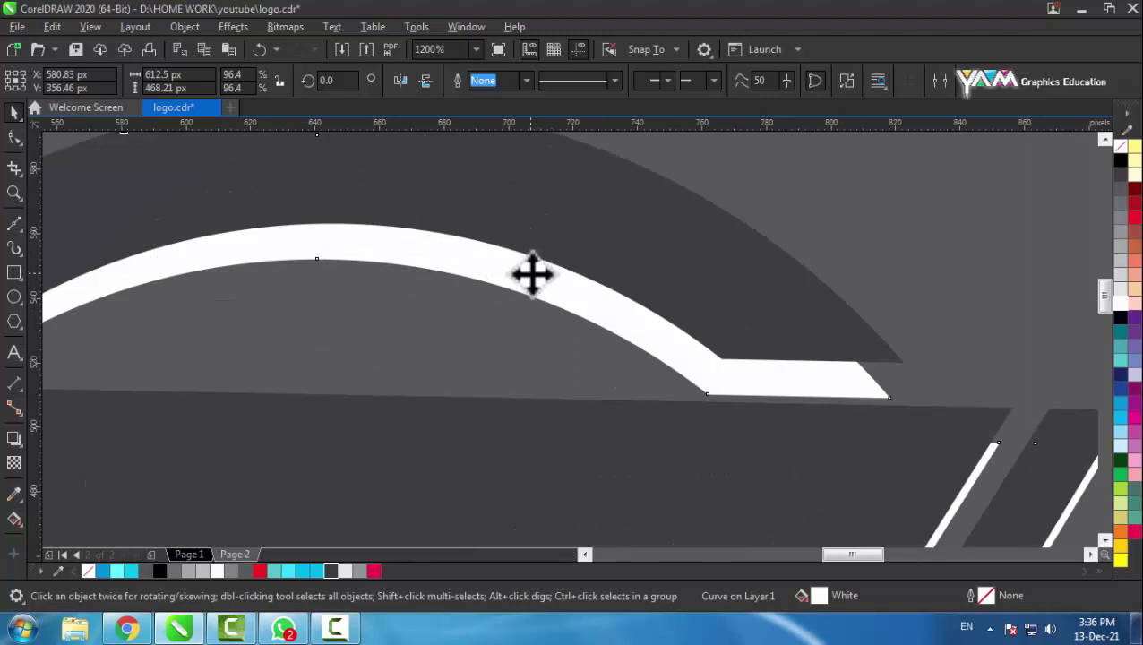
pyautogui.moveTo(532, 274); pyautogui.dragTo(537, 254)
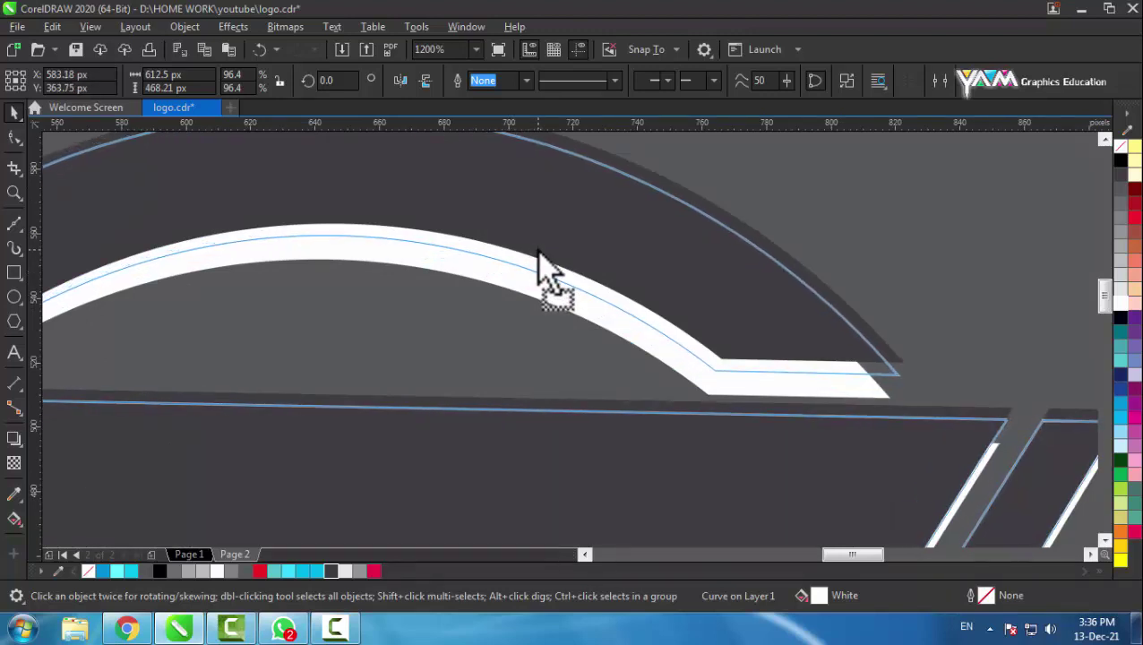
pyautogui.moveTo(537, 253); pyautogui.dragTo(540, 251)
pyautogui.scroll(-3, 540, 250)
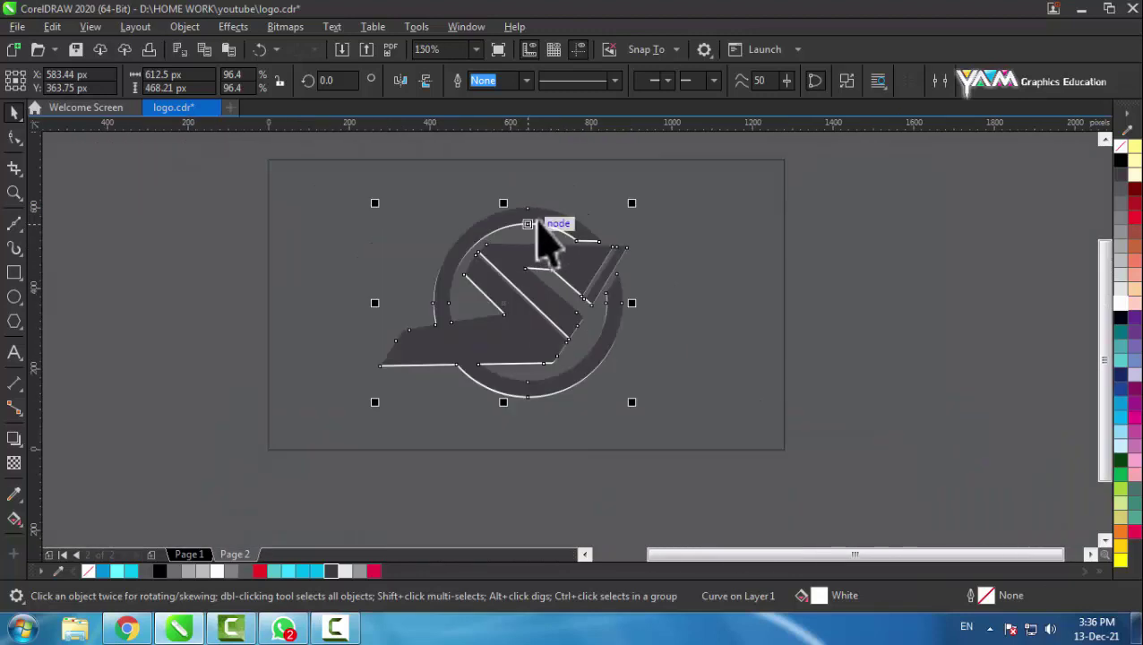
# Give the background an elliptical fountain fill, grey centre to black edge, widened past the page.
pyautogui.click(685, 231)
pyautogui.press('g')
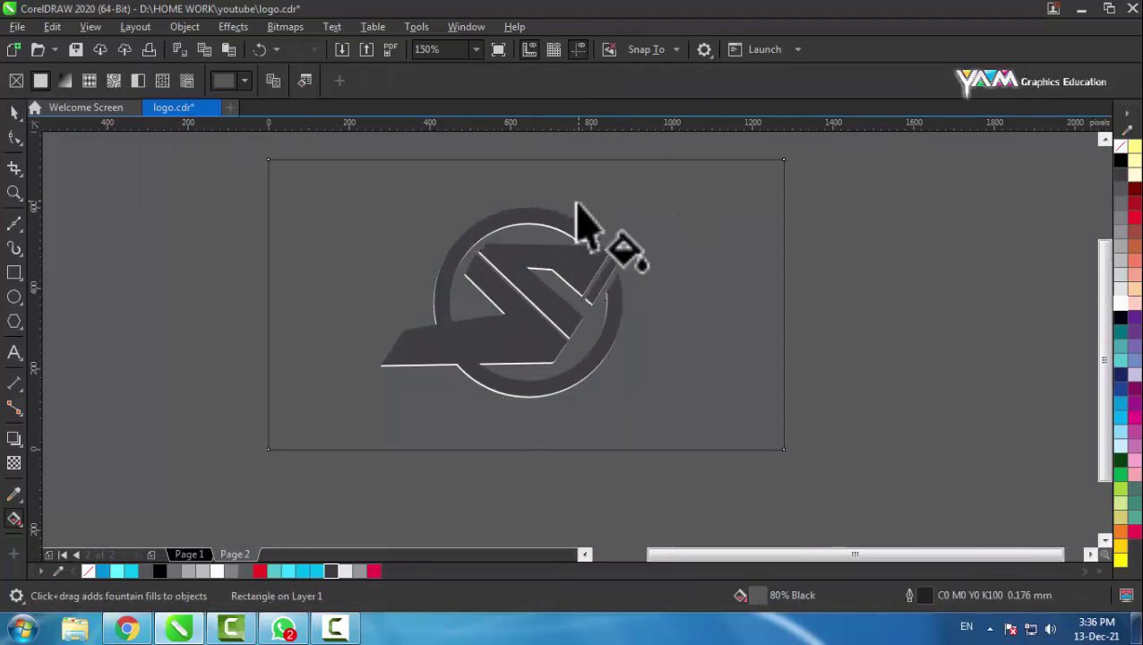
pyautogui.click(64, 80)
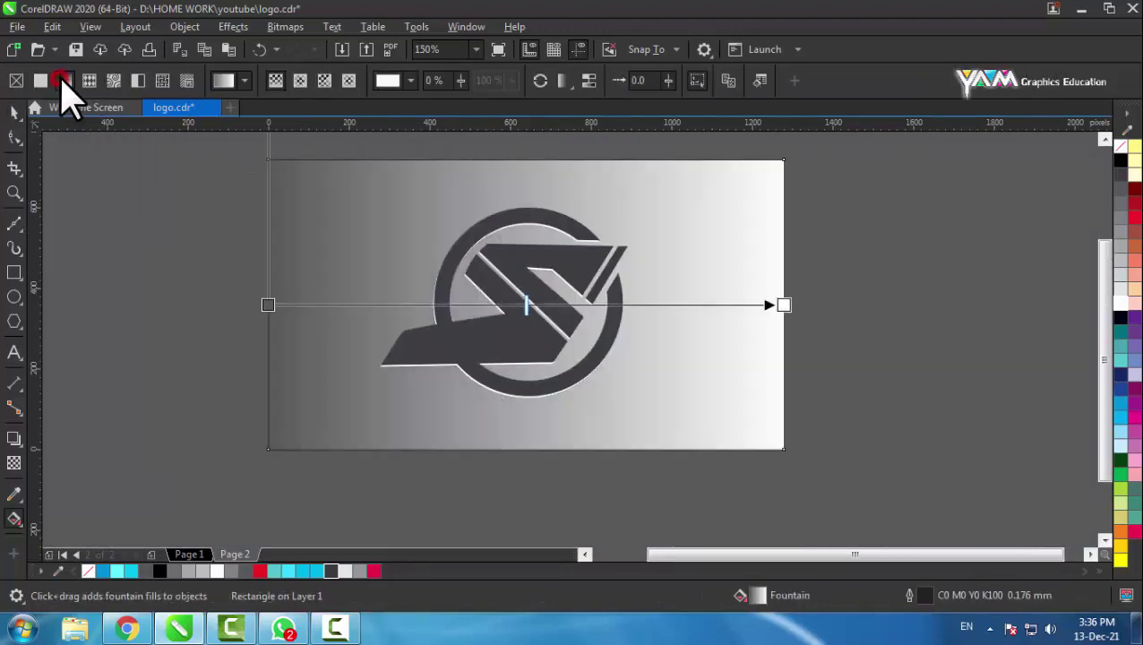
pyautogui.click(300, 81)
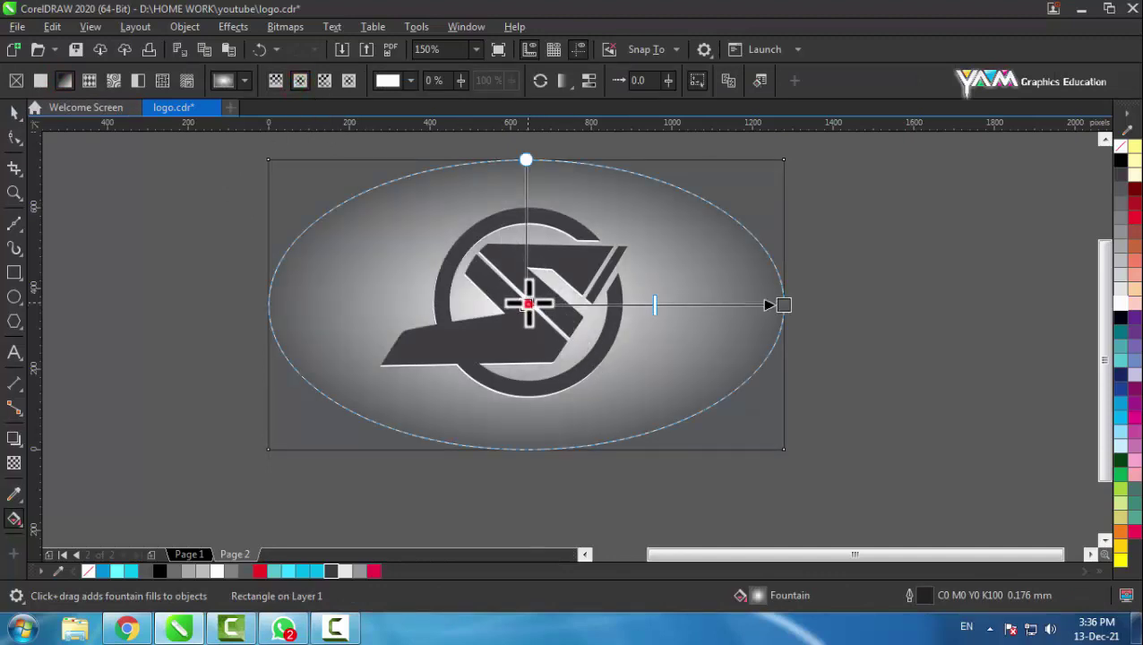
pyautogui.moveTo(528, 304); pyautogui.dragTo(527, 301)
pyautogui.click(1122, 200)
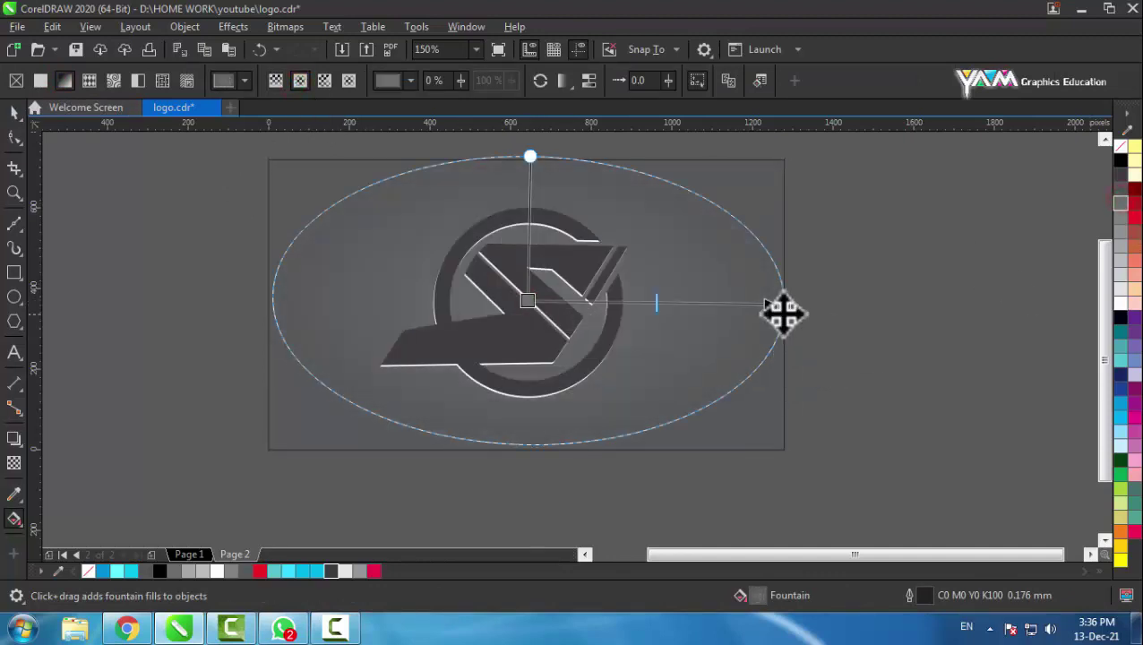
pyautogui.click(783, 305)
pyautogui.click(1121, 160)
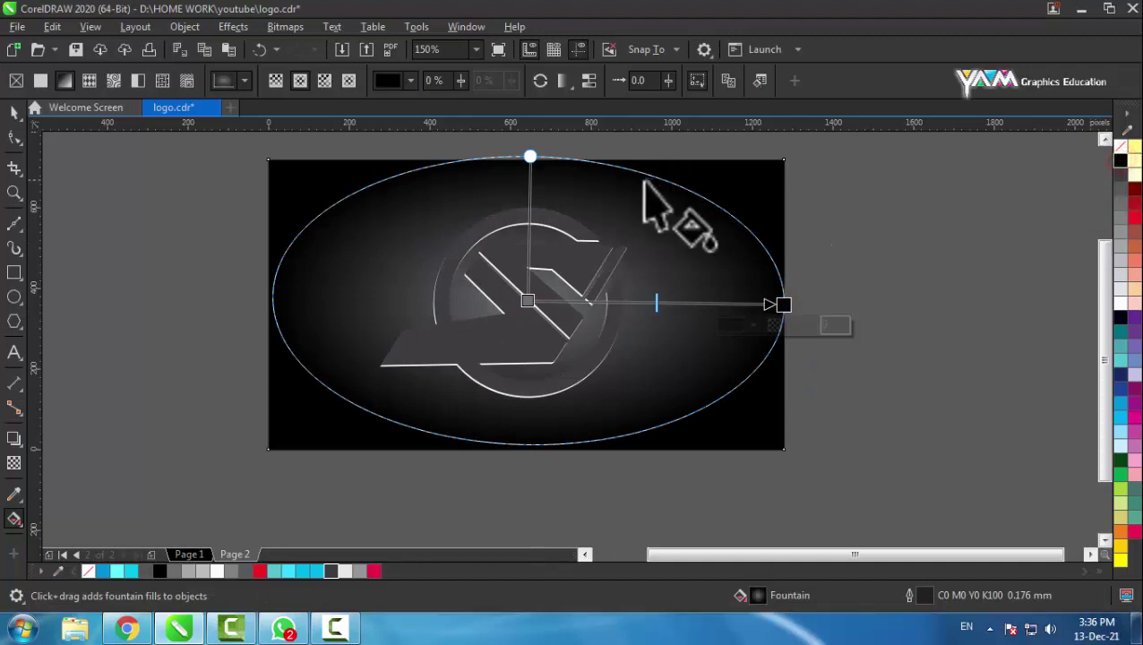
pyautogui.moveTo(787, 305); pyautogui.dragTo(881, 302)
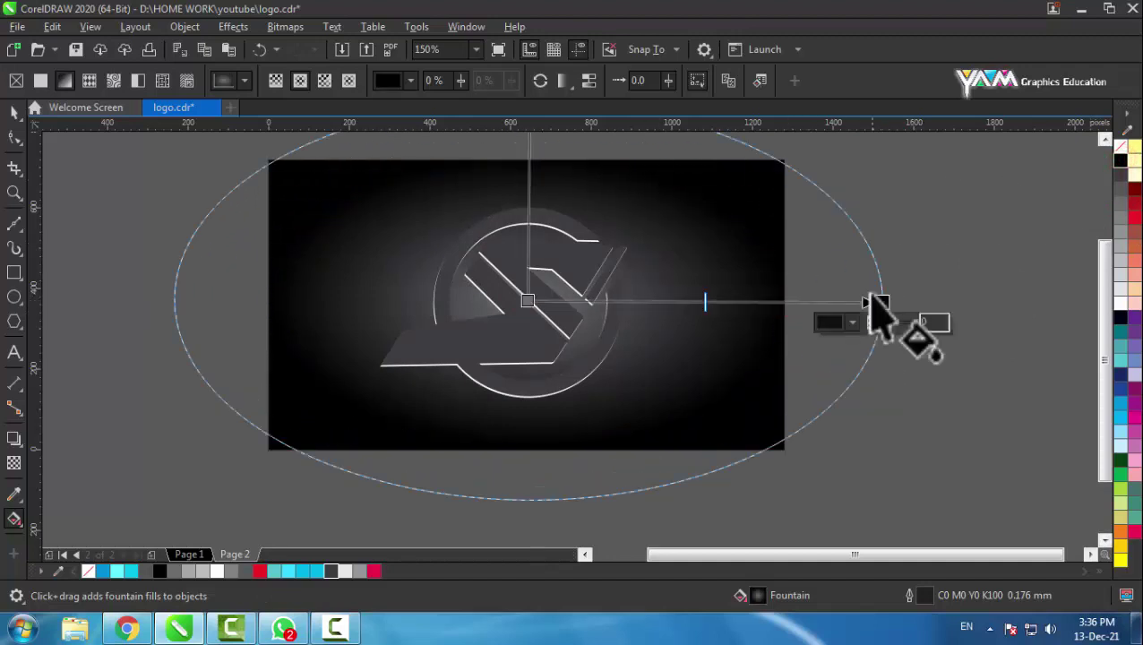
pyautogui.click(14, 112)
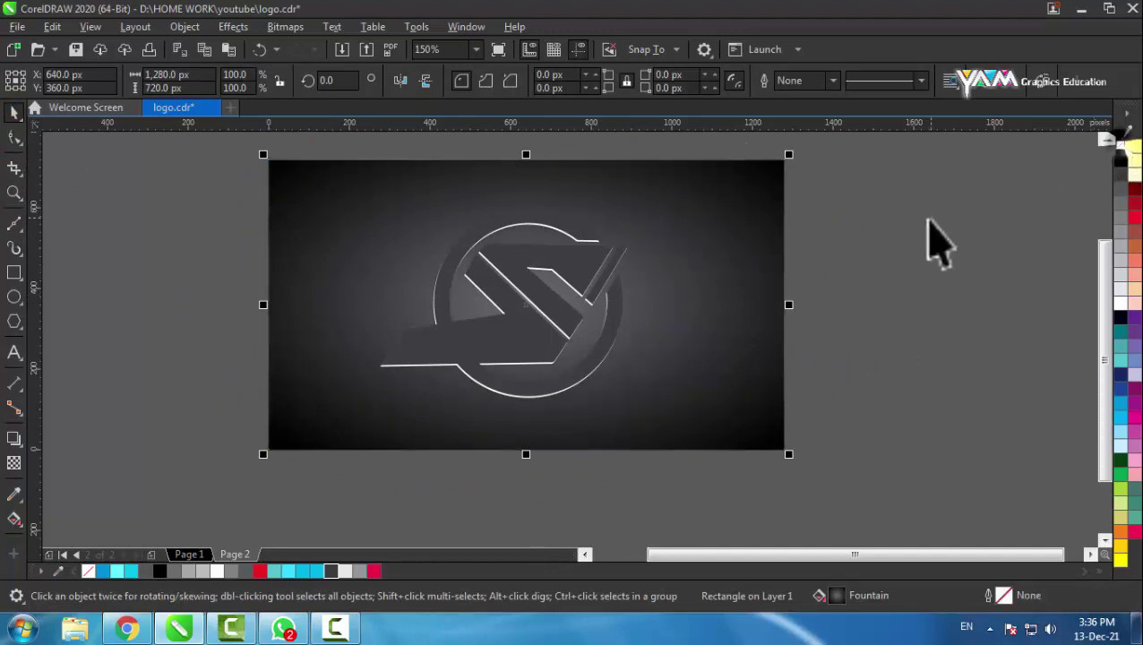
pyautogui.click(929, 218)
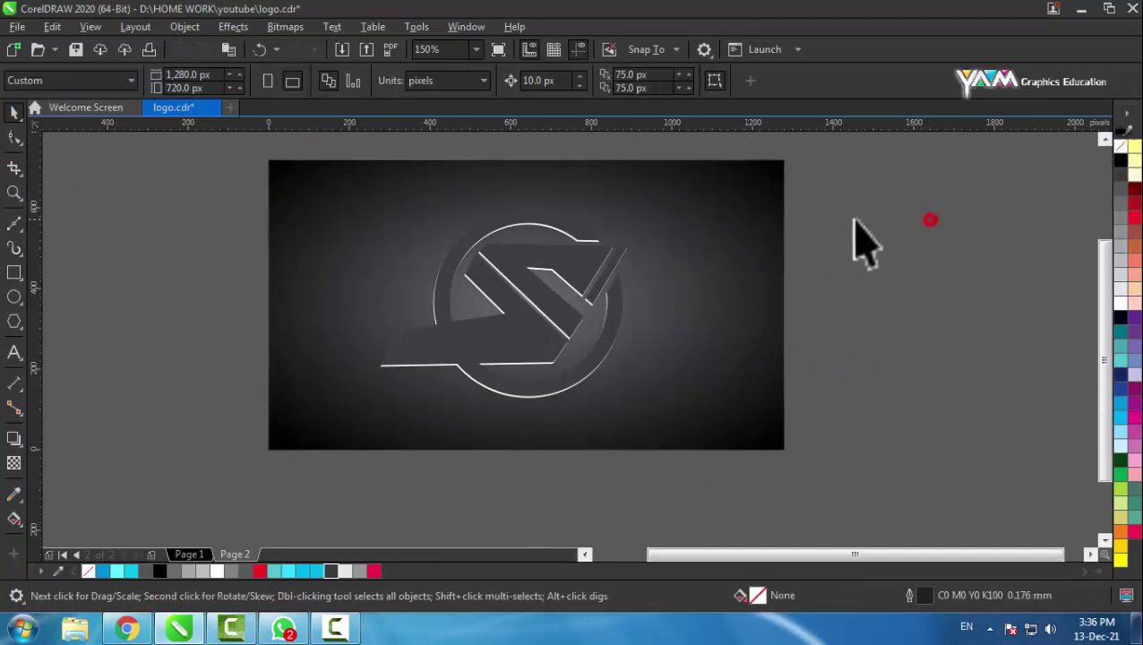
# Lighten the centre colour of the background's elliptical gradient.
pyautogui.click(573, 238)
pyautogui.click(684, 274)
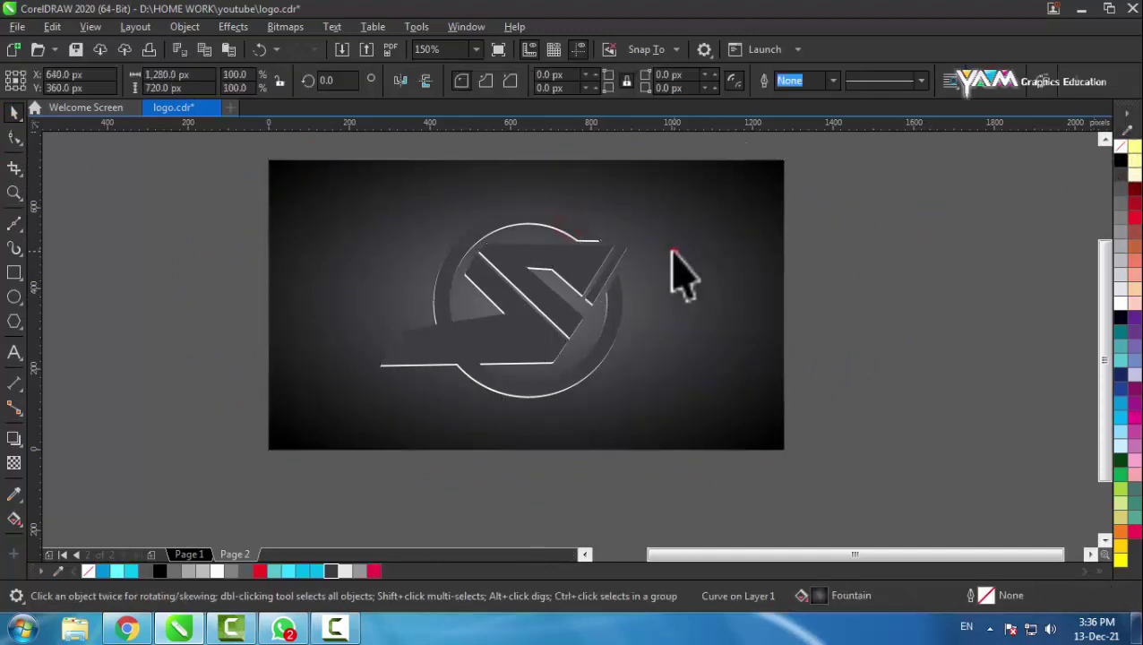
pyautogui.press('g')
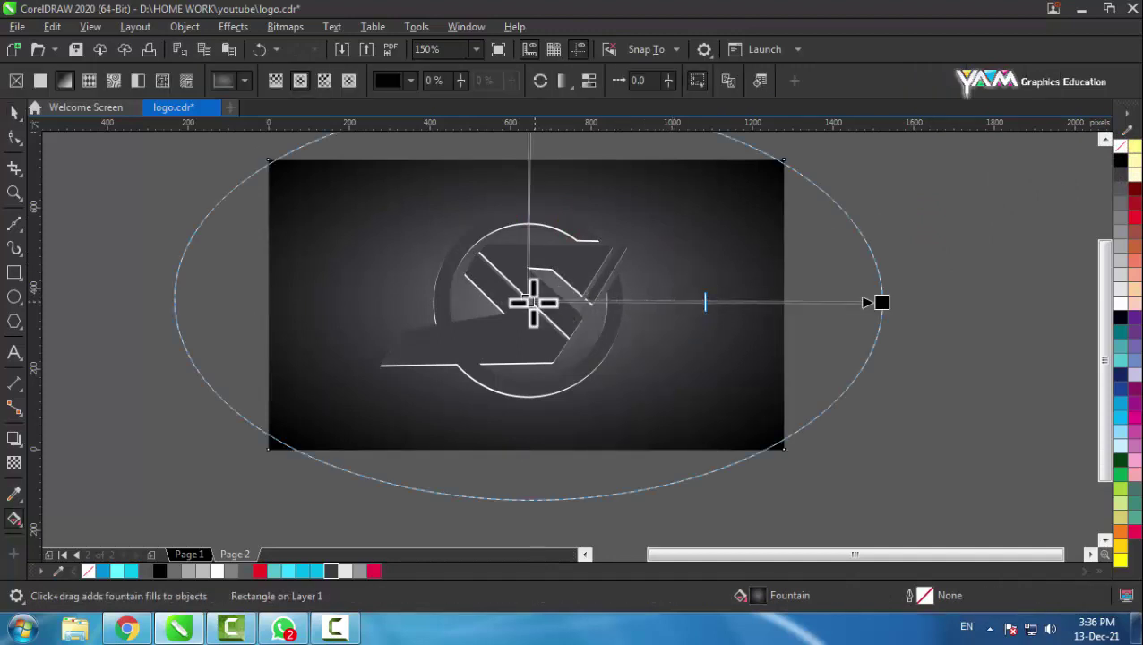
pyautogui.click(529, 301)
pyautogui.click(1121, 228)
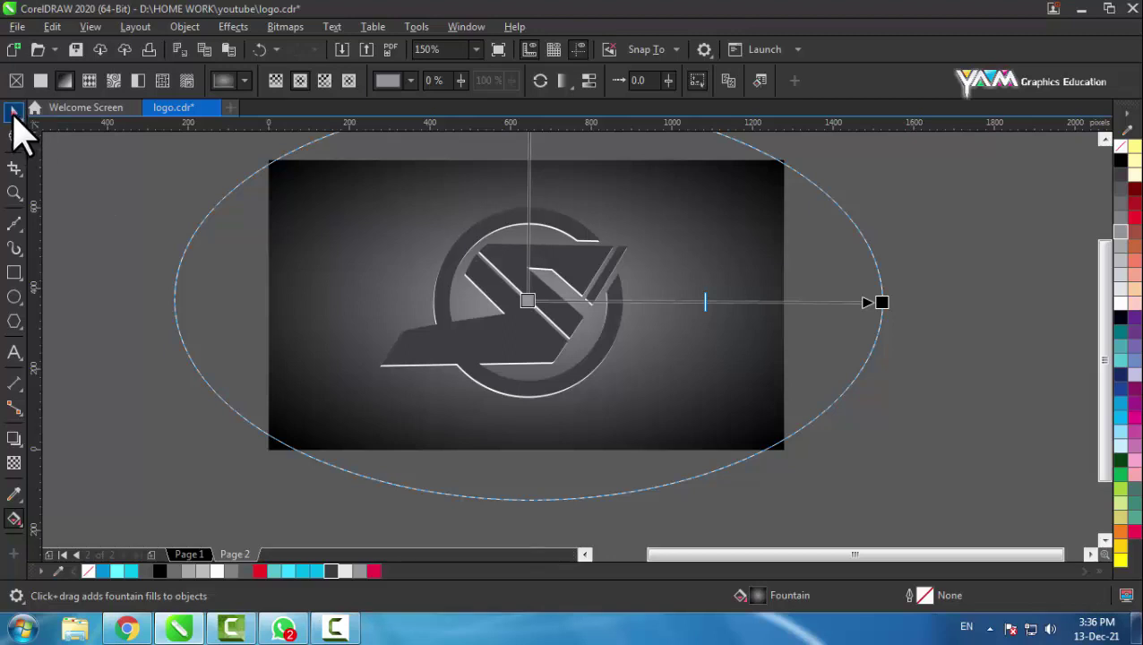
pyautogui.click(14, 112)
# Zoom in and nudge the dark logo a few pixels to align with its white edges.
pyautogui.click(80, 233)
pyautogui.scroll(2, 573, 258)
pyautogui.scroll(1, 592, 255)
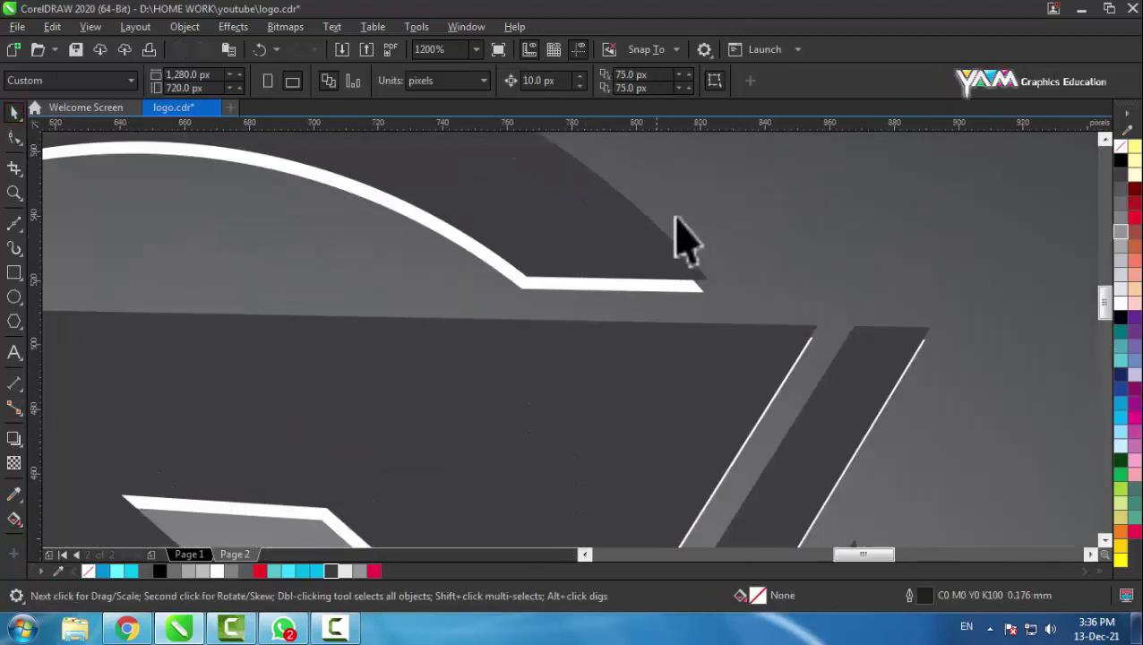
pyautogui.scroll(1, 680, 240)
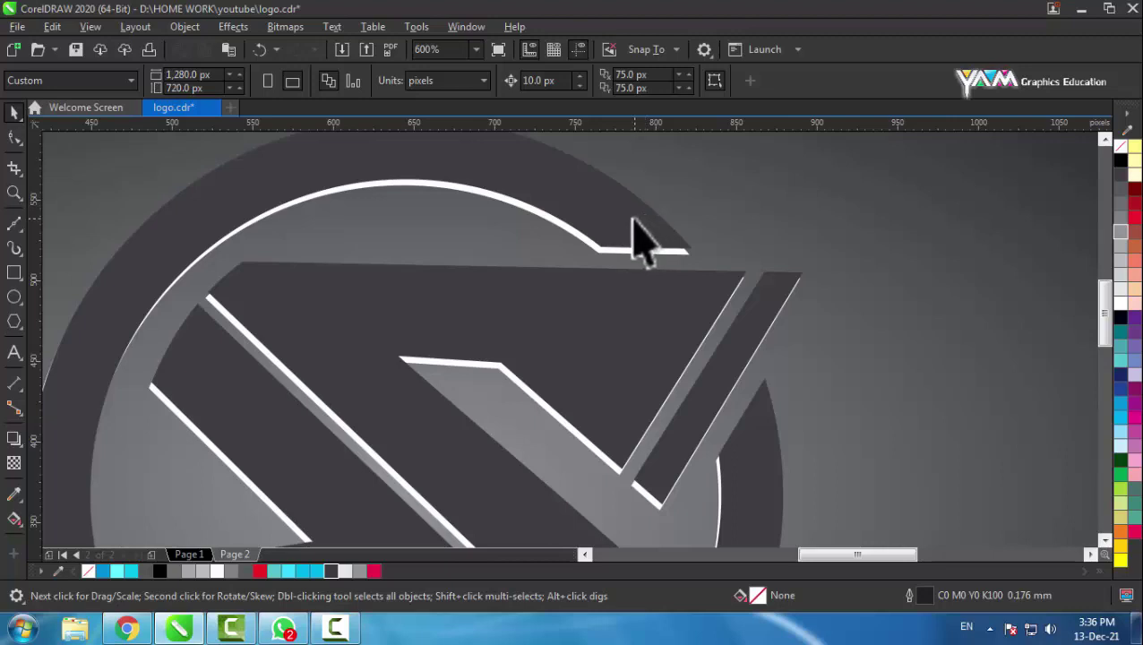
pyautogui.click(627, 226)
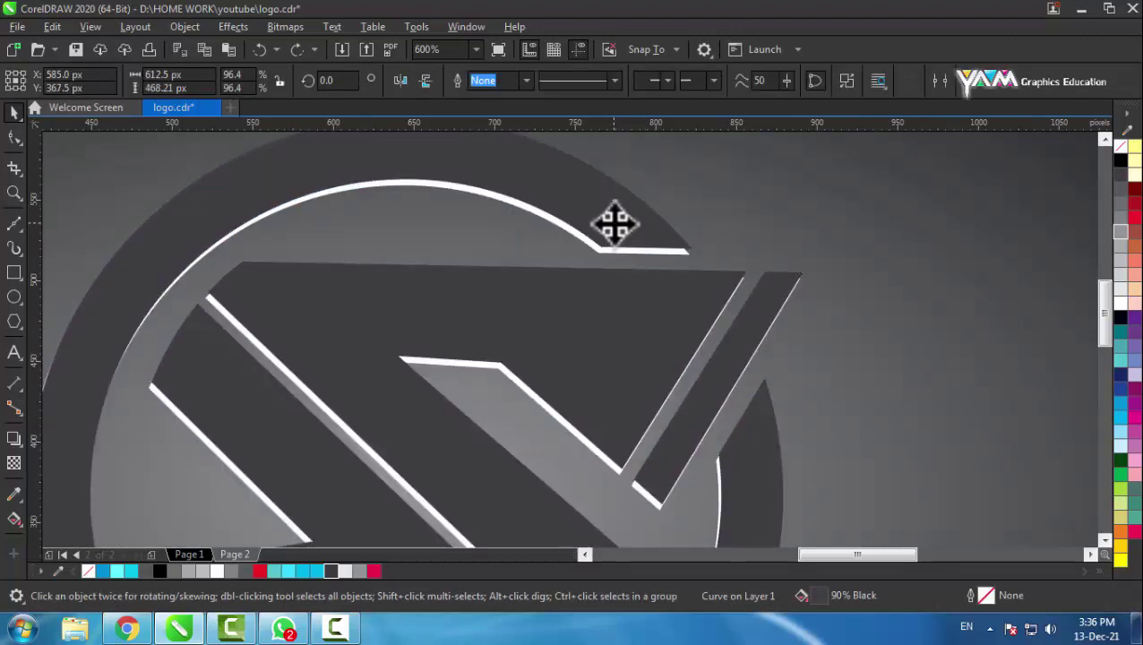
pyautogui.moveTo(615, 226)
pyautogui.mouseDown()
pyautogui.moveTo(612, 244)
pyautogui.moveTo(611, 228)
pyautogui.mouseUp()
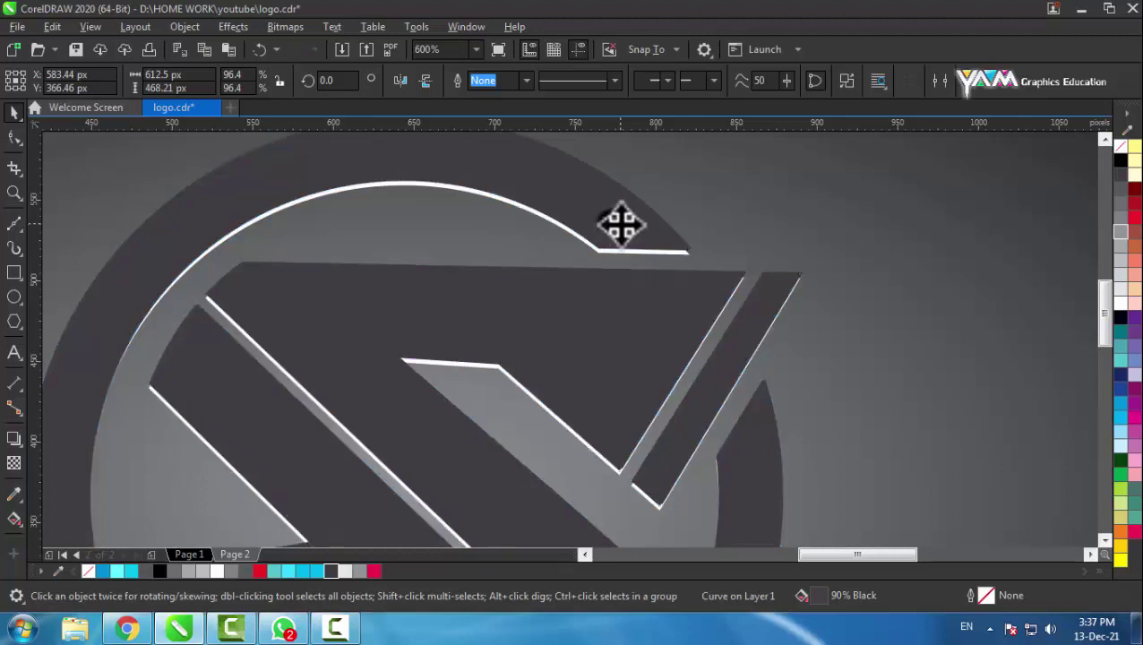
pyautogui.click(722, 196)
pyautogui.scroll(-1, 637, 219)
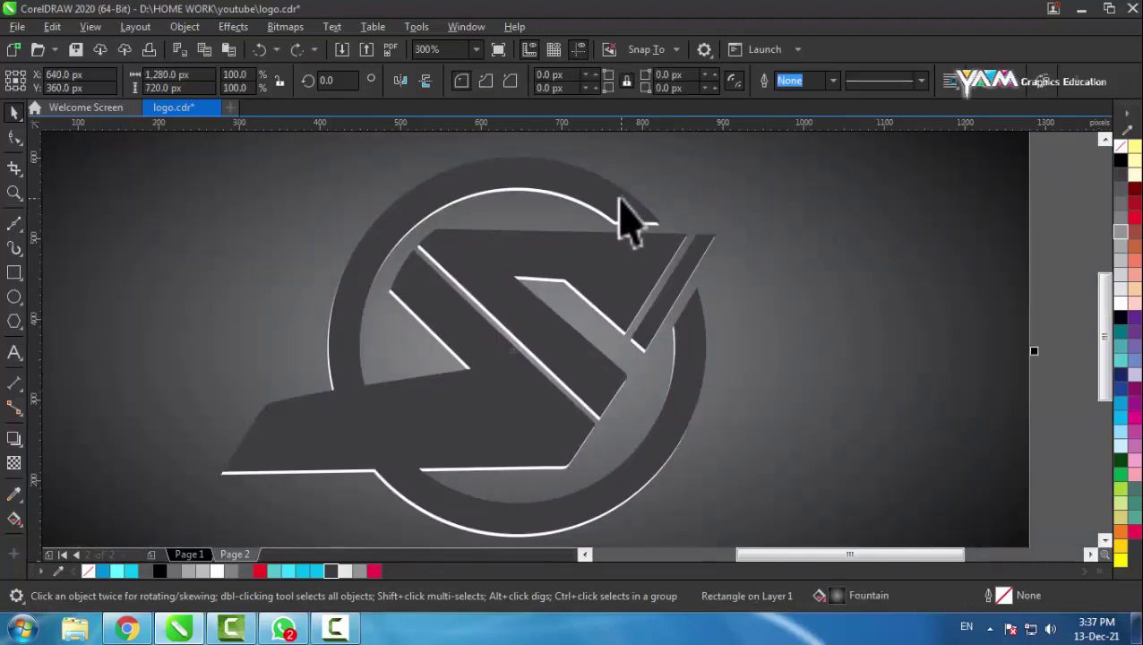
# Break apart the dark logo curve into separate pieces.
pyautogui.click(626, 215)
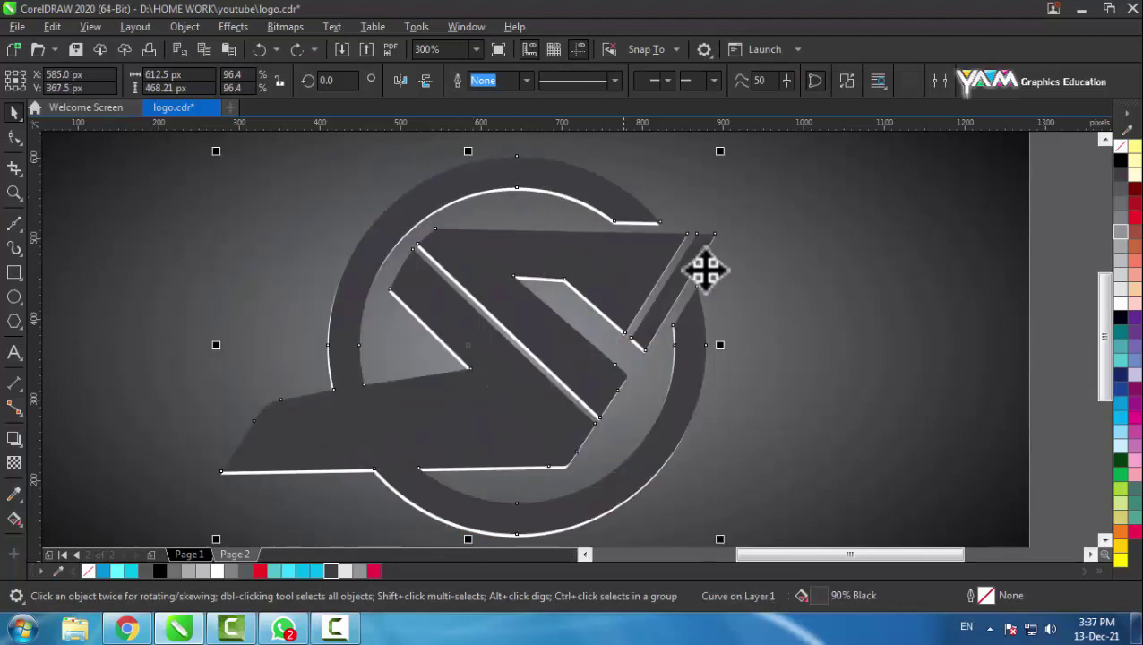
pyautogui.click(708, 273)
pyautogui.click(694, 273)
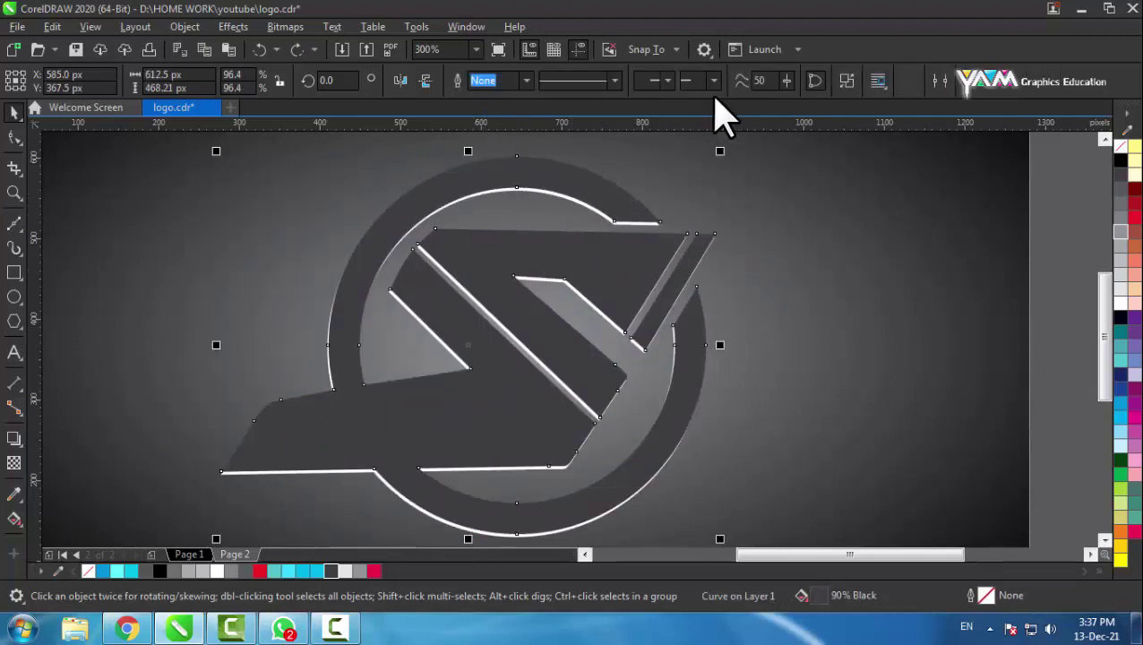
pyautogui.click(846, 81)
pyautogui.click(1060, 180)
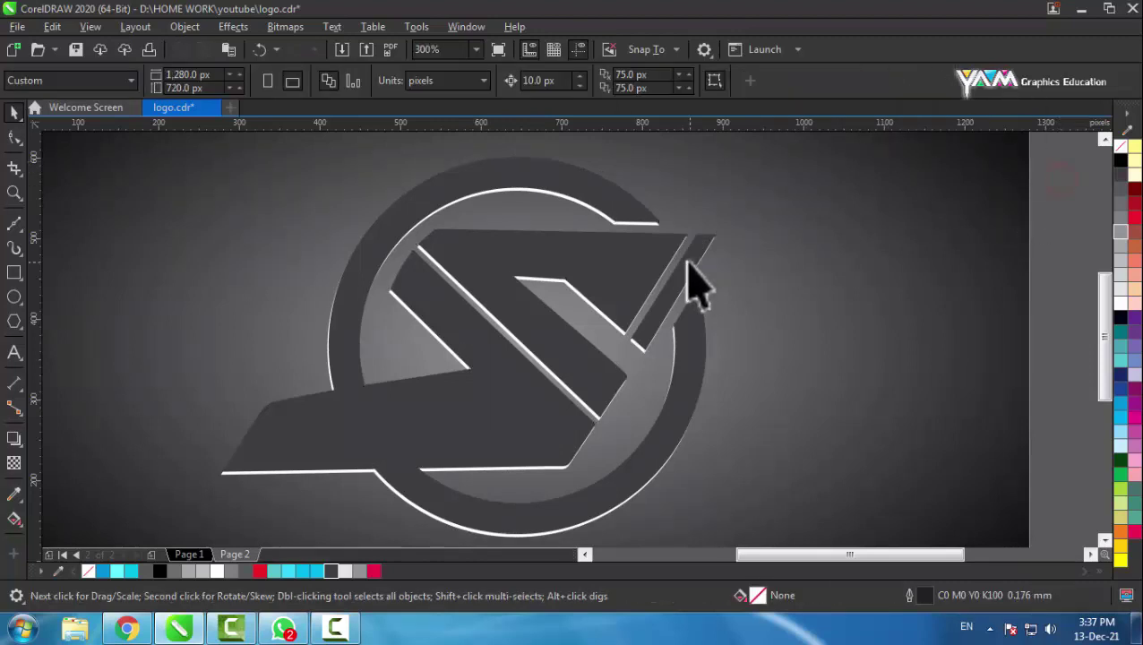
pyautogui.moveTo(688, 268); pyautogui.dragTo(900, 260)
pyautogui.hotkey('ctrl', 'z')
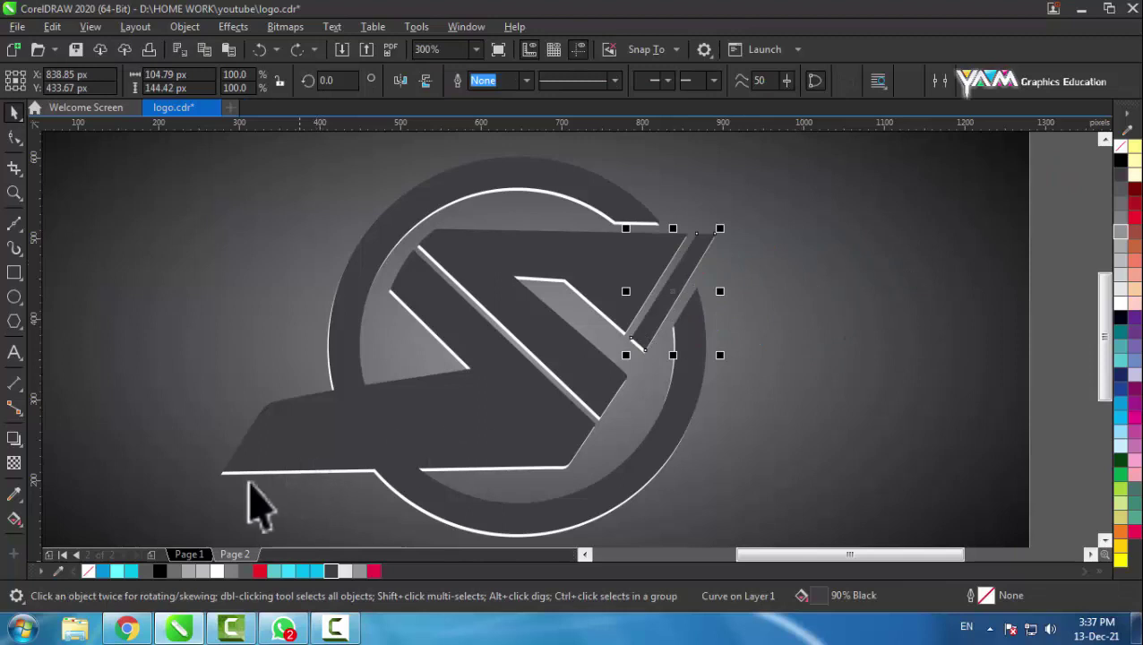
# Fill the narrow slanted right stripe with cyan and inspect the white sliver beside it.
pyautogui.click(132, 571)
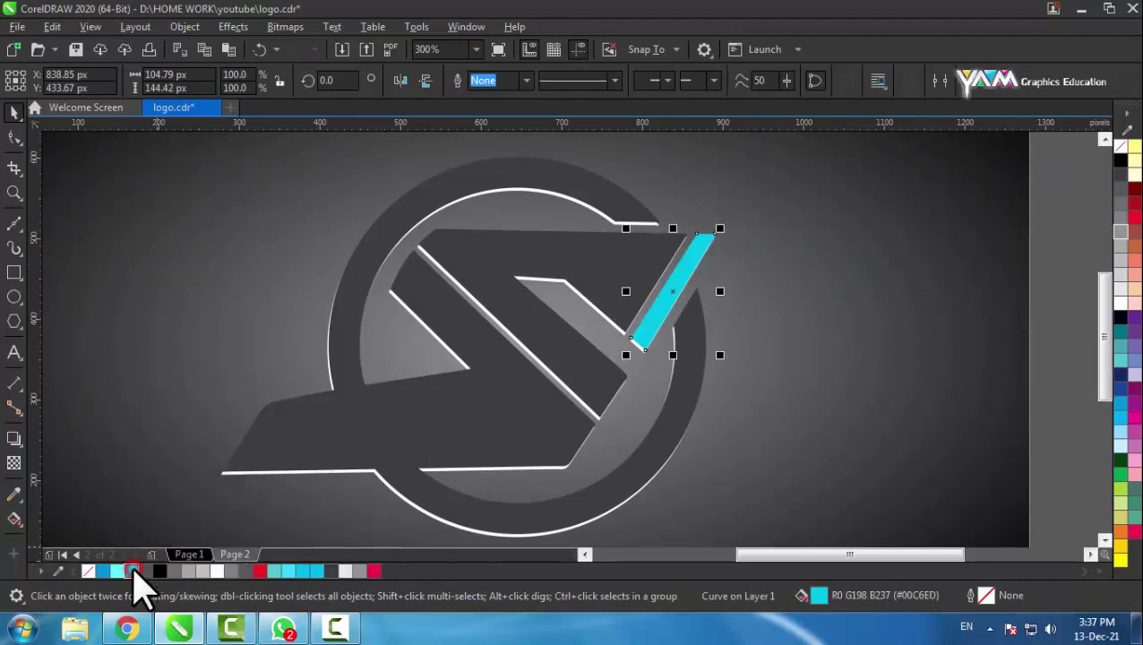
pyautogui.scroll(2, 618, 387)
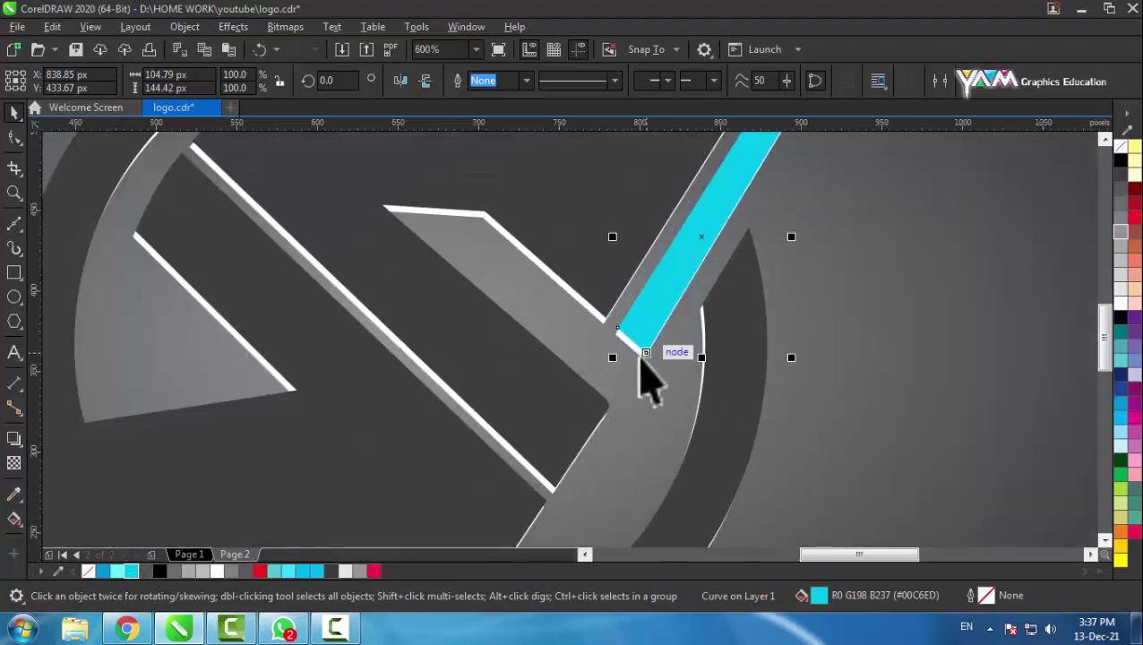
pyautogui.click(645, 376)
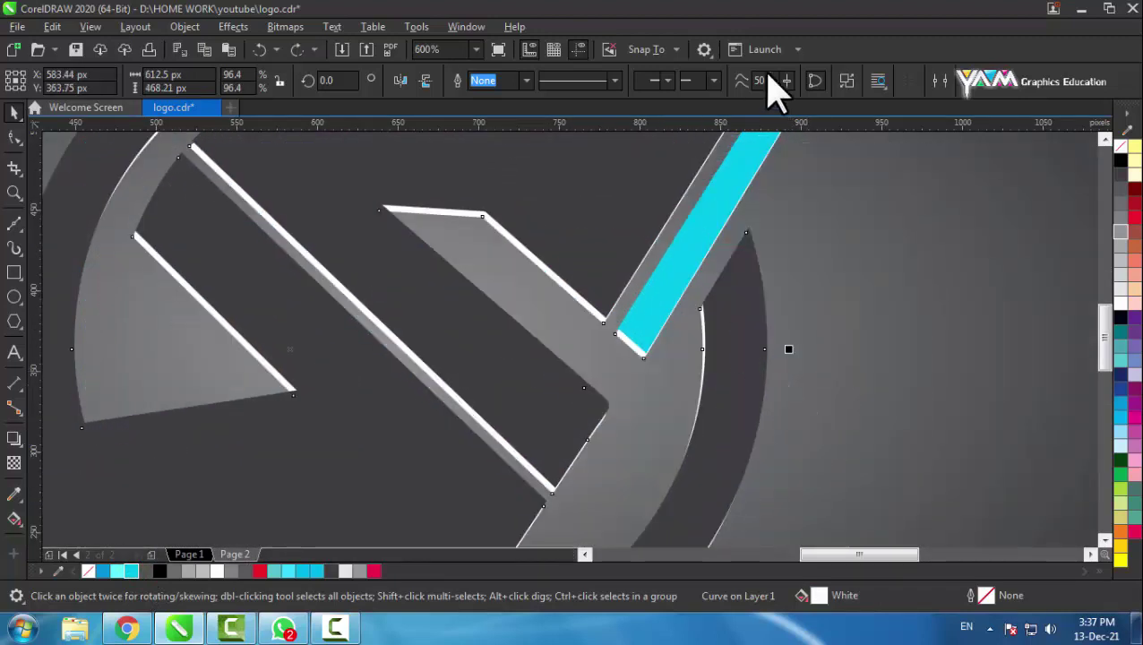
pyautogui.click(899, 170)
pyautogui.click(643, 372)
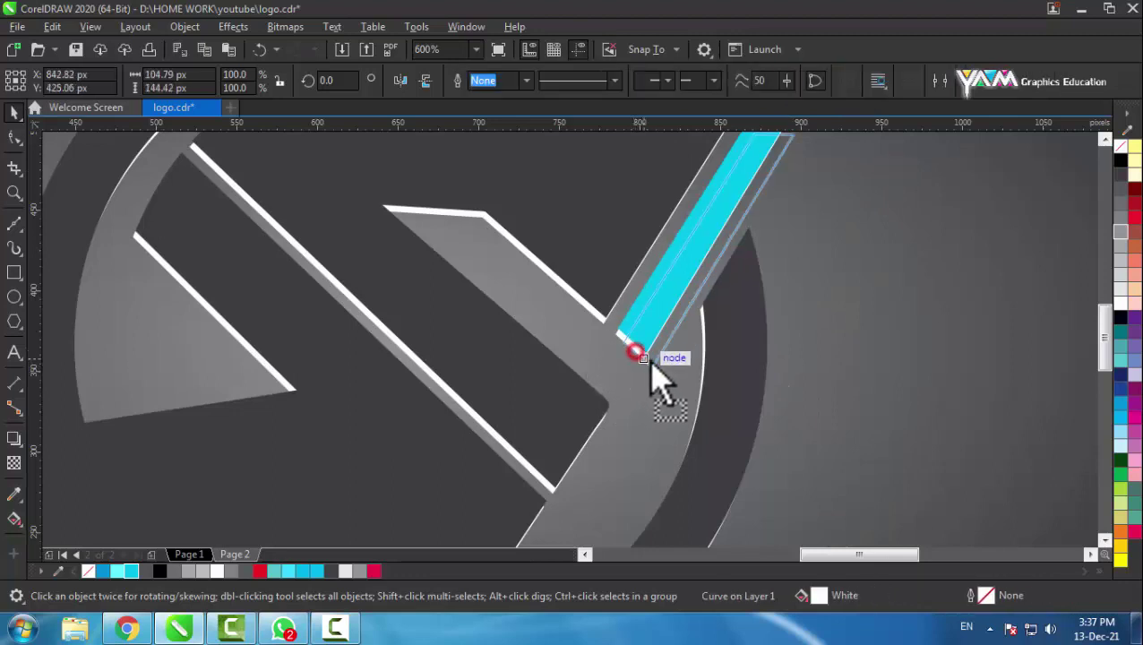
pyautogui.press('Escape')
pyautogui.scroll(-2, 609, 300)
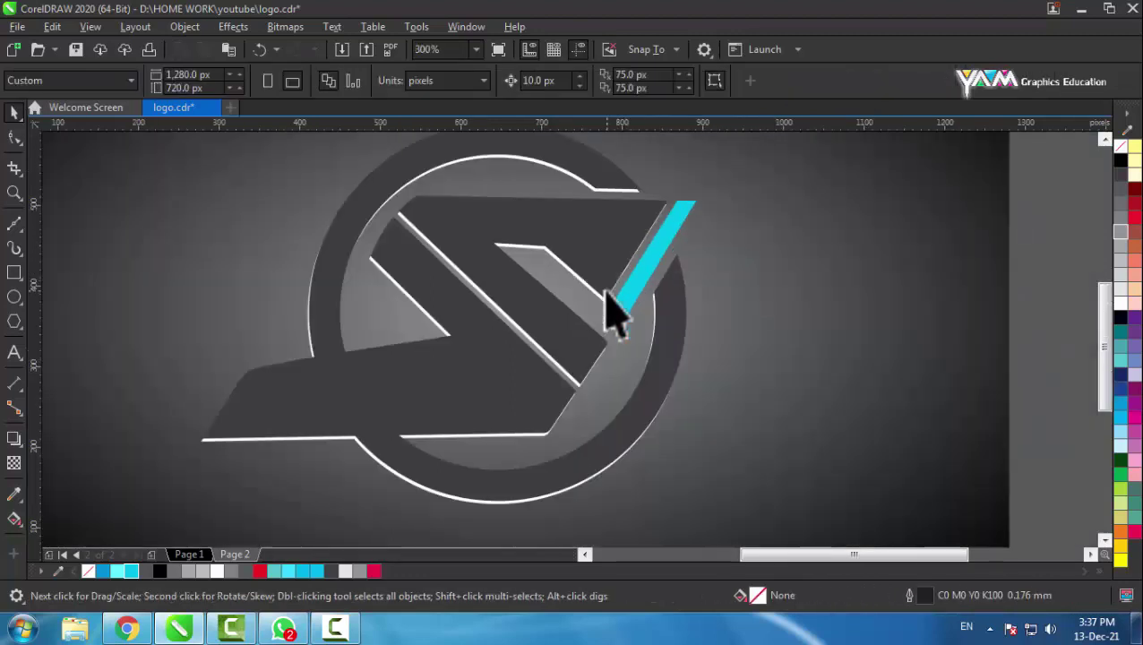
# Select the two remaining dark logo pieces together.
pyautogui.click(640, 240)
pyautogui.keyDown('shift'); pyautogui.click(475, 394); pyautogui.keyUp('shift')
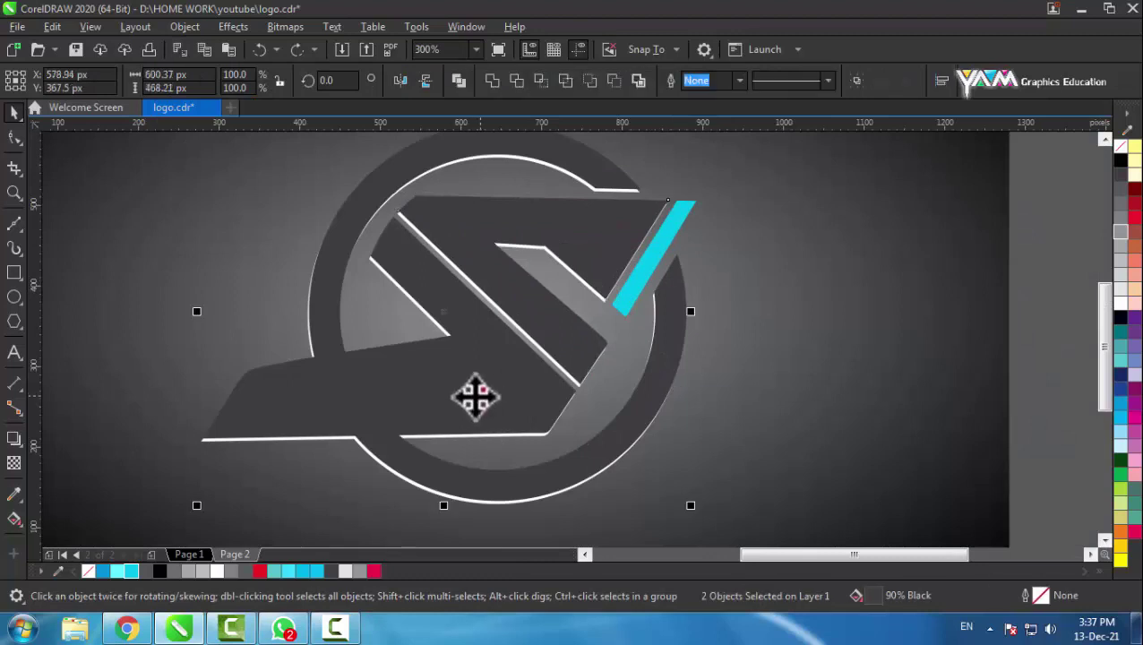
pyautogui.moveTo(472, 391); pyautogui.dragTo(797, 403)
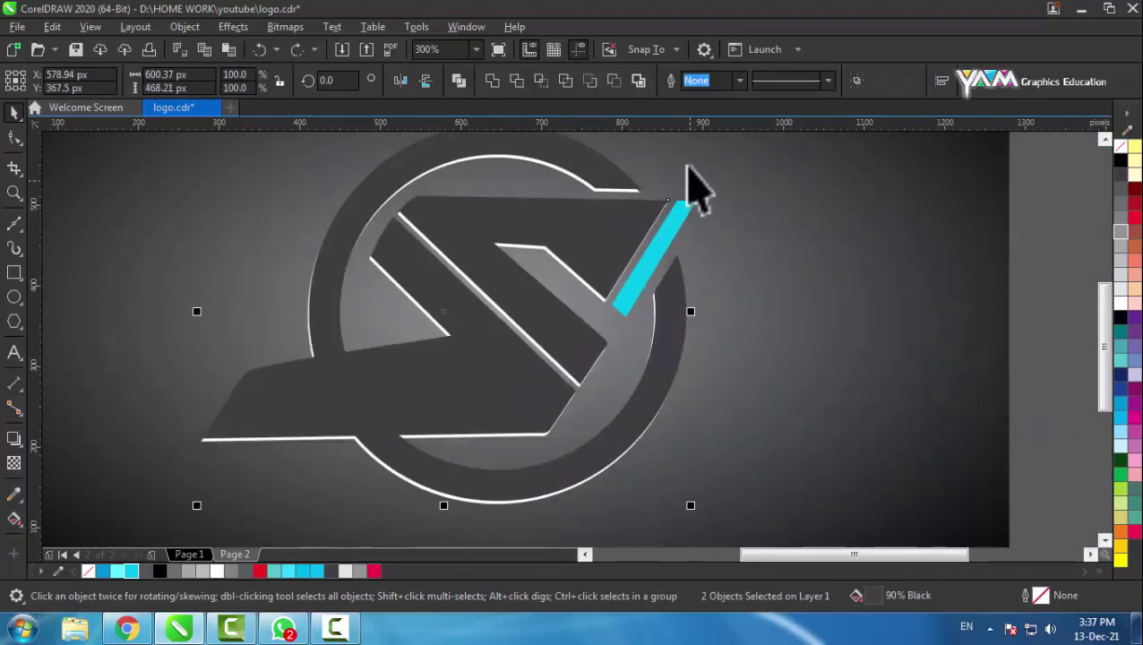
# Weld the two dark pieces into one shape and move the logo aside.
pyautogui.click(492, 83)
pyautogui.click(779, 228)
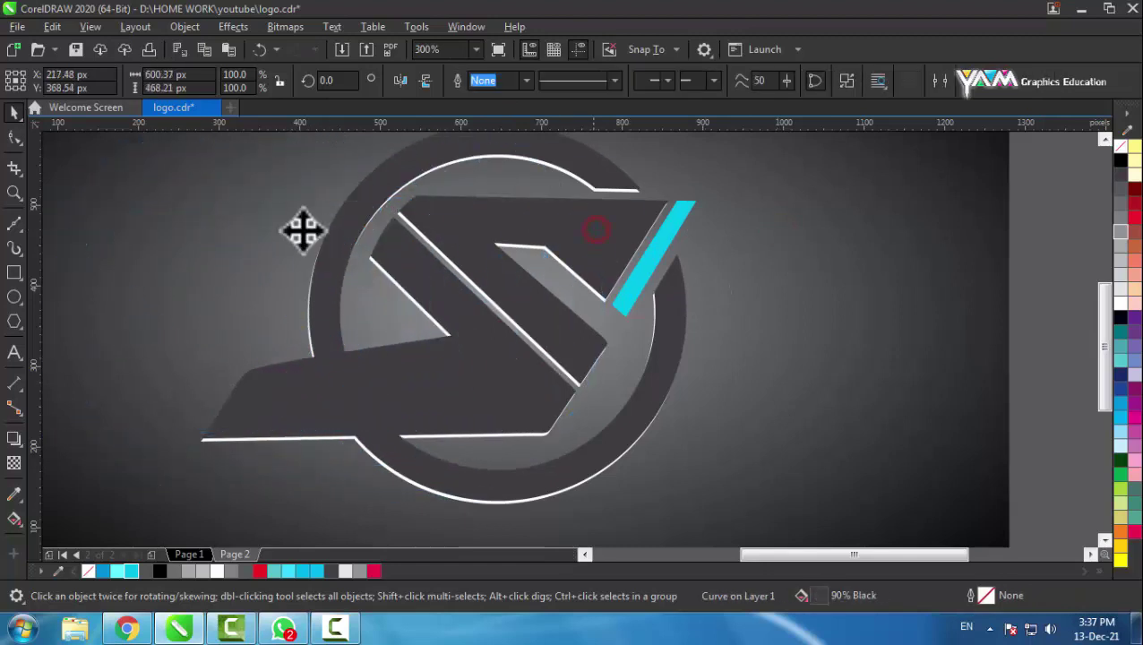
pyautogui.click(365, 287)
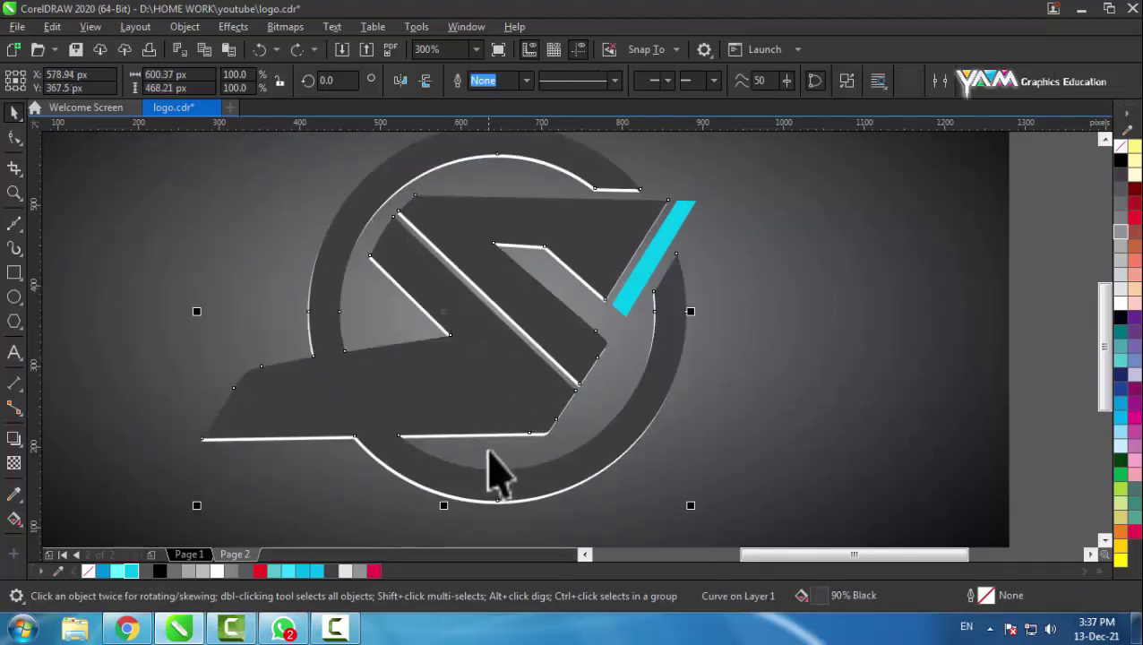
pyautogui.click(493, 434)
pyautogui.click(784, 439)
pyautogui.moveTo(528, 419); pyautogui.dragTo(273, 409)
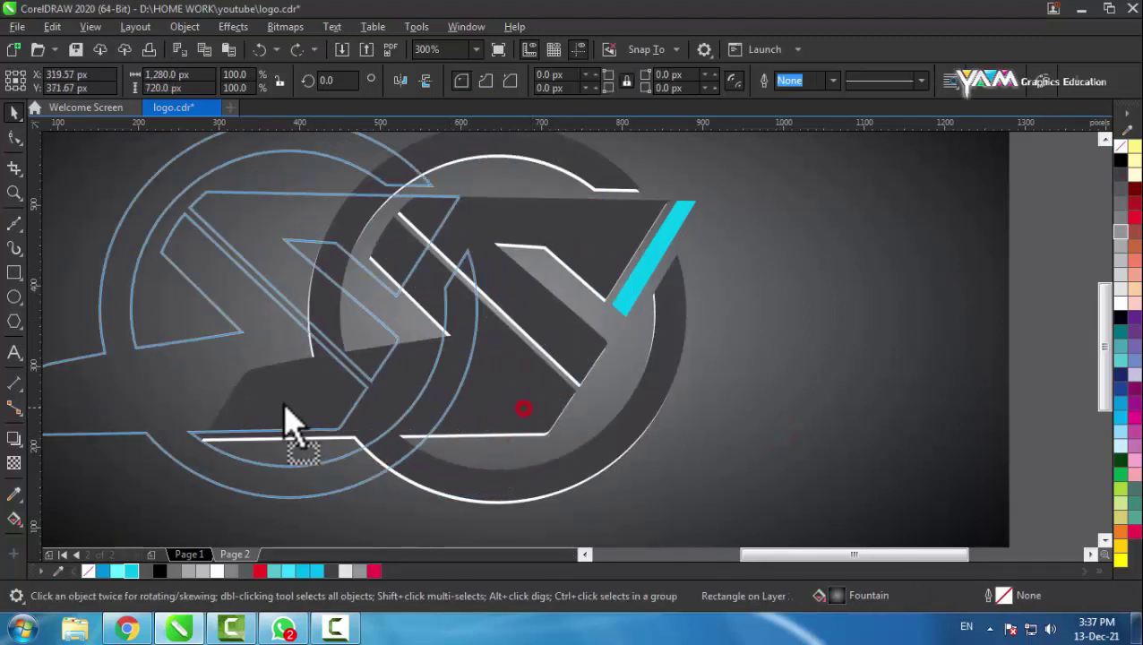
# Select both white outline pieces and weld them into one shape.
pyautogui.click(566, 352)
pyautogui.moveTo(503, 408)
pyautogui.mouseDown()
pyautogui.moveTo(526, 437)
pyautogui.moveTo(574, 388)
pyautogui.mouseUp()
pyautogui.keyDown('shift'); pyautogui.click(551, 329); pyautogui.keyUp('shift')
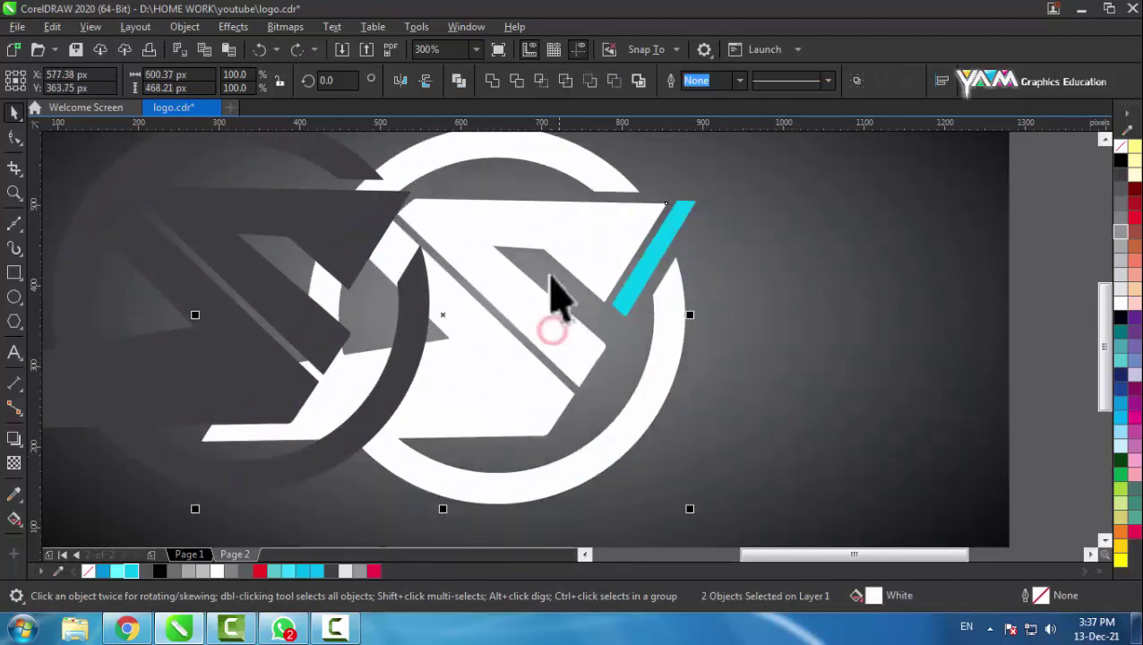
pyautogui.click(492, 80)
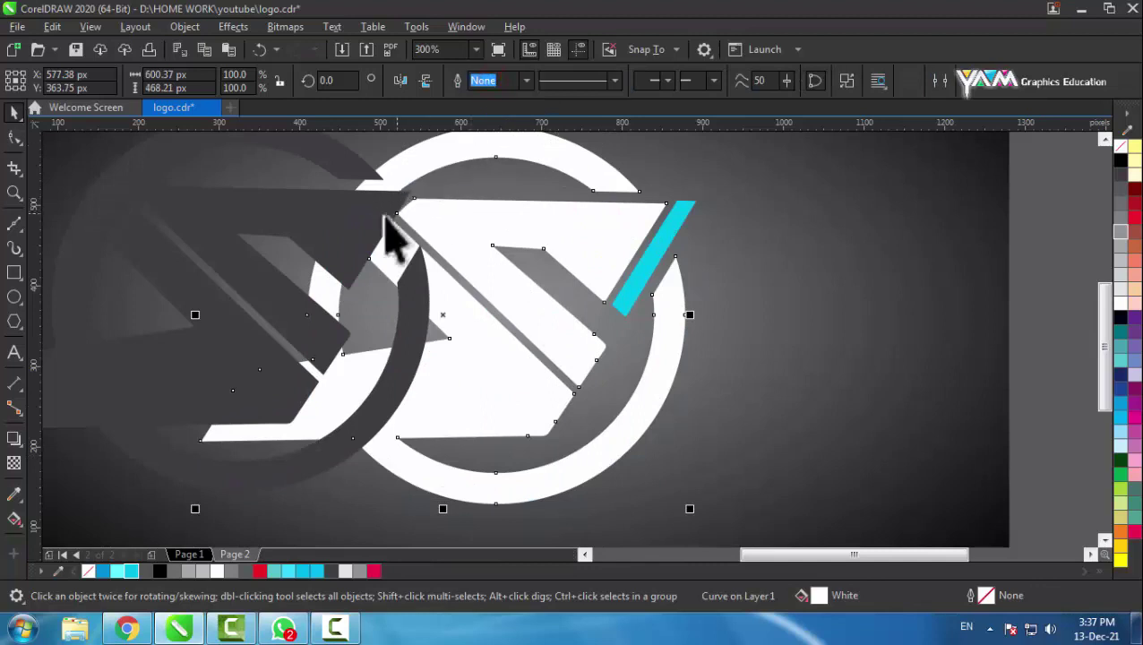
# Move the dark logo back over the white outline and fine-tune its position.
pyautogui.moveTo(359, 212); pyautogui.dragTo(626, 240)
pyautogui.scroll(3, 609, 176)
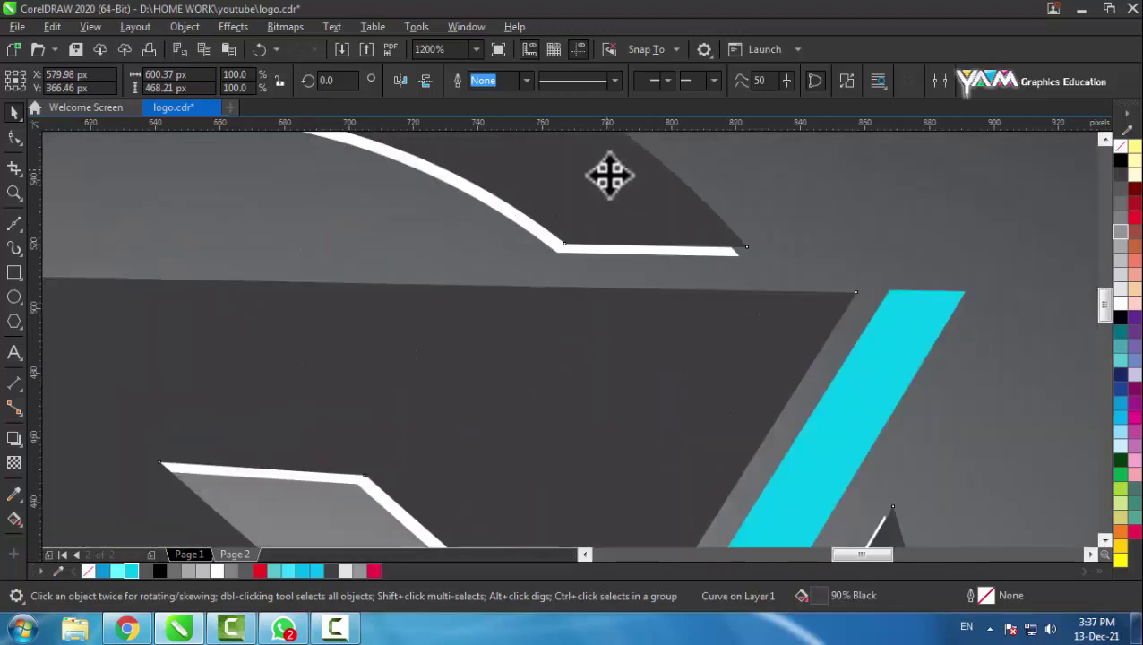
pyautogui.moveTo(612, 216); pyautogui.dragTo(613, 195)
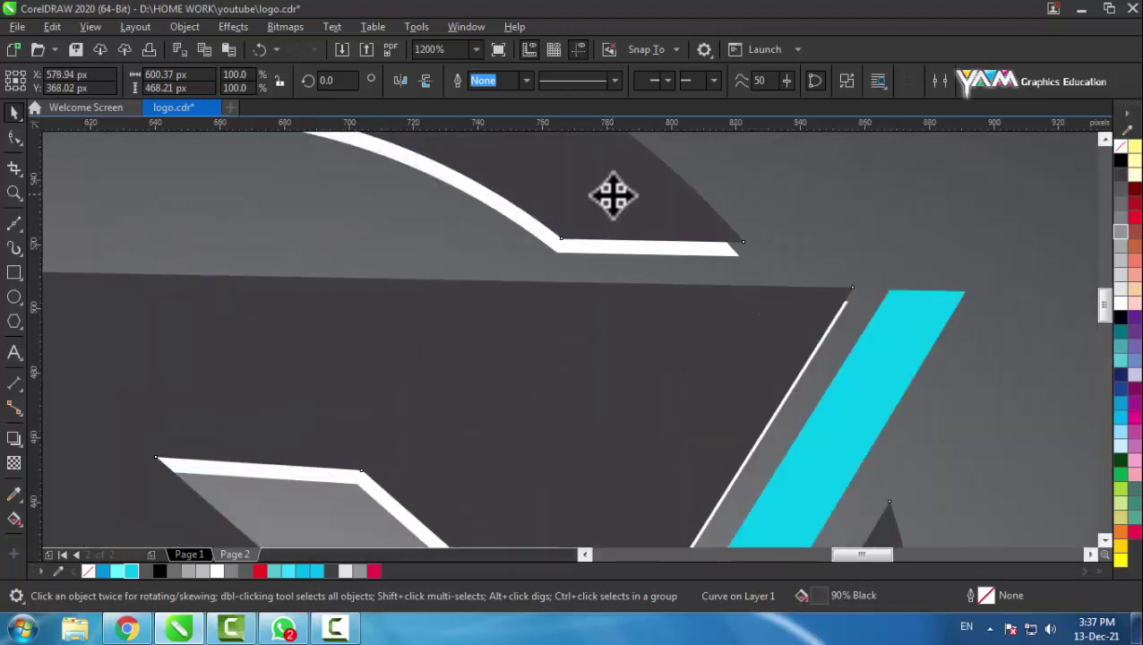
pyautogui.scroll(-1, 602, 186)
pyautogui.scroll(-1, 601, 186)
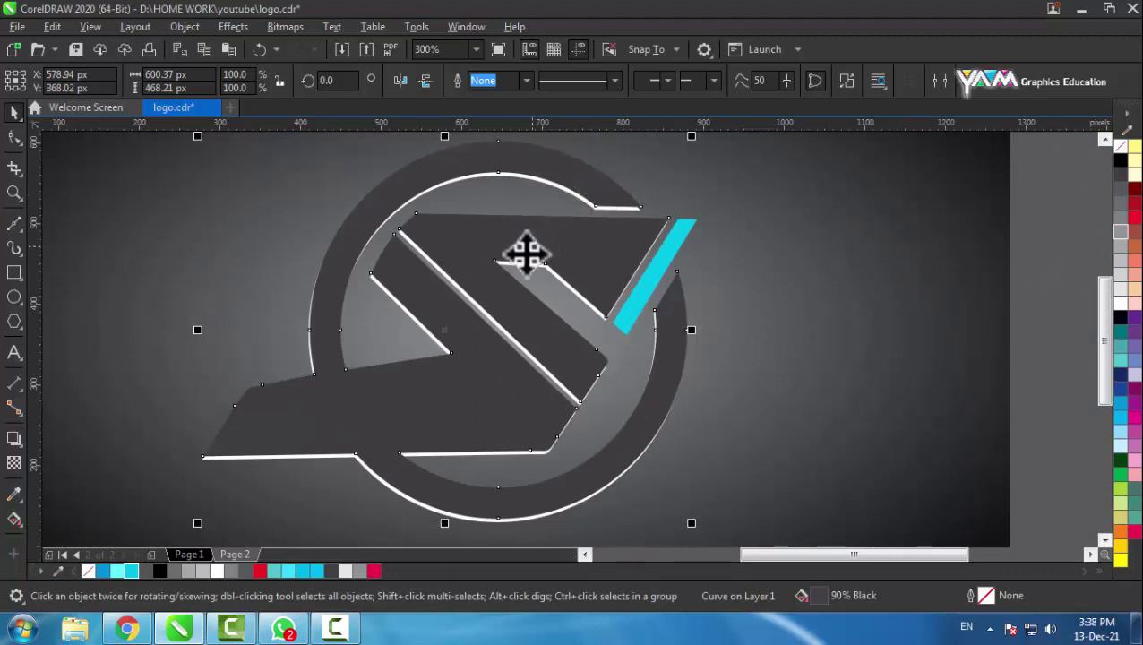
# Try a fountain fill on the dark logo, then undo it to keep 90% Black.
pyautogui.click(23, 447)
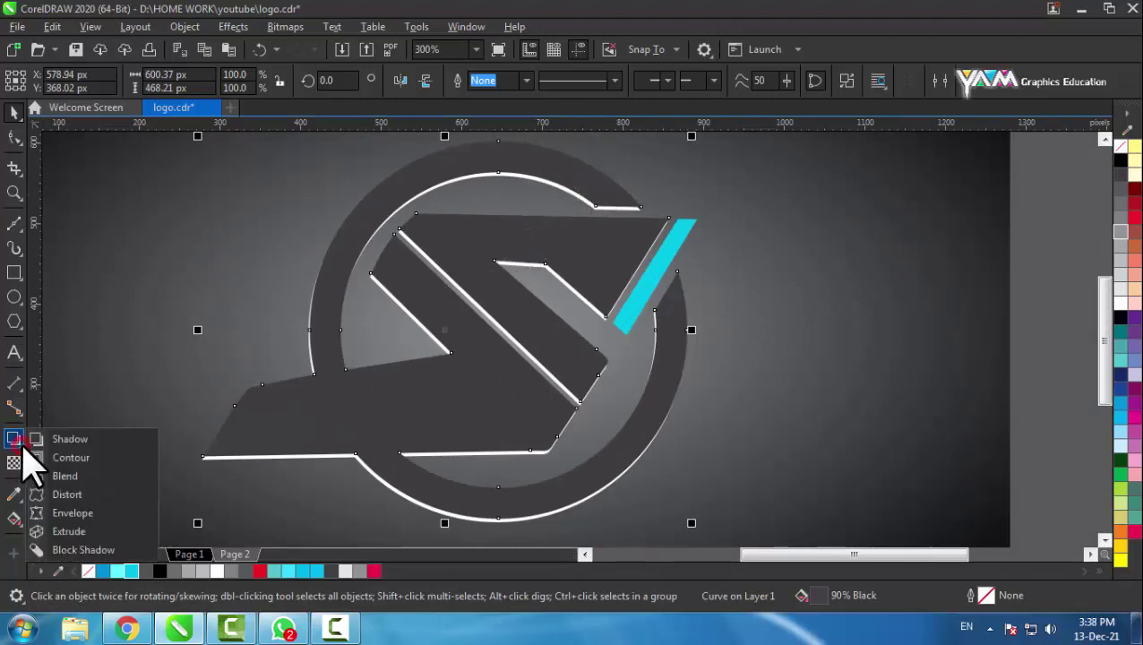
pyautogui.click(16, 522)
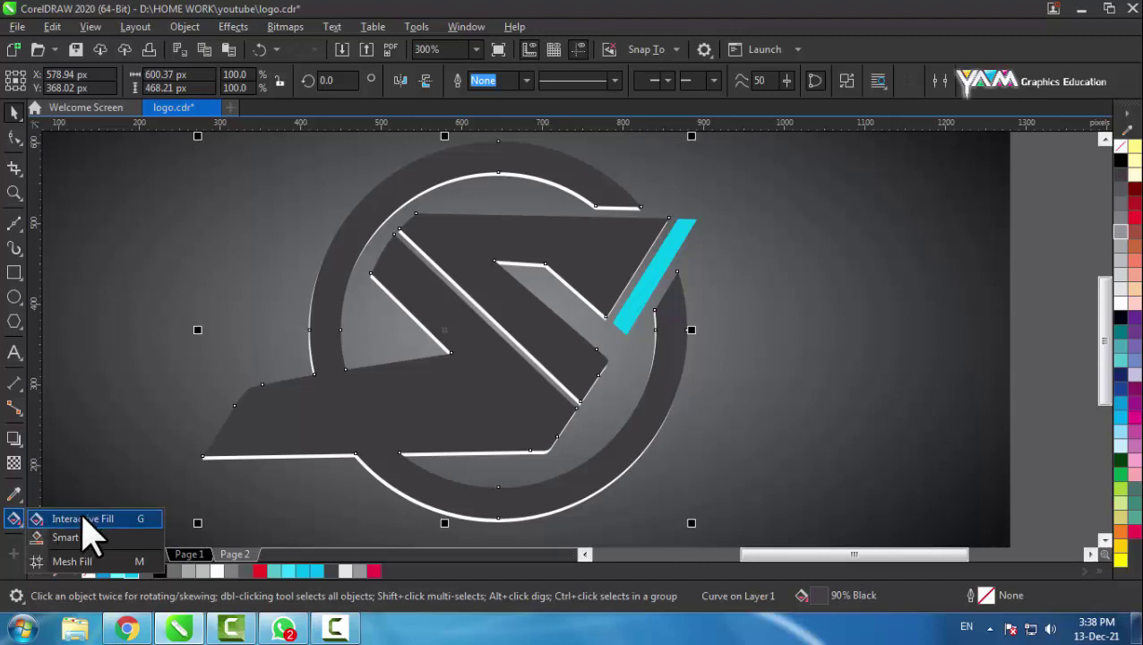
pyautogui.click(82, 519)
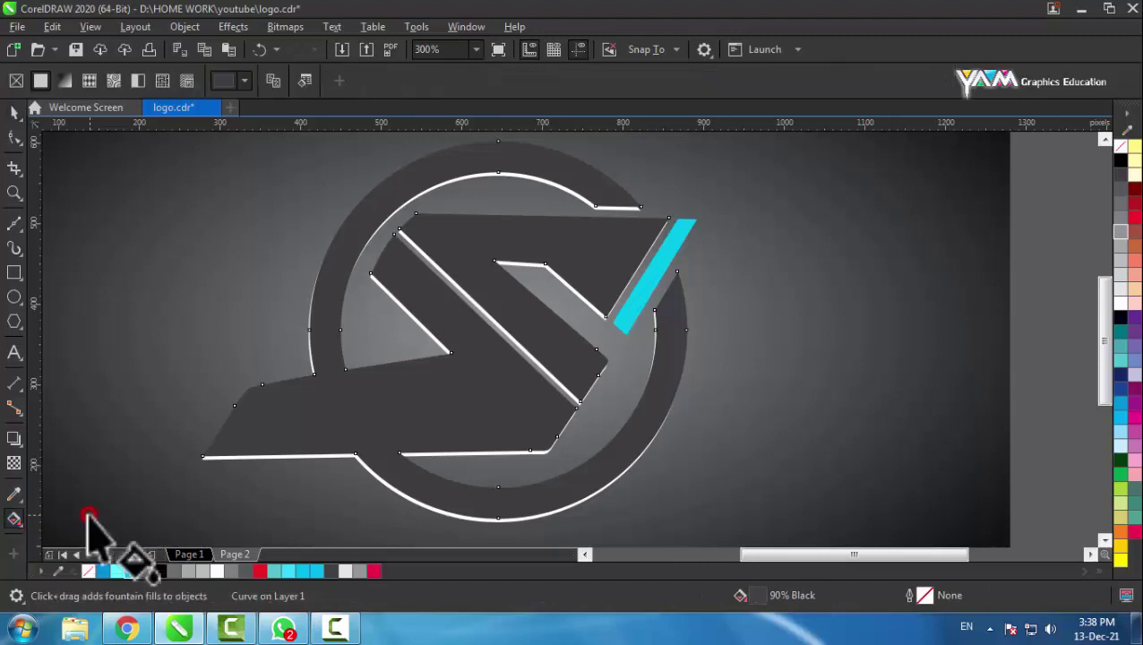
pyautogui.click(65, 80)
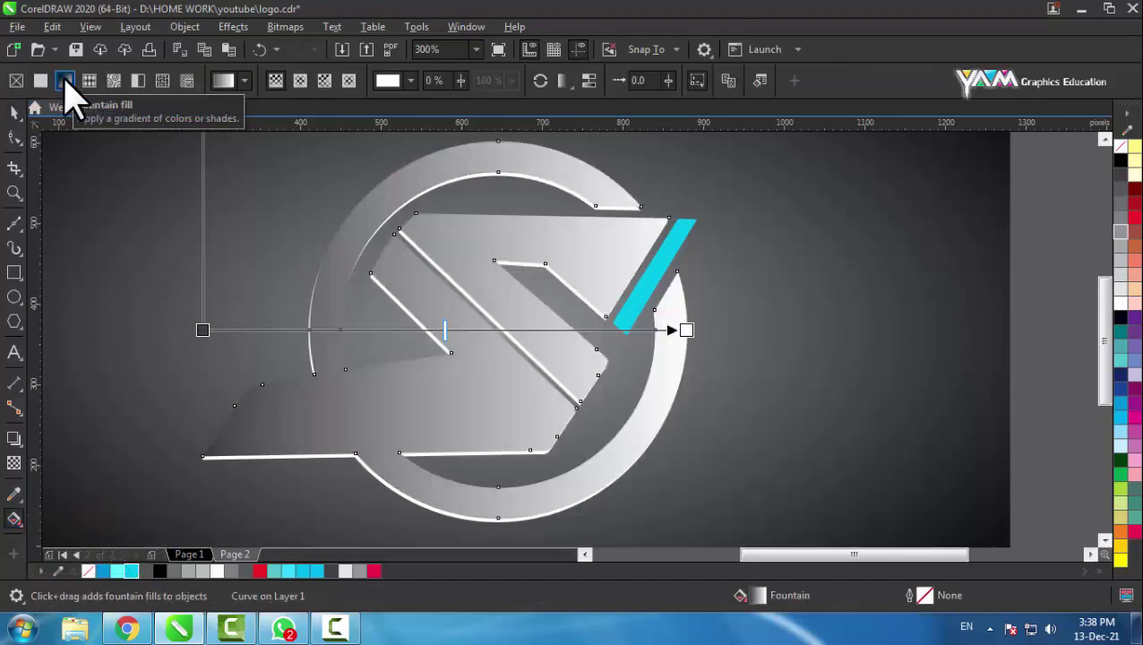
pyautogui.click(14, 112)
pyautogui.hotkey('ctrl', 'z')
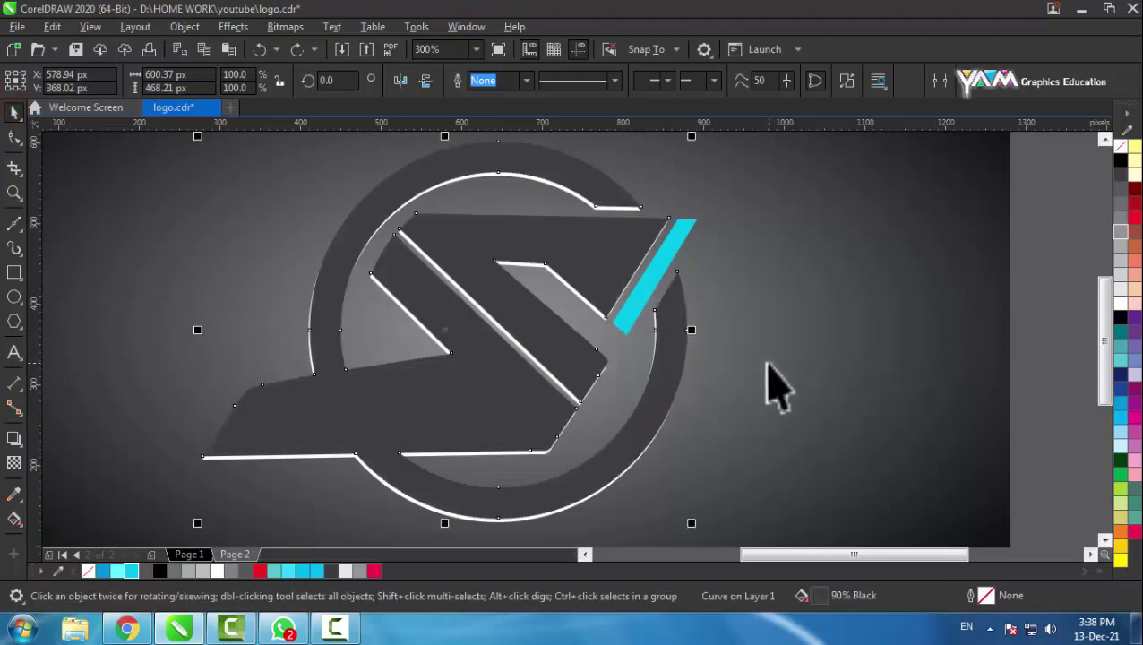
# Select the white edge highlight curve and apply a linear fountain fill angled downward.
pyautogui.click(765, 363)
pyautogui.scroll(-2, 696, 340)
pyautogui.scroll(3, 643, 403)
pyautogui.scroll(2, 600, 383)
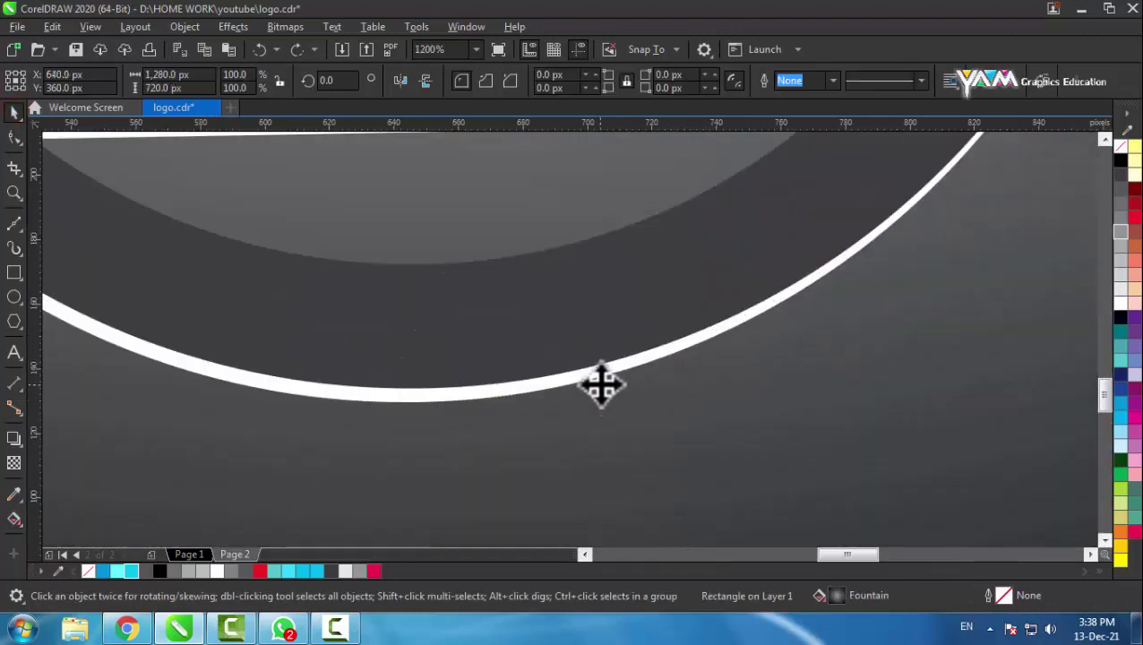
pyautogui.click(595, 376)
pyautogui.scroll(-1, 586, 421)
pyautogui.scroll(-2, 586, 419)
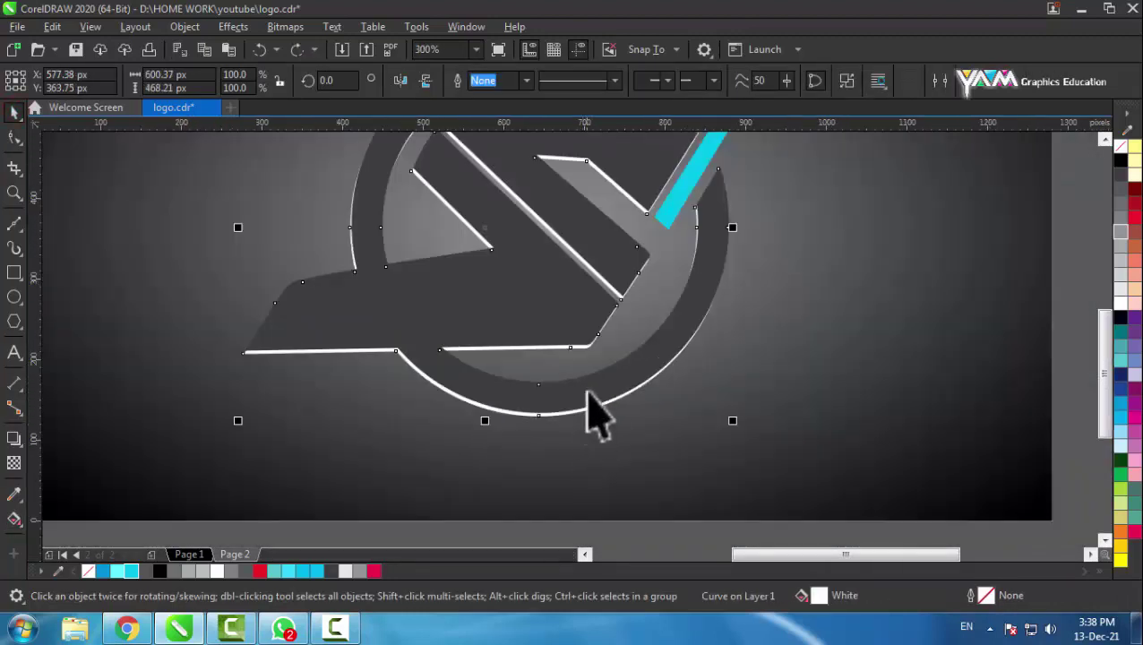
pyautogui.scroll(-1, 592, 407)
pyautogui.scroll(1, 560, 309)
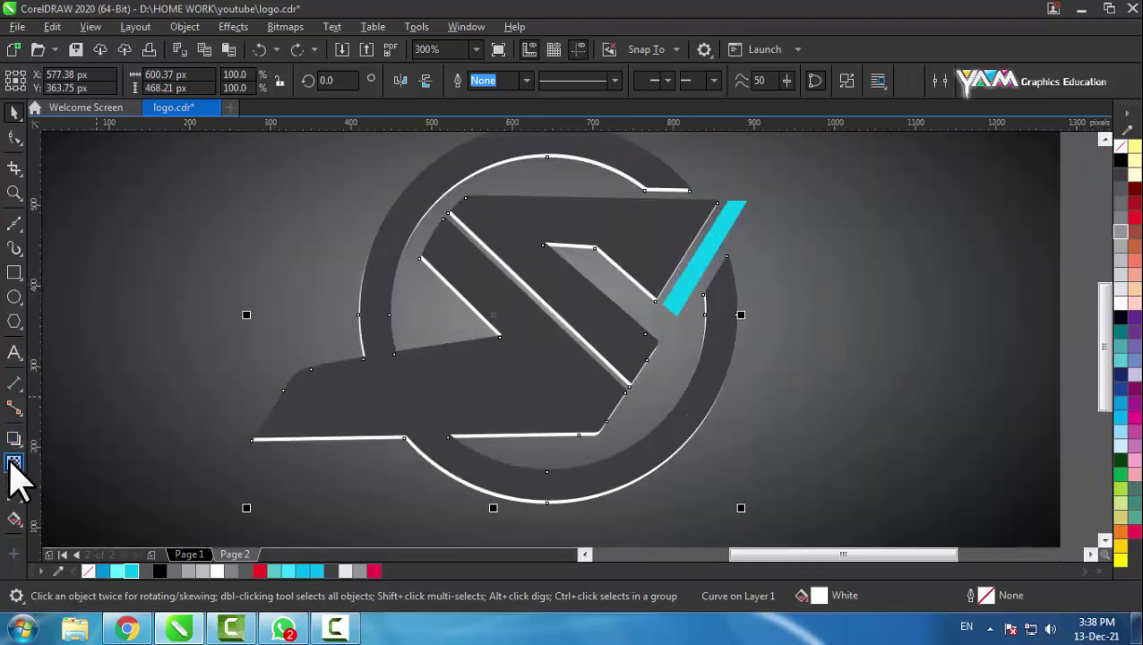
pyautogui.click(14, 518)
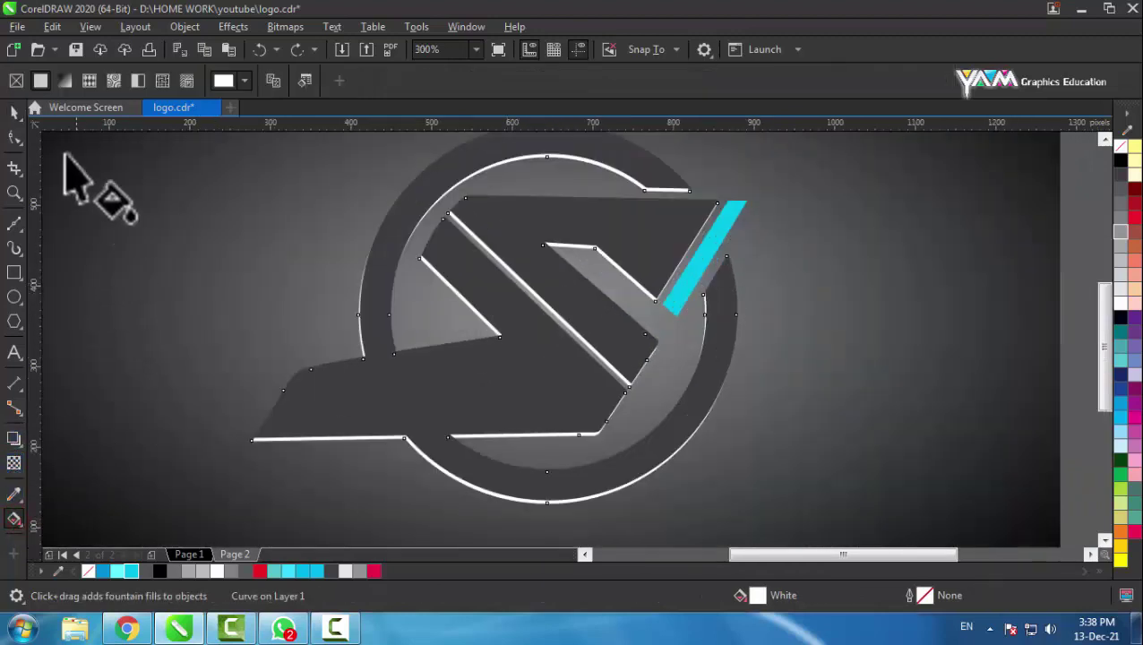
pyautogui.click(64, 81)
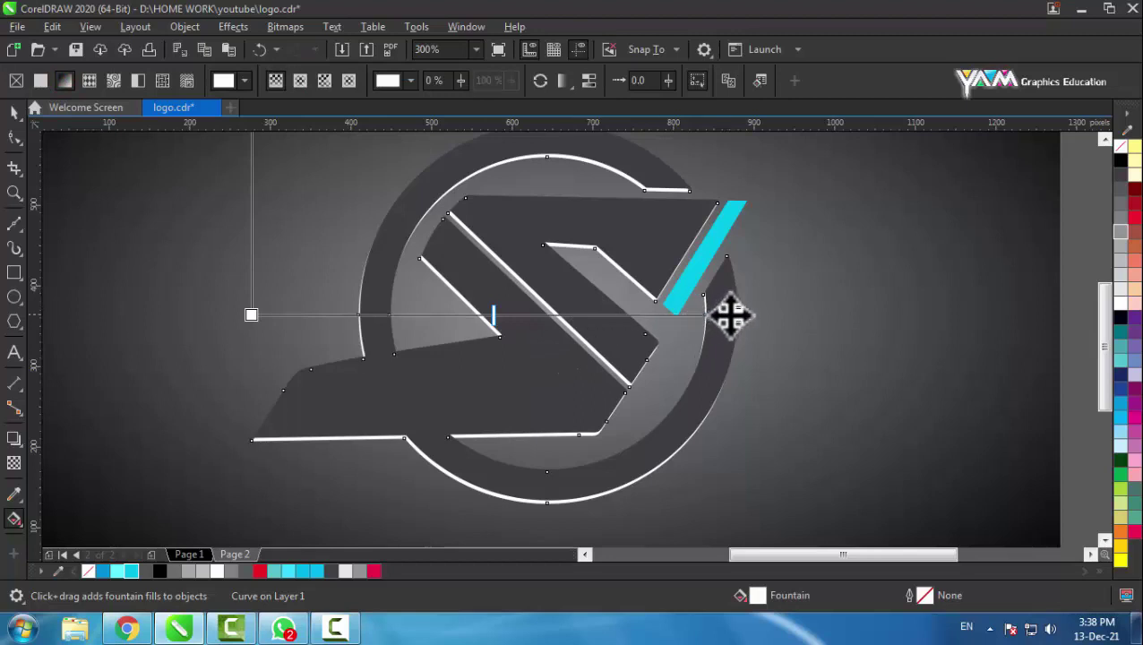
pyautogui.moveTo(735, 314); pyautogui.dragTo(736, 363)
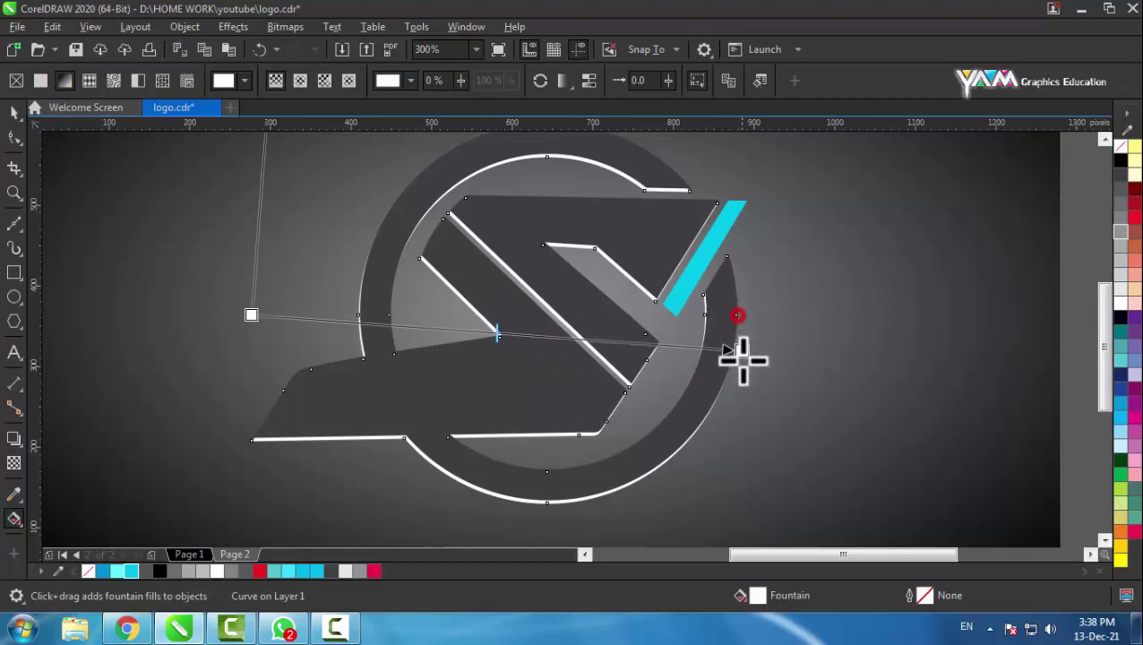
# Add a black node near the gradient's end and a white node in the middle.
pyautogui.doubleClick(664, 356)
pyautogui.click(1120, 162)
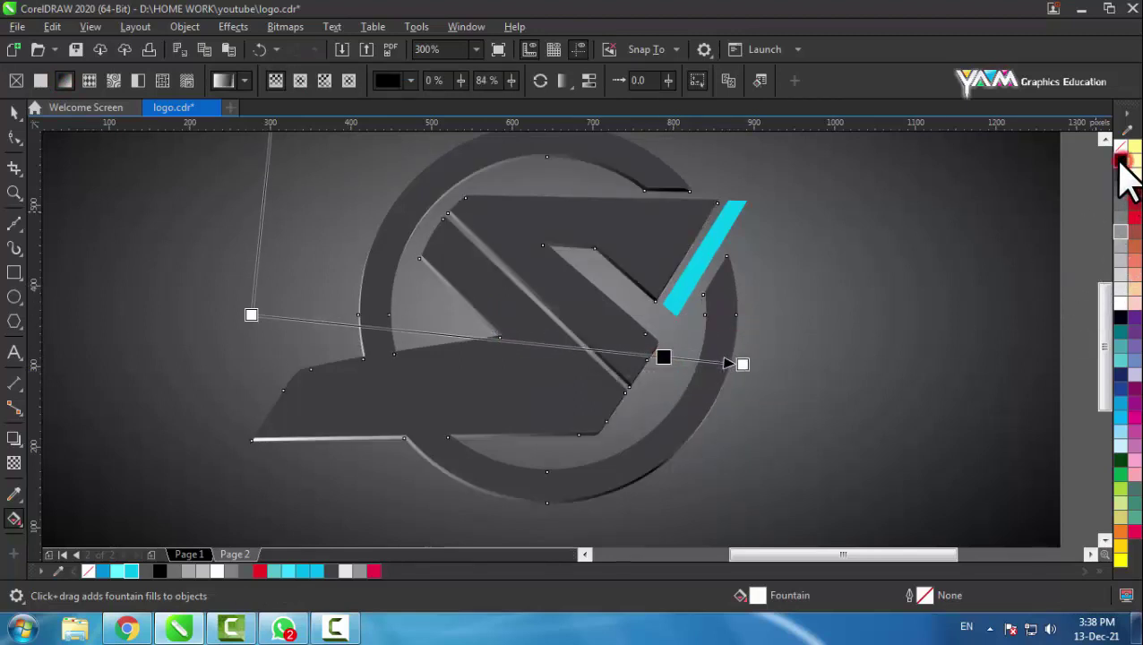
pyautogui.doubleClick(531, 342)
pyautogui.click(1121, 200)
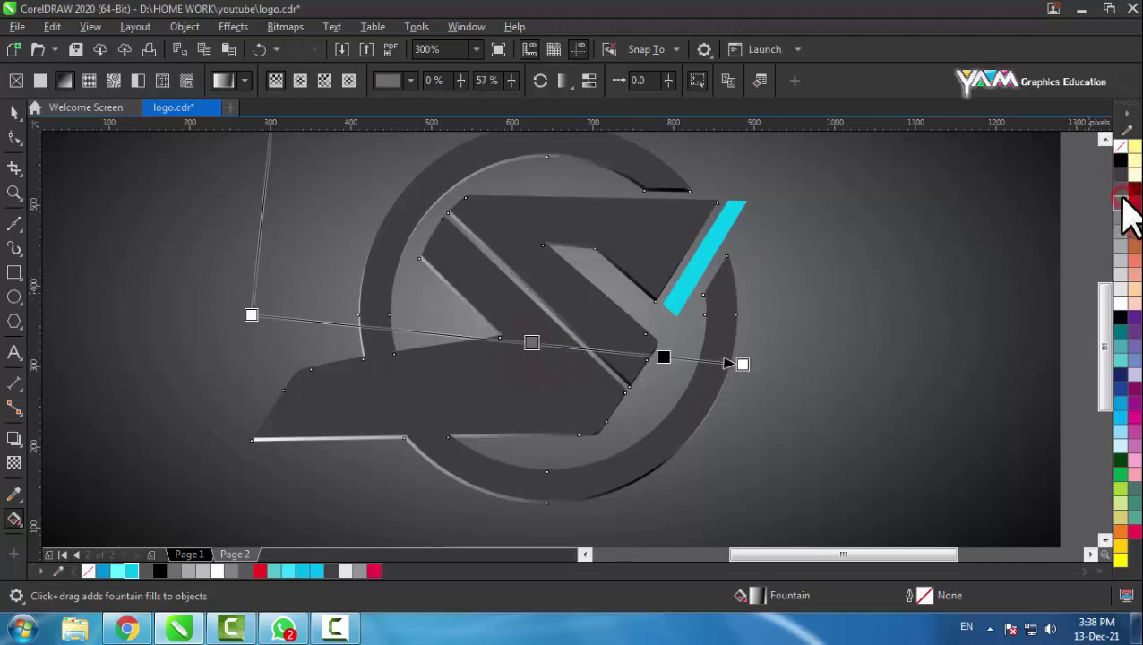
pyautogui.moveTo(1120, 303); pyautogui.dragTo(532, 342)
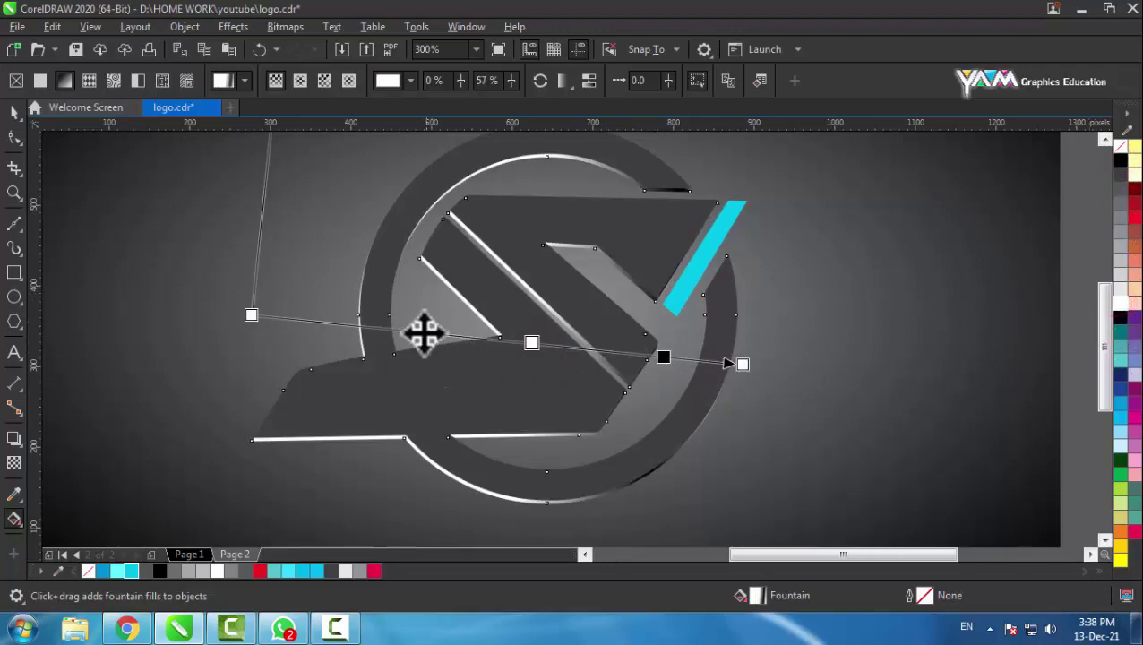
# Add dark grey and grey nodes and reposition the gradient vector to span the logo.
pyautogui.doubleClick(417, 332)
pyautogui.click(1124, 177)
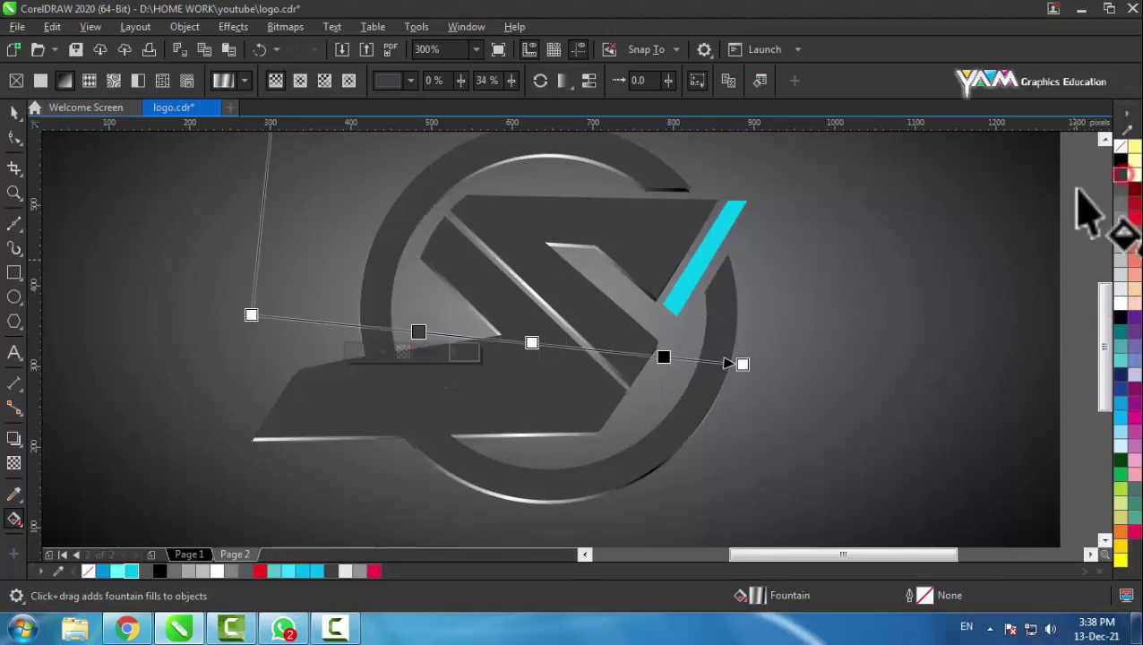
pyautogui.doubleClick(326, 322)
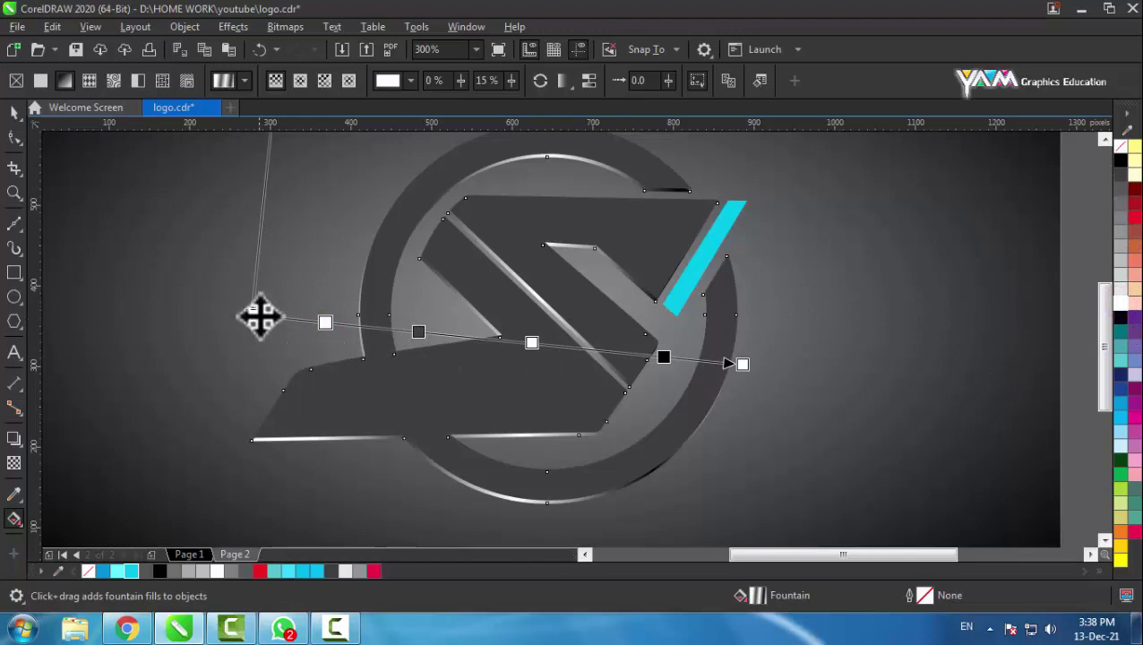
pyautogui.moveTo(254, 315)
pyautogui.mouseDown()
pyautogui.moveTo(324, 342)
pyautogui.moveTo(303, 346)
pyautogui.mouseUp()
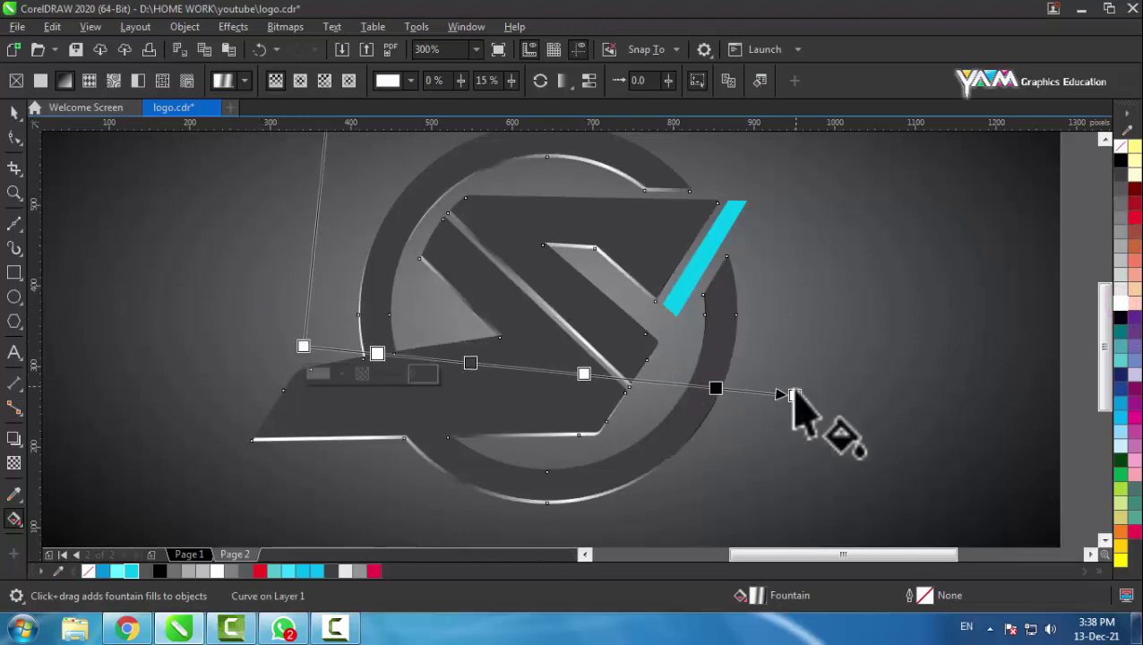
pyautogui.moveTo(799, 389); pyautogui.dragTo(722, 360)
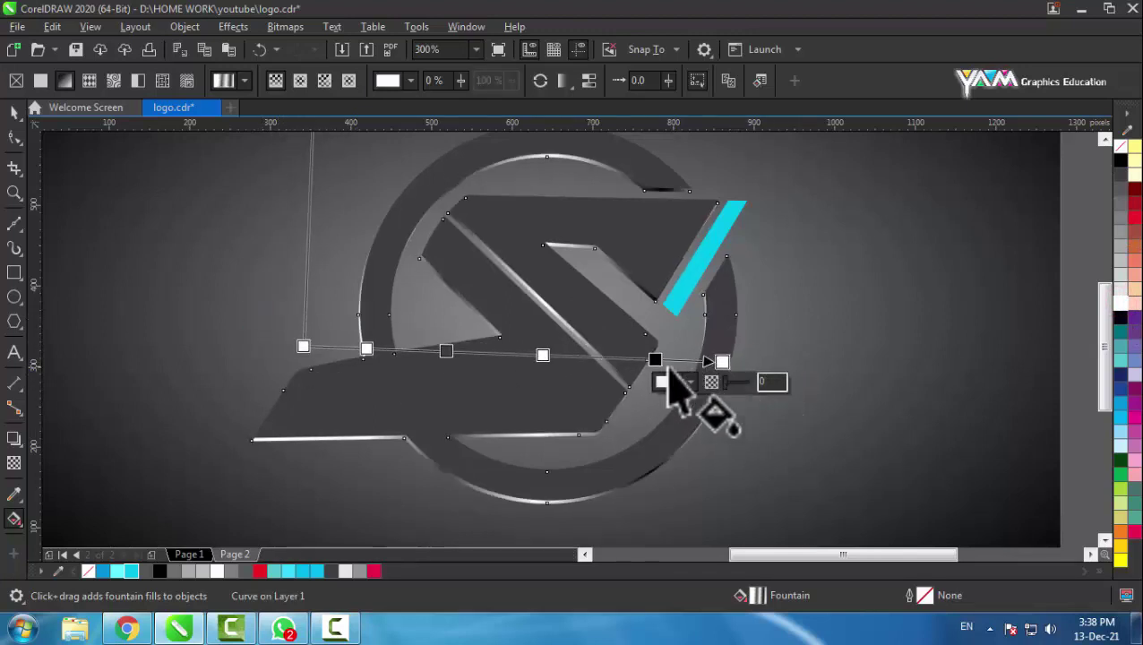
pyautogui.doubleClick(655, 361)
pyautogui.click(1120, 186)
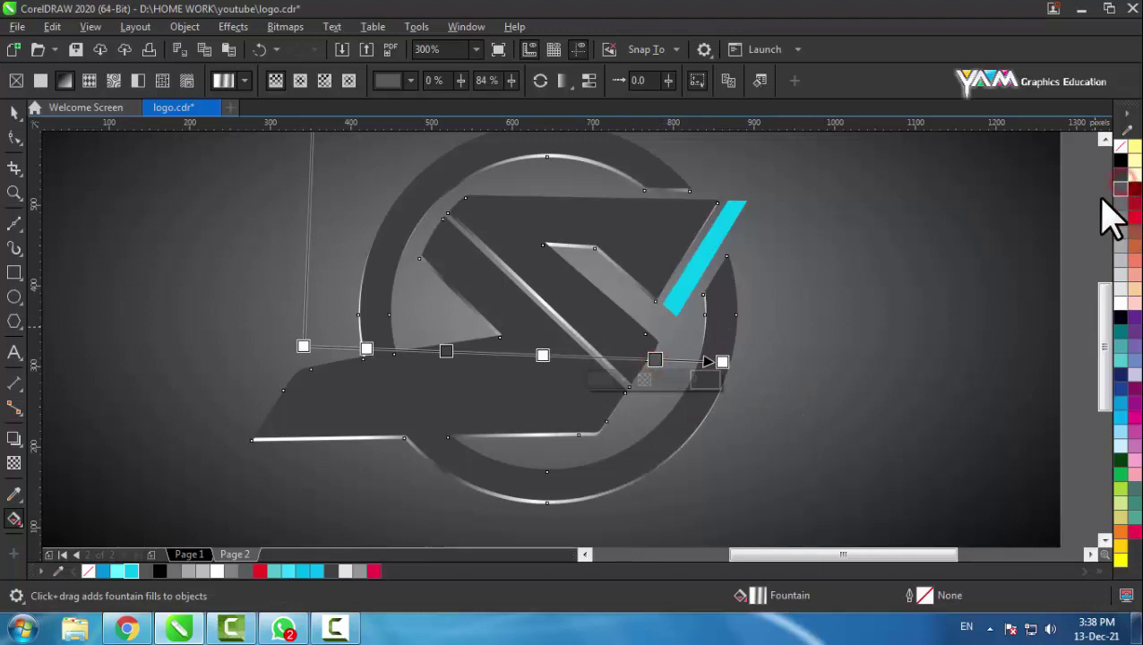
pyautogui.click(14, 111)
pyautogui.scroll(5, 515, 495)
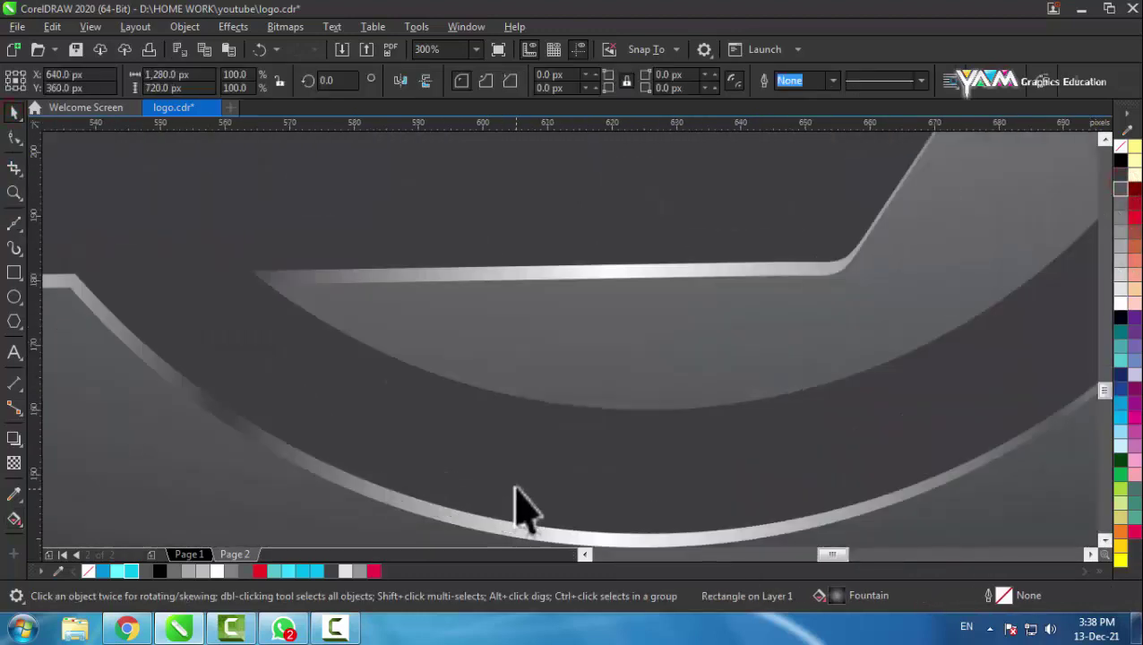
pyautogui.scroll(-1, 515, 495)
pyautogui.scroll(-1, 497, 382)
pyautogui.scroll(-1, 510, 454)
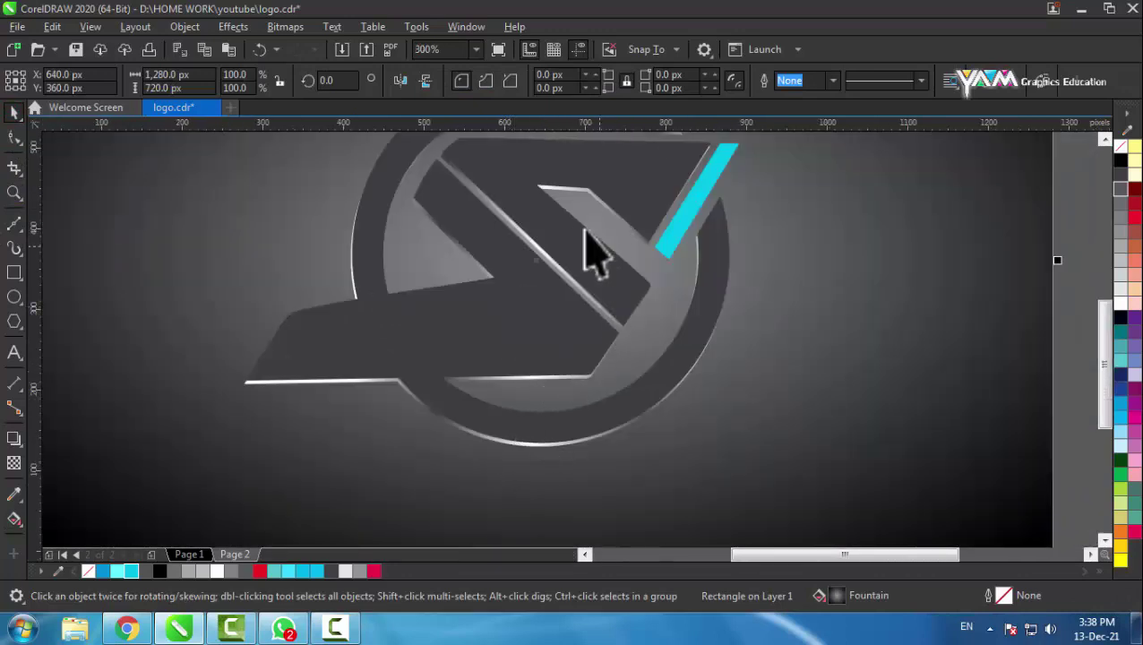
pyautogui.scroll(1, 475, 428)
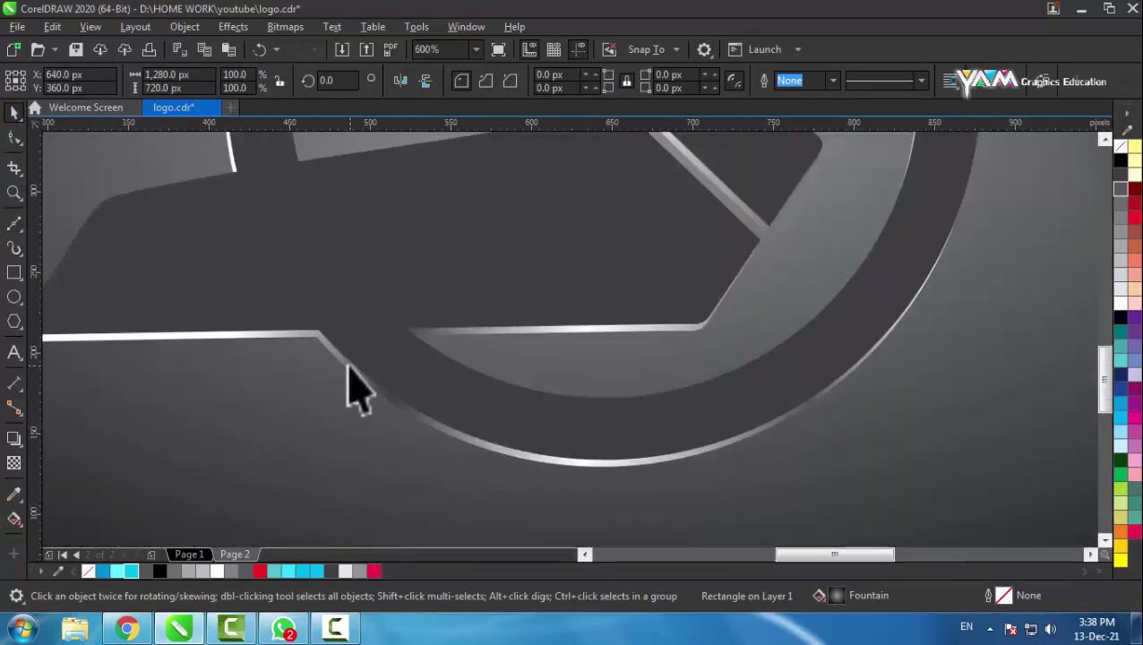
pyautogui.scroll(-2, 564, 448)
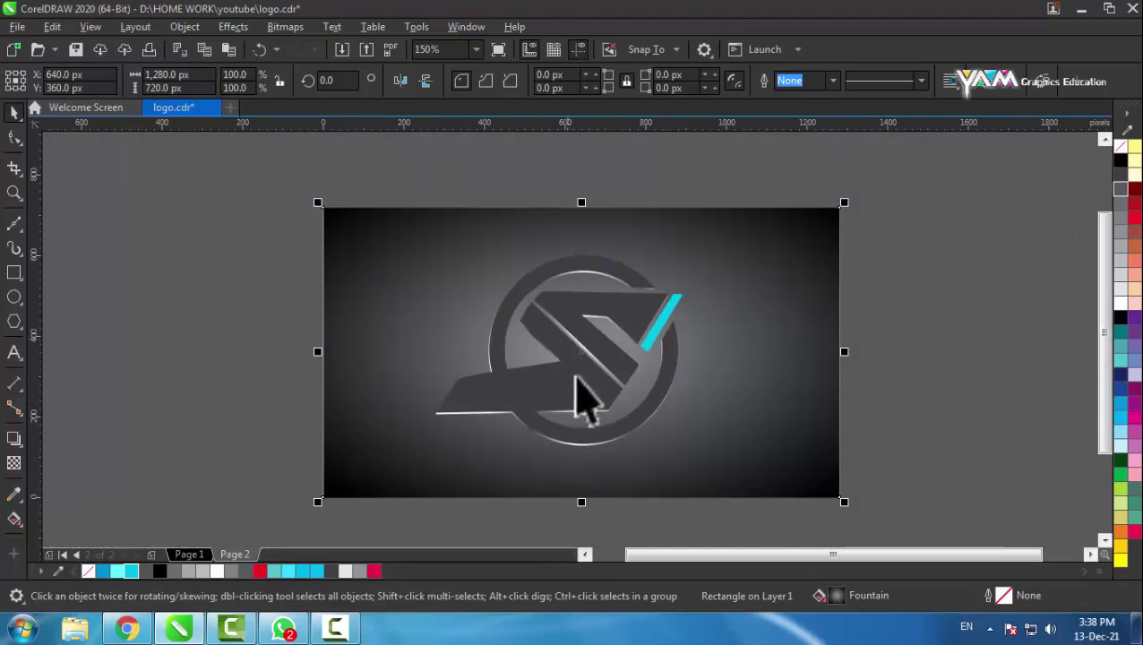
pyautogui.scroll(2, 578, 381)
pyautogui.click(592, 387)
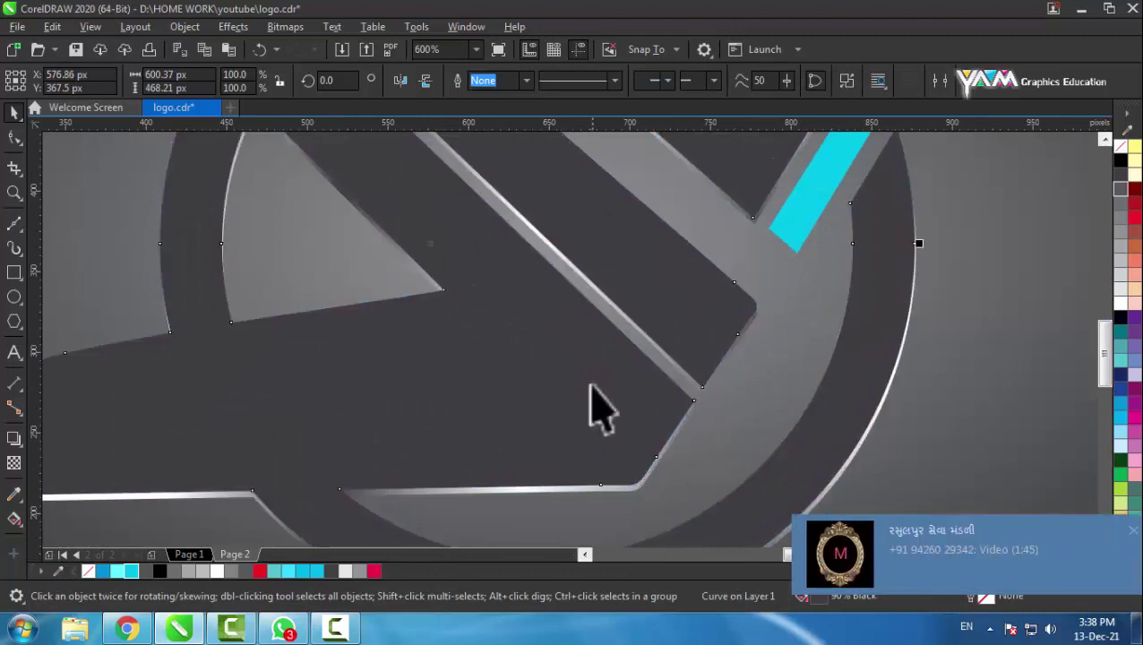
pyautogui.scroll(-1, 604, 387)
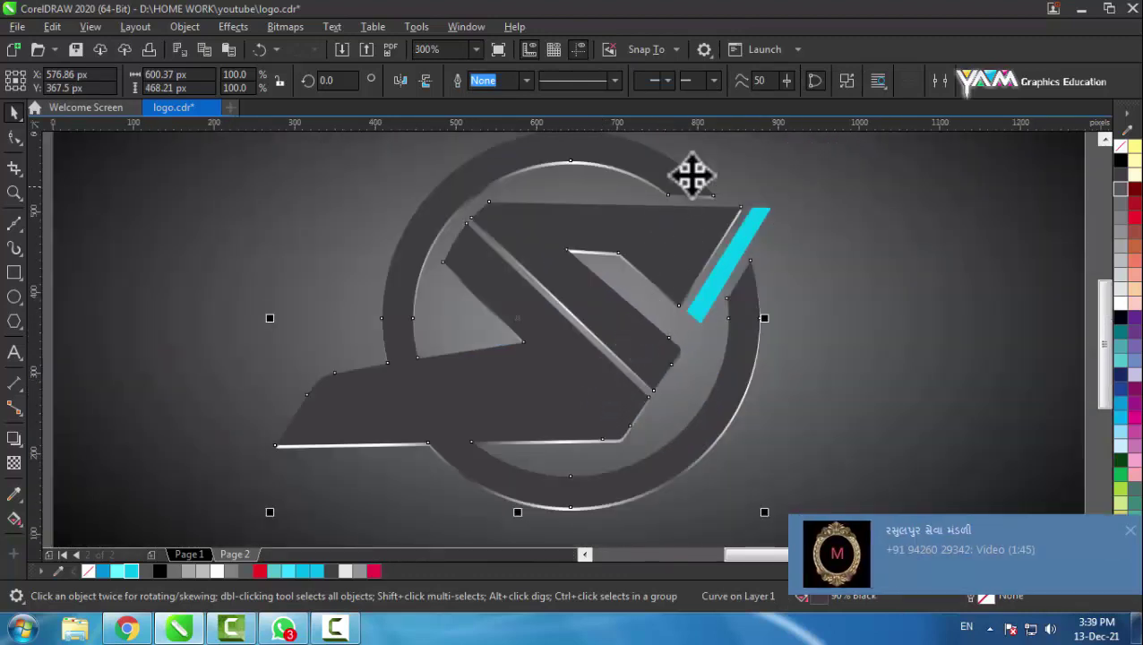
pyautogui.scroll(2, 691, 176)
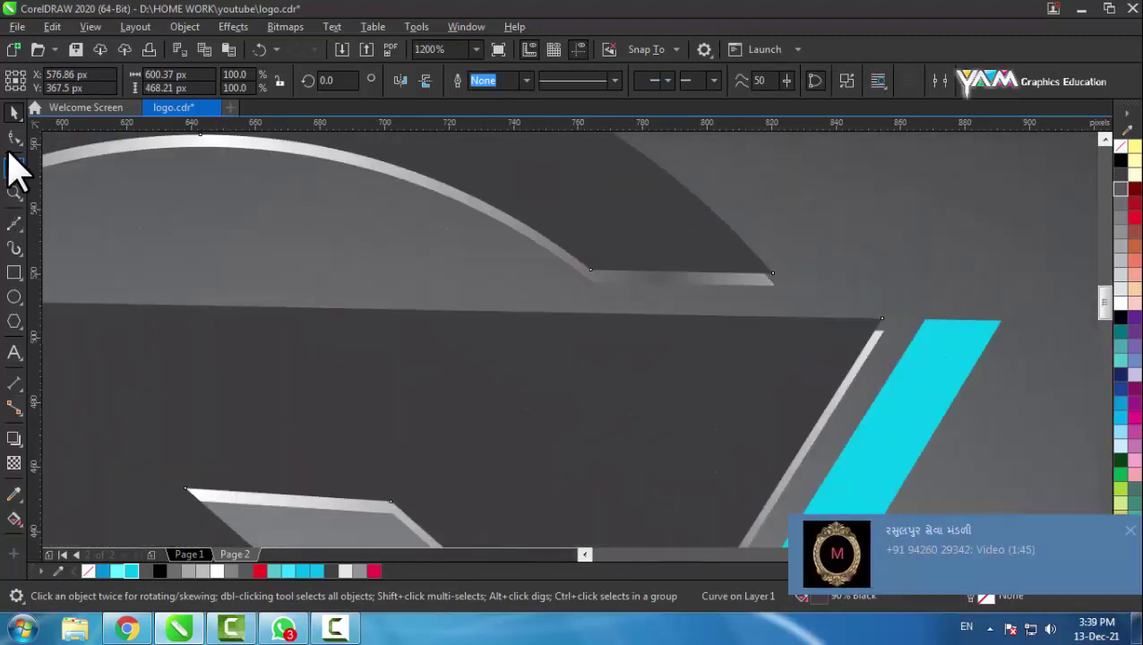
# Drag the strip's corner nodes into new positions and straighten its curved corner segment.
pyautogui.press('F10')
pyautogui.scroll(1, 762, 301)
pyautogui.scroll(1, 797, 327)
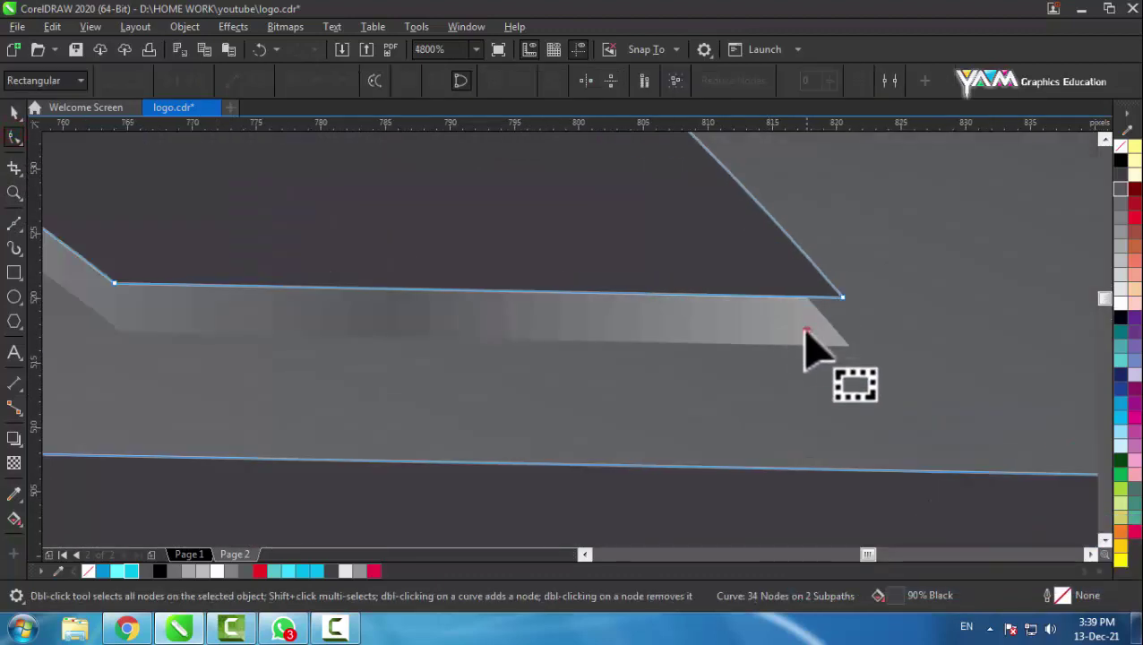
pyautogui.click(805, 332)
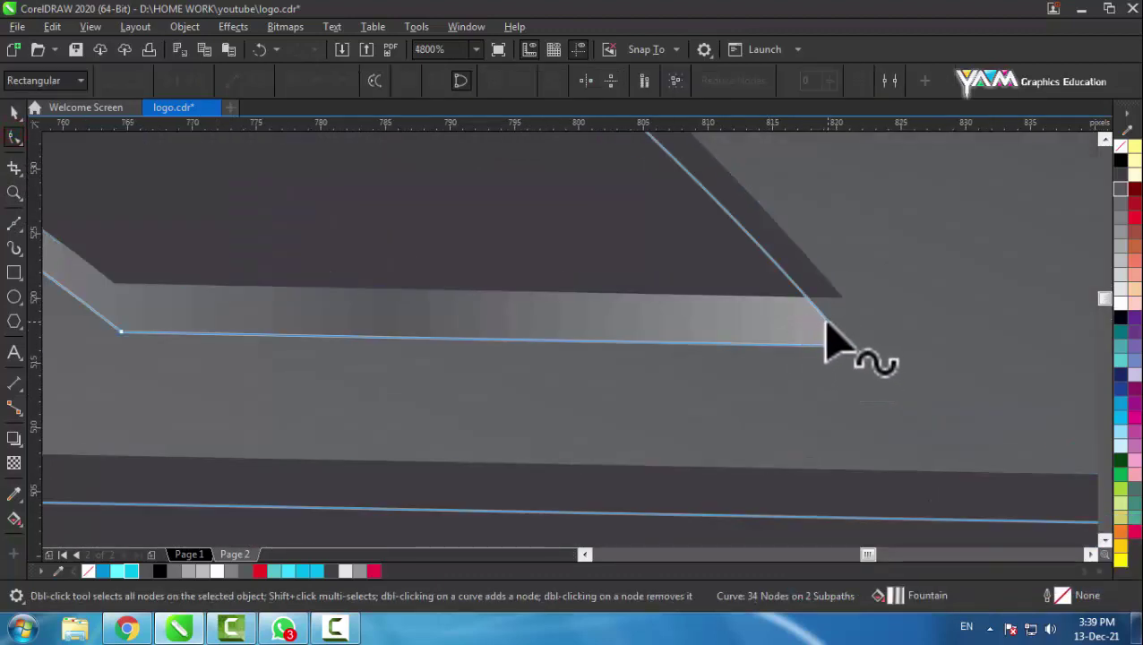
pyautogui.moveTo(824, 324); pyautogui.dragTo(839, 296)
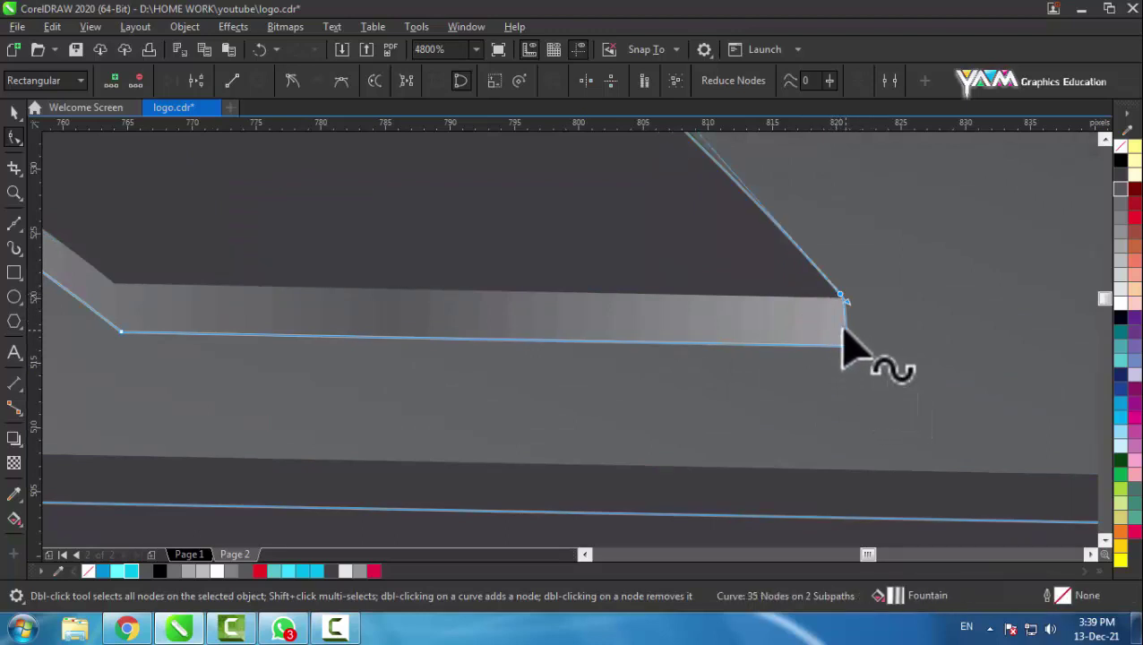
pyautogui.scroll(-2, 806, 368)
pyautogui.scroll(-2, 766, 296)
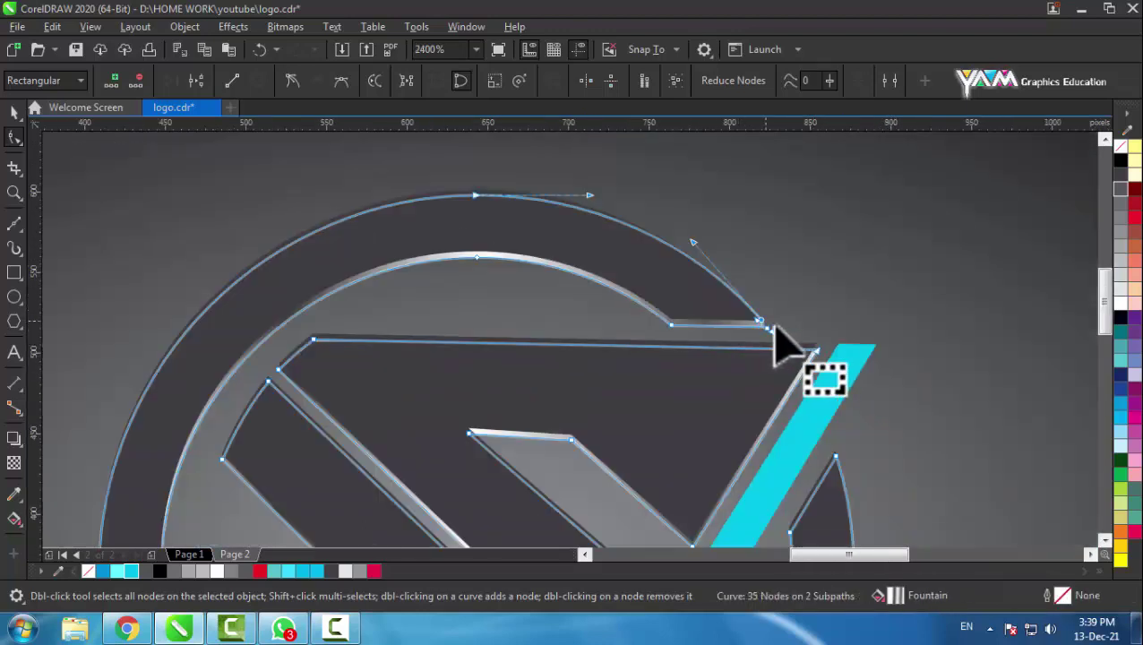
pyautogui.scroll(3, 761, 331)
pyautogui.scroll(3, 752, 345)
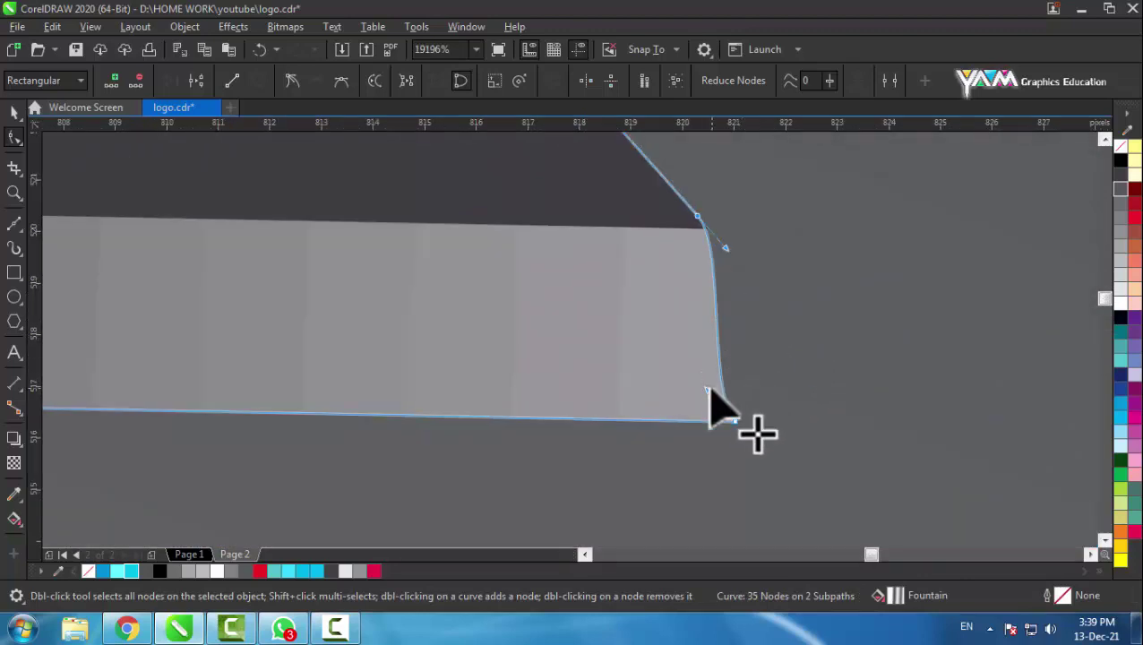
pyautogui.click(730, 328)
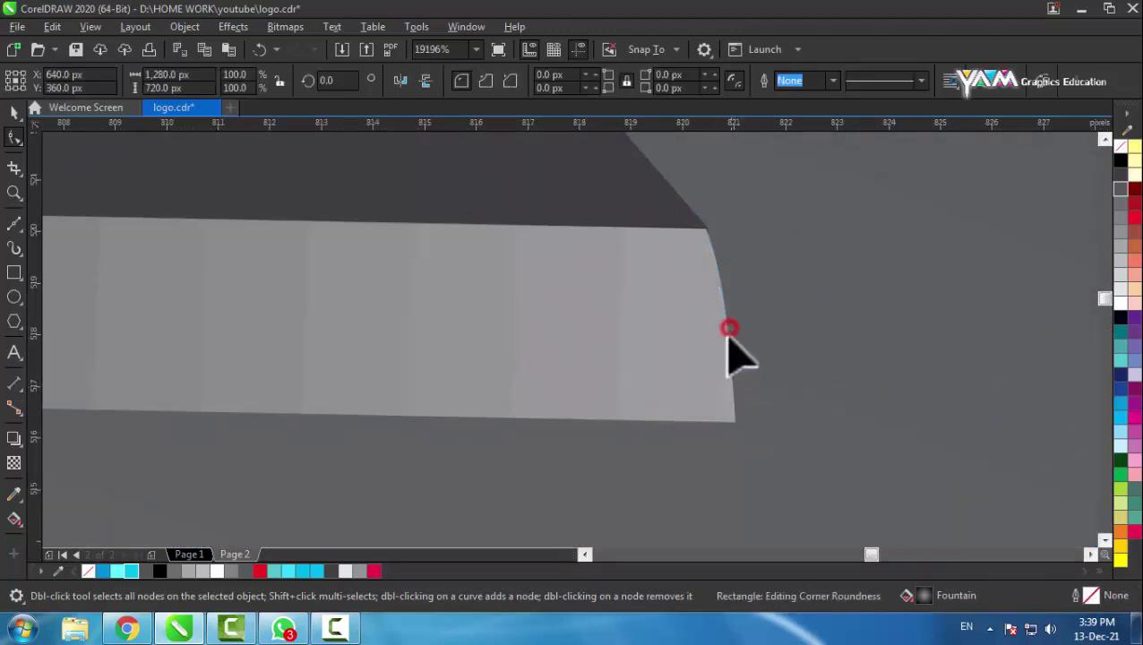
pyautogui.click(698, 218)
pyautogui.moveTo(701, 222); pyautogui.dragTo(707, 232)
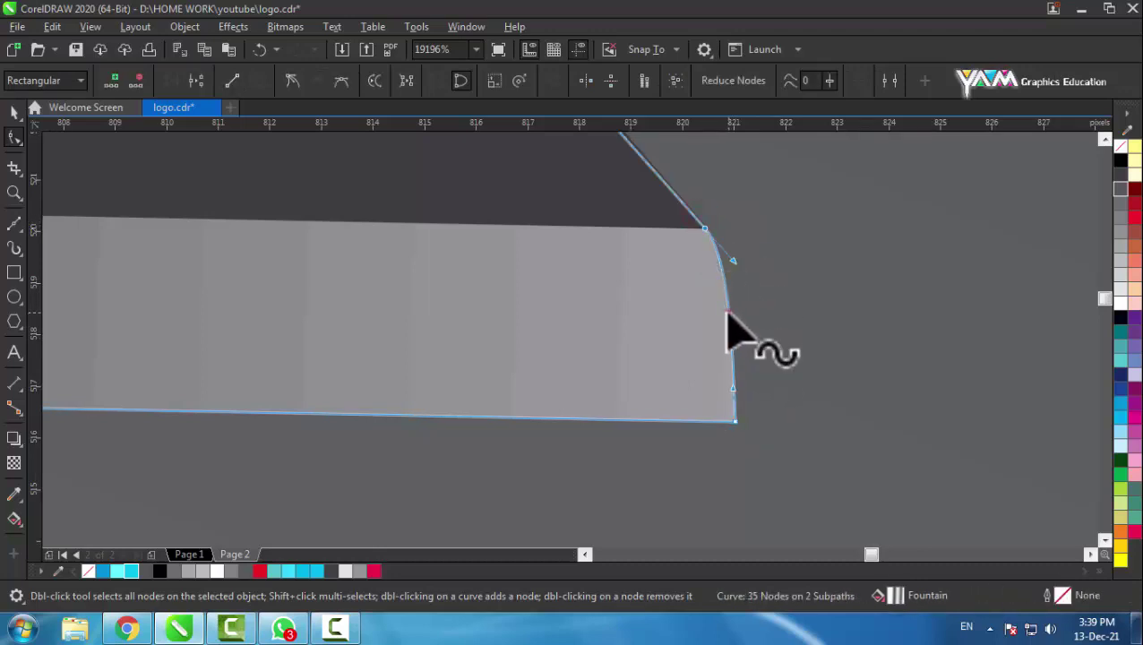
pyautogui.click(727, 312)
pyautogui.click(234, 82)
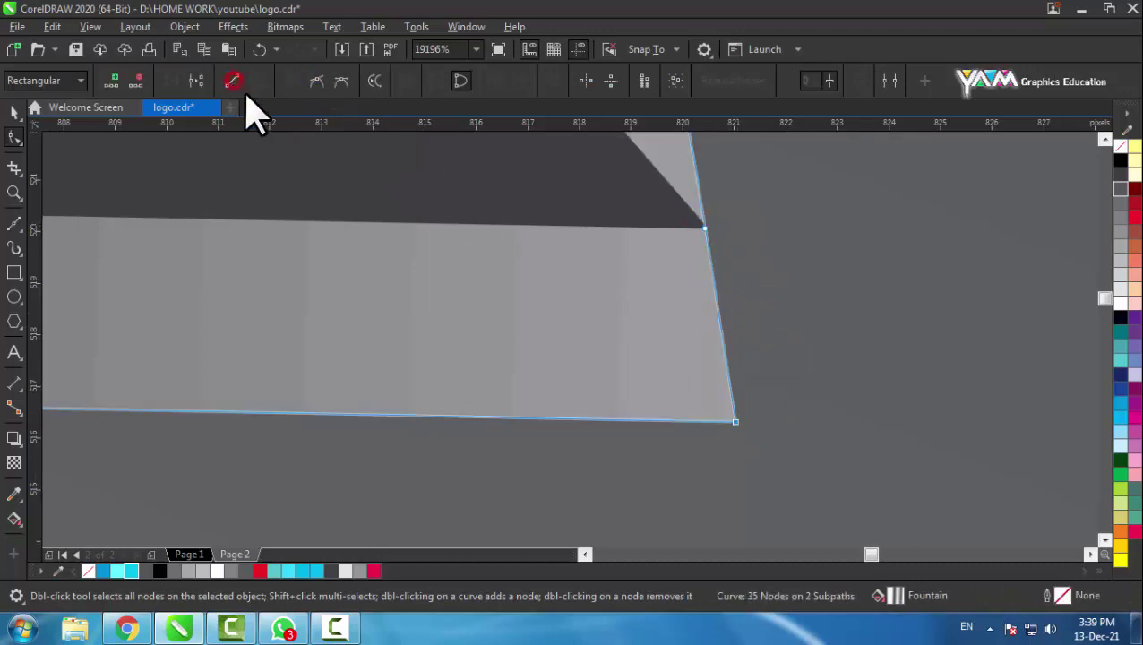
# Add a node near the corner and bend the highlight's top end into shape.
pyautogui.scroll(-1, 659, 341)
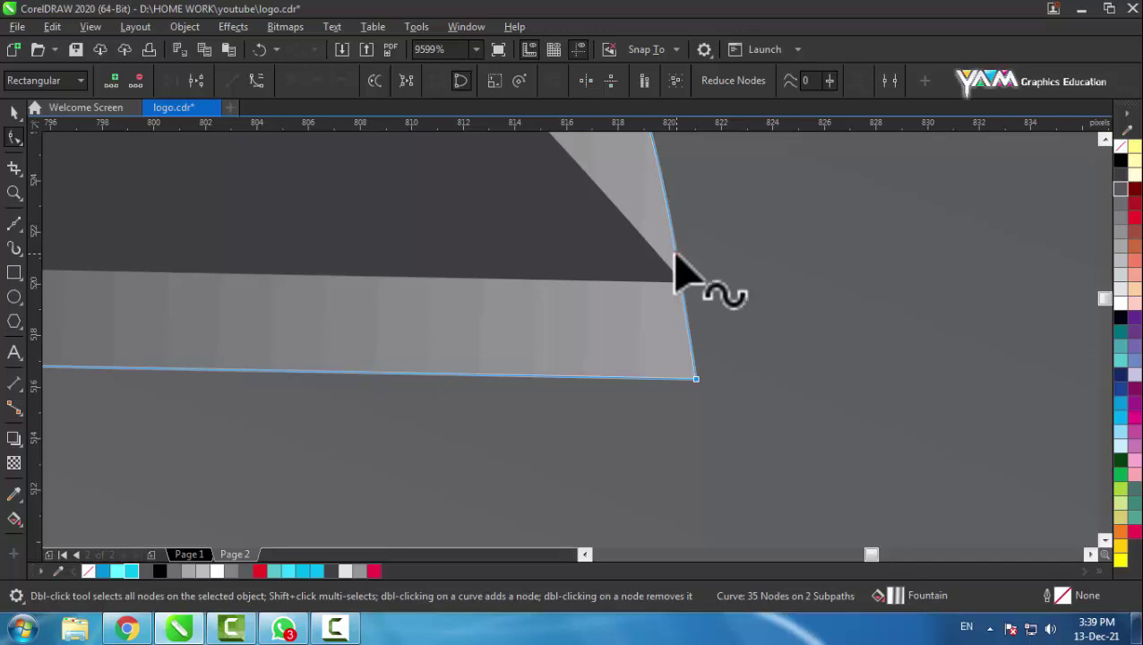
pyautogui.doubleClick(677, 255)
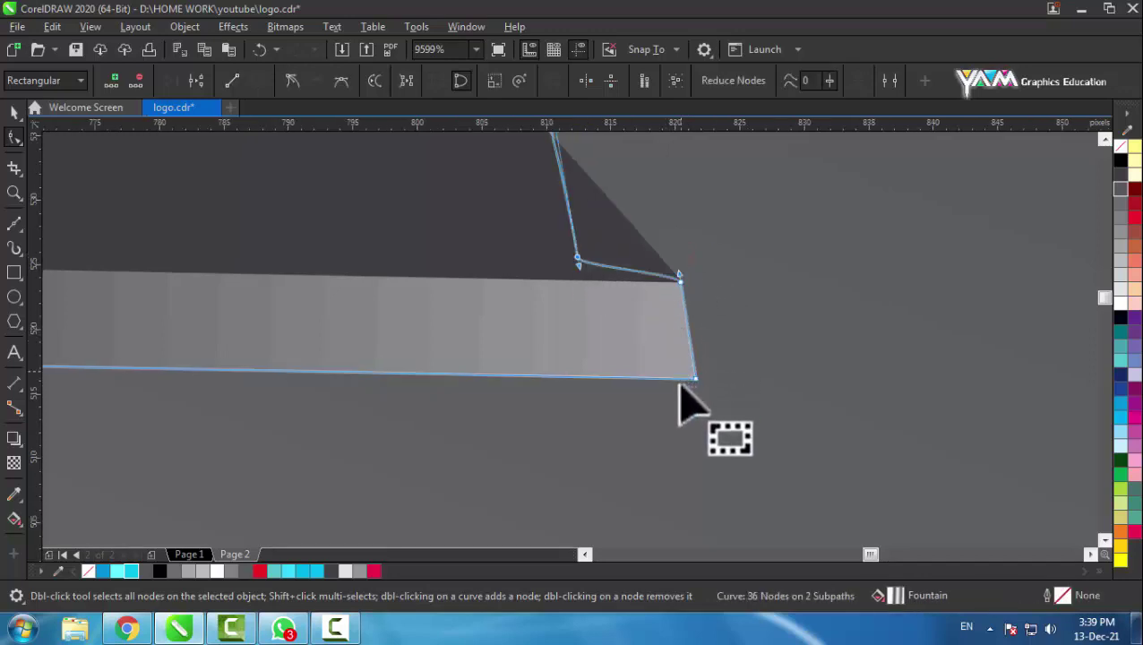
pyautogui.scroll(-2, 679, 377)
pyautogui.scroll(-2, 627, 304)
pyautogui.scroll(1, 635, 270)
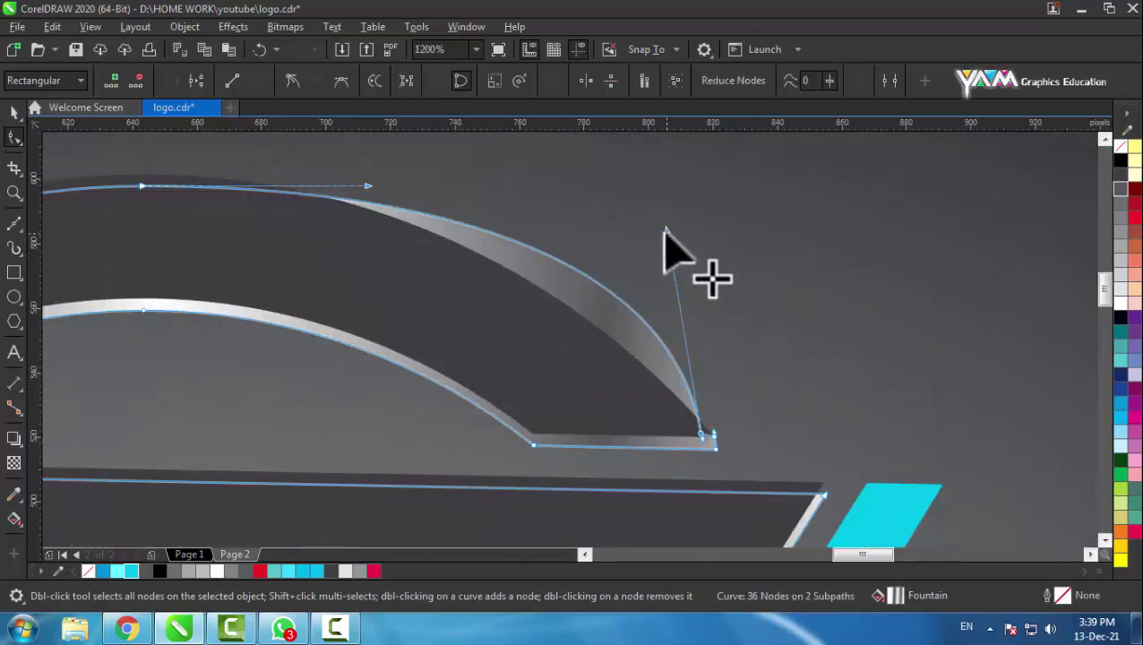
pyautogui.moveTo(666, 232); pyautogui.dragTo(573, 301)
pyautogui.scroll(3, 707, 441)
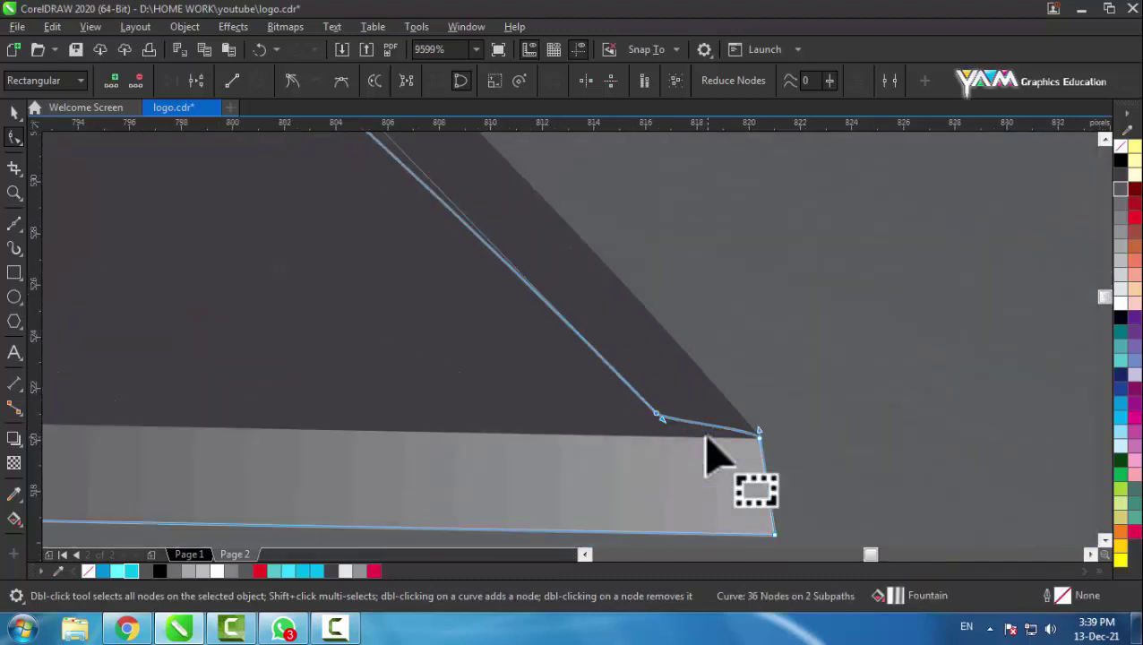
pyautogui.scroll(-3, 658, 376)
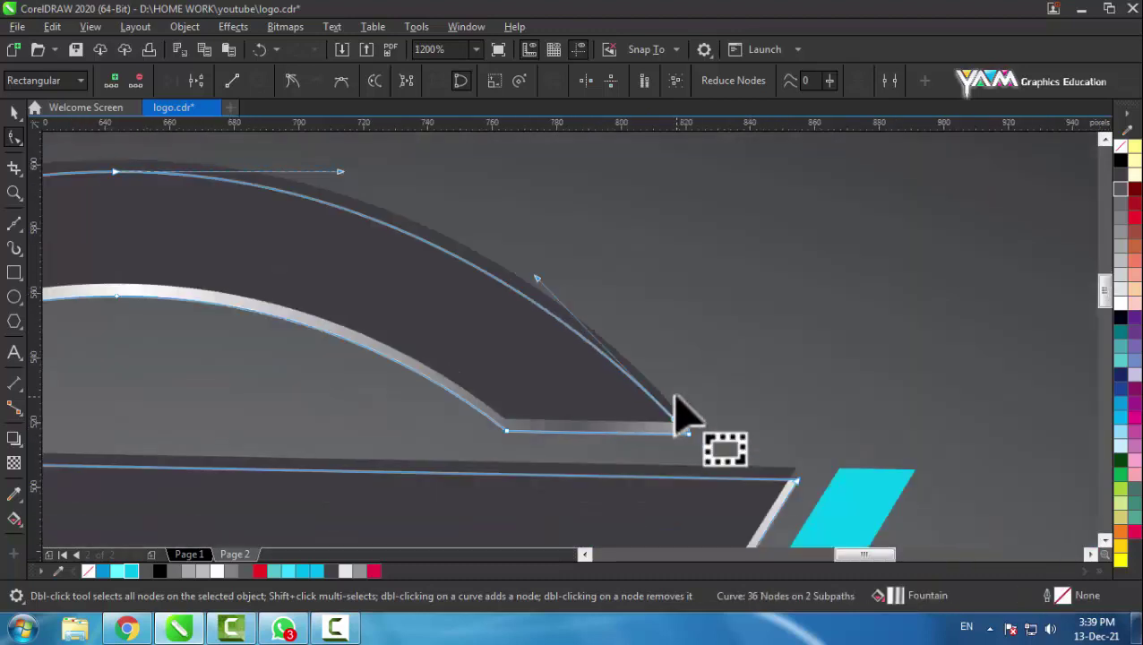
pyautogui.click(14, 112)
pyautogui.click(658, 263)
pyautogui.scroll(3, 666, 452)
pyautogui.scroll(-1, 679, 237)
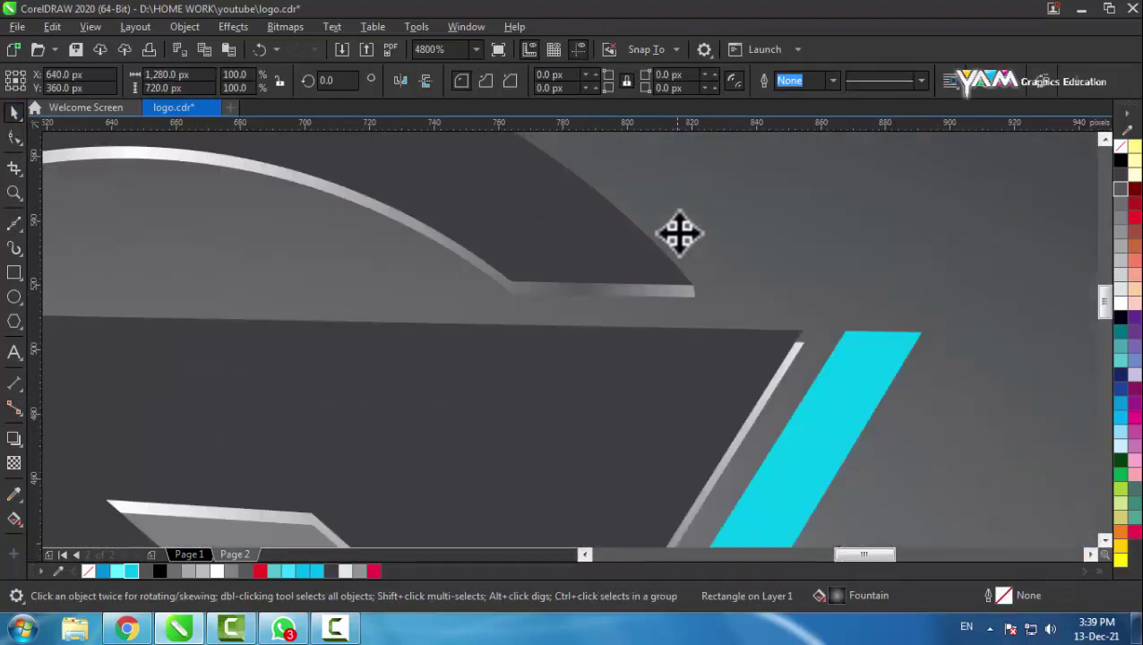
pyautogui.scroll(-4, 679, 234)
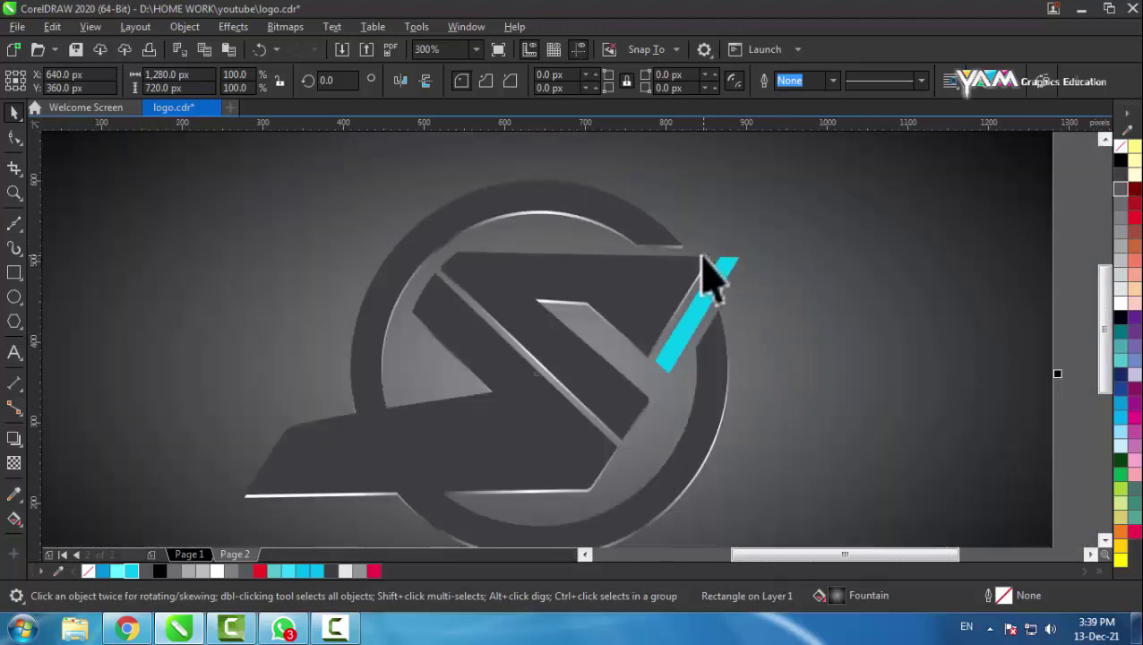
pyautogui.scroll(3, 704, 265)
# Move the stripe's corner node up to the top corner and slide the bottom-left node along the edge.
pyautogui.click(720, 256)
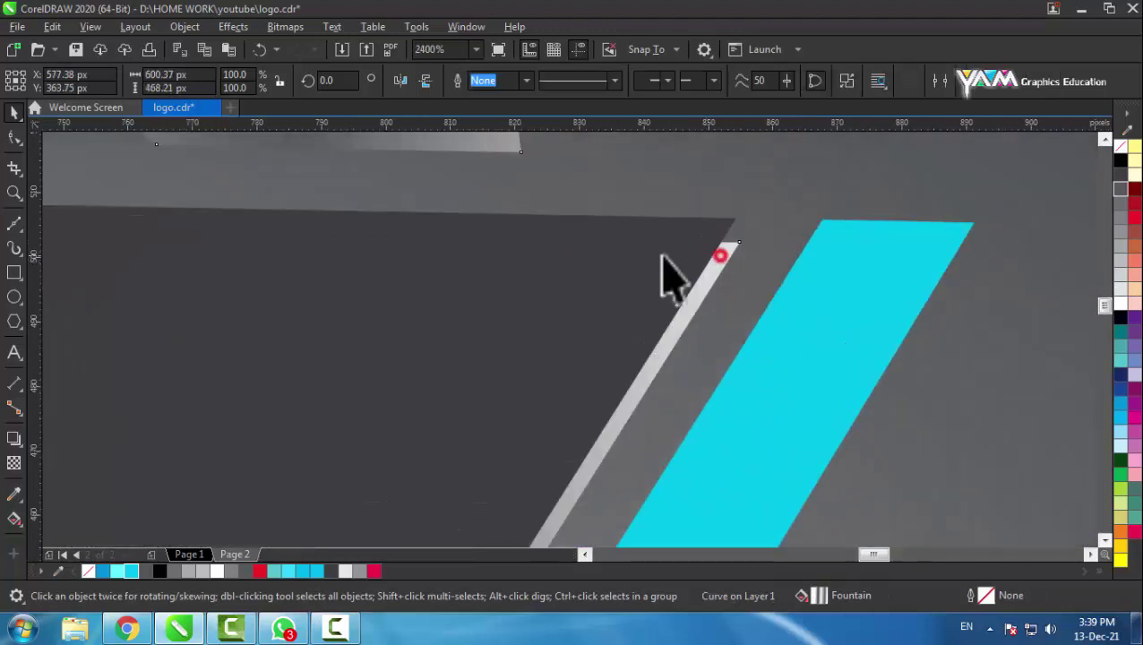
pyautogui.click(14, 137)
pyautogui.scroll(1, 744, 242)
pyautogui.scroll(1, 714, 318)
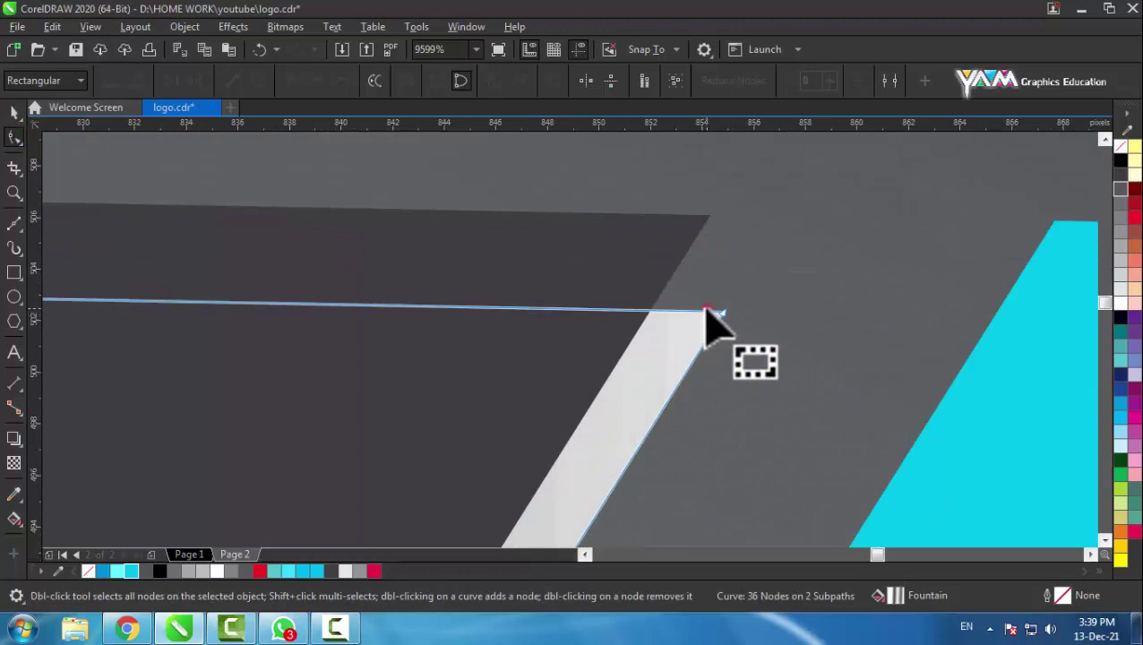
pyautogui.click(707, 313)
pyautogui.moveTo(707, 311); pyautogui.dragTo(709, 218)
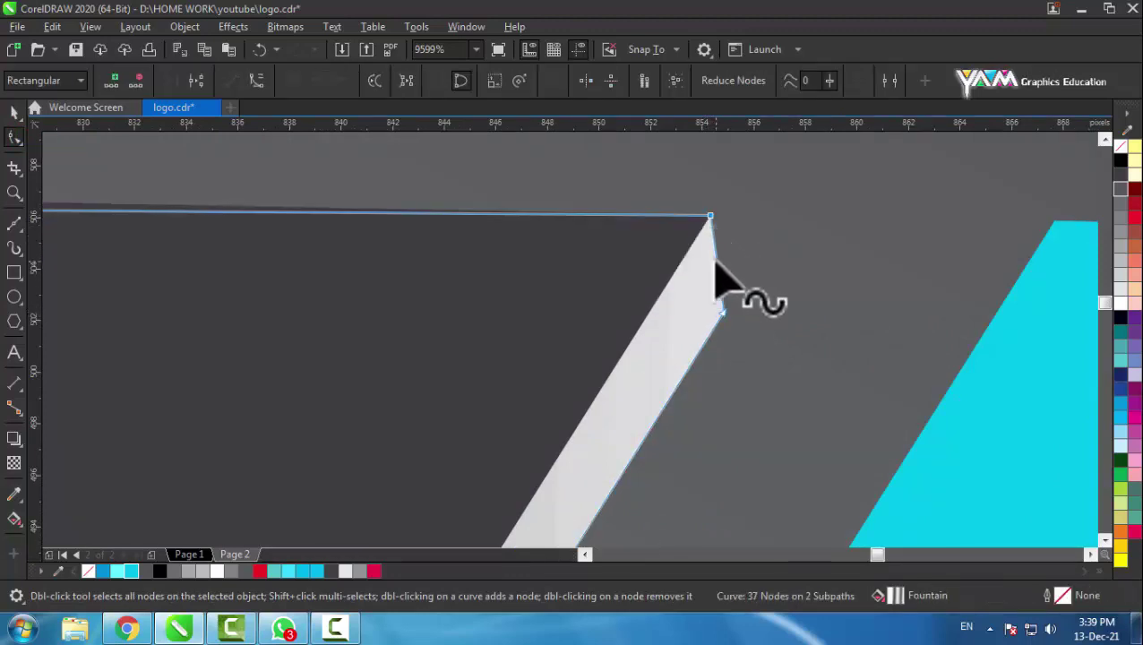
pyautogui.scroll(-2, 712, 224)
pyautogui.scroll(-3, 712, 224)
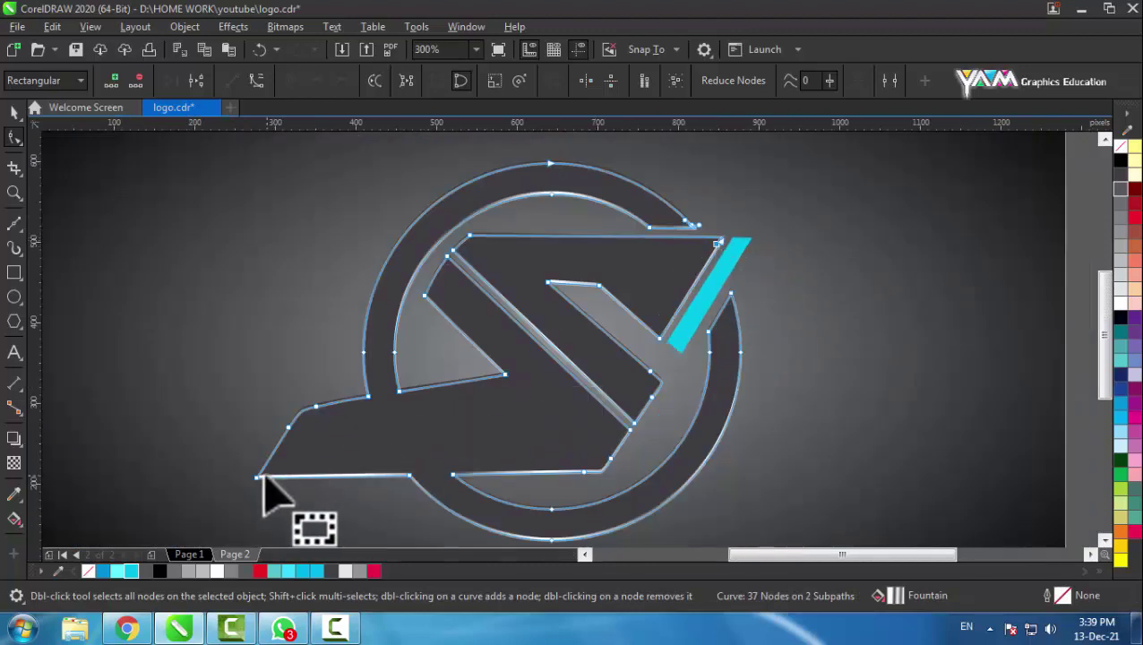
pyautogui.scroll(4, 262, 477)
pyautogui.moveTo(232, 442)
pyautogui.mouseDown()
pyautogui.moveTo(199, 441)
pyautogui.moveTo(345, 381)
pyautogui.moveTo(329, 456)
pyautogui.mouseUp()
# Convert the stripe's left end segment to a curve and bend it to taper into the tip.
pyautogui.scroll(3, 201, 443)
pyautogui.scroll(-1, 344, 380)
pyautogui.scroll(-2, 329, 457)
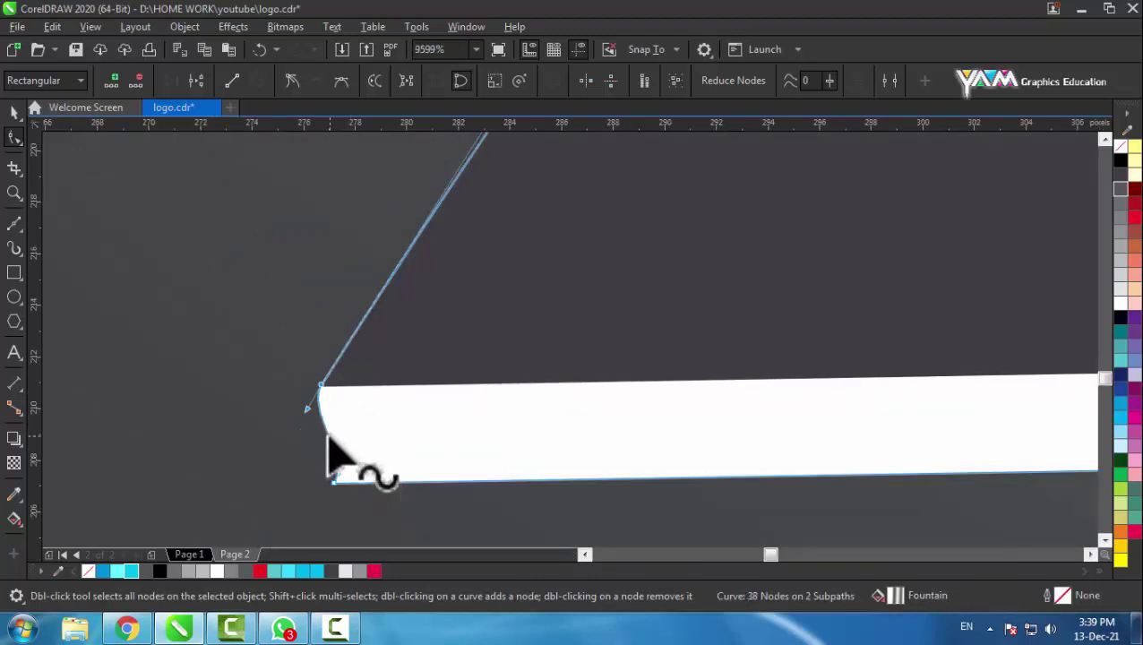
pyautogui.click(327, 436)
pyautogui.click(234, 81)
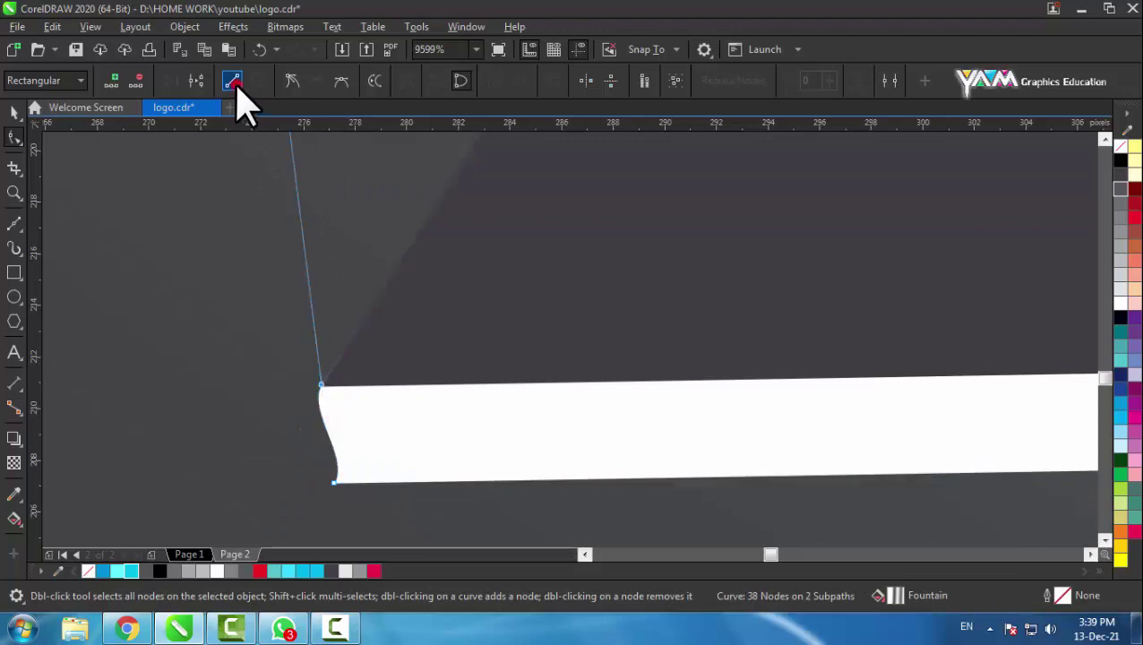
pyautogui.moveTo(318, 357); pyautogui.dragTo(467, 358)
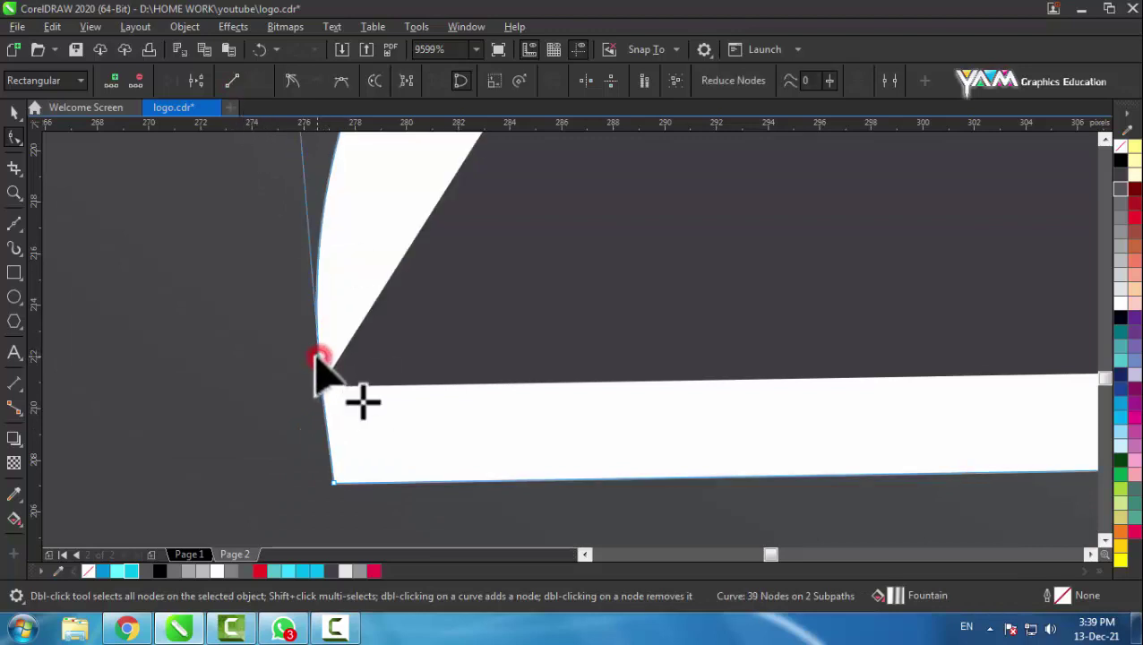
pyautogui.scroll(-5, 464, 421)
pyautogui.scroll(1, 466, 350)
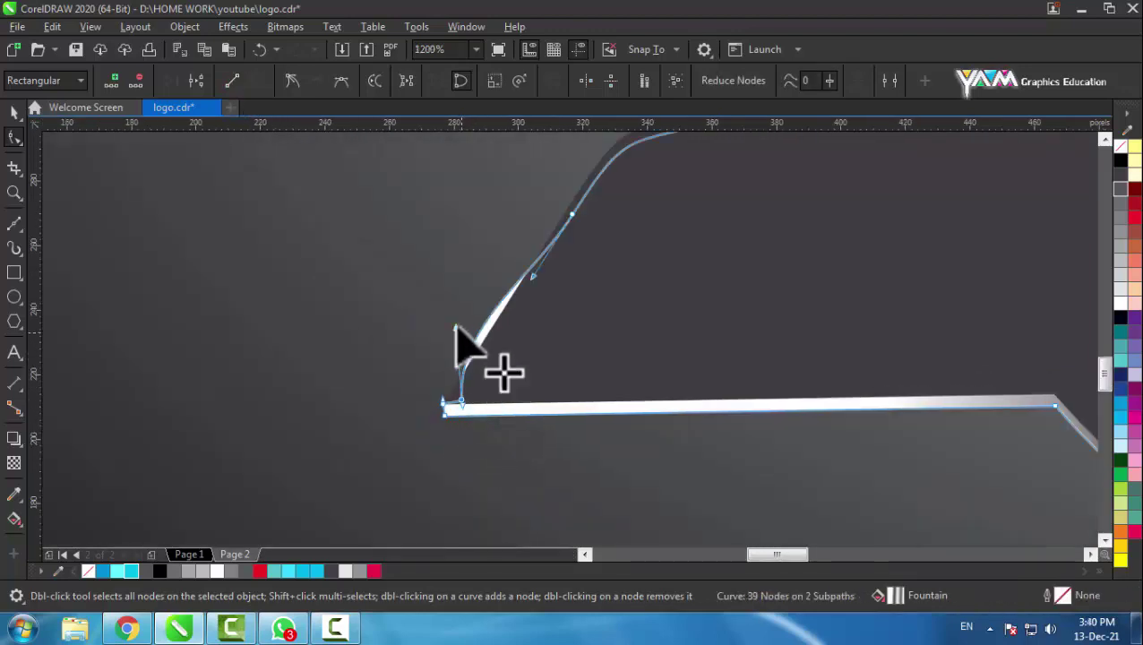
pyautogui.moveTo(458, 332)
pyautogui.mouseDown()
pyautogui.moveTo(476, 385)
pyautogui.moveTo(446, 408)
pyautogui.mouseUp()
pyautogui.scroll(3, 446, 407)
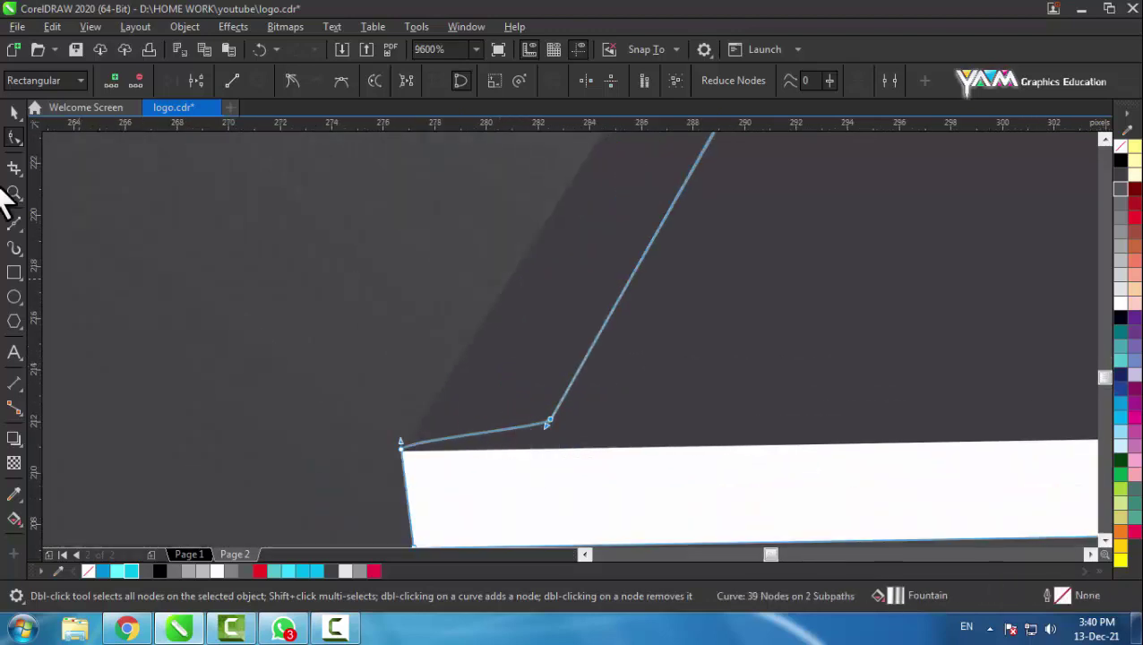
pyautogui.scroll(-1, 428, 311)
pyautogui.press('space')
pyautogui.scroll(-1, 416, 327)
pyautogui.scroll(-2, 395, 311)
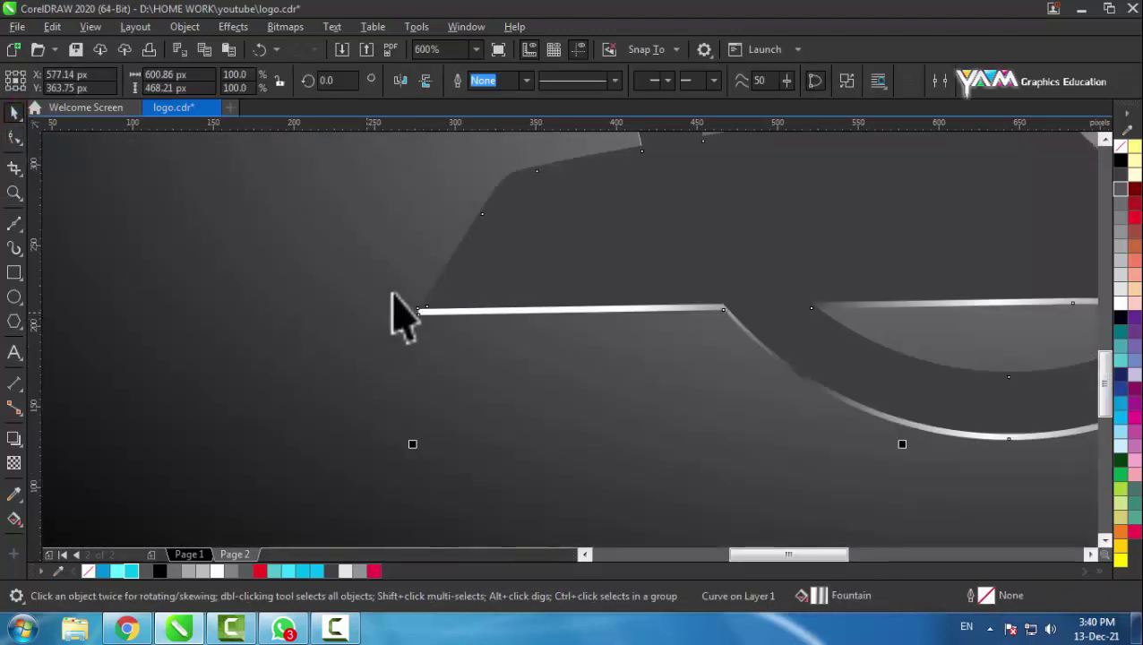
pyautogui.scroll(-2, 393, 336)
pyautogui.scroll(3, 534, 307)
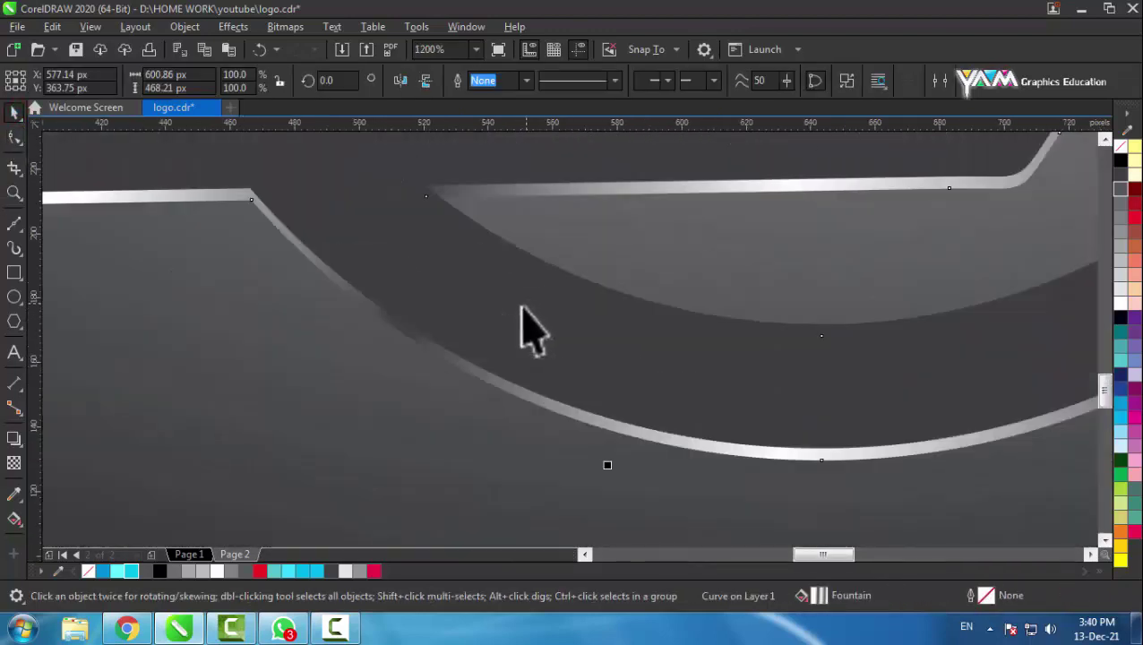
# Set the background gradient's centre colour stop to progressively lighter gray, ending near white.
pyautogui.click(410, 403)
pyautogui.press('g')
pyautogui.scroll(-1, 477, 409)
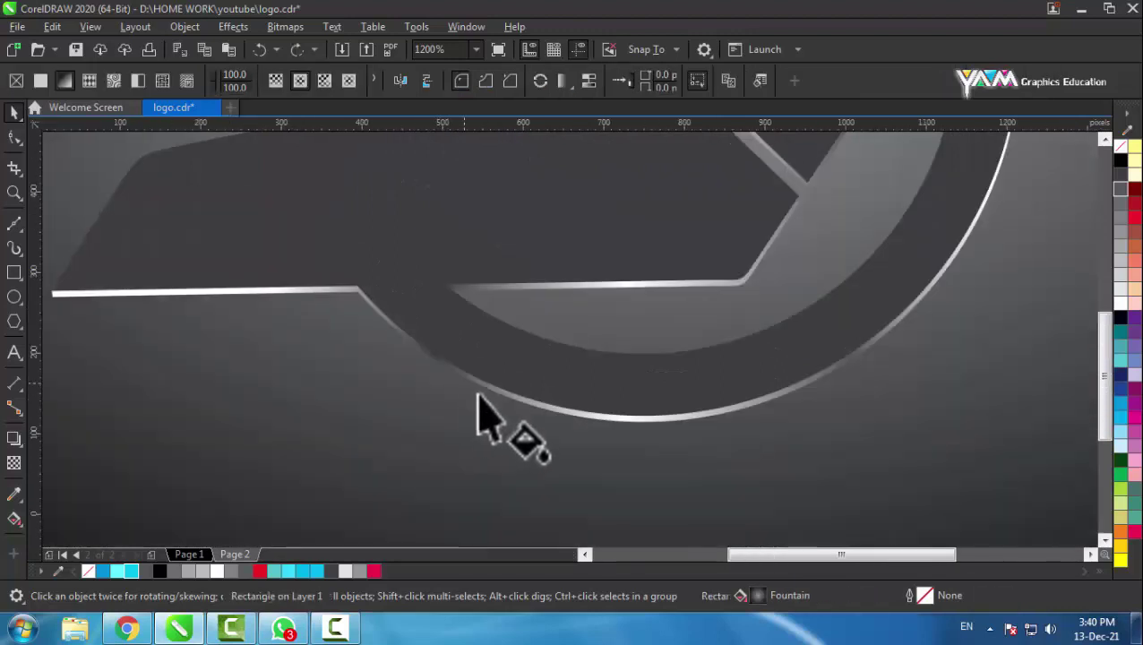
pyautogui.scroll(-3, 523, 382)
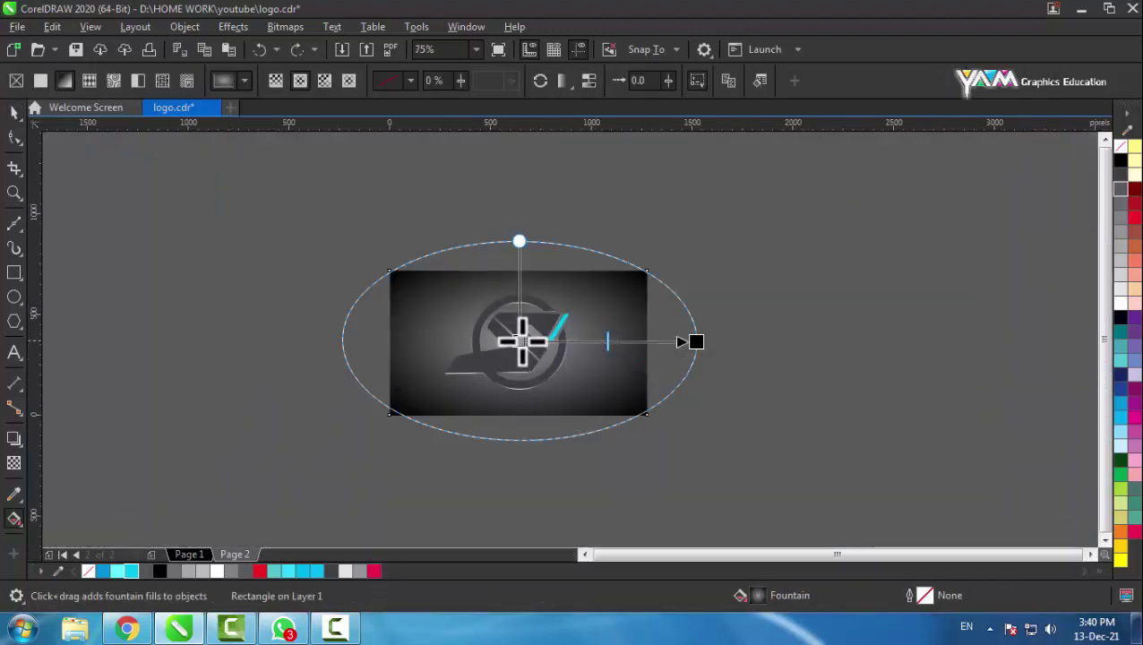
pyautogui.click(522, 340)
pyautogui.click(1121, 242)
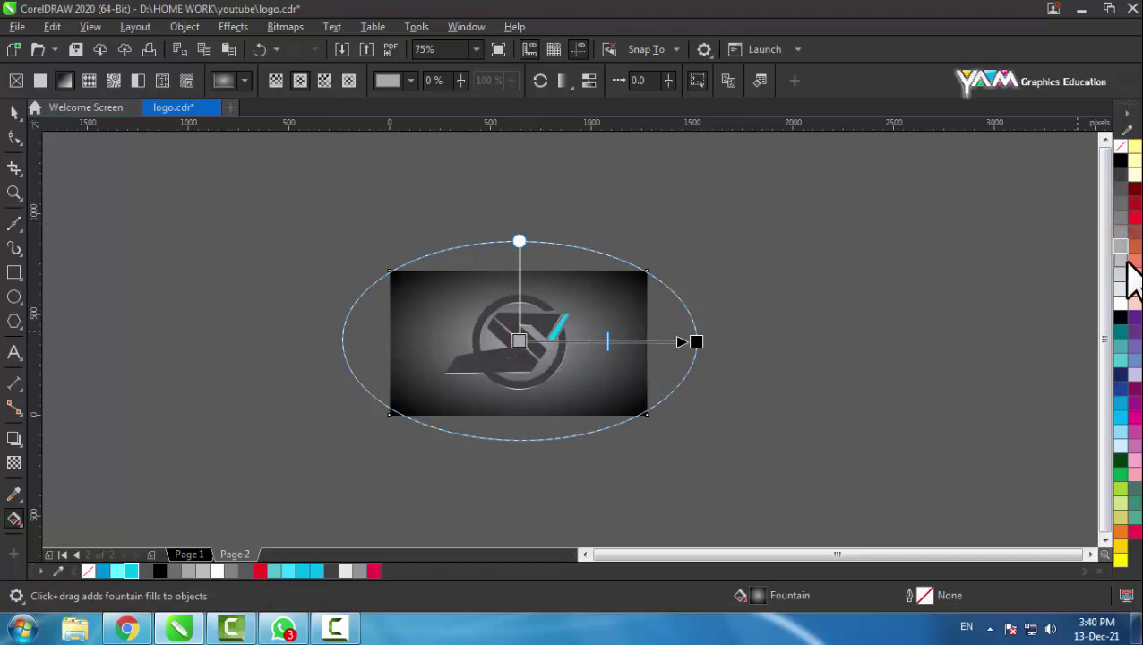
pyautogui.click(1120, 262)
pyautogui.click(1118, 288)
pyautogui.click(13, 113)
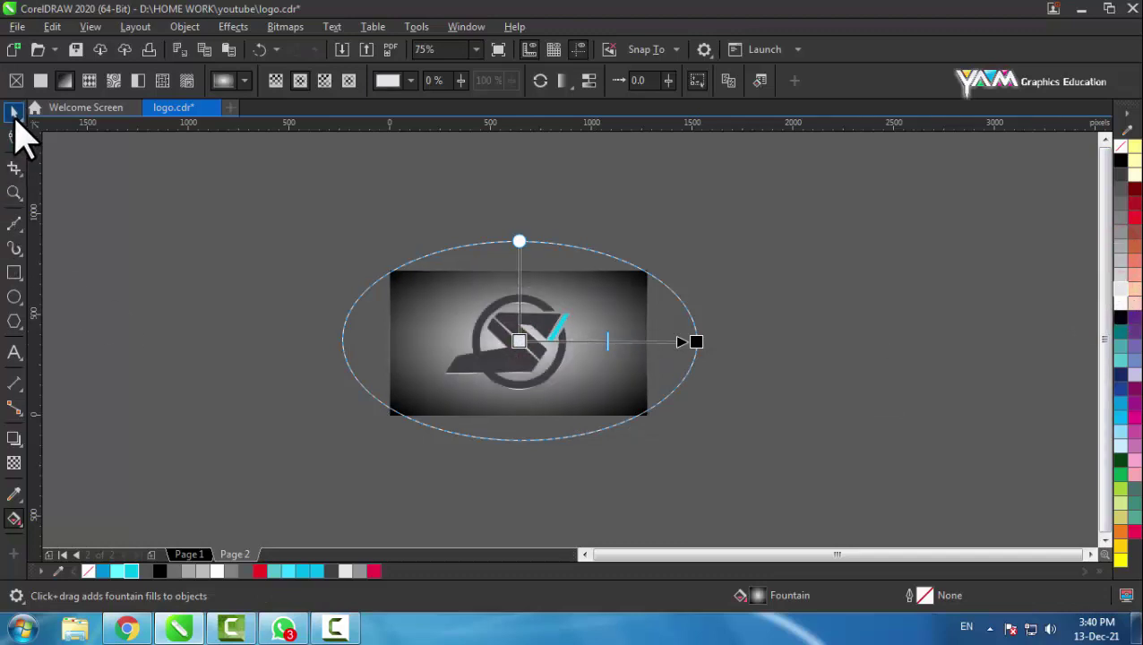
pyautogui.click(144, 299)
pyautogui.scroll(2, 502, 320)
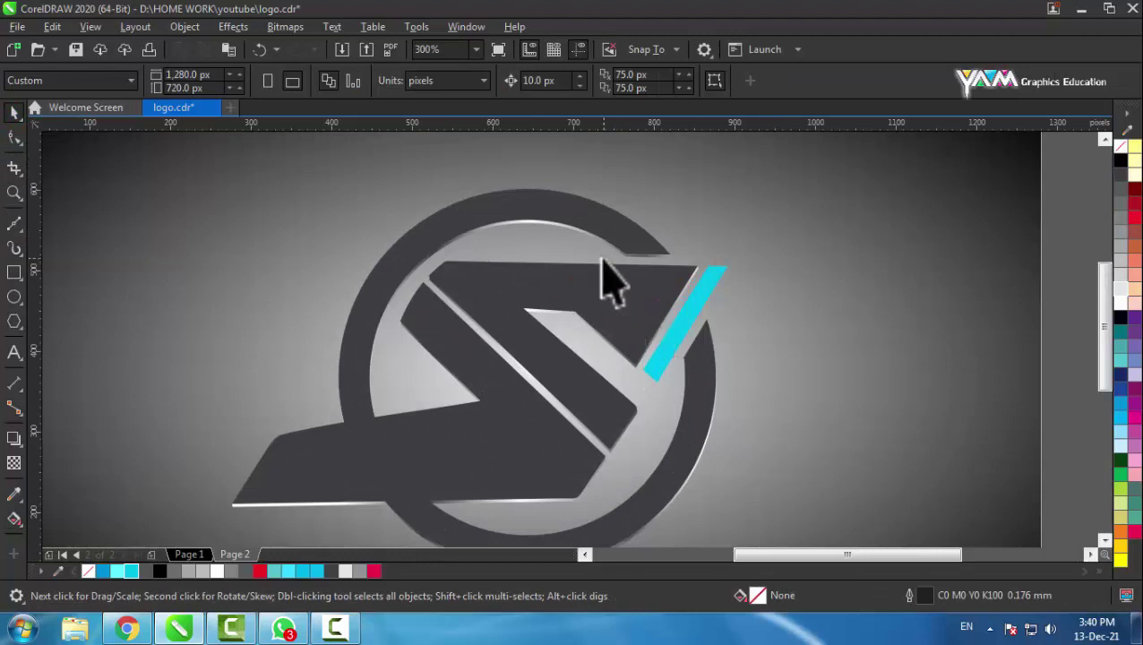
# Test-move the dark S logo aside twice, undoing each move to restore its position.
pyautogui.click(601, 215)
pyautogui.moveTo(600, 215)
pyautogui.mouseDown()
pyautogui.moveTo(311, 229)
pyautogui.moveTo(301, 212)
pyautogui.mouseUp()
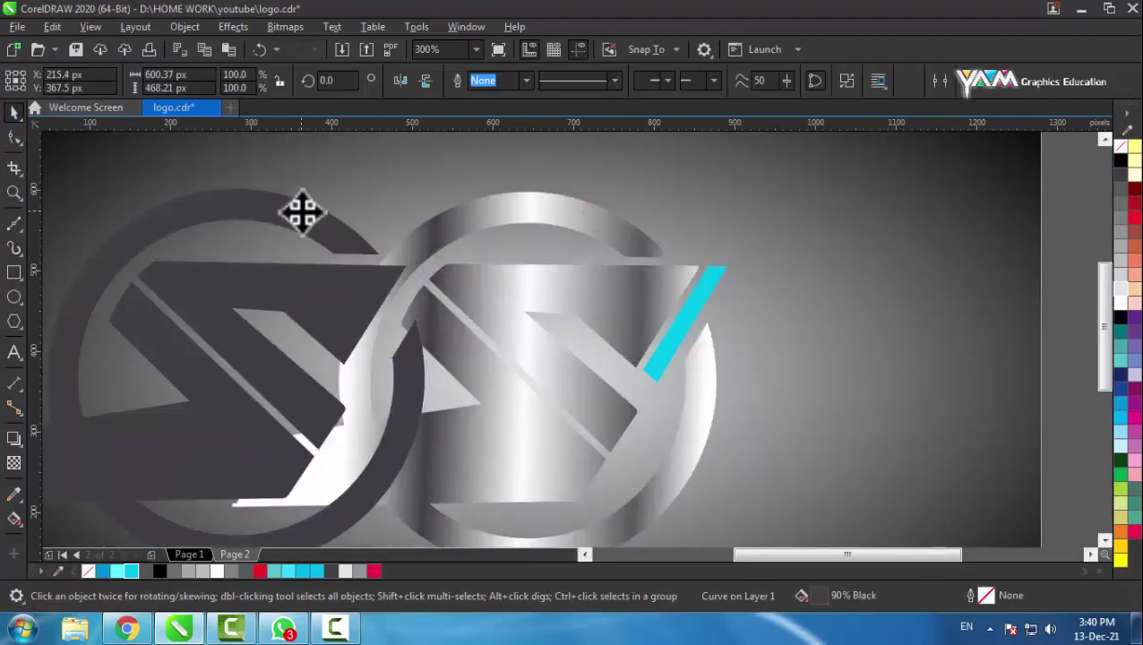
pyautogui.hotkey('ctrl', 'z')
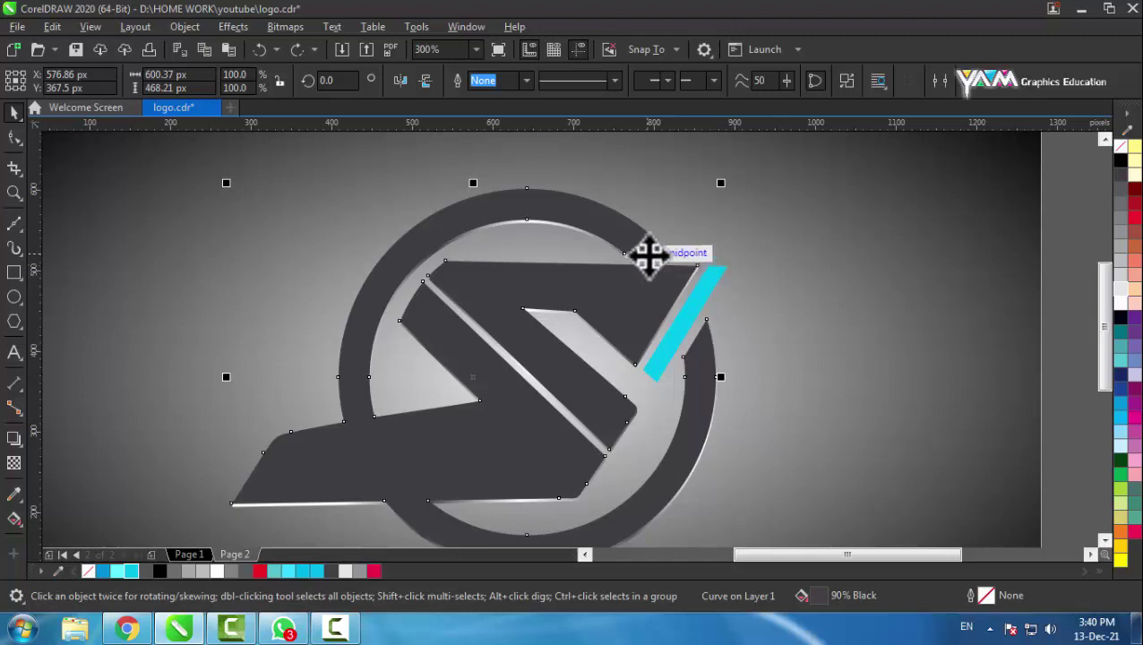
pyautogui.moveTo(648, 255); pyautogui.dragTo(381, 264)
pyautogui.hotkey('ctrl', 'z')
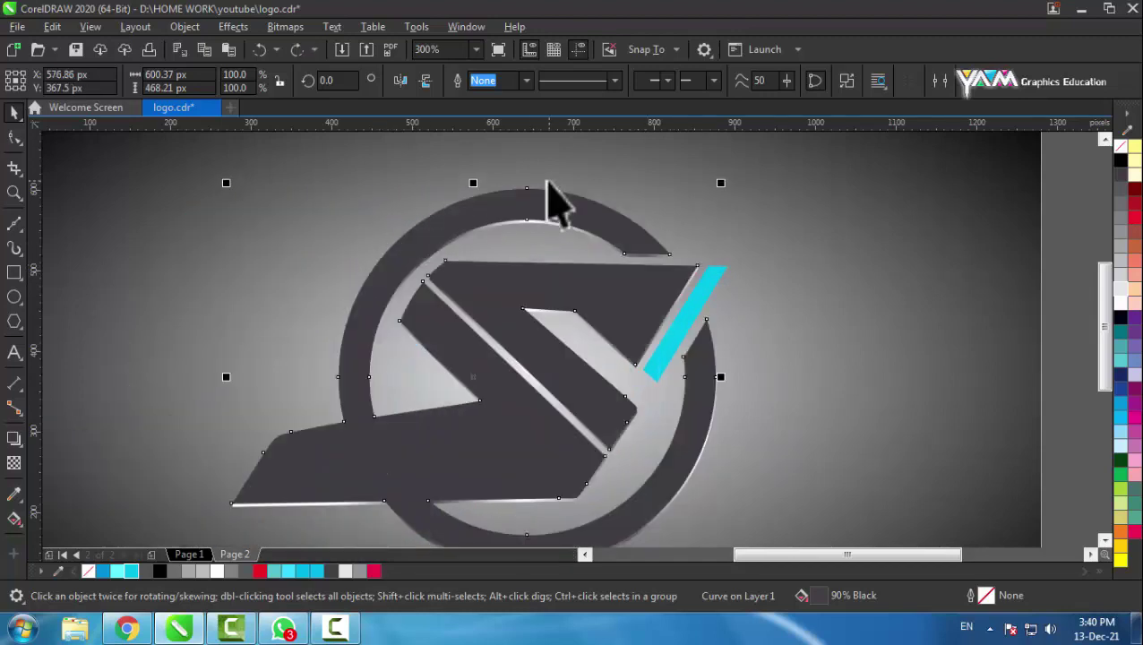
pyautogui.scroll(2, 582, 204)
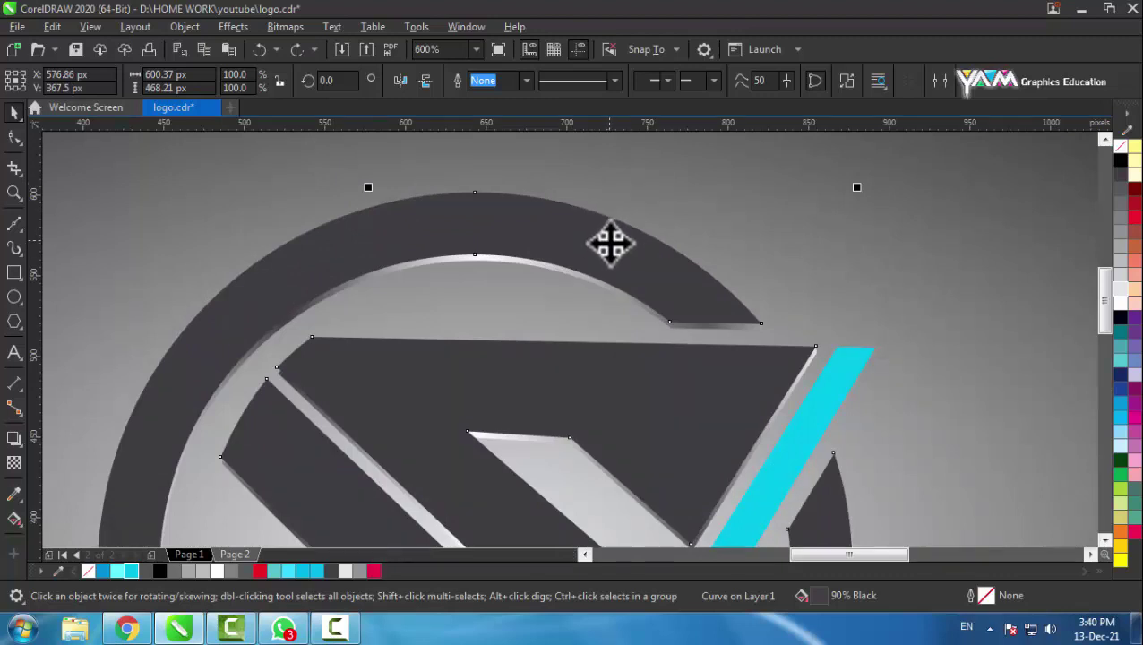
pyautogui.scroll(-1, 609, 249)
pyautogui.scroll(-3, 617, 247)
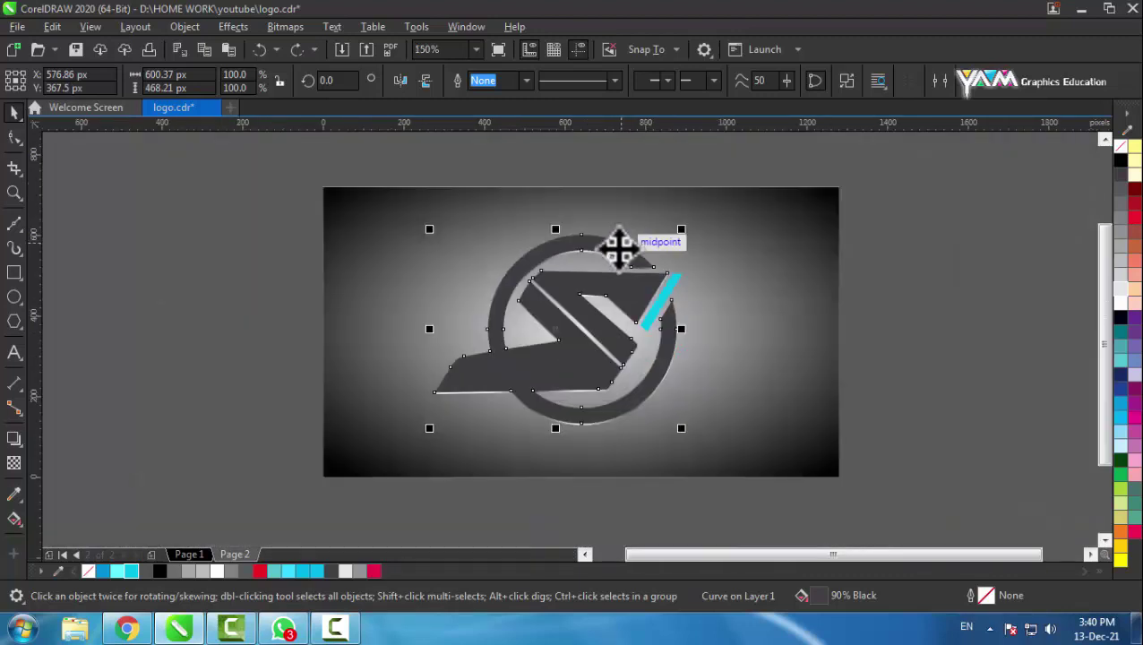
# Delete the dark S logo and paste a copy back onto the canvas.
pyautogui.rightClick(615, 247)
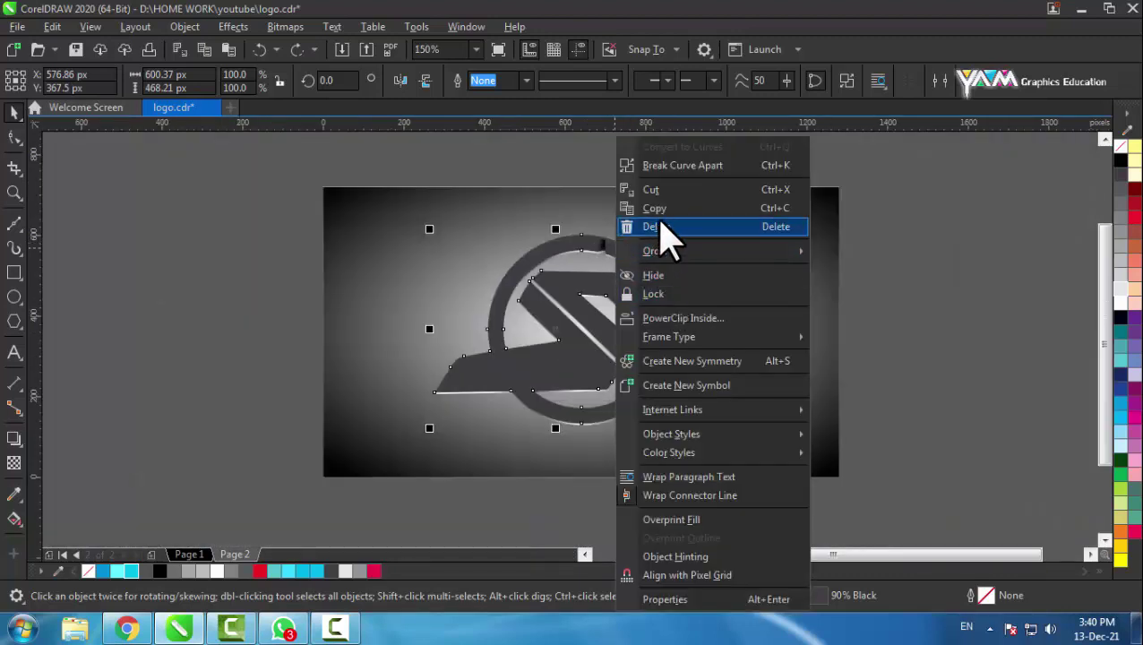
pyautogui.click(663, 222)
pyautogui.rightClick(968, 260)
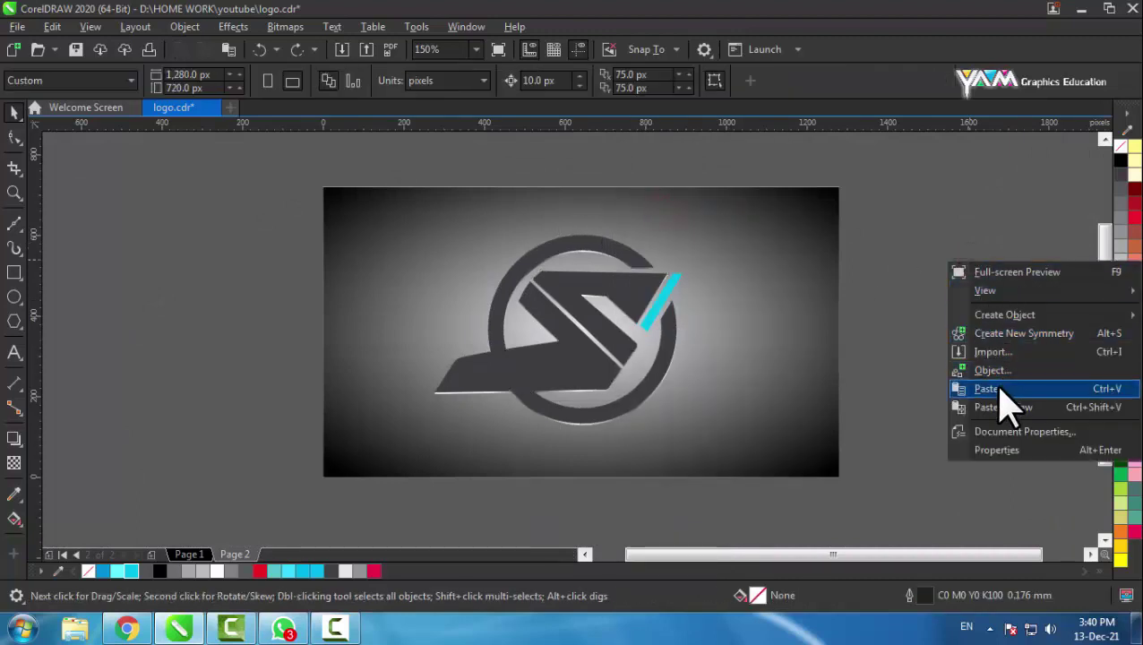
pyautogui.click(999, 390)
# Colour the pasted logo copy black and align it precisely over the grey logo.
pyautogui.moveTo(609, 256); pyautogui.dragTo(377, 256)
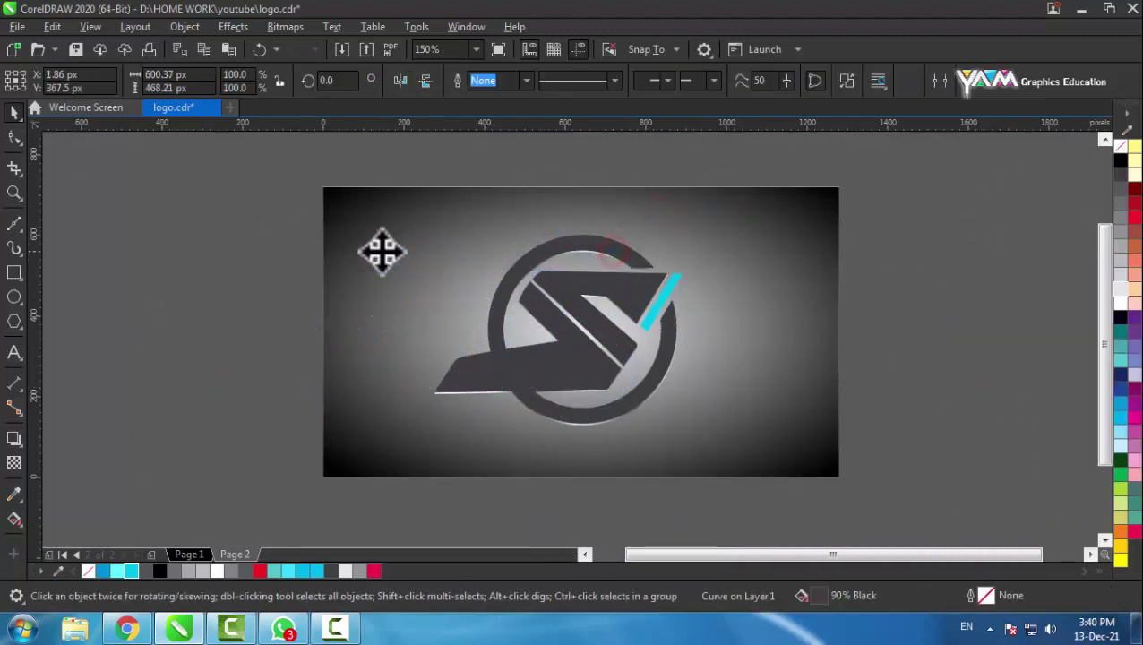
pyautogui.scroll(2, 533, 264)
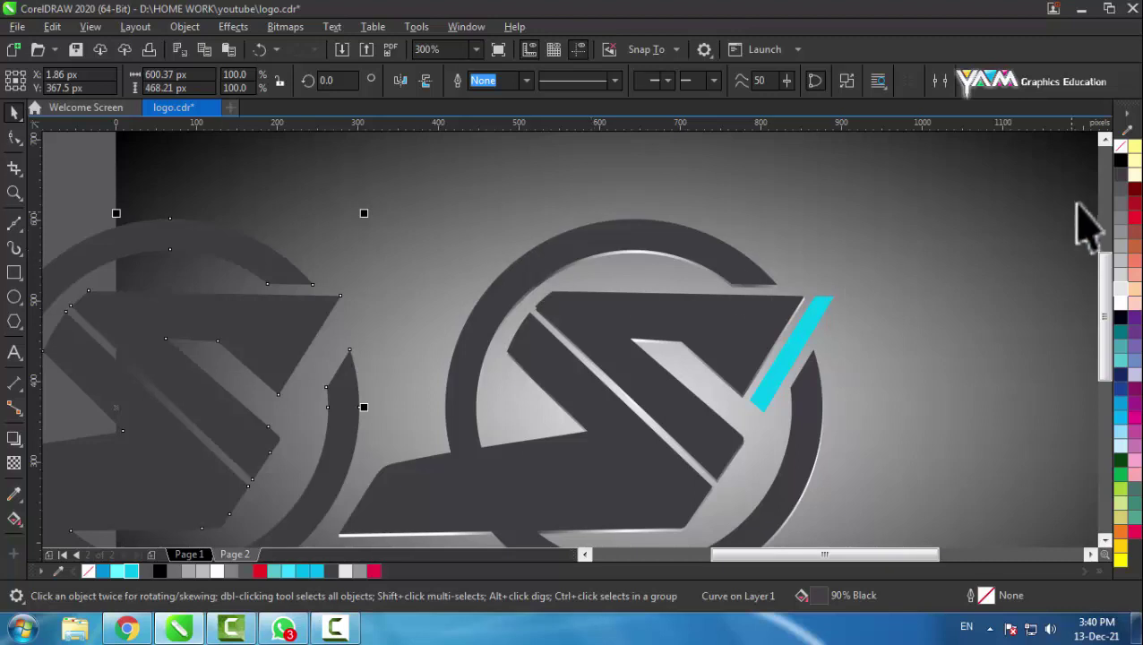
pyautogui.click(1119, 161)
pyautogui.moveTo(277, 268)
pyautogui.mouseDown()
pyautogui.moveTo(710, 285)
pyautogui.moveTo(733, 285)
pyautogui.moveTo(734, 265)
pyautogui.moveTo(733, 305)
pyautogui.moveTo(728, 289)
pyautogui.mouseUp()
pyautogui.scroll(2, 739, 257)
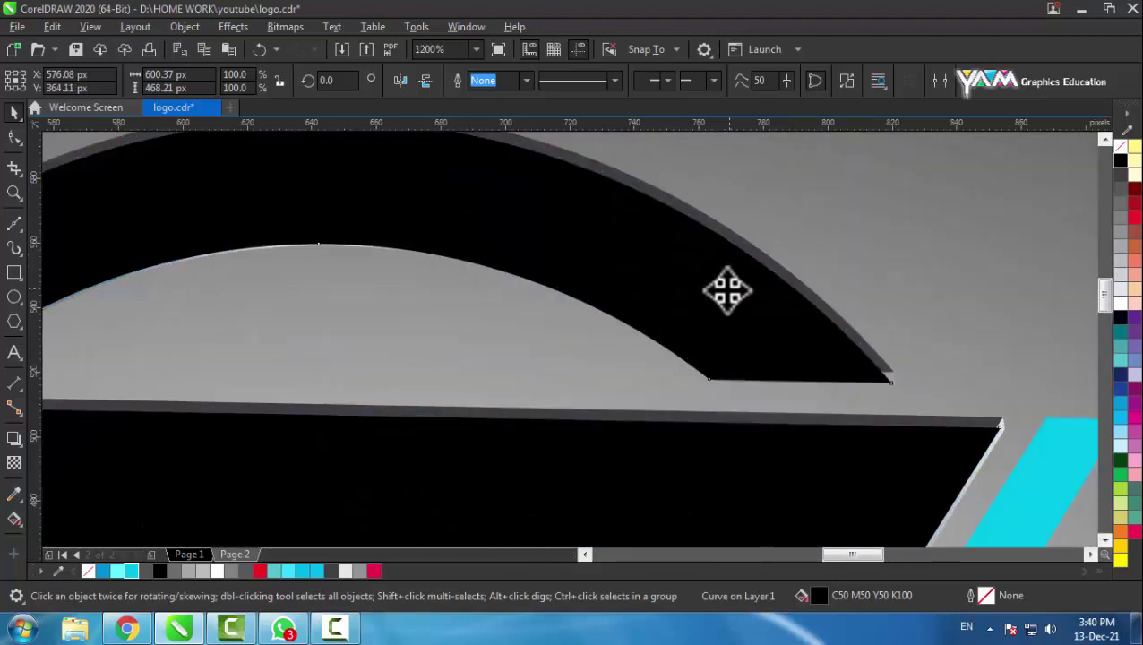
pyautogui.scroll(-1, 687, 265)
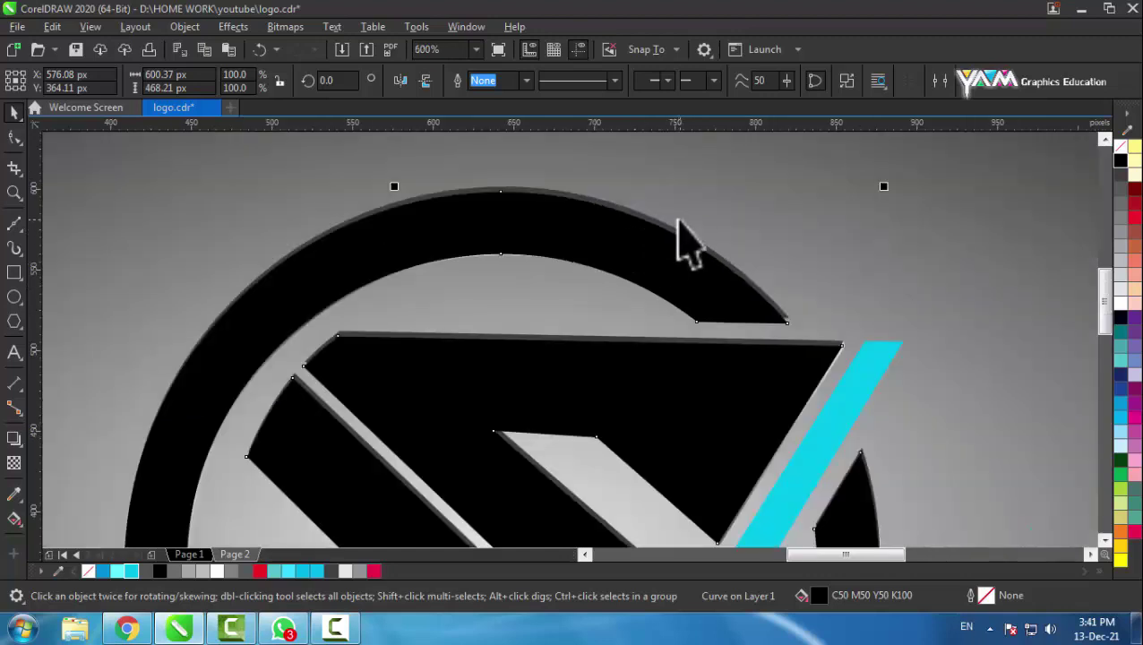
pyautogui.scroll(2, 681, 235)
pyautogui.moveTo(612, 343); pyautogui.dragTo(620, 309)
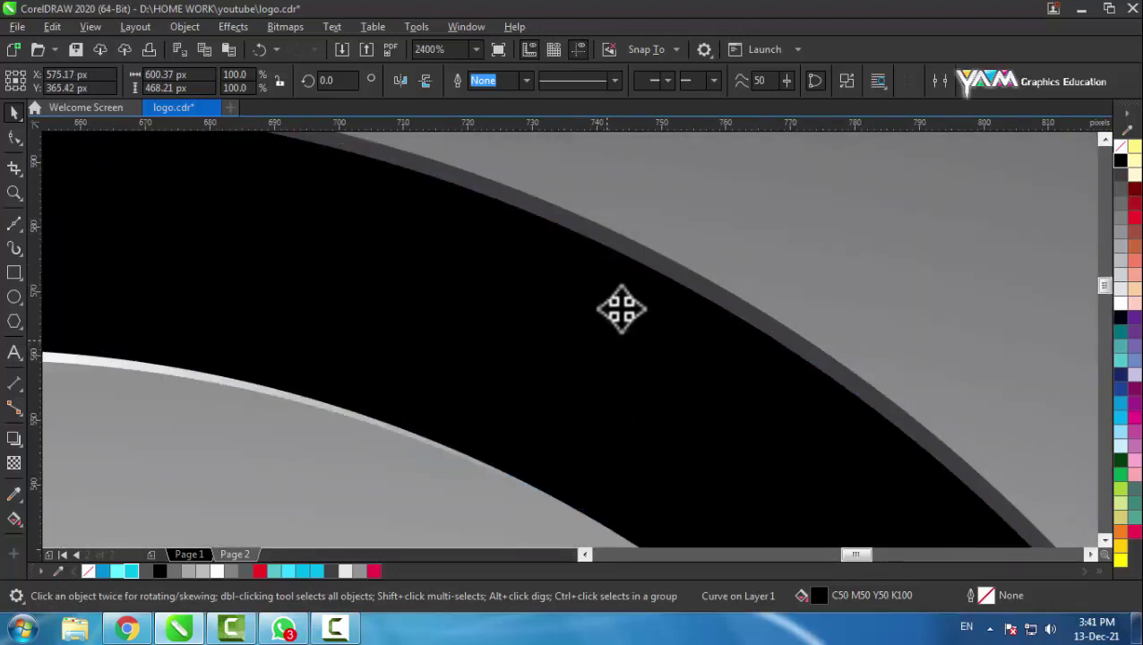
pyautogui.scroll(-2, 645, 286)
pyautogui.scroll(-3, 716, 255)
pyautogui.click(761, 232)
pyautogui.scroll(3, 694, 240)
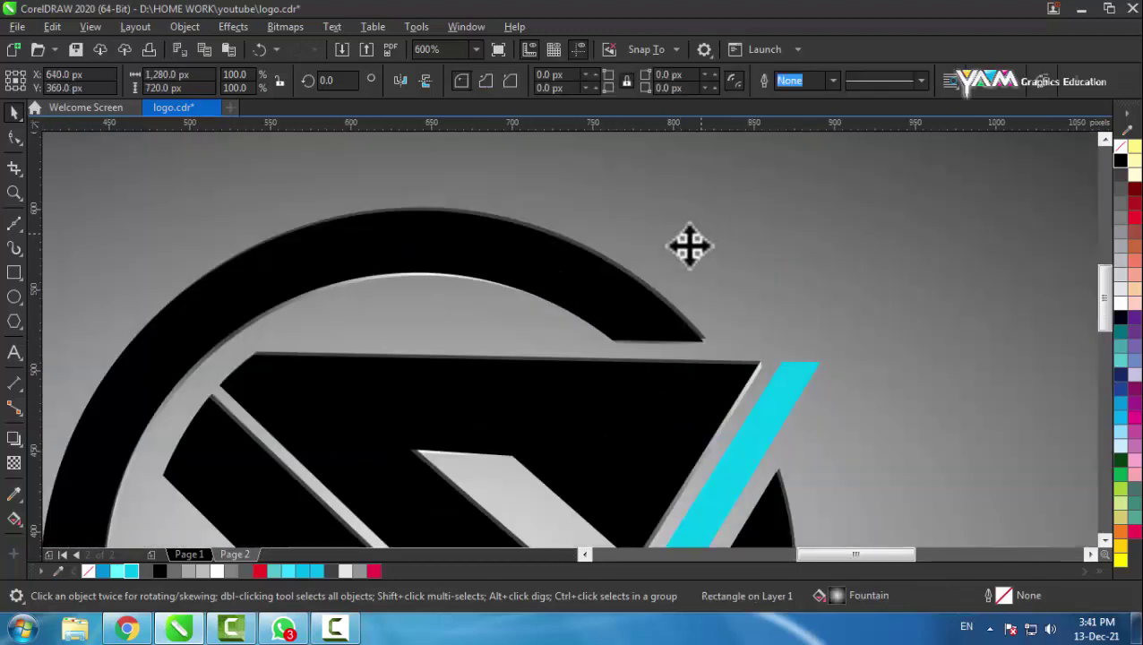
pyautogui.scroll(1, 637, 287)
pyautogui.moveTo(632, 305); pyautogui.dragTo(634, 308)
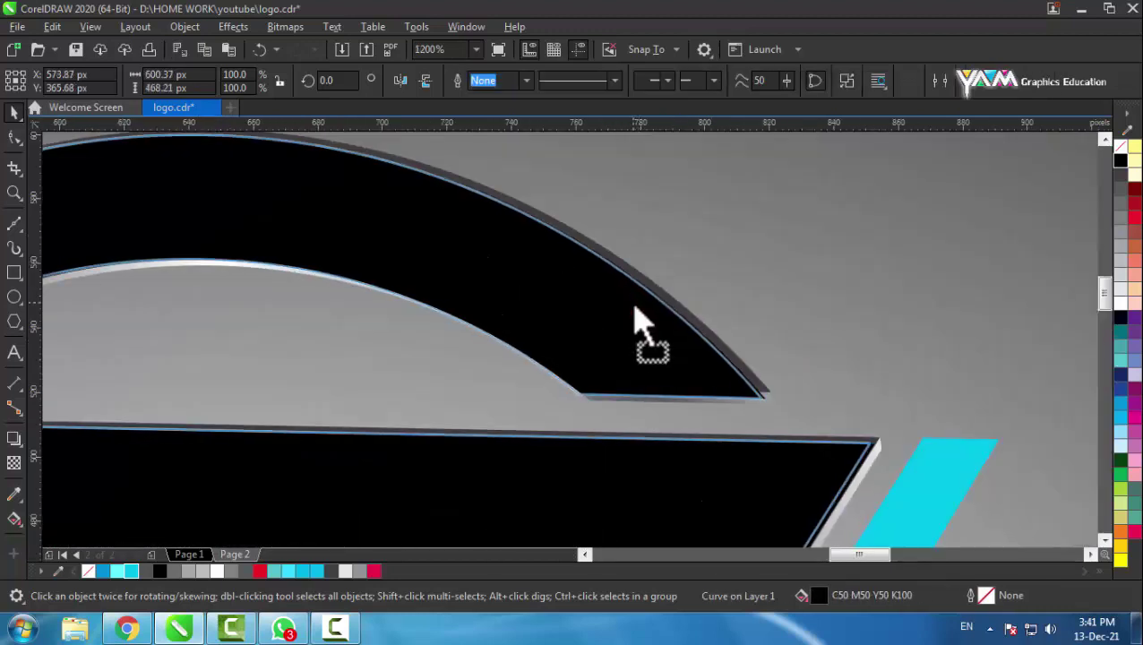
# Duplicate the black copy with Ctrl+D, offset it slightly, and select both black shapes.
pyautogui.click(830, 275)
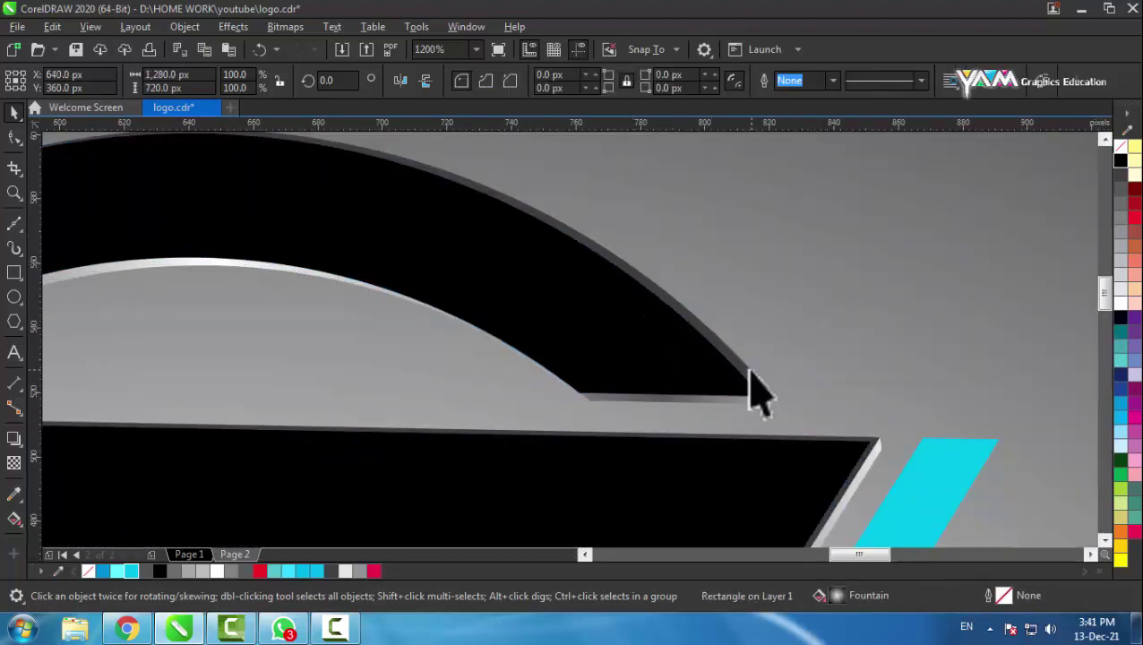
pyautogui.click(770, 374)
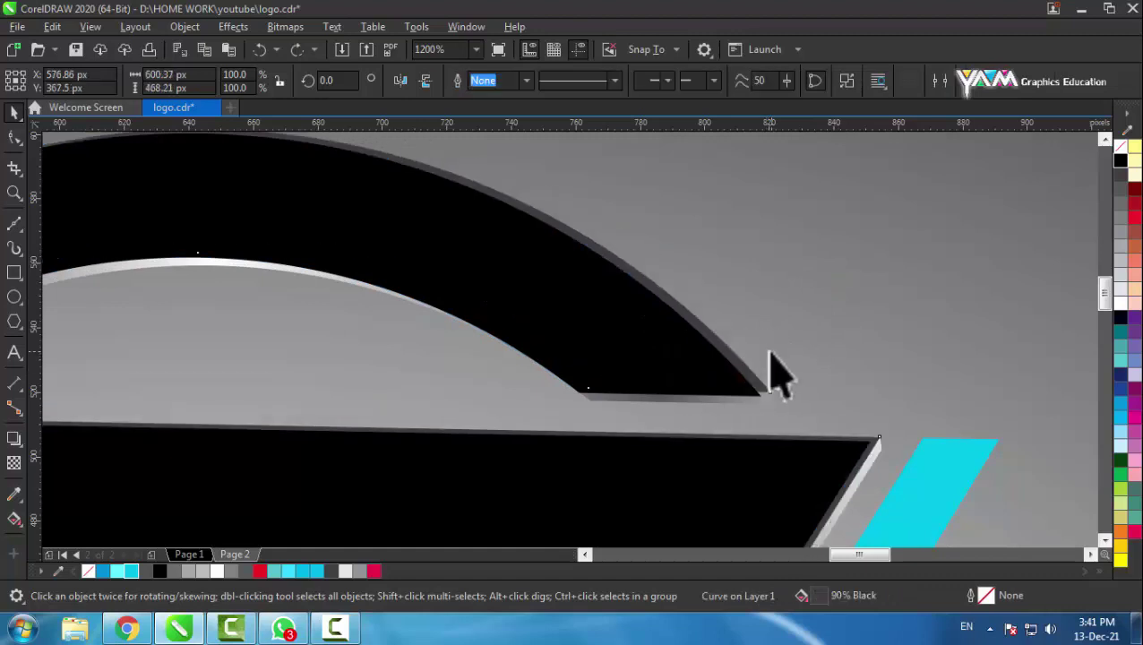
pyautogui.hotkey('ctrl', 'd')
pyautogui.scroll(-3, 745, 340)
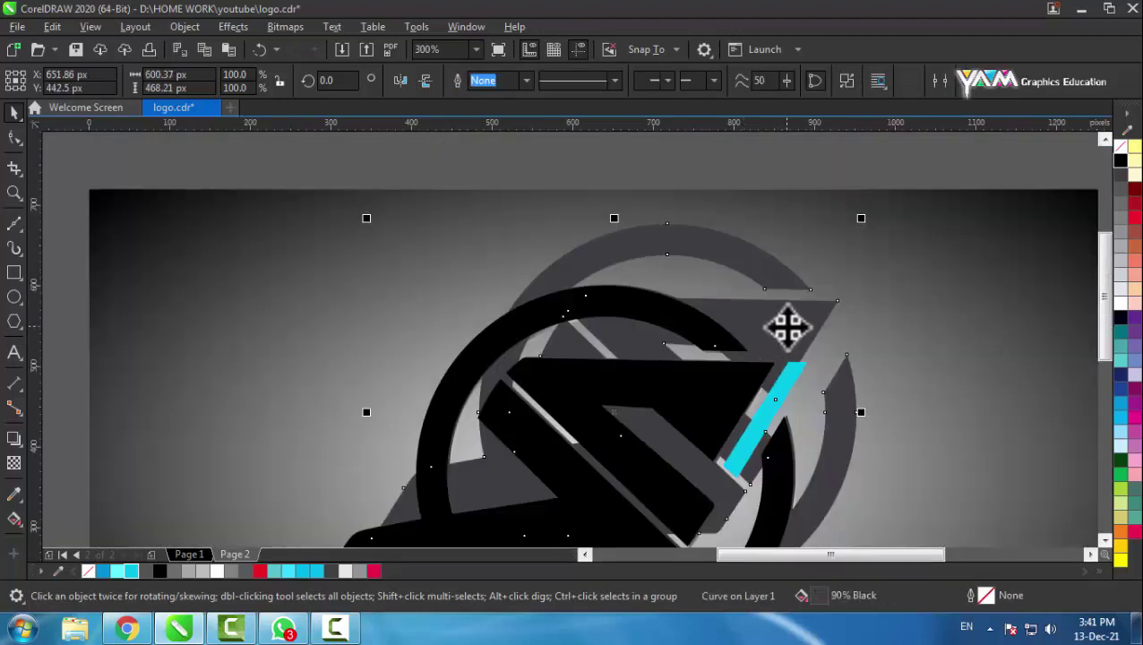
pyautogui.moveTo(778, 357)
pyautogui.mouseDown()
pyautogui.moveTo(733, 401)
pyautogui.moveTo(757, 372)
pyautogui.mouseUp()
pyautogui.scroll(3, 737, 382)
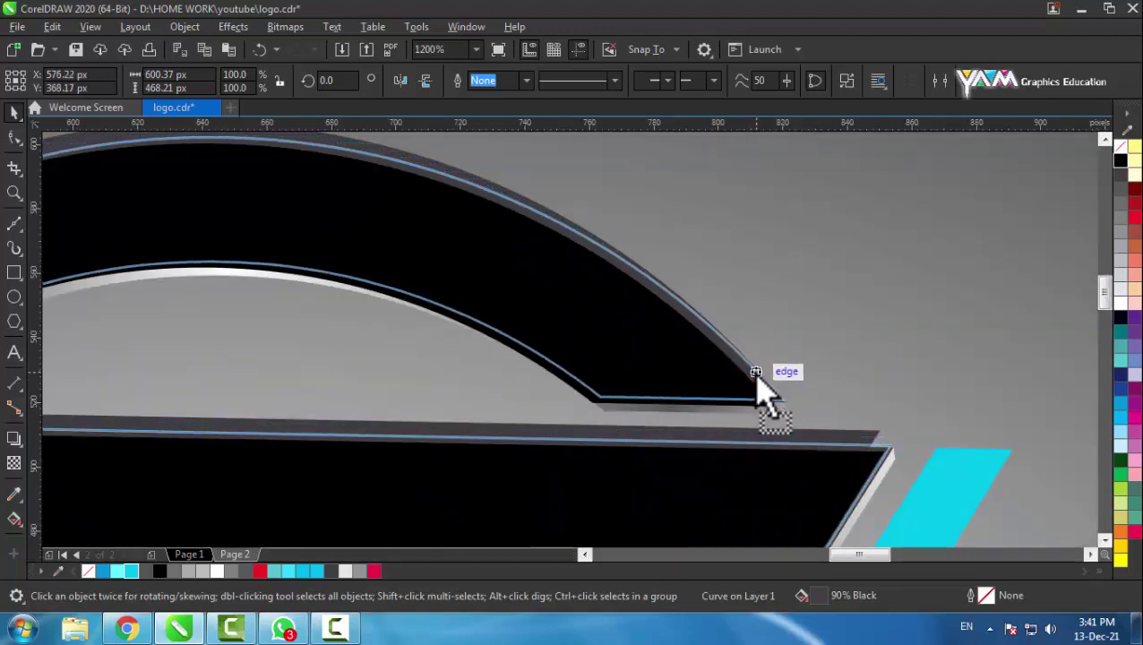
pyautogui.moveTo(757, 372); pyautogui.dragTo(743, 357)
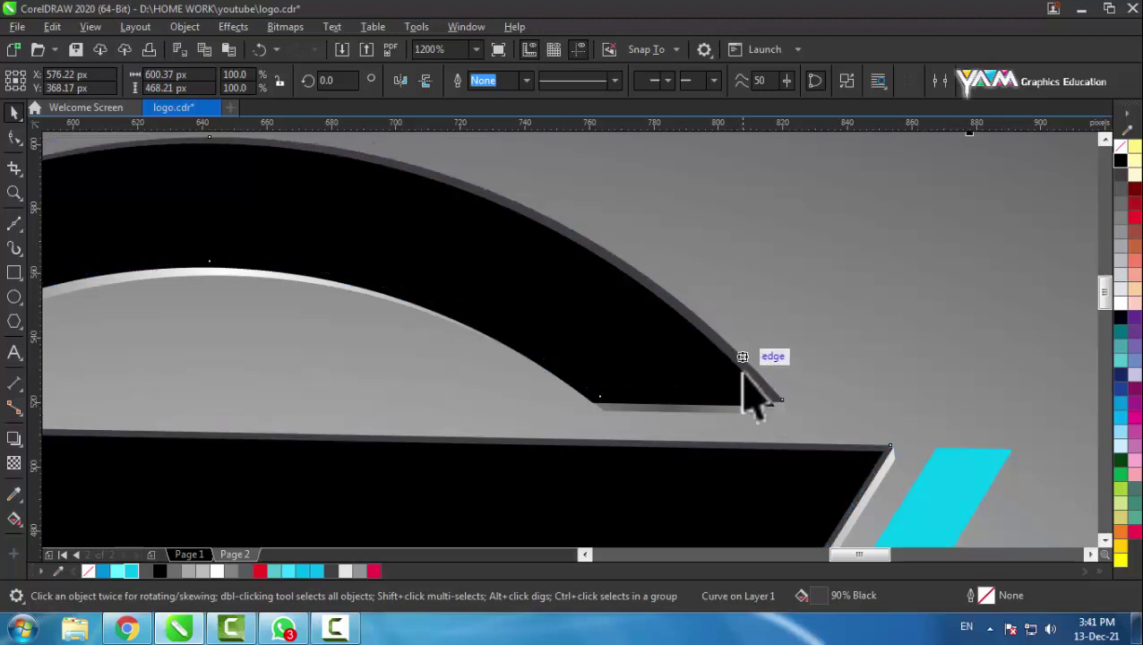
pyautogui.click(672, 384)
pyautogui.keyDown('shift'); pyautogui.click(728, 347); pyautogui.keyUp('shift')
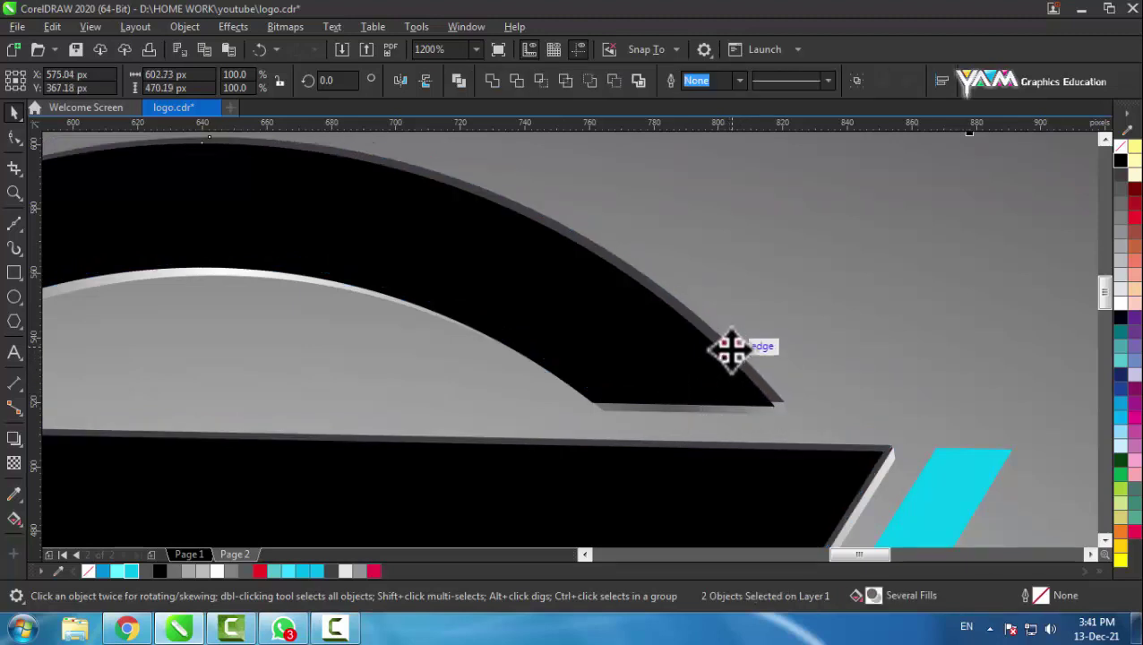
pyautogui.moveTo(730, 349); pyautogui.dragTo(981, 319)
pyautogui.hotkey('ctrl', 'z')
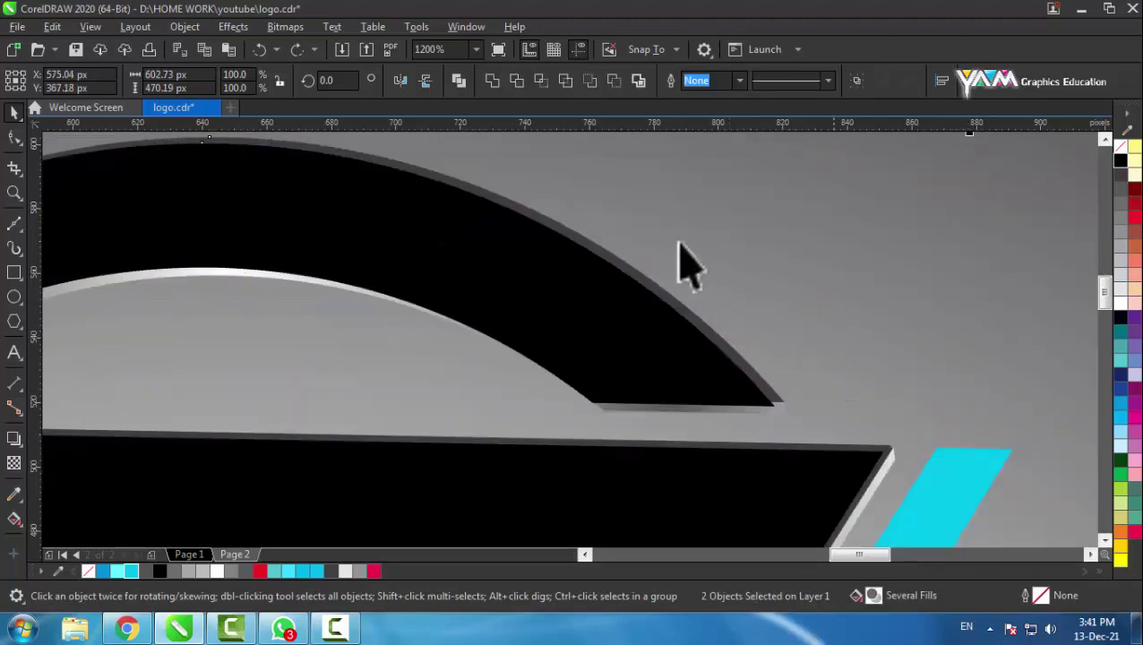
# Trim the front black shape from the back one with Back Minus Front.
pyautogui.click(616, 86)
pyautogui.click(778, 203)
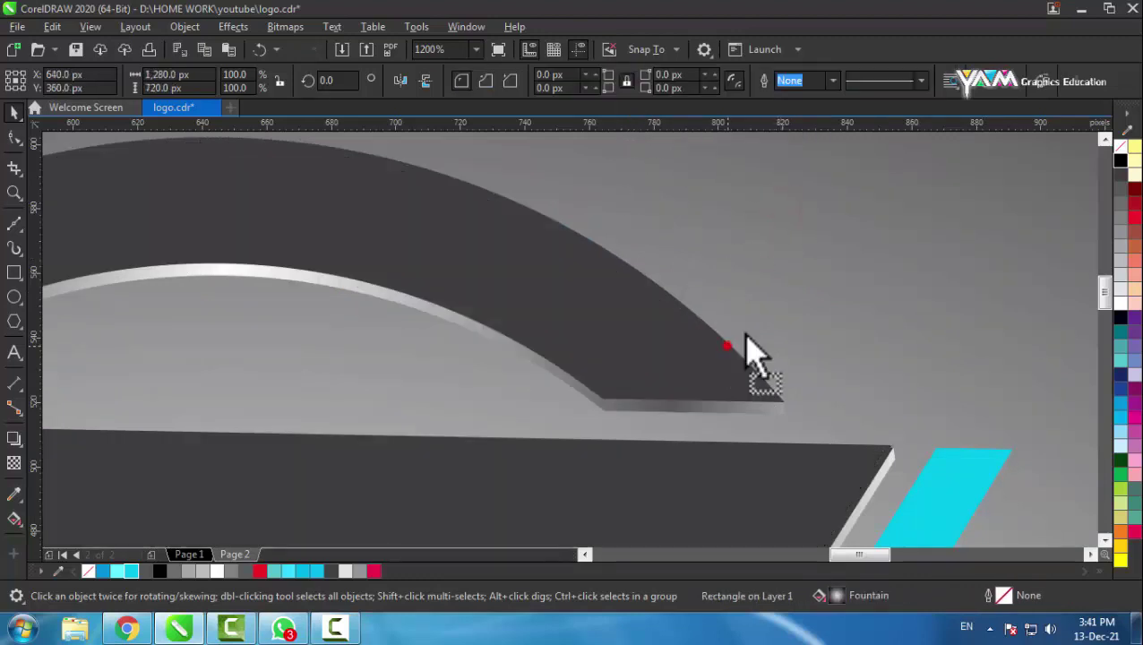
pyautogui.click(751, 354)
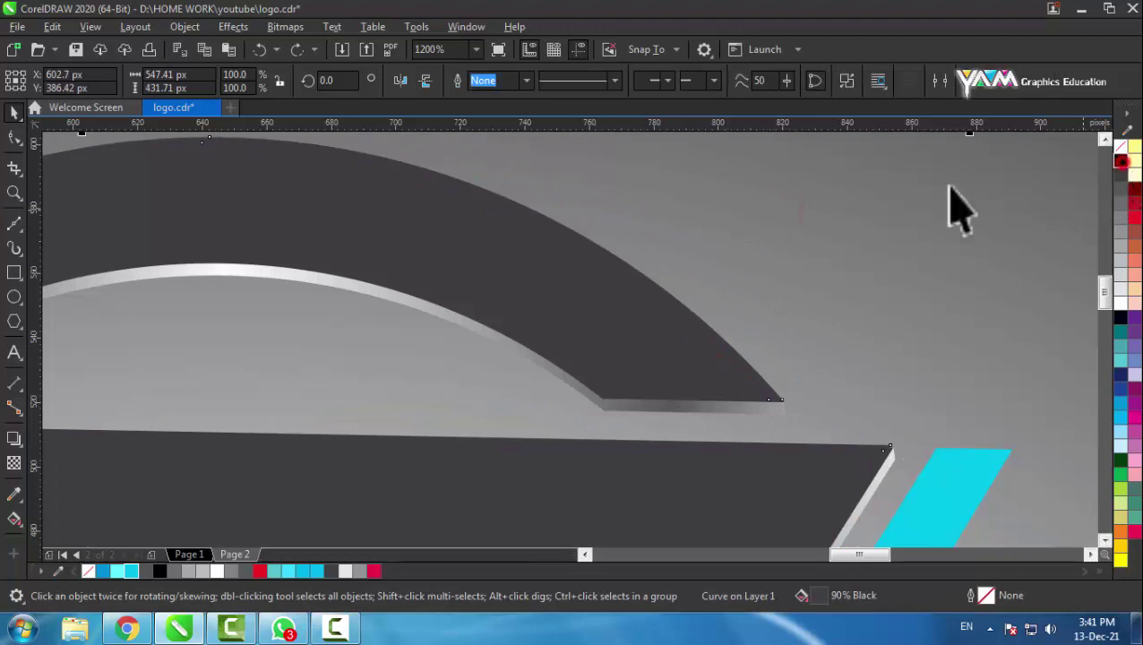
pyautogui.click(768, 248)
pyautogui.scroll(-2, 777, 250)
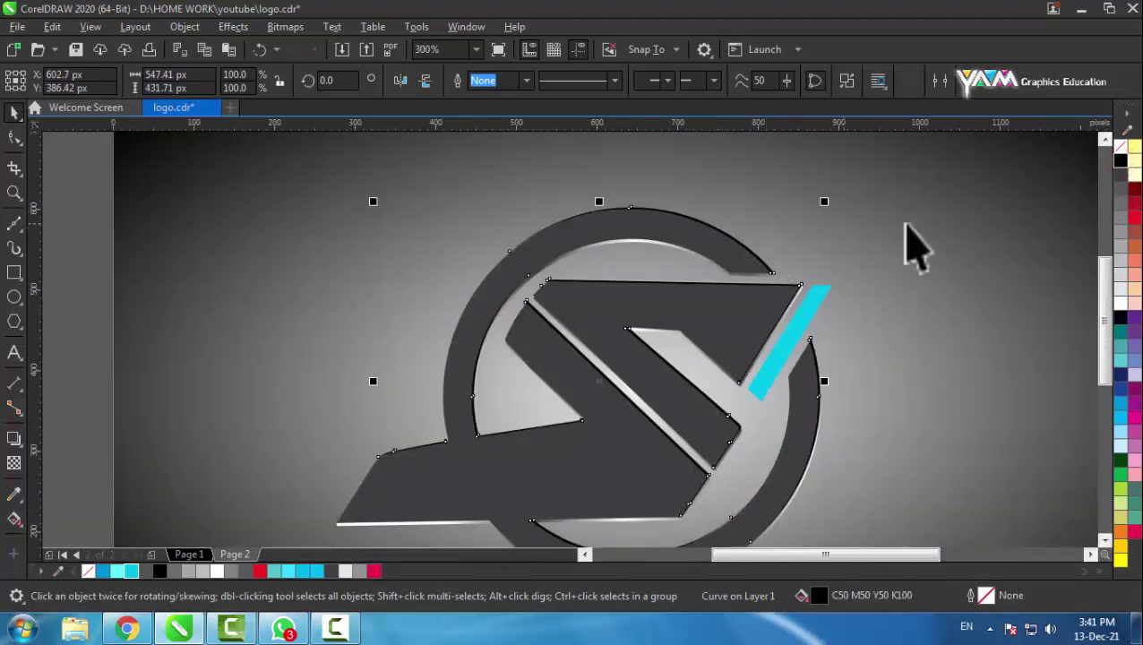
pyautogui.click(932, 228)
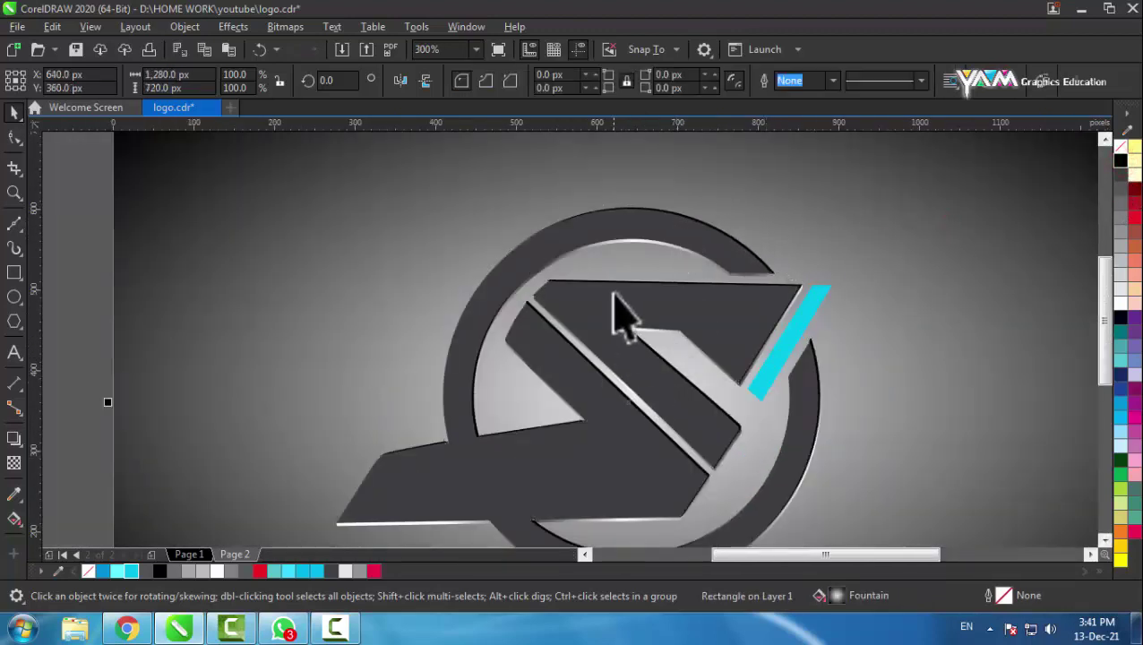
pyautogui.moveTo(755, 275); pyautogui.dragTo(412, 269)
pyautogui.moveTo(637, 262)
pyautogui.mouseDown()
pyautogui.moveTo(922, 291)
pyautogui.moveTo(976, 278)
pyautogui.mouseUp()
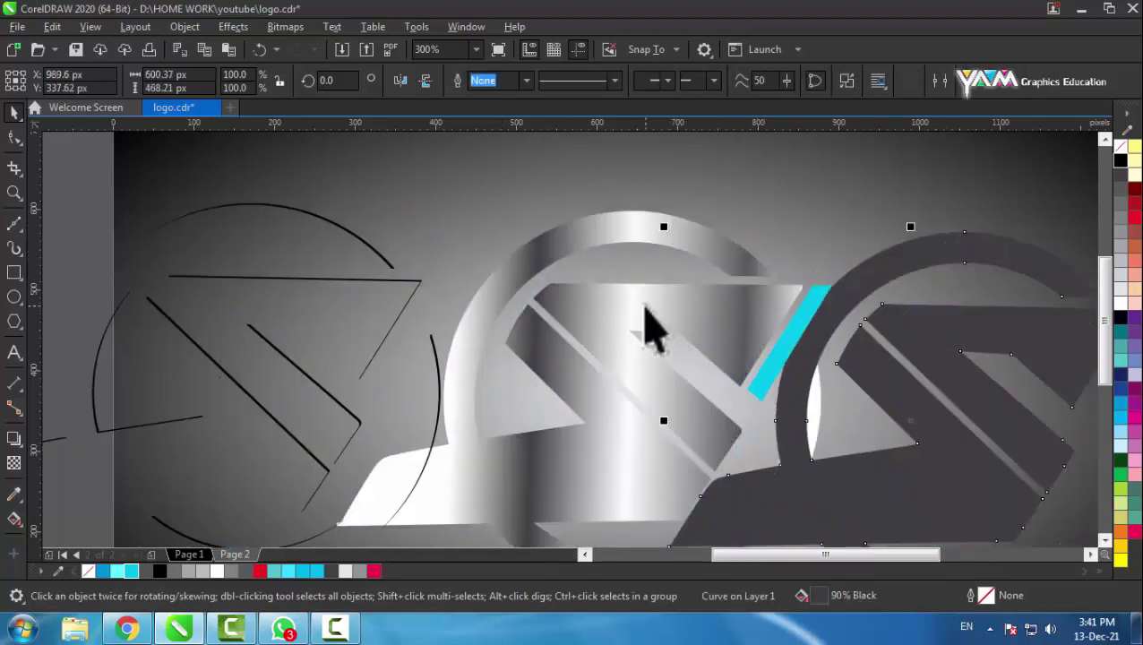
pyautogui.hotkey('ctrl', 'z')
pyautogui.hotkey('ctrl', 'z')
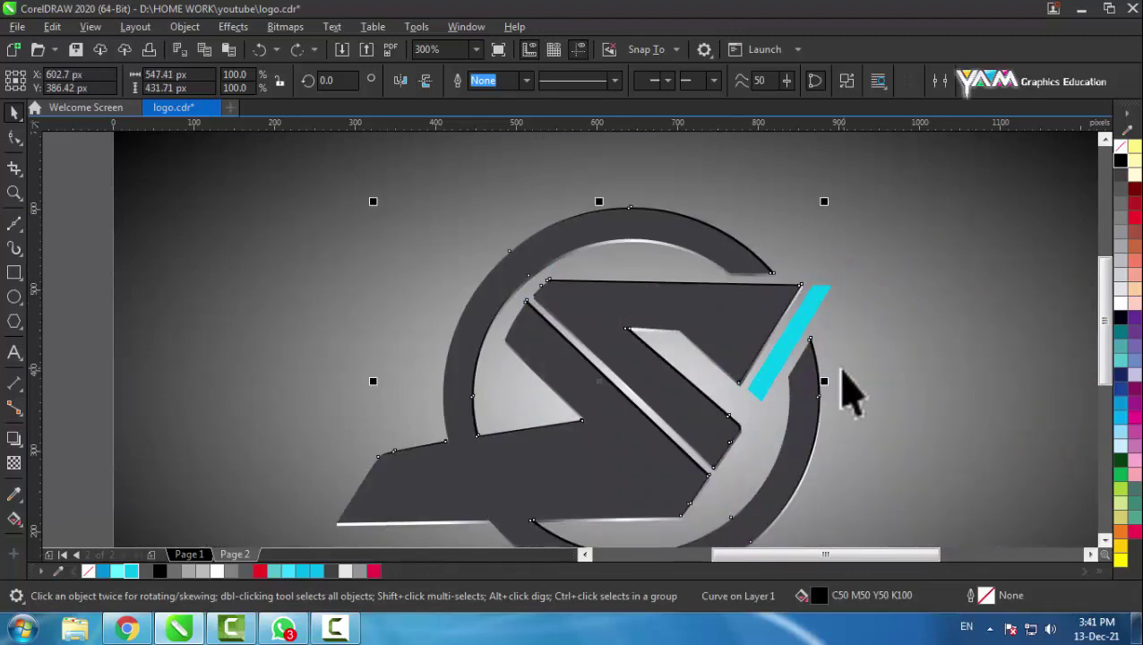
# Nudge the black sliver to meet the logo tip and inspect the edges.
pyautogui.scroll(2, 842, 385)
pyautogui.scroll(2, 806, 331)
pyautogui.scroll(-4, 812, 306)
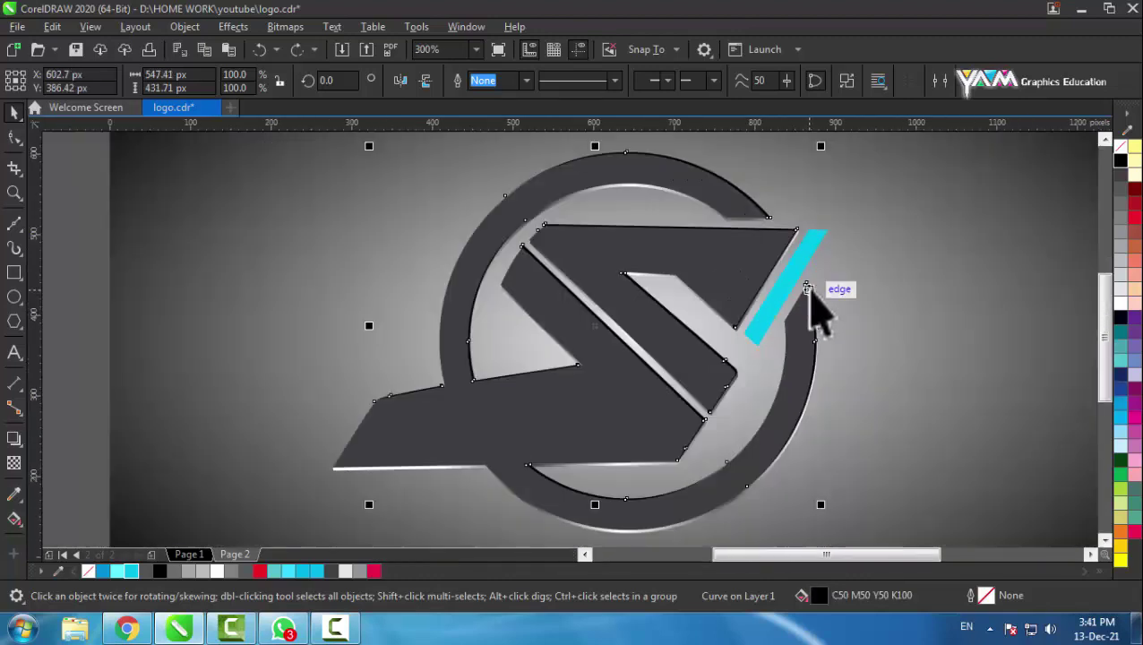
pyautogui.scroll(4, 759, 212)
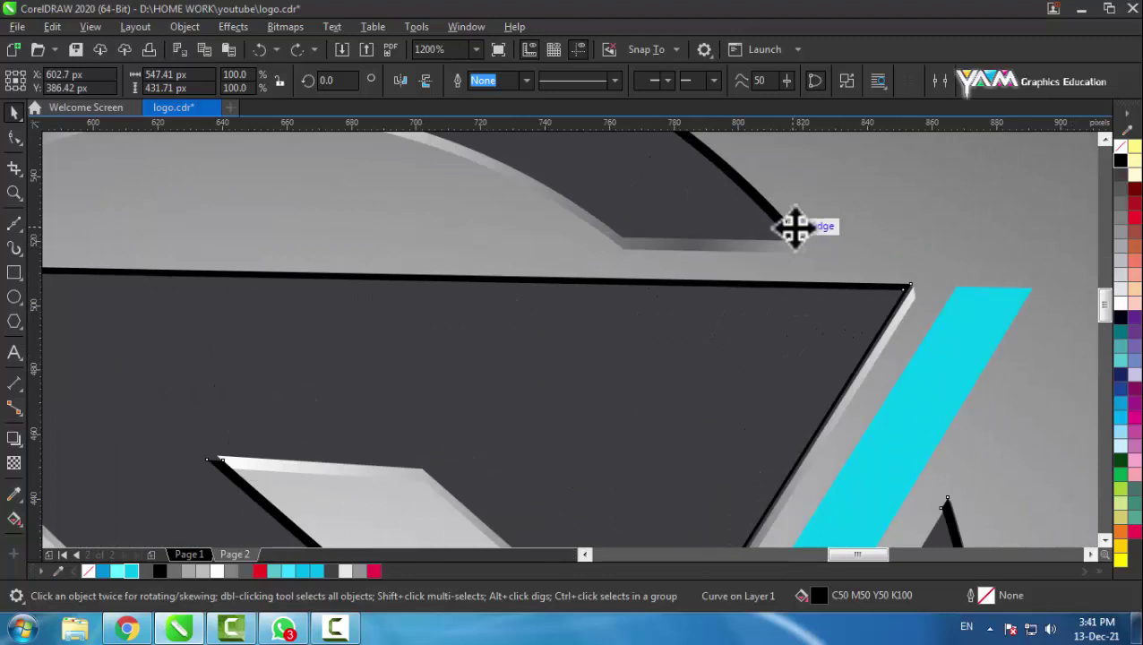
pyautogui.scroll(2, 794, 228)
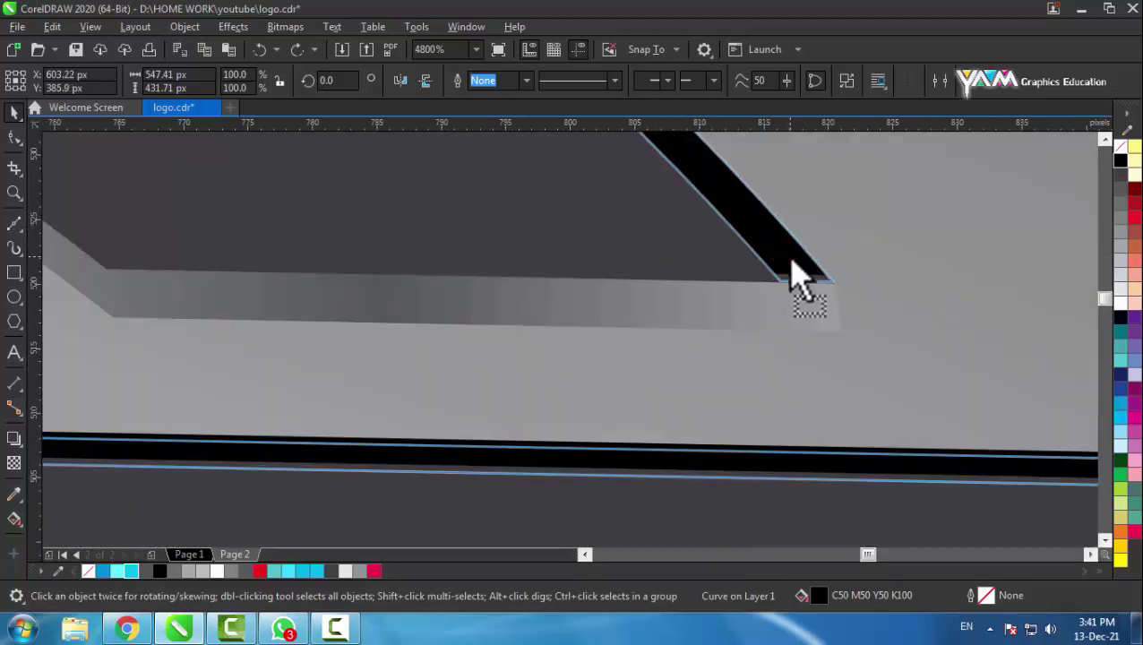
pyautogui.moveTo(787, 255); pyautogui.dragTo(817, 276)
pyautogui.scroll(3, 817, 276)
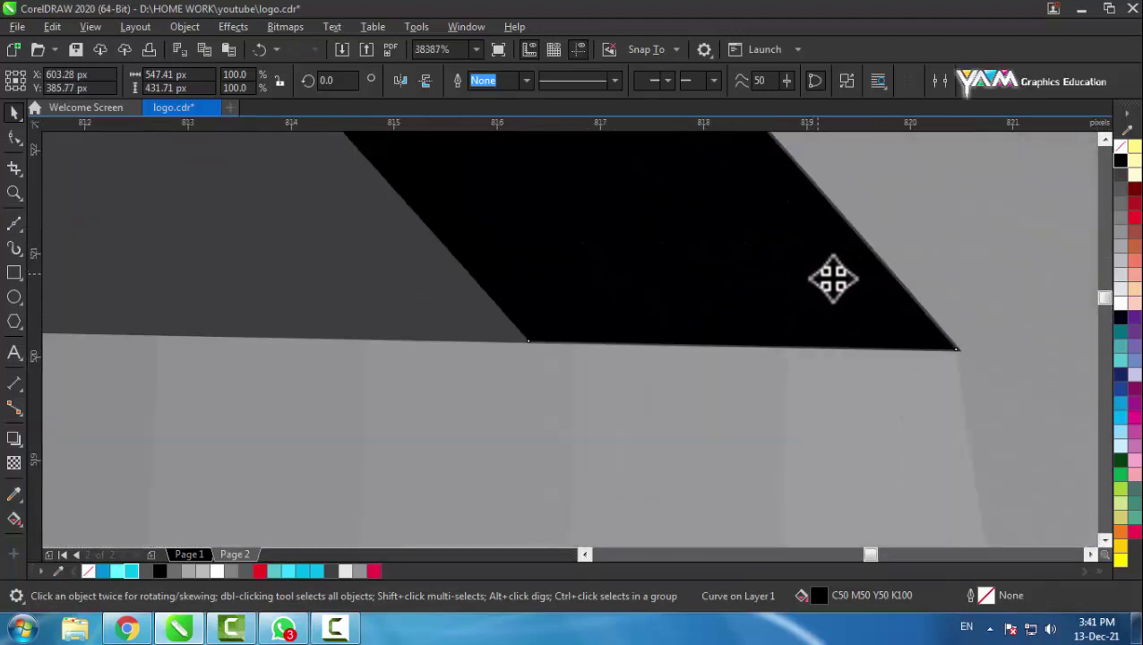
pyautogui.scroll(-1, 806, 273)
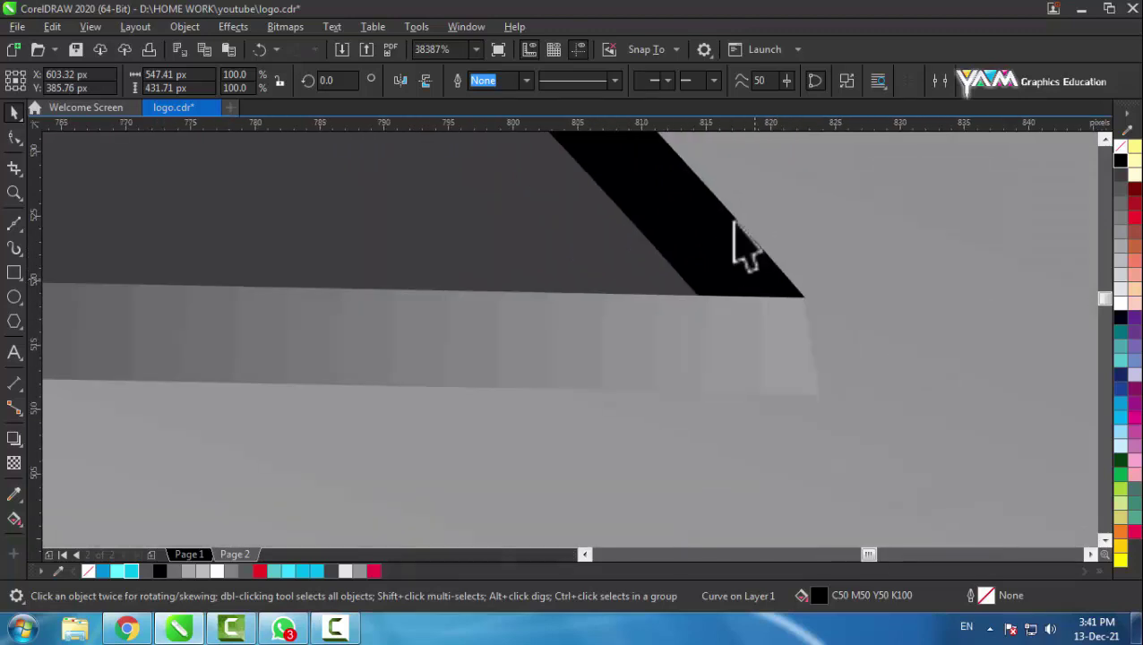
pyautogui.scroll(-2, 748, 247)
pyautogui.scroll(-3, 752, 238)
pyautogui.scroll(-1, 786, 235)
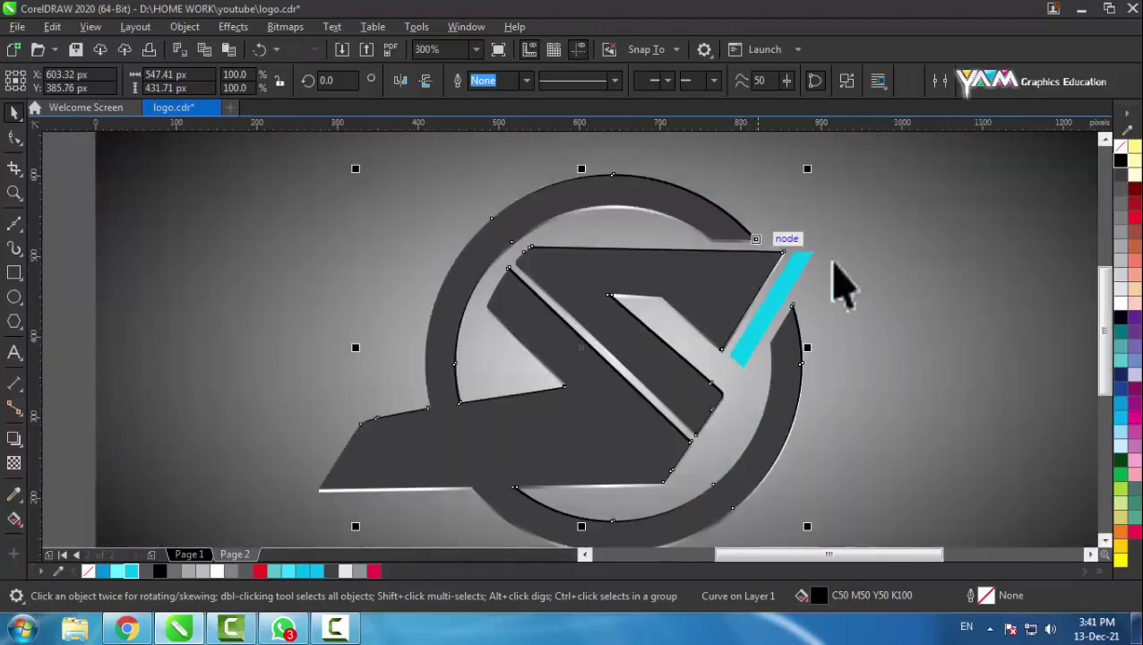
pyautogui.click(921, 258)
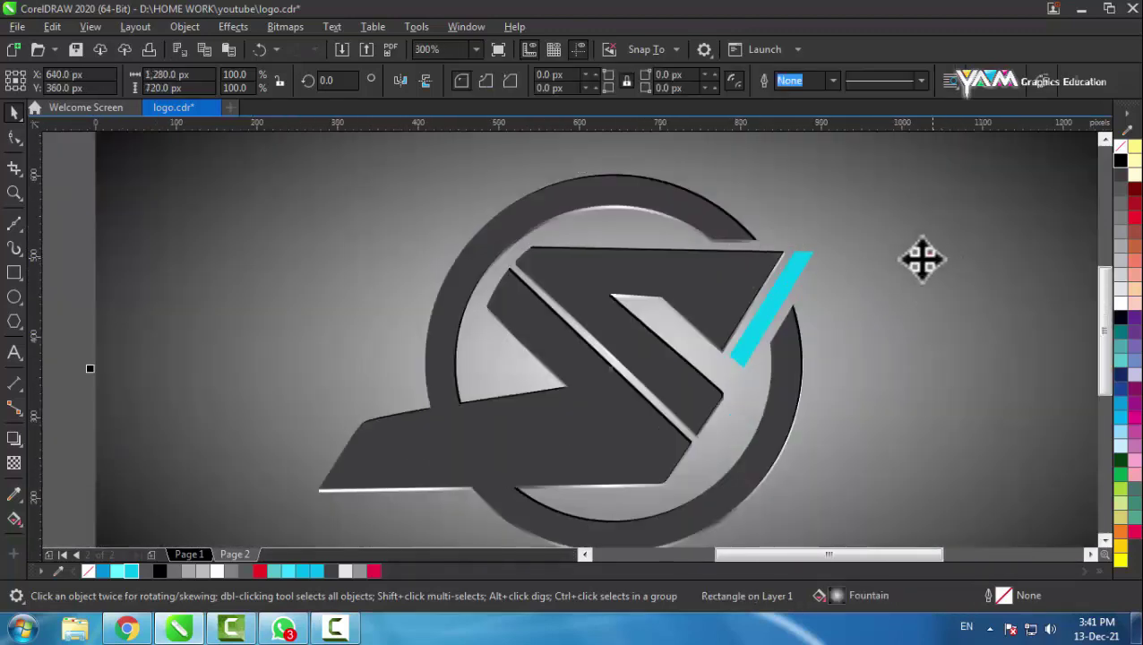
pyautogui.click(614, 409)
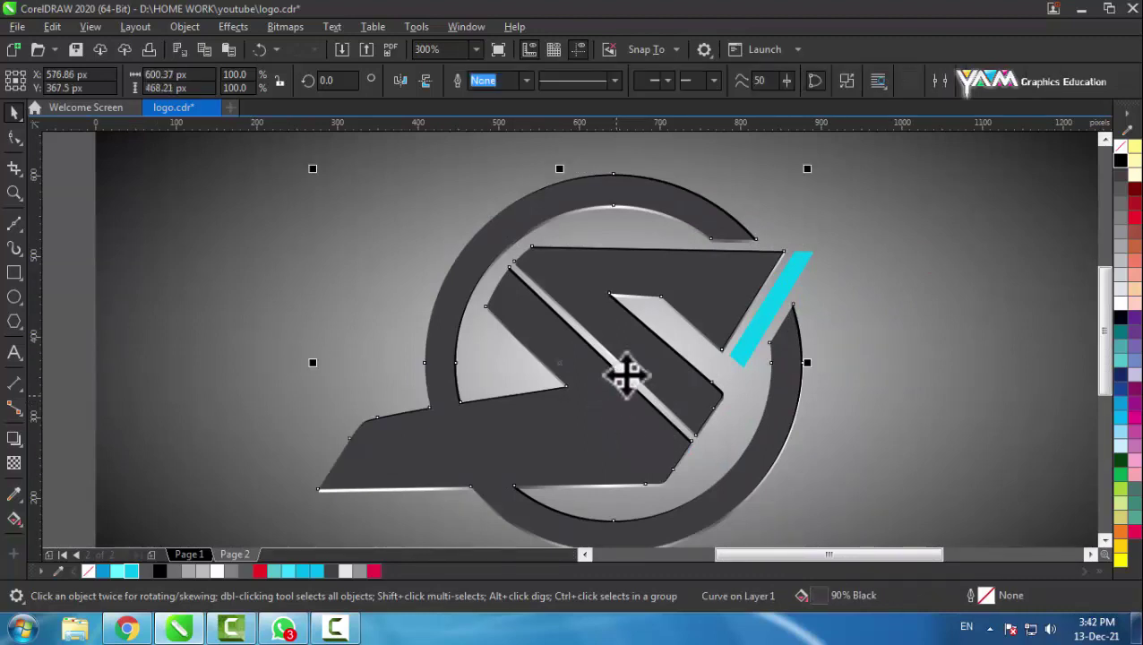
pyautogui.click(59, 294)
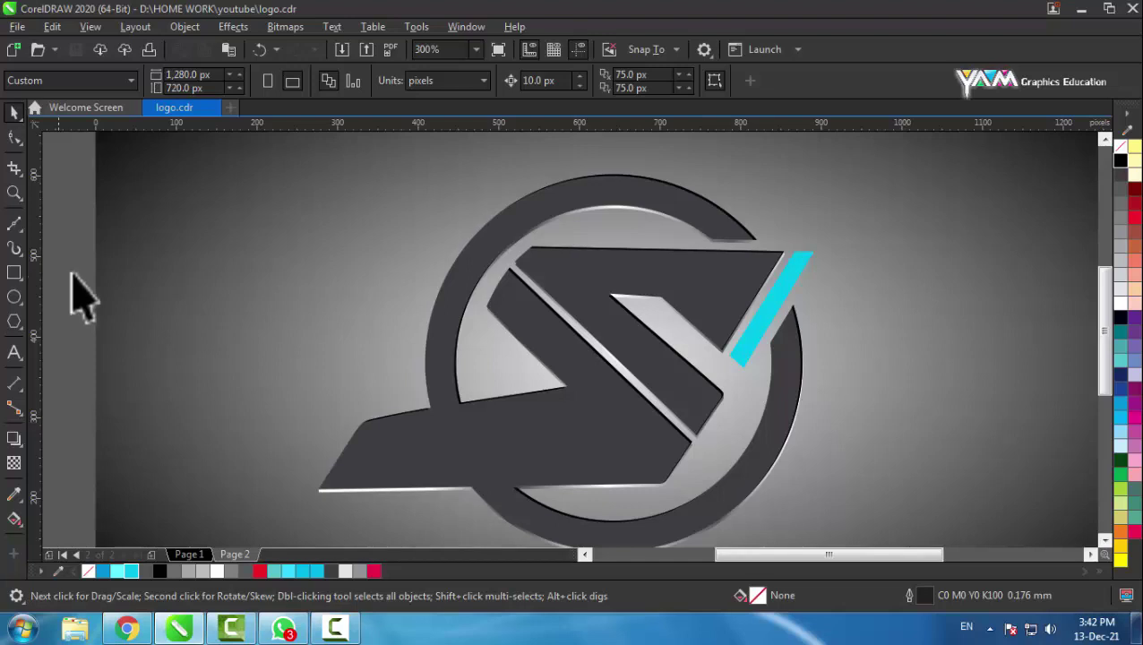
# Draw a closed Bézier wedge from the upper right across the logo to a rounded left tip.
pyautogui.click(13, 224)
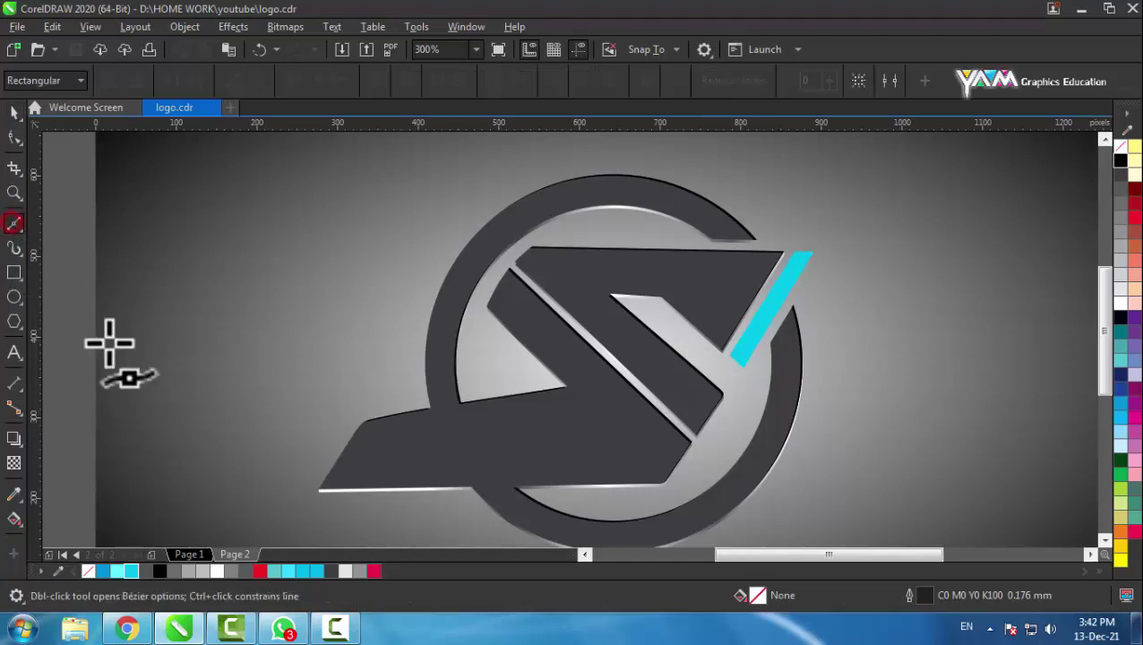
pyautogui.click(339, 371)
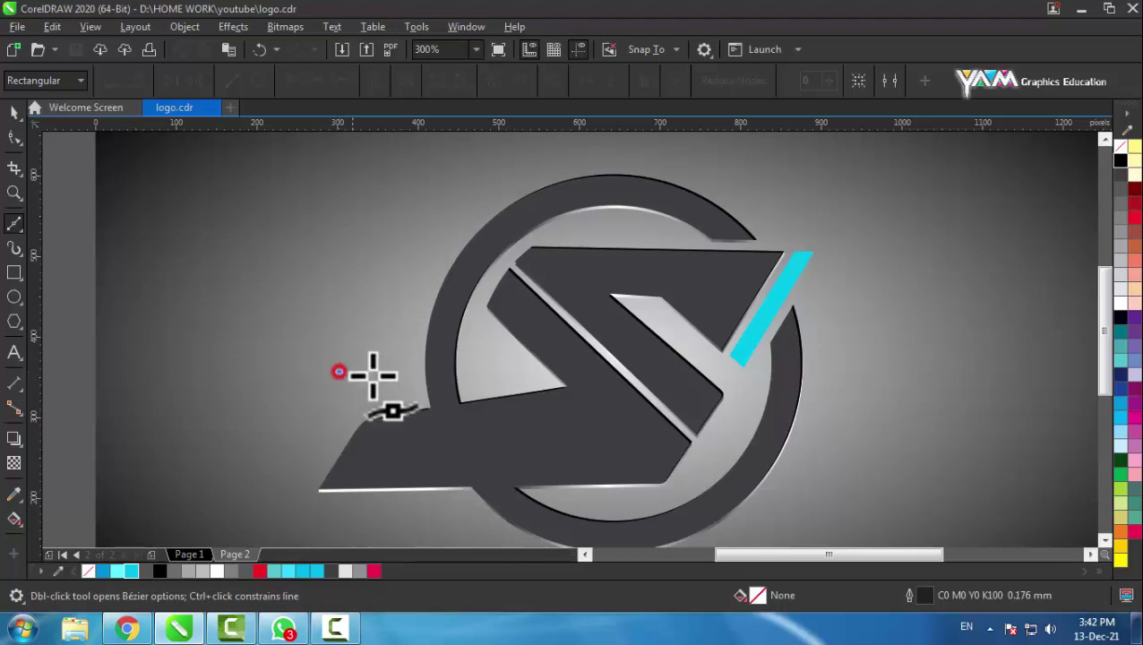
pyautogui.click(838, 259)
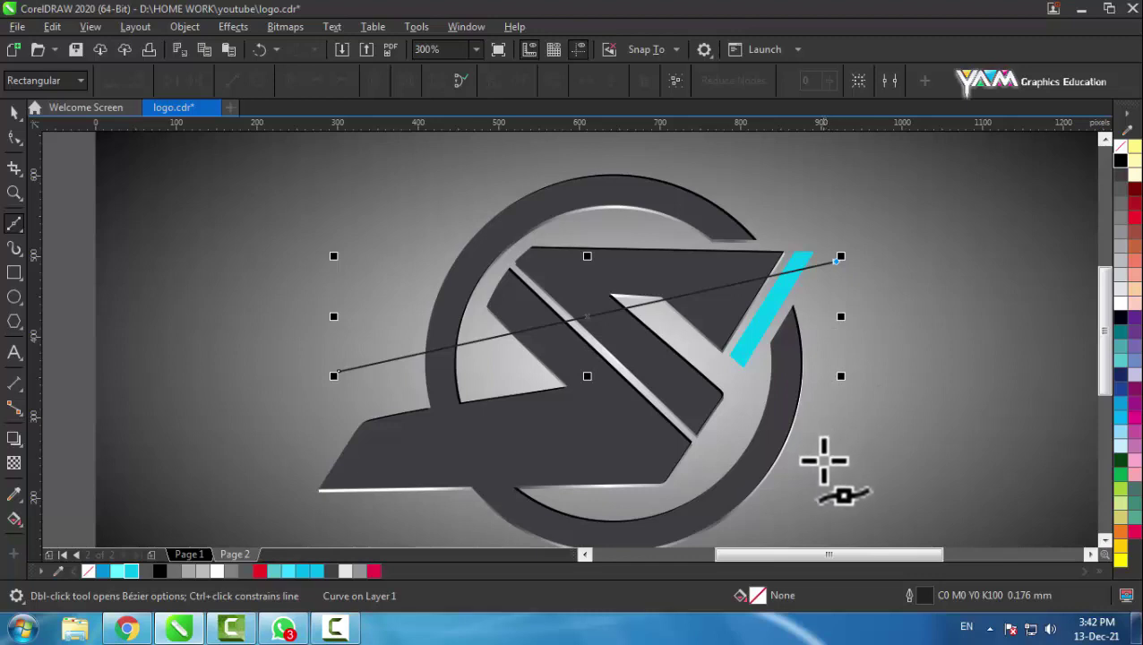
pyautogui.click(812, 476)
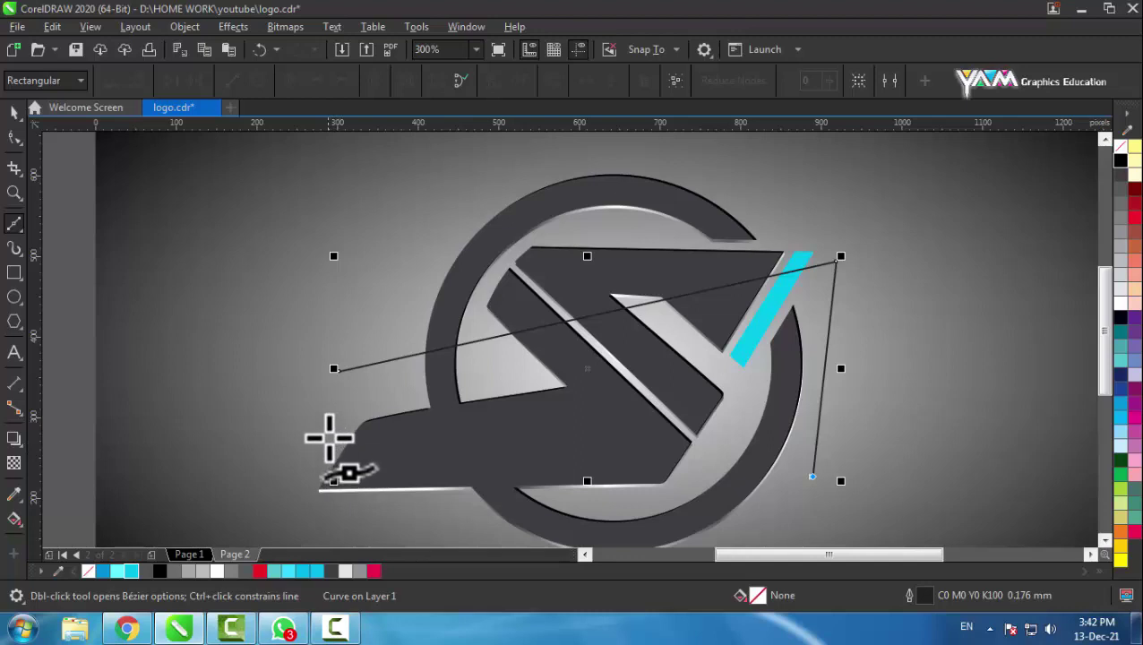
pyautogui.moveTo(322, 443); pyautogui.dragTo(151, 463)
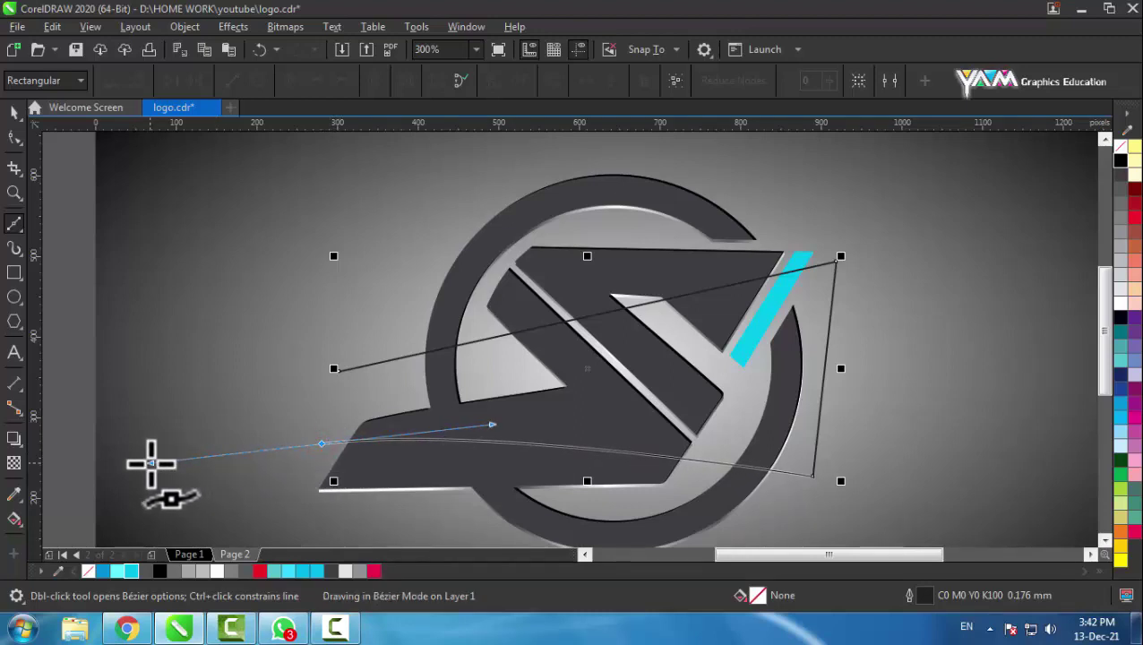
pyautogui.click(248, 404)
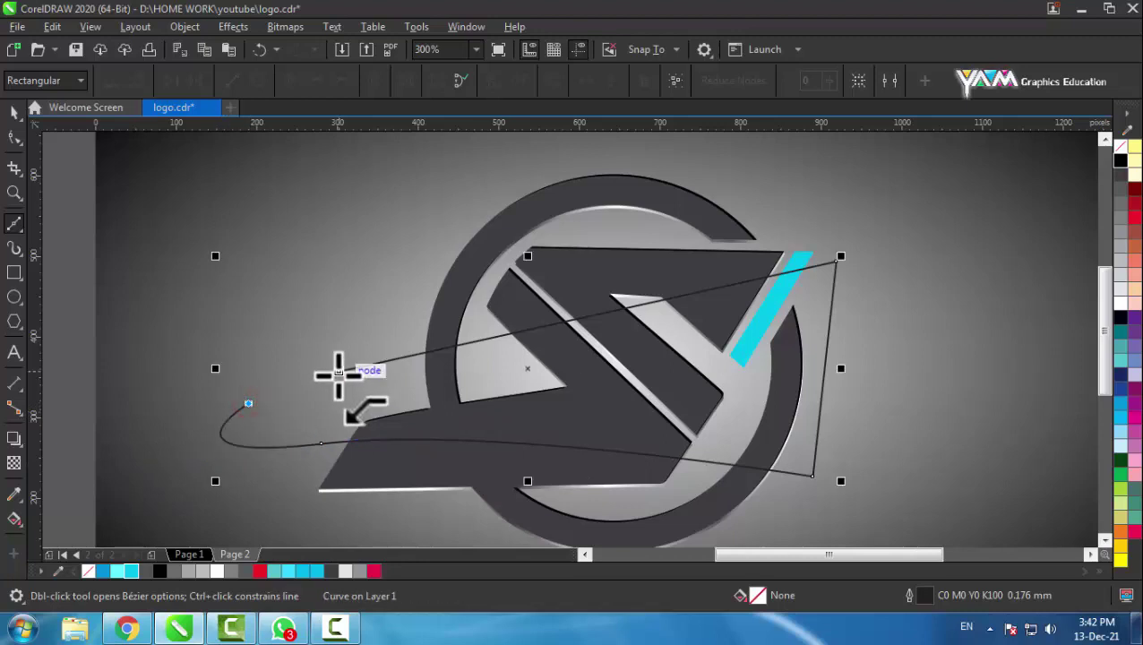
pyautogui.click(340, 370)
pyautogui.scroll(3, 349, 373)
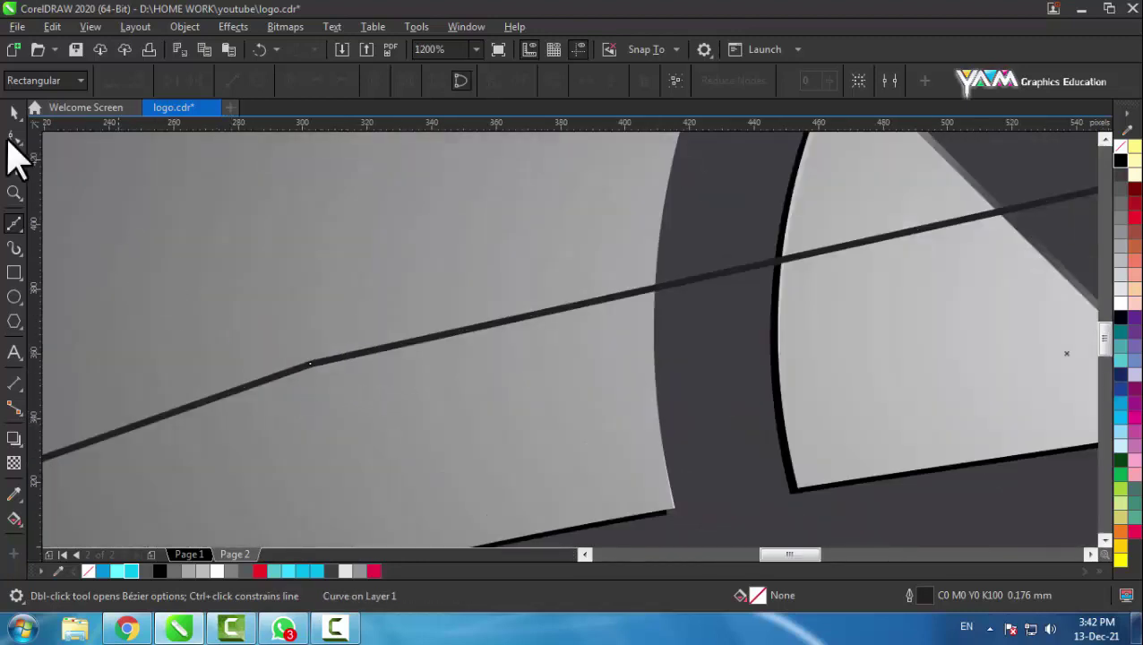
pyautogui.click(14, 112)
pyautogui.scroll(-1, 307, 268)
pyautogui.scroll(-1, 306, 268)
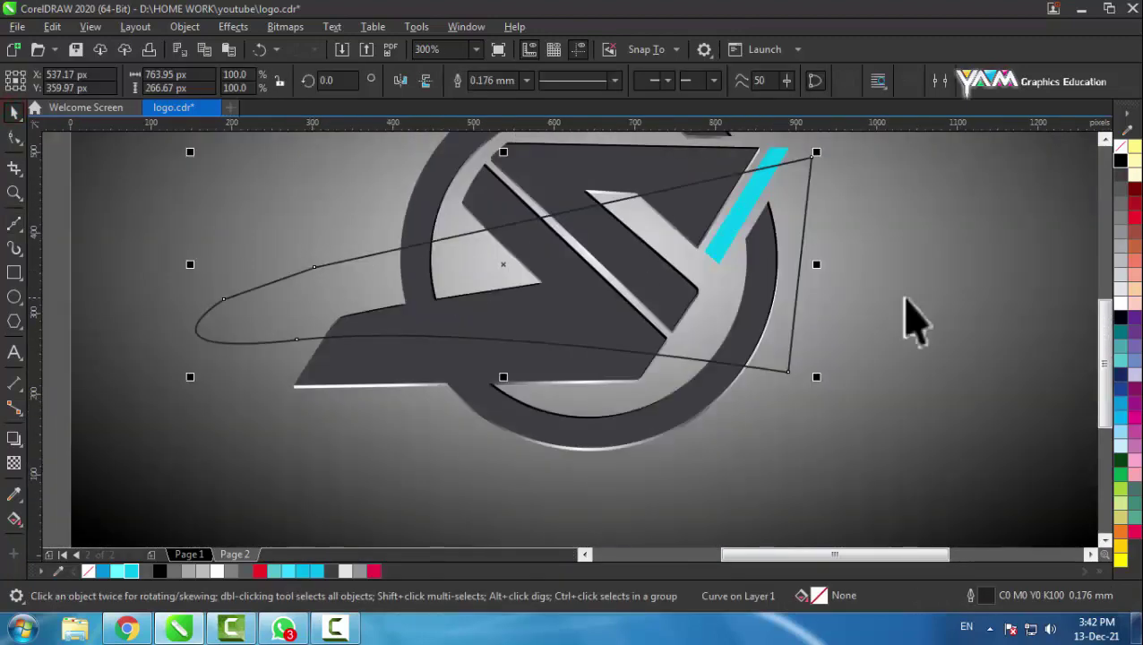
# Fill the sweeping wedge black, remove its outline, and drag its left tip out into a long point.
pyautogui.click(1119, 160)
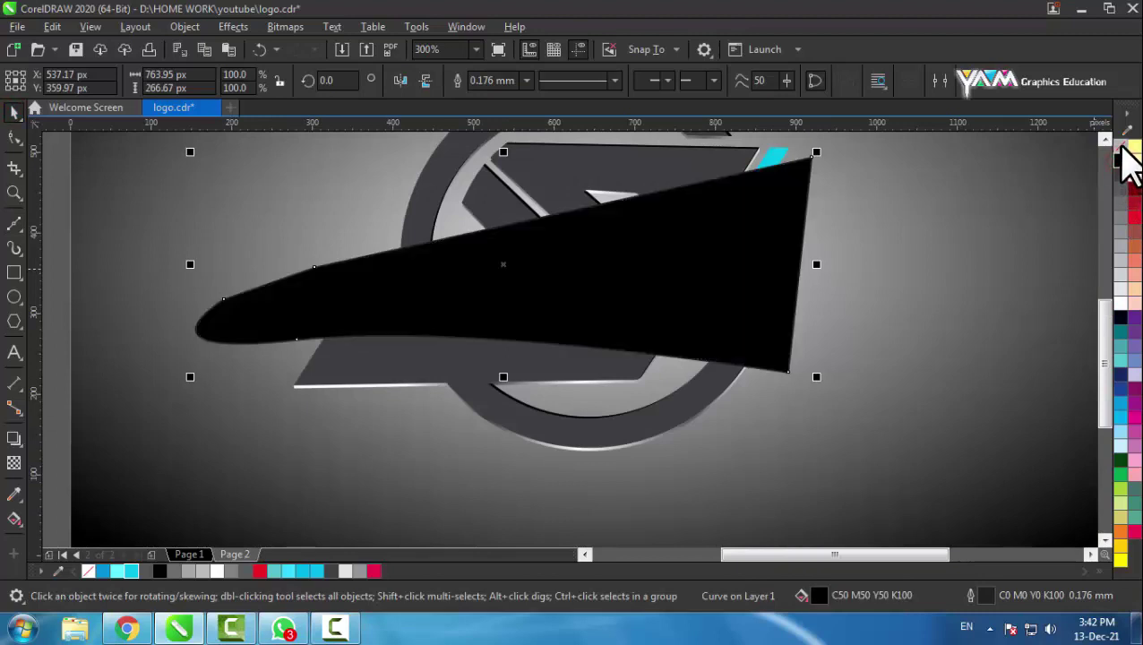
pyautogui.rightClick(1121, 147)
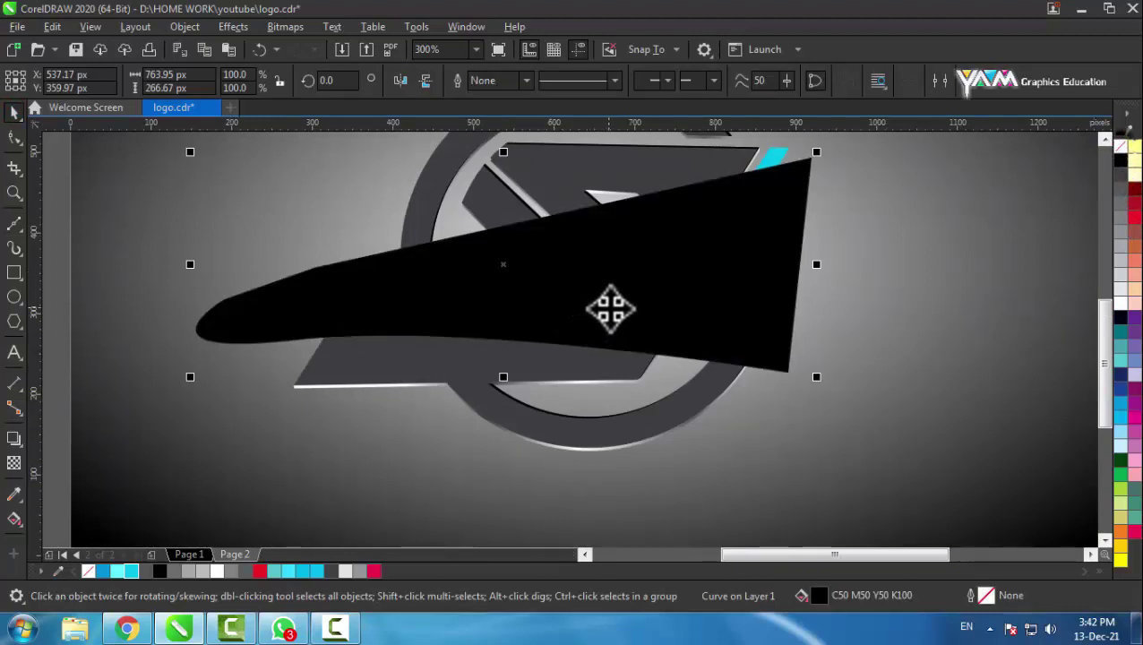
pyautogui.click(14, 137)
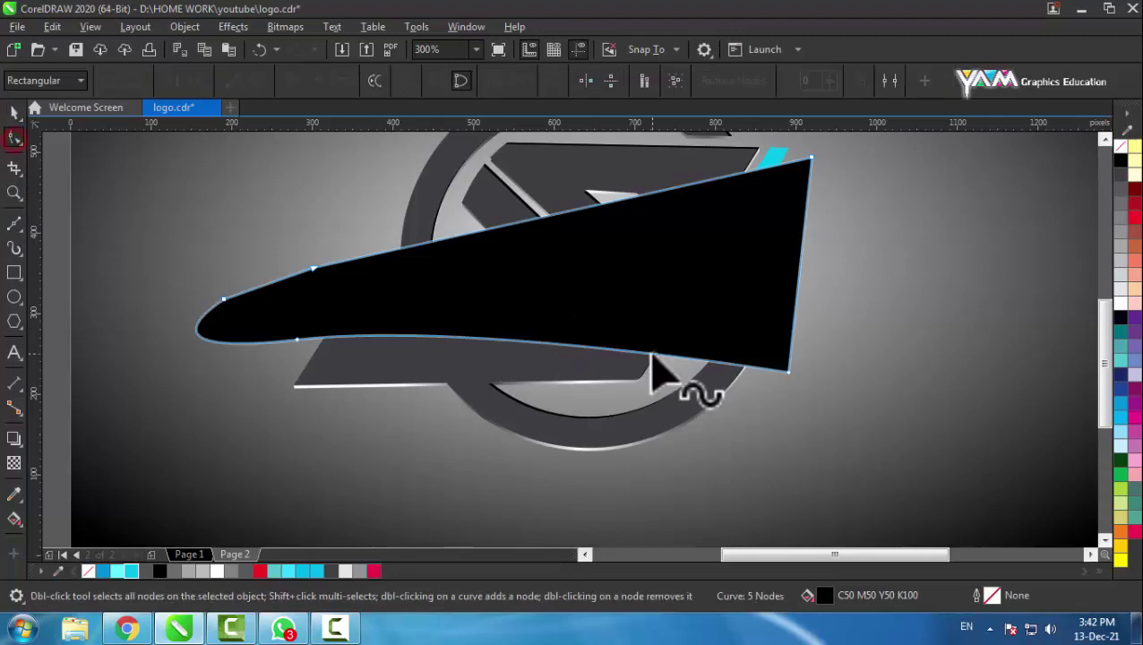
pyautogui.moveTo(461, 331); pyautogui.dragTo(605, 308)
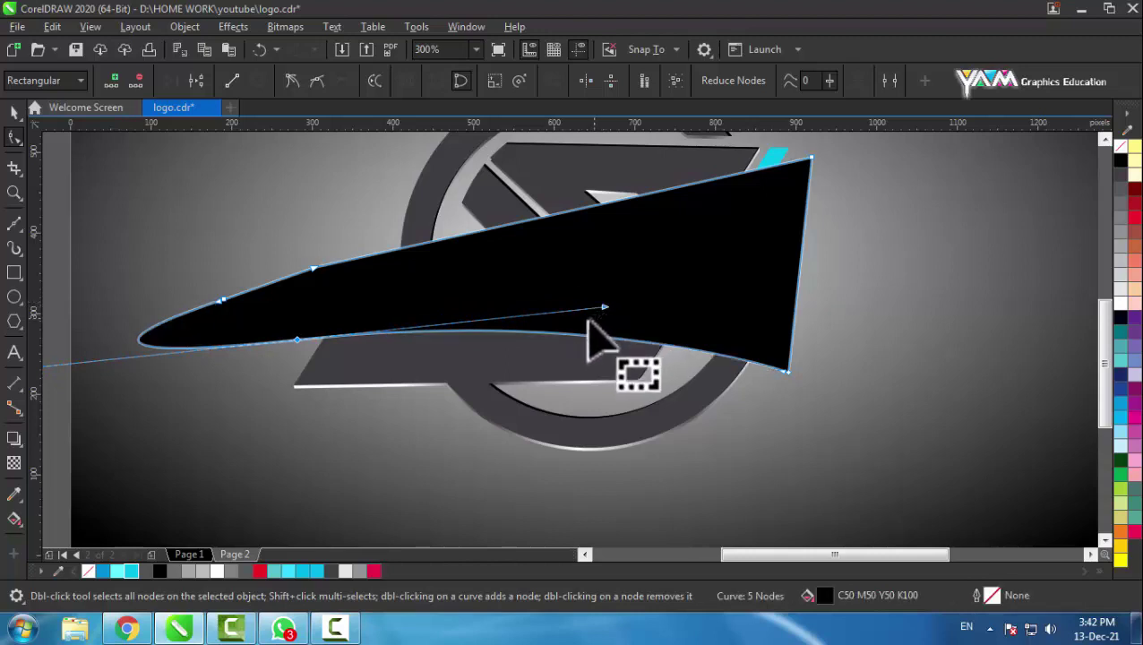
pyautogui.click(13, 112)
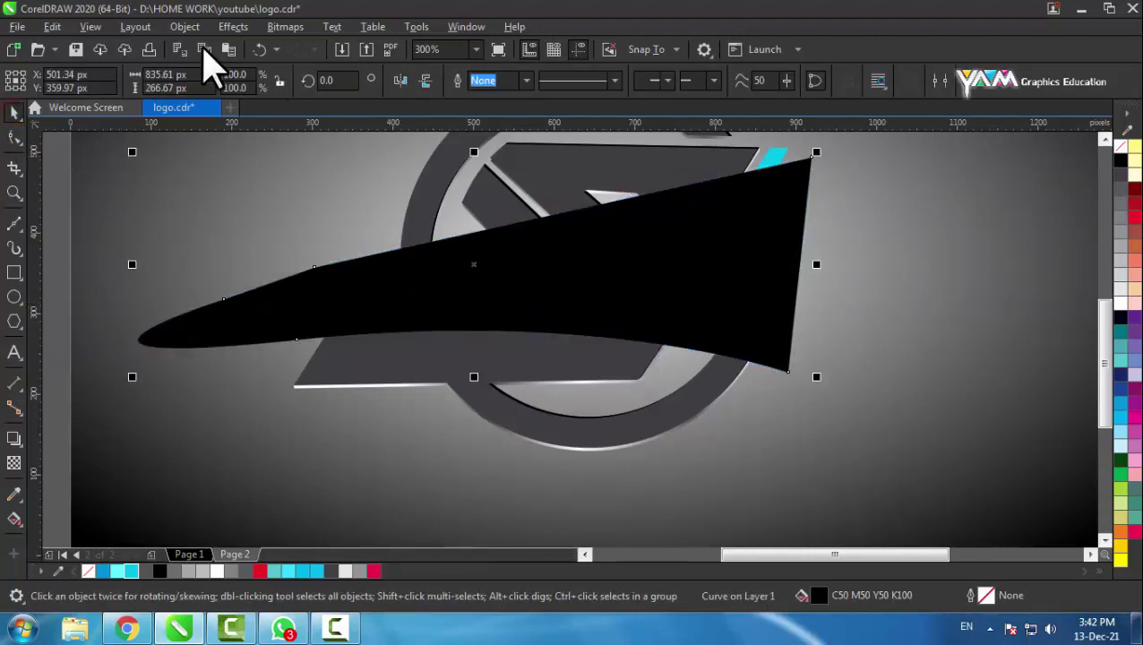
pyautogui.click(186, 28)
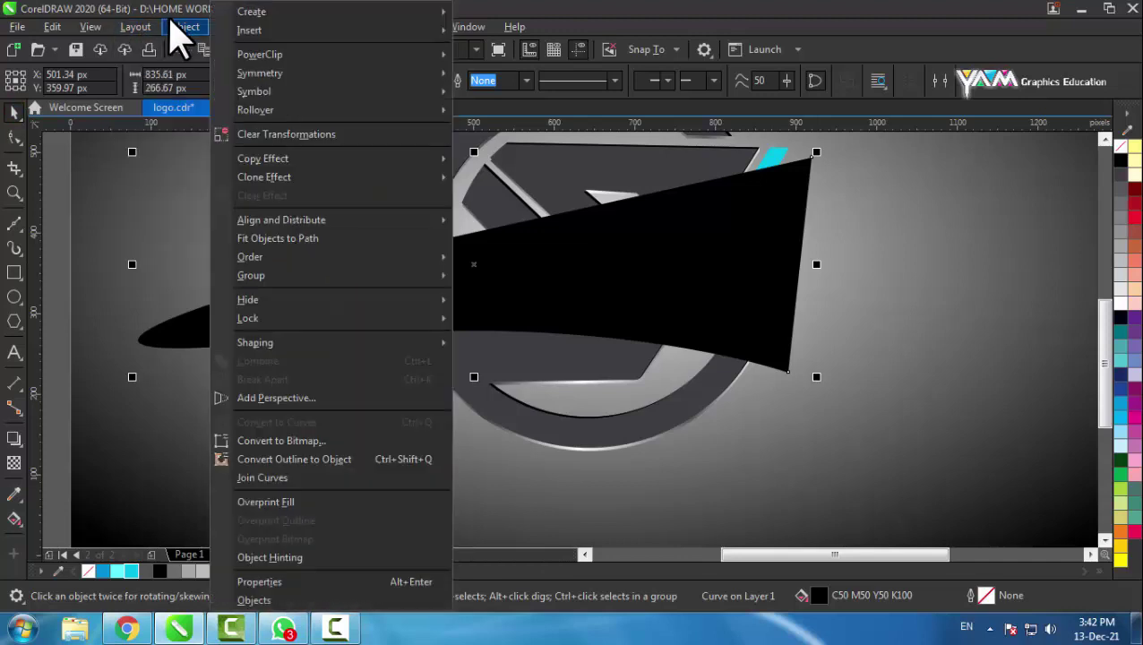
pyautogui.moveTo(260, 55)
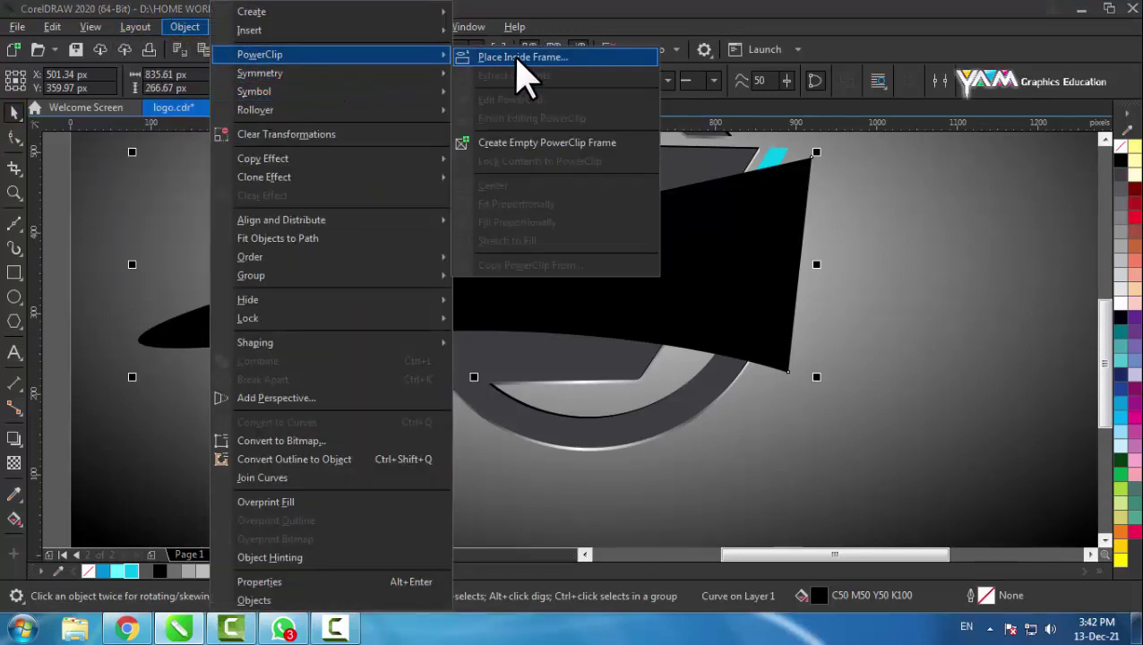
# PowerClip the black wedge inside the dark gray logo shape, then deselect to preview the sheen.
pyautogui.click(523, 59)
pyautogui.click(519, 362)
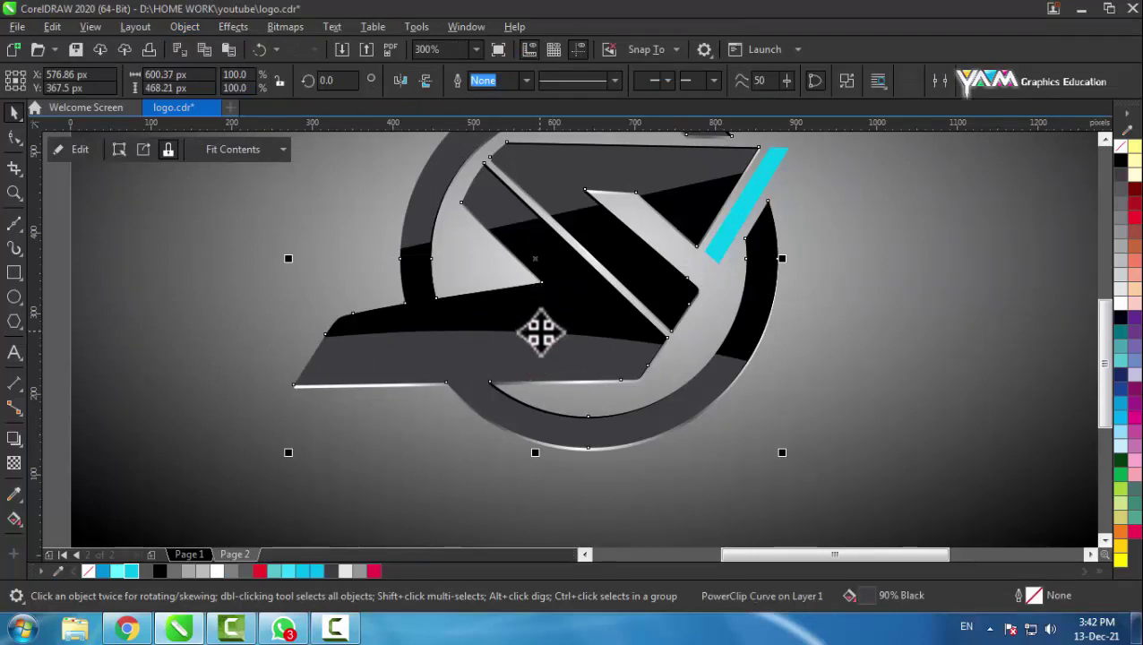
pyautogui.scroll(-2, 541, 331)
pyautogui.click(256, 332)
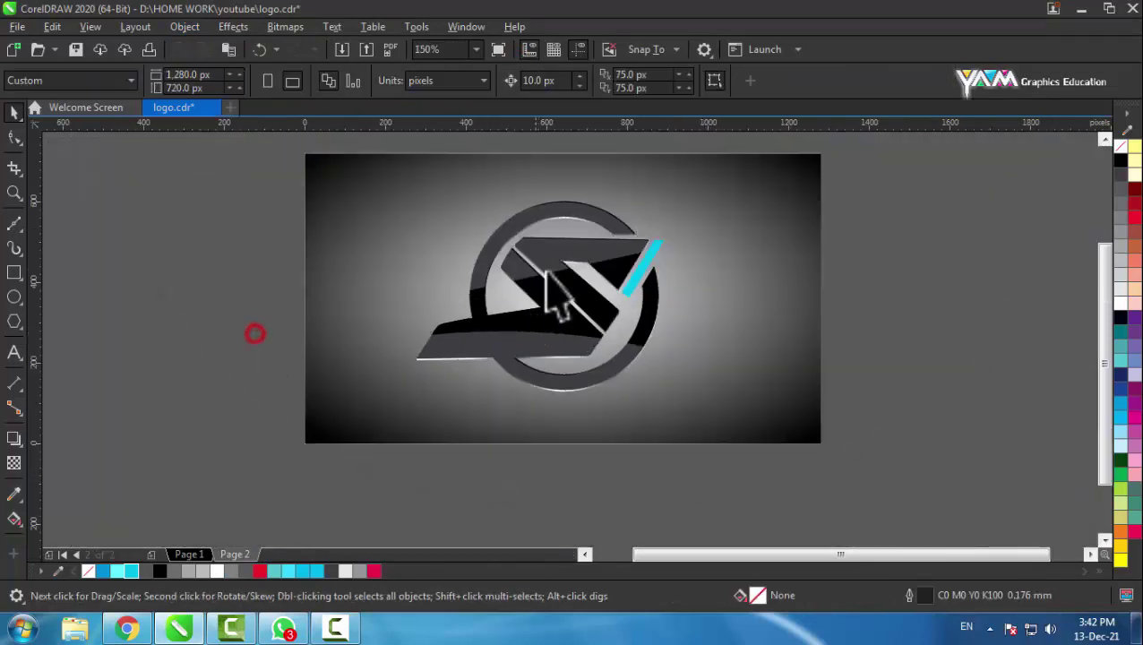
pyautogui.scroll(2, 548, 293)
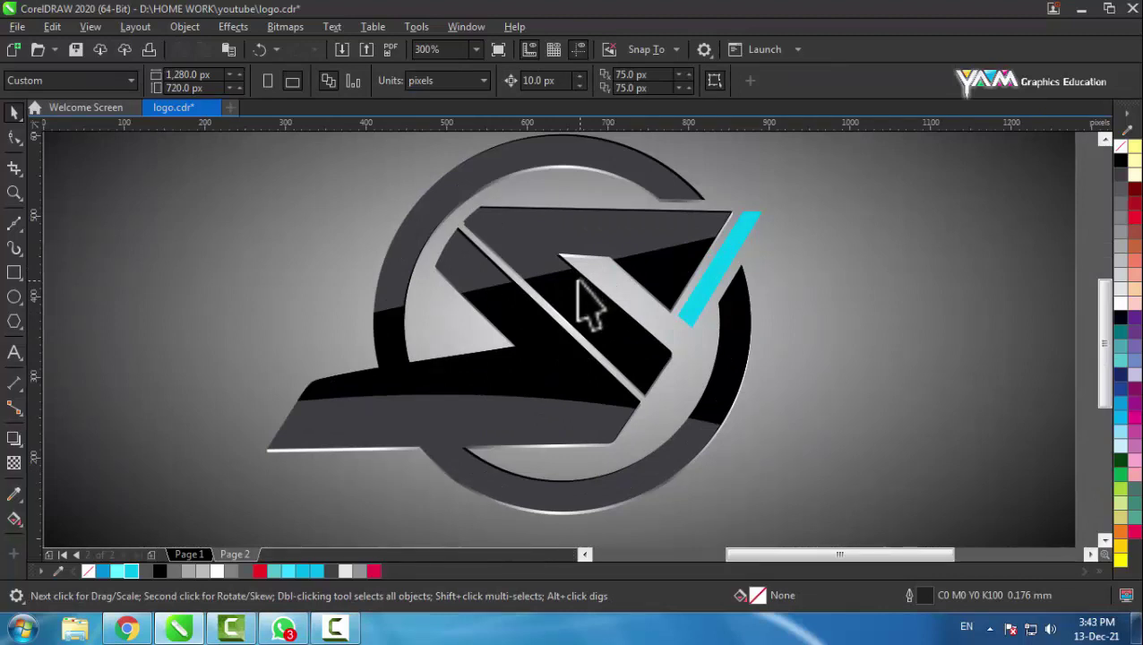
# Zoom in and move the gradient shape's corner node where the slit meets the ring.
pyautogui.click(475, 228)
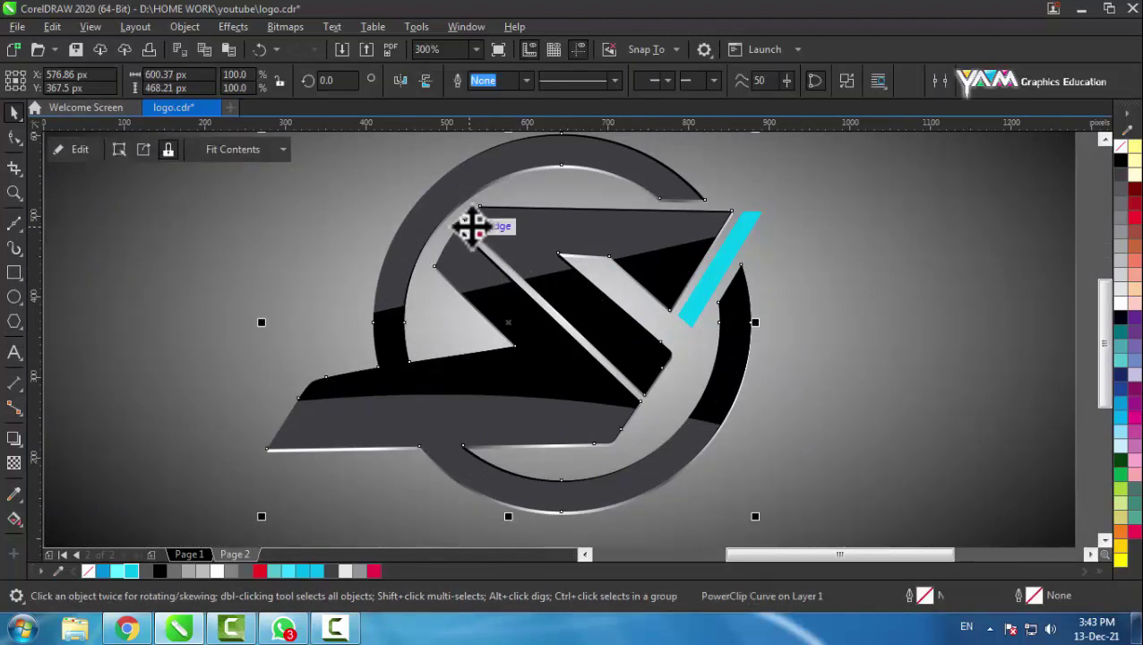
pyautogui.scroll(3, 476, 219)
pyautogui.click(15, 137)
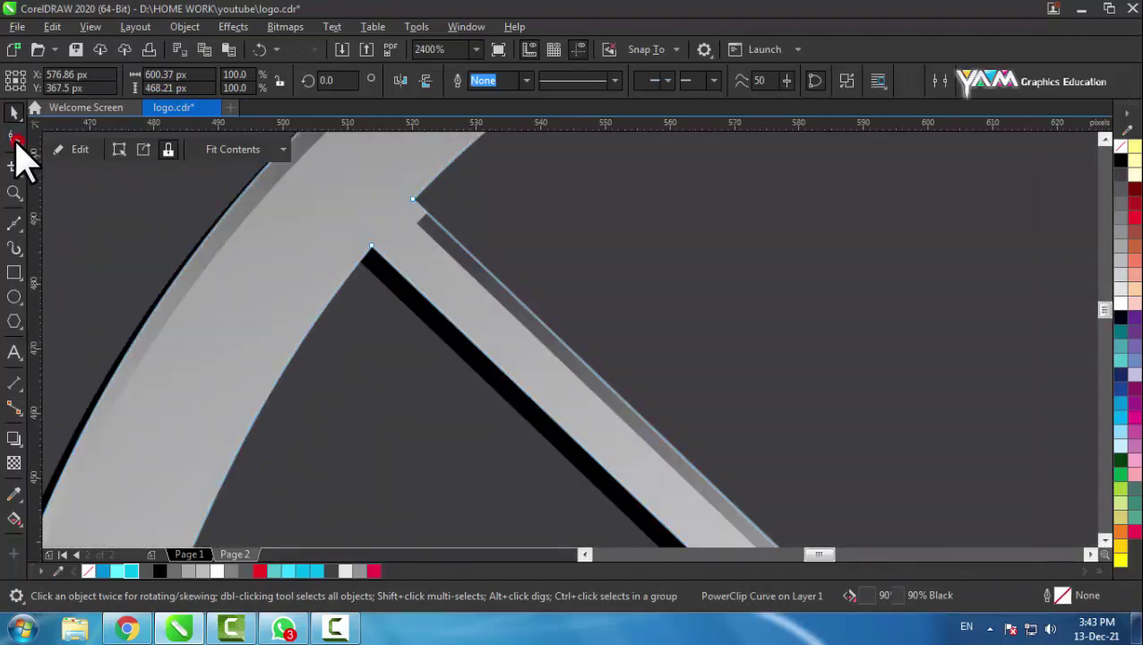
pyautogui.click(421, 221)
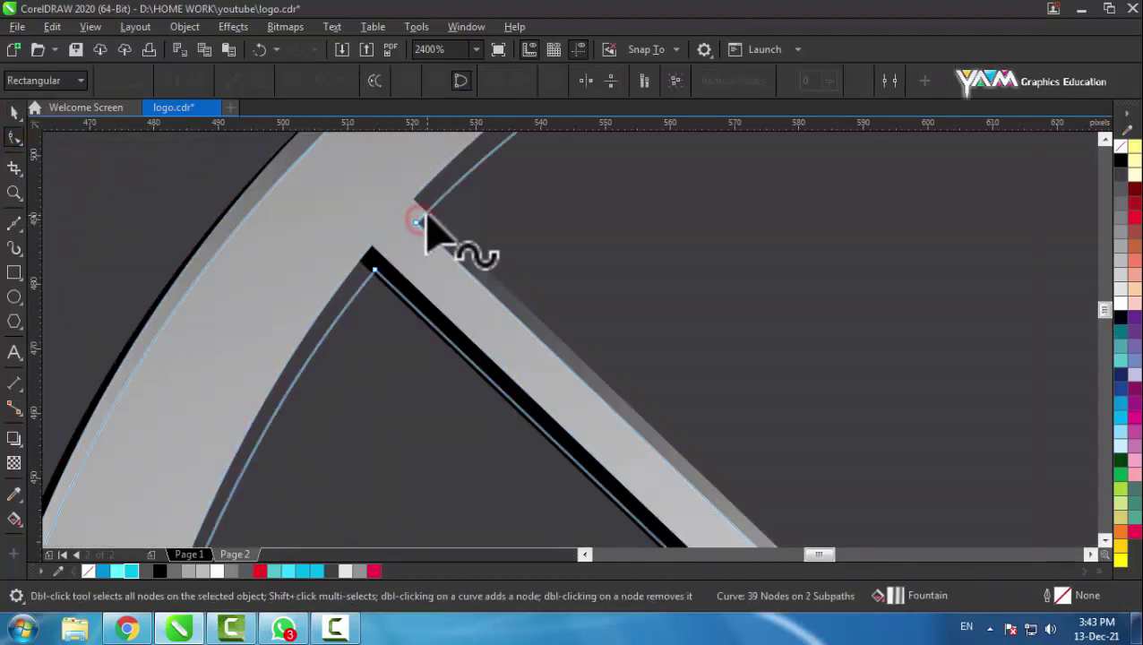
pyautogui.moveTo(429, 213)
pyautogui.mouseDown()
pyautogui.moveTo(417, 199)
pyautogui.moveTo(451, 235)
pyautogui.mouseUp()
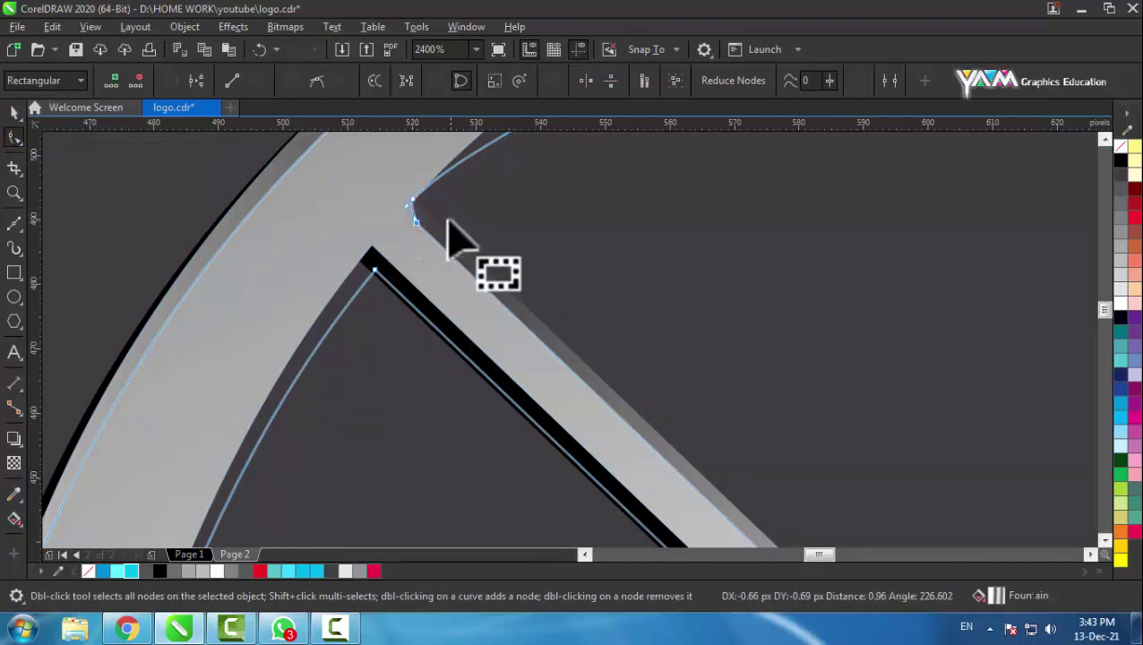
pyautogui.click(14, 114)
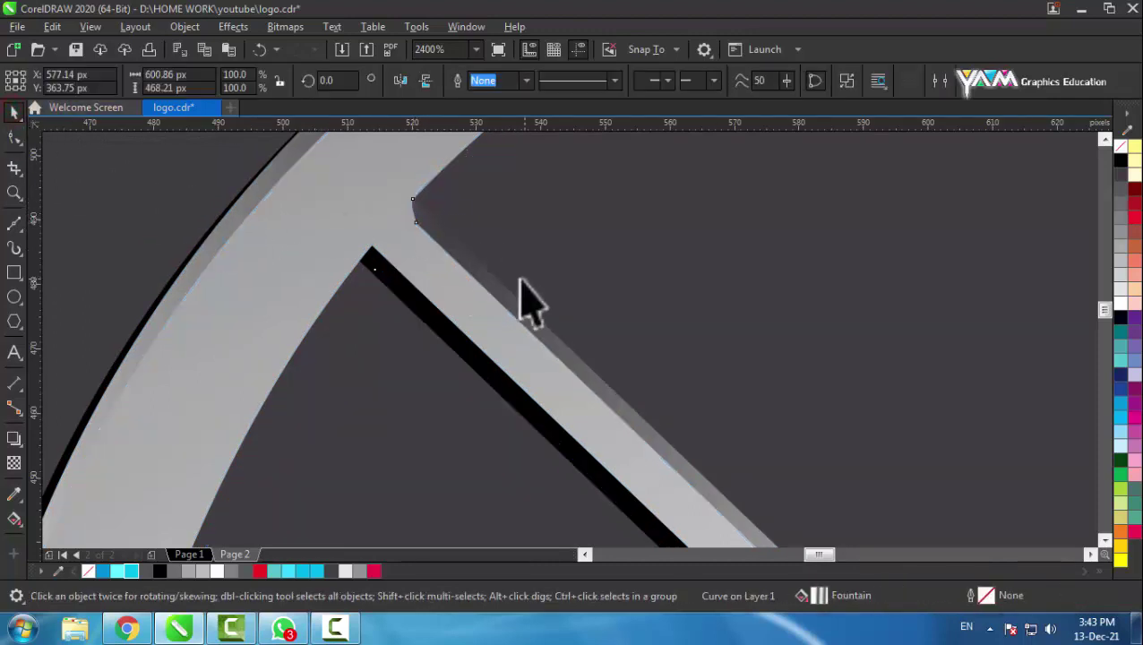
# Select the background rectangle and zoom in and out to review the tidied logo.
pyautogui.scroll(-2, 511, 291)
pyautogui.scroll(-1, 375, 269)
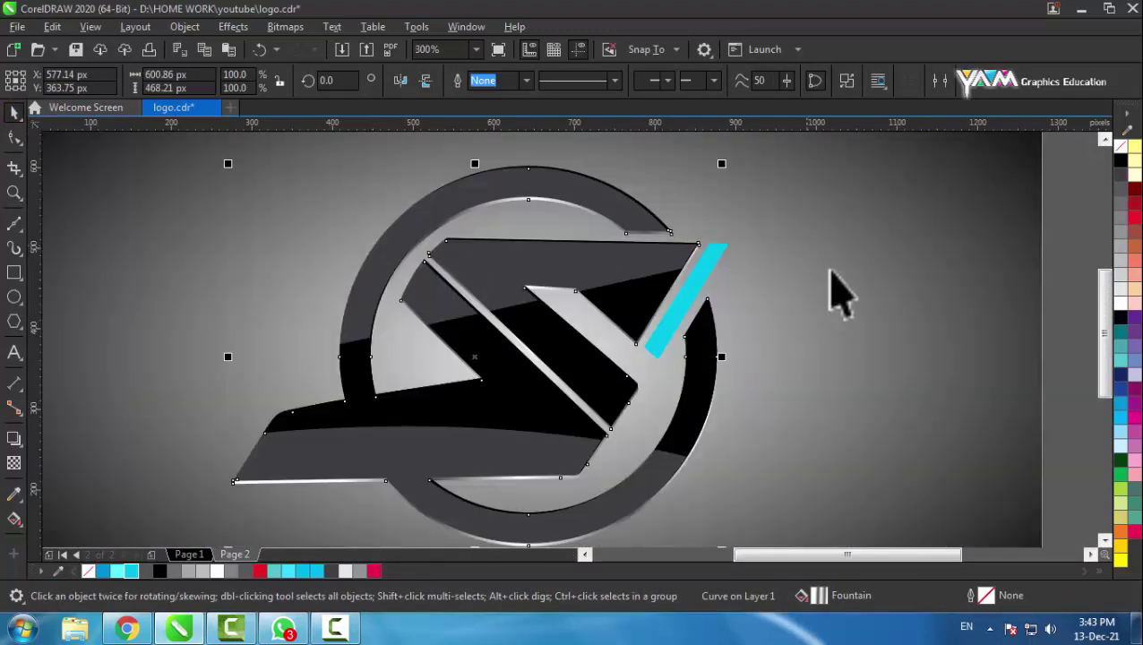
pyautogui.click(838, 269)
pyautogui.scroll(1, 661, 244)
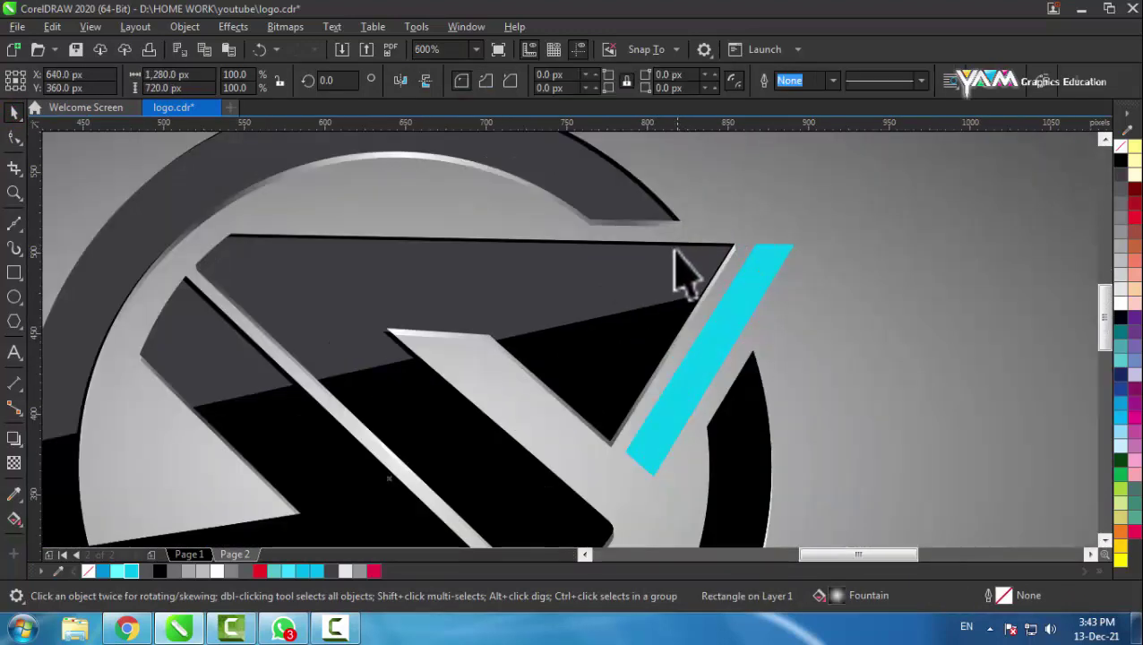
pyautogui.scroll(-1, 694, 269)
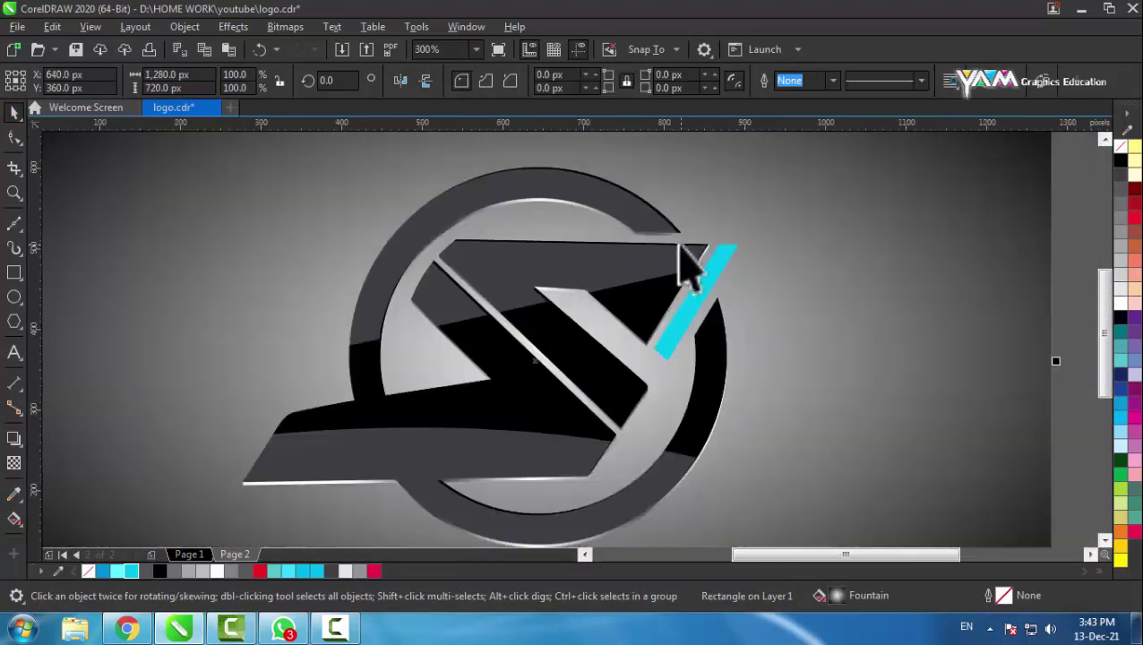
pyautogui.scroll(-1, 689, 269)
pyautogui.scroll(1, 661, 300)
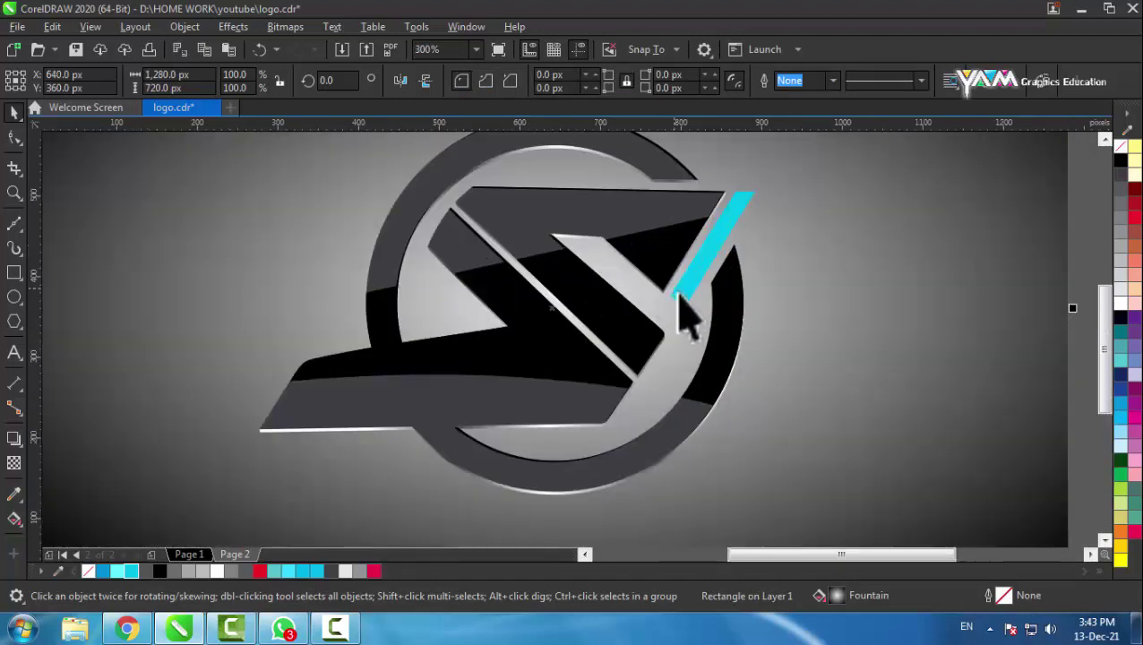
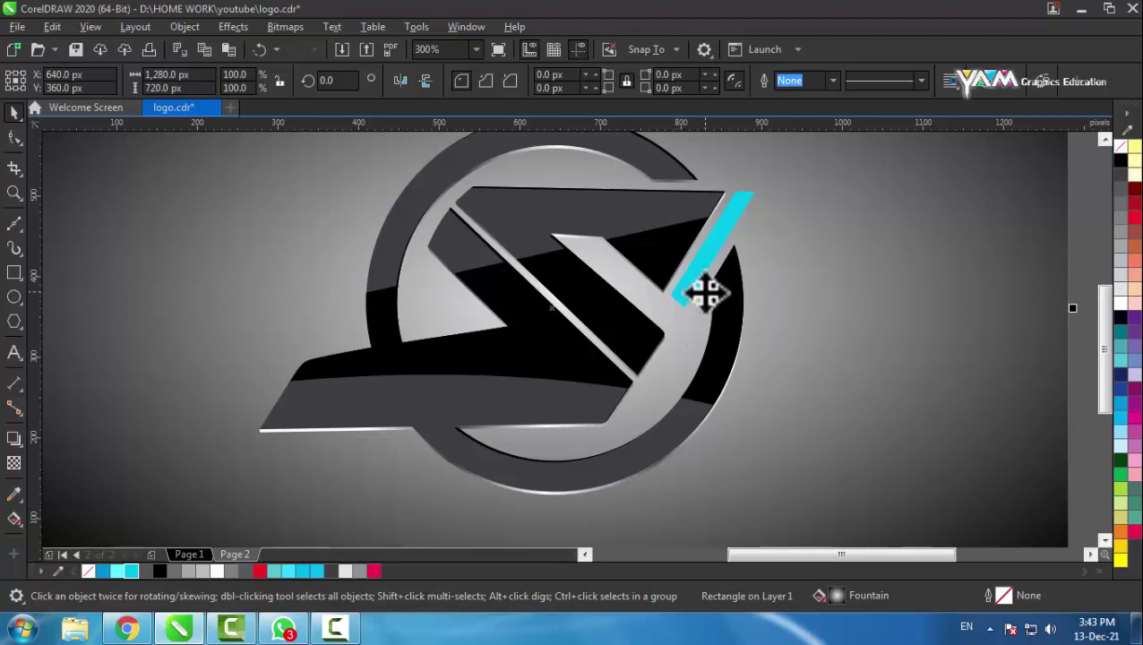
# Paste a copy of the cyan stripe and drag it just right of the original.
pyautogui.click(692, 280)
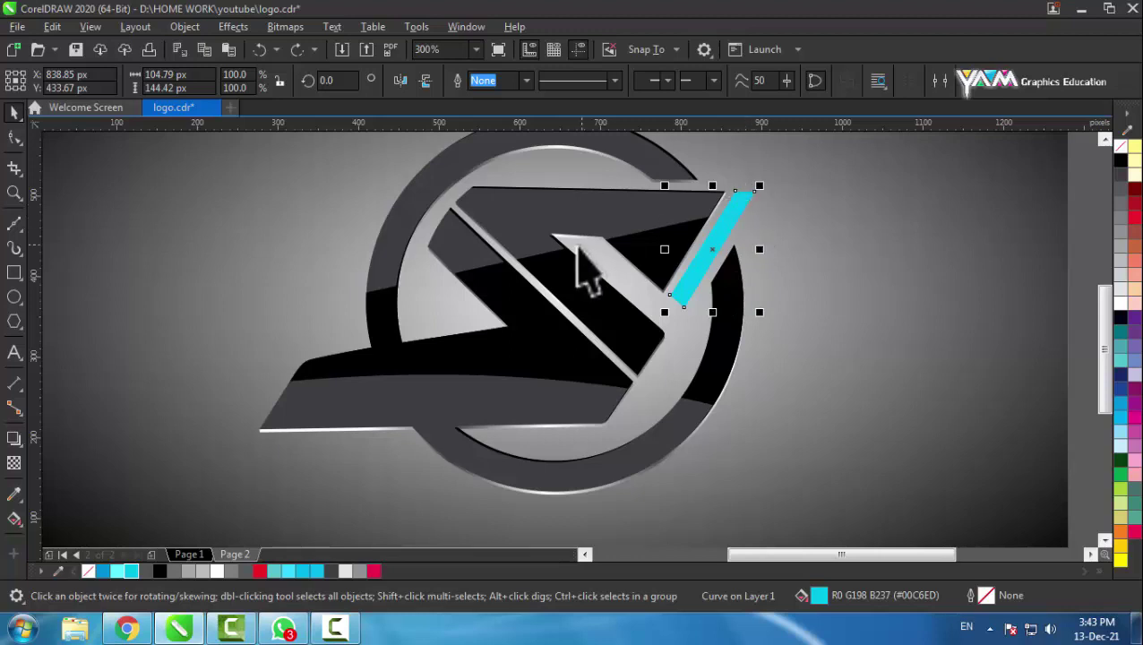
pyautogui.scroll(-2, 575, 246)
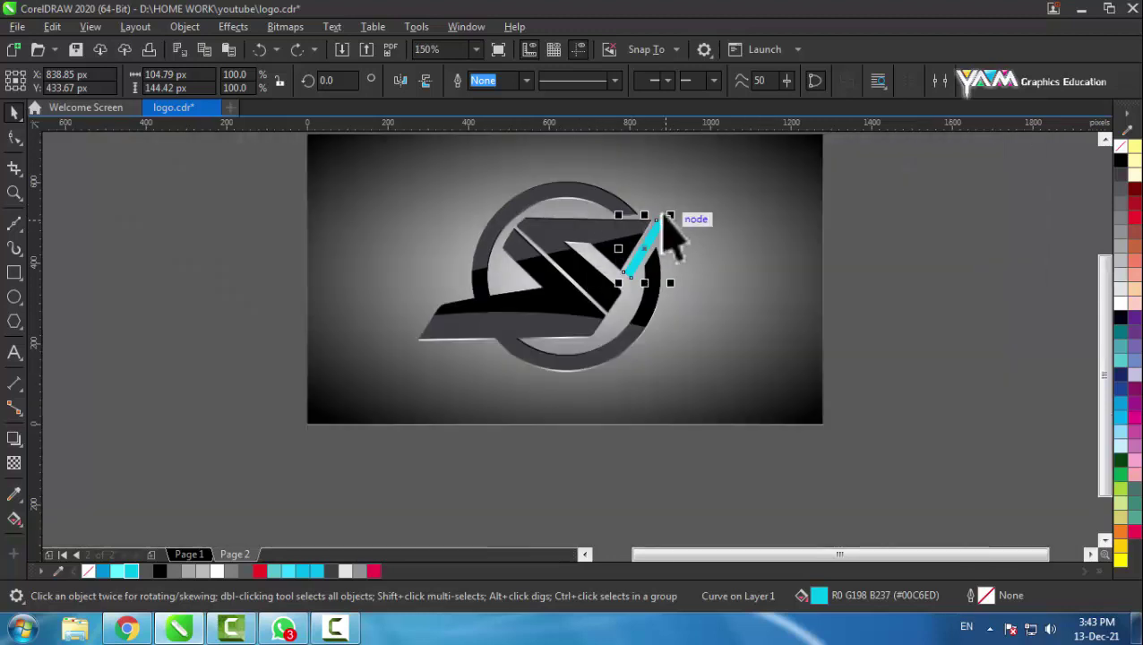
pyautogui.scroll(1, 663, 216)
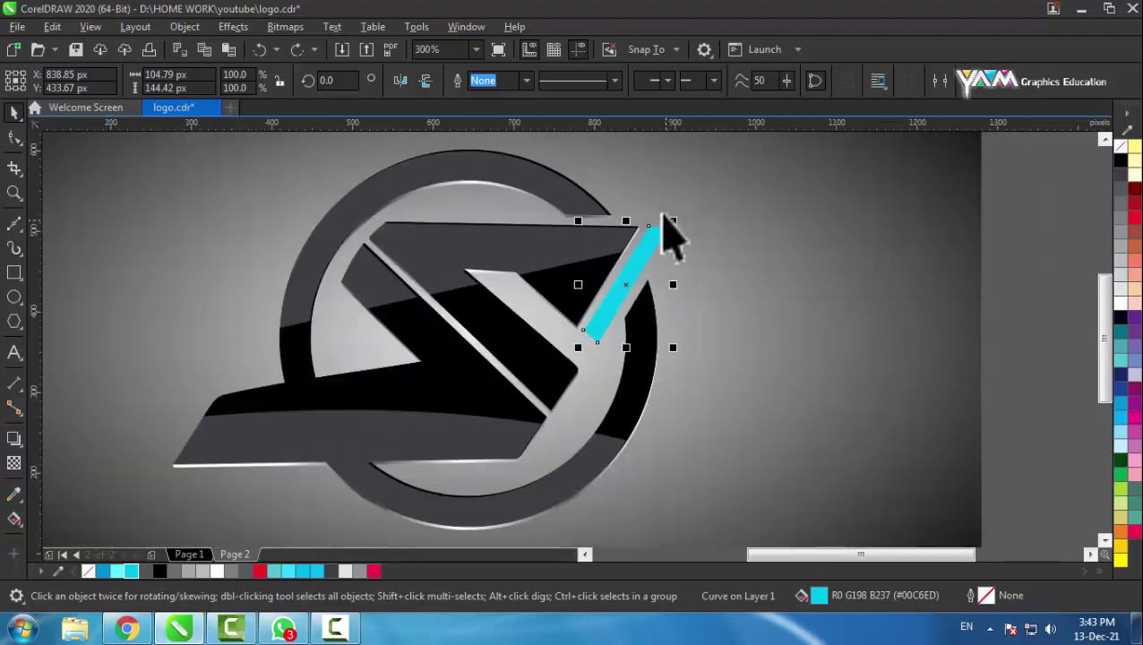
pyautogui.click(733, 218)
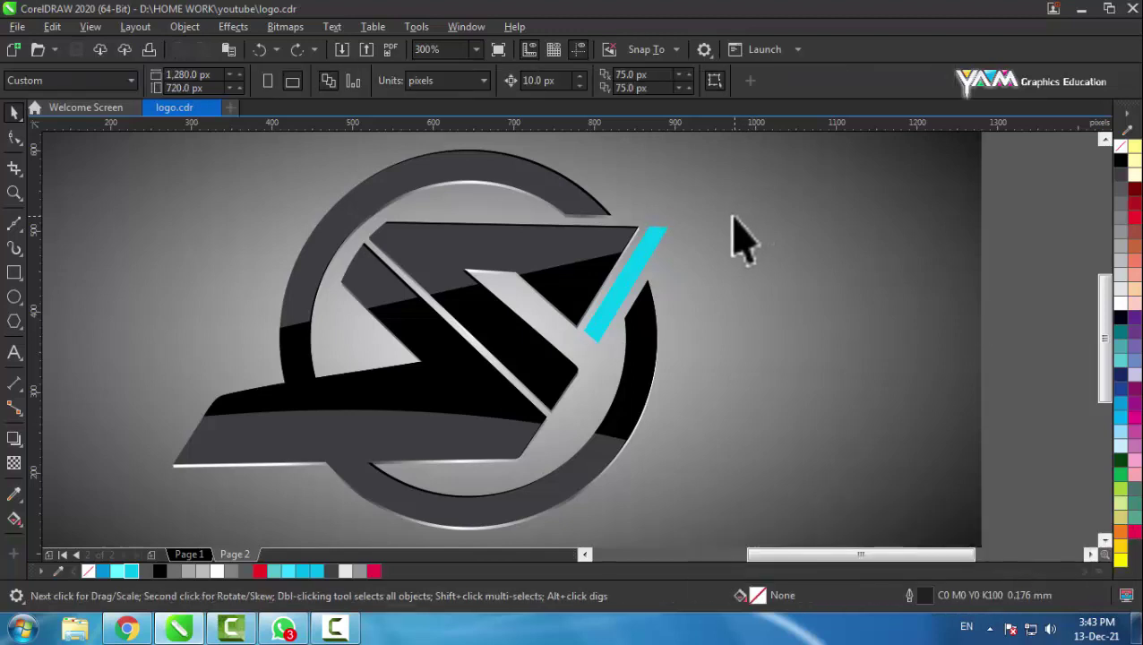
pyautogui.click(632, 281)
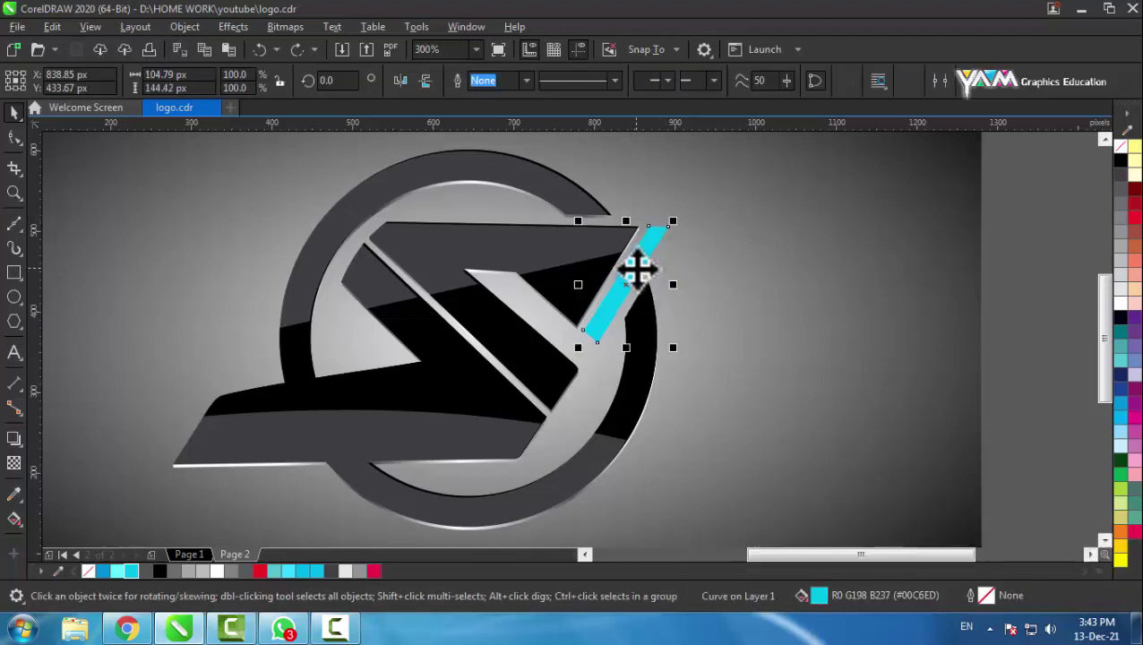
pyautogui.hotkey('ctrl', 'd')
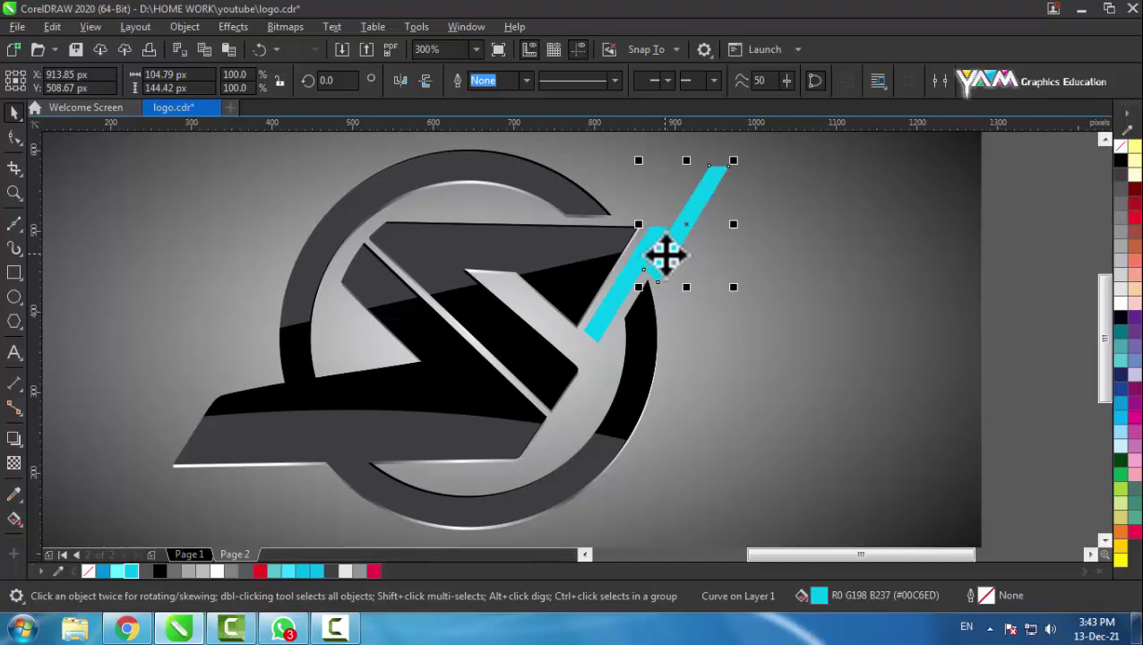
pyautogui.hotkey('ctrl', 'z')
pyautogui.rightClick(637, 255)
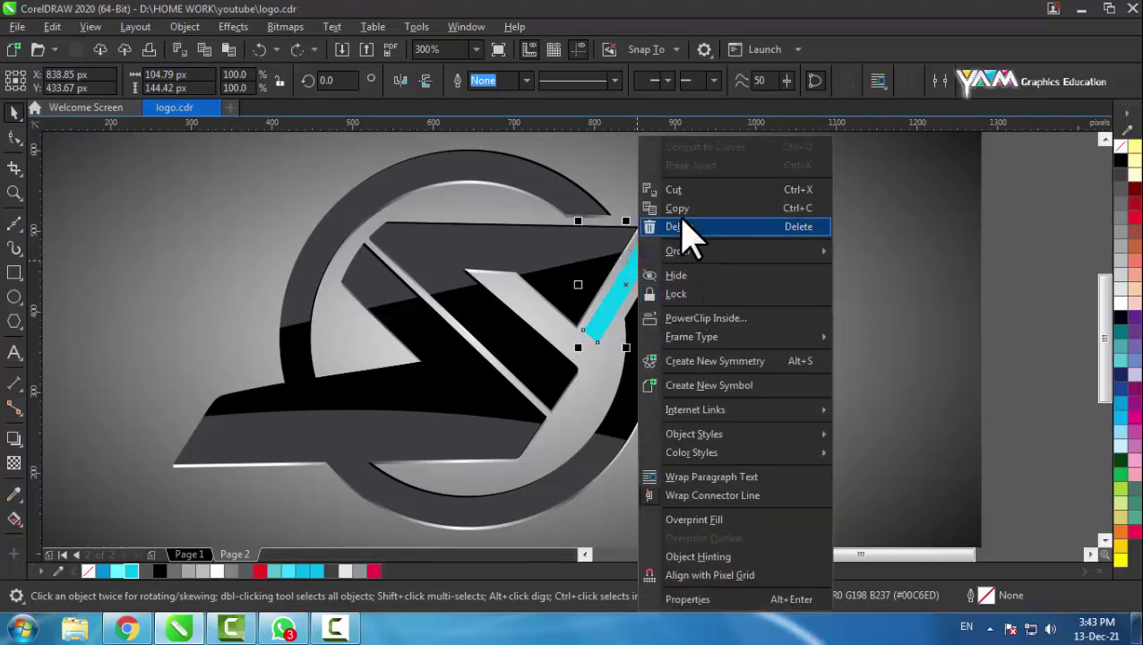
pyautogui.click(987, 309)
pyautogui.rightClick(1049, 283)
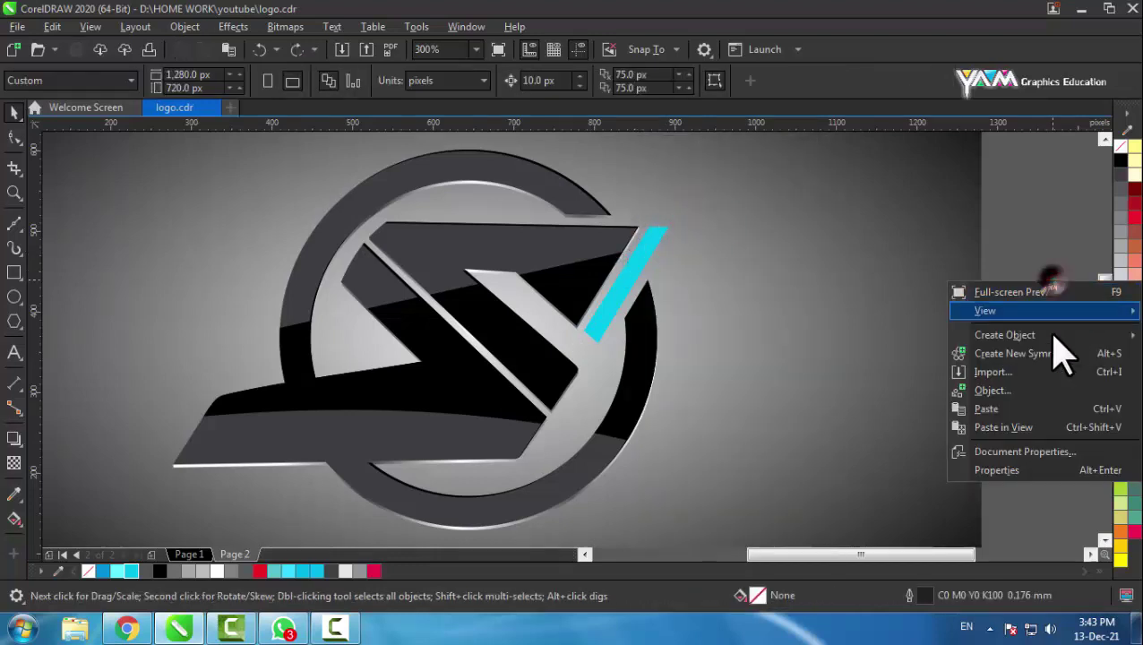
pyautogui.click(986, 408)
pyautogui.moveTo(646, 237); pyautogui.dragTo(708, 270)
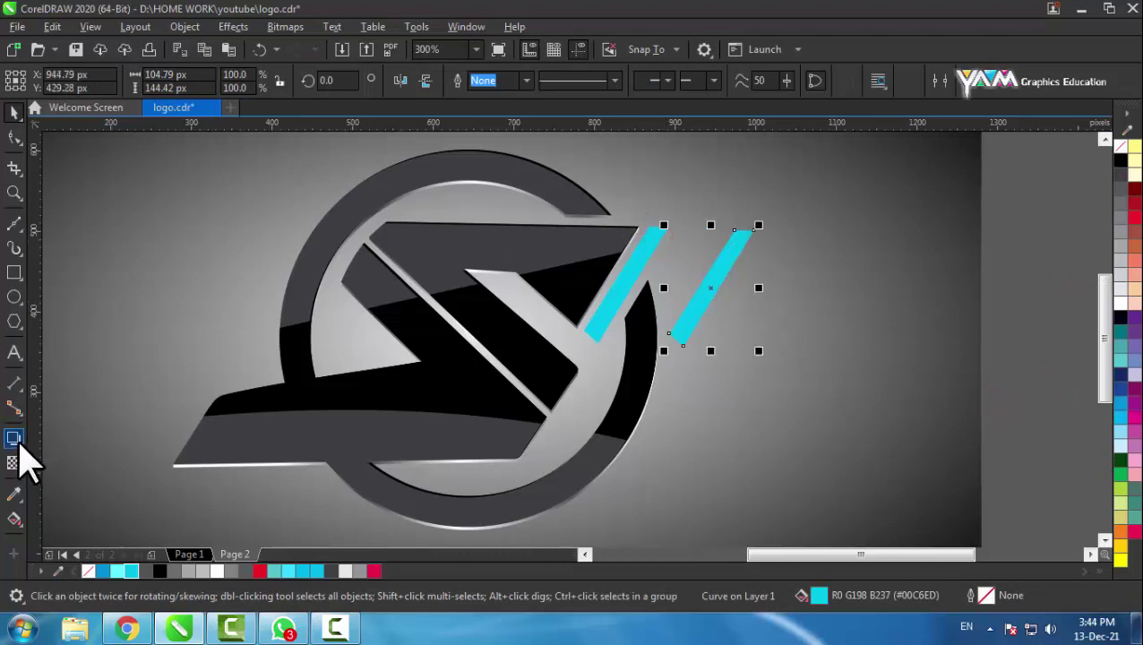
# Convert the stripe copy into a 300 dpi bitmap.
pyautogui.click(293, 29)
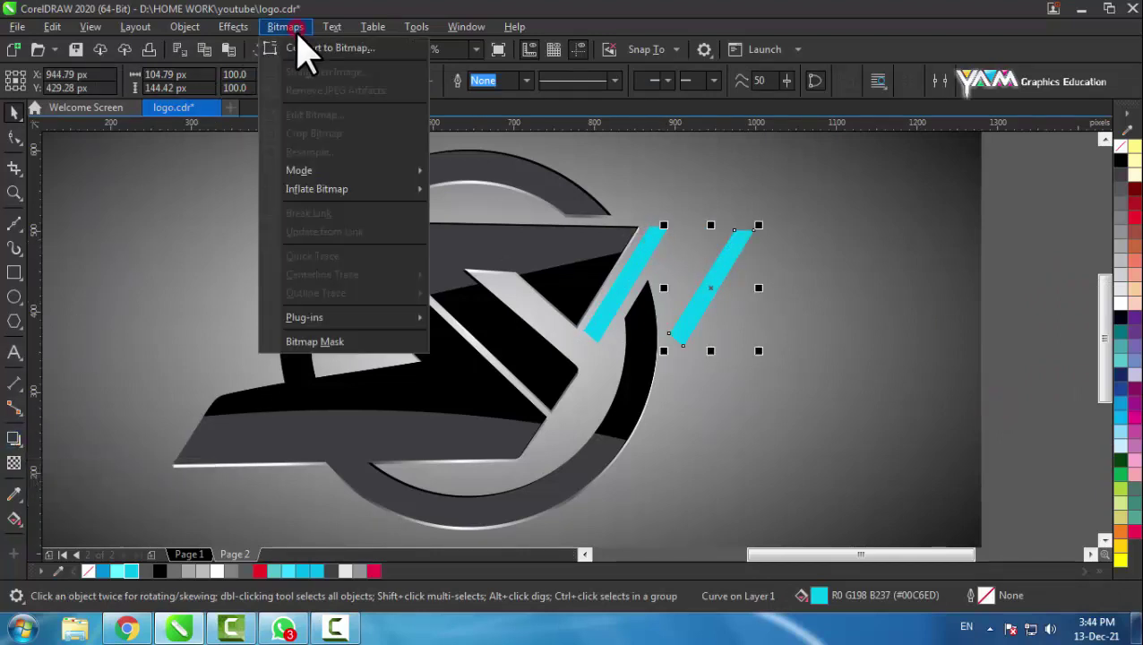
pyautogui.click(309, 50)
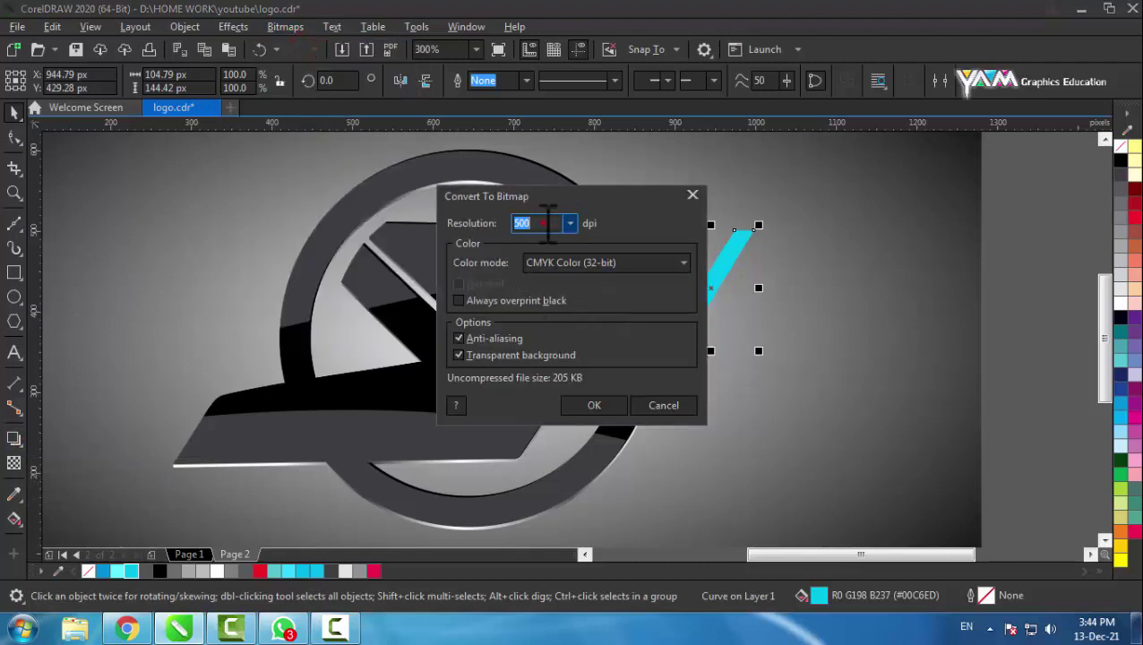
pyautogui.write('300')
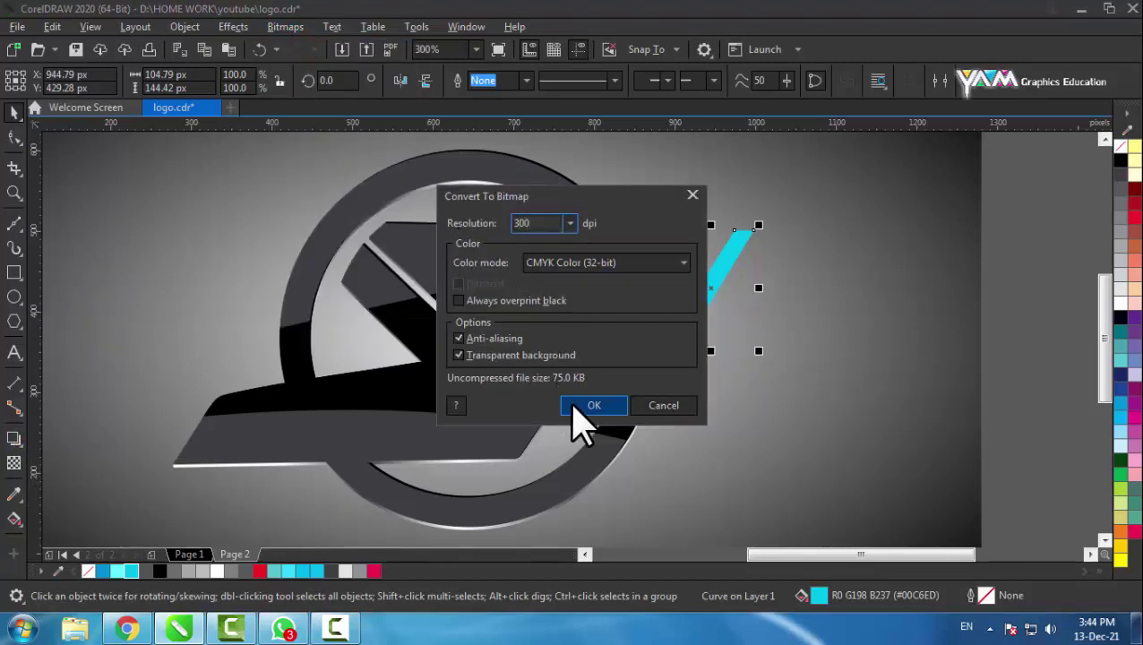
pyautogui.click(587, 407)
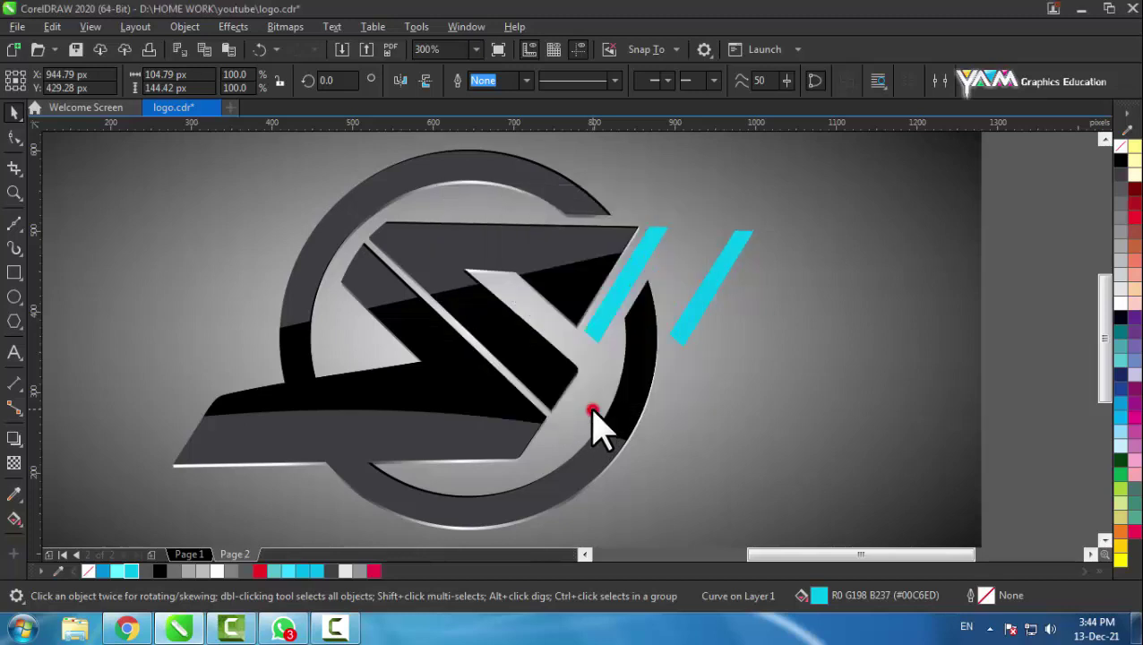
# Apply a Gaussian Blur of about 14 px and lay the blurred copy over the original stripe.
pyautogui.click(241, 28)
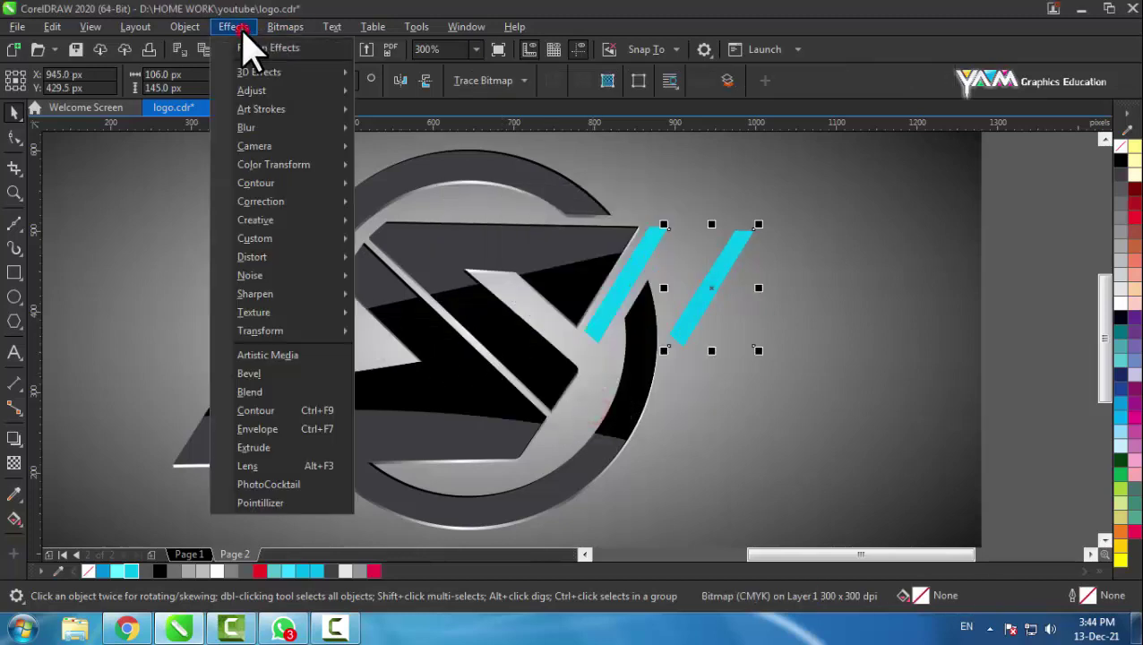
pyautogui.moveTo(246, 128)
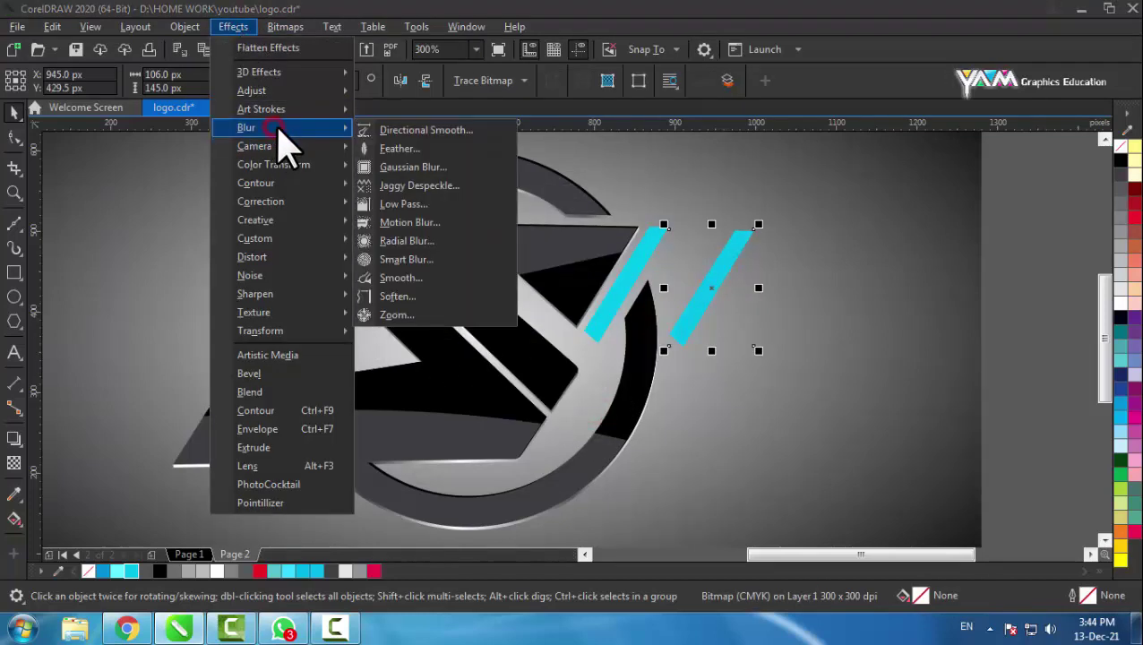
pyautogui.click(408, 169)
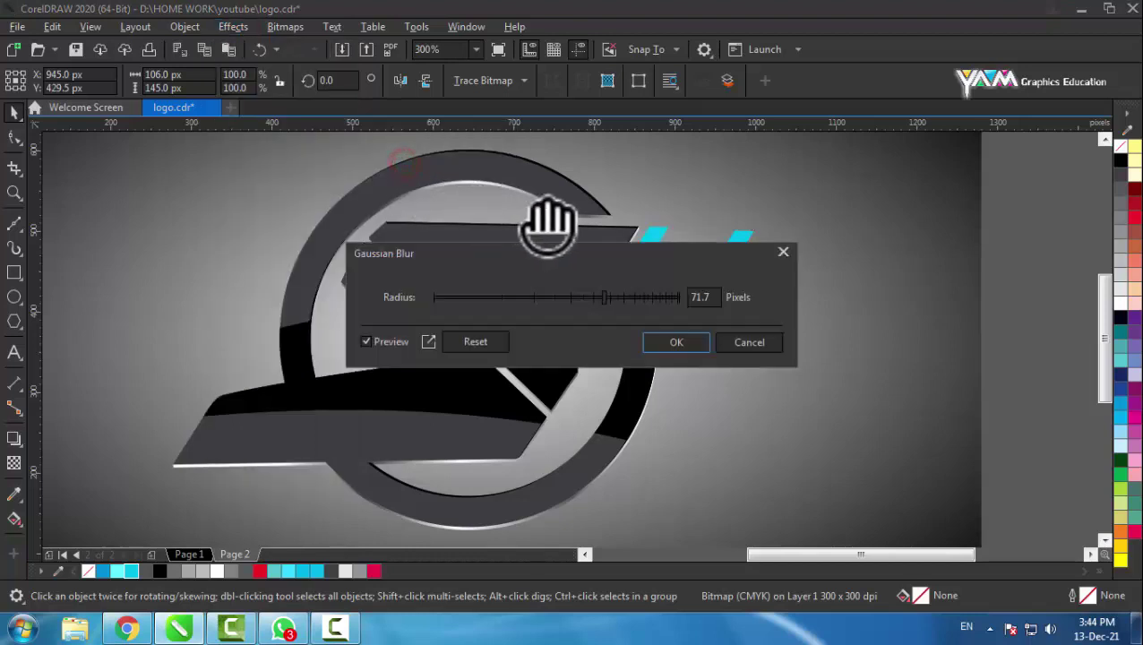
pyautogui.moveTo(709, 268)
pyautogui.mouseDown()
pyautogui.moveTo(461, 280)
pyautogui.moveTo(461, 251)
pyautogui.mouseUp()
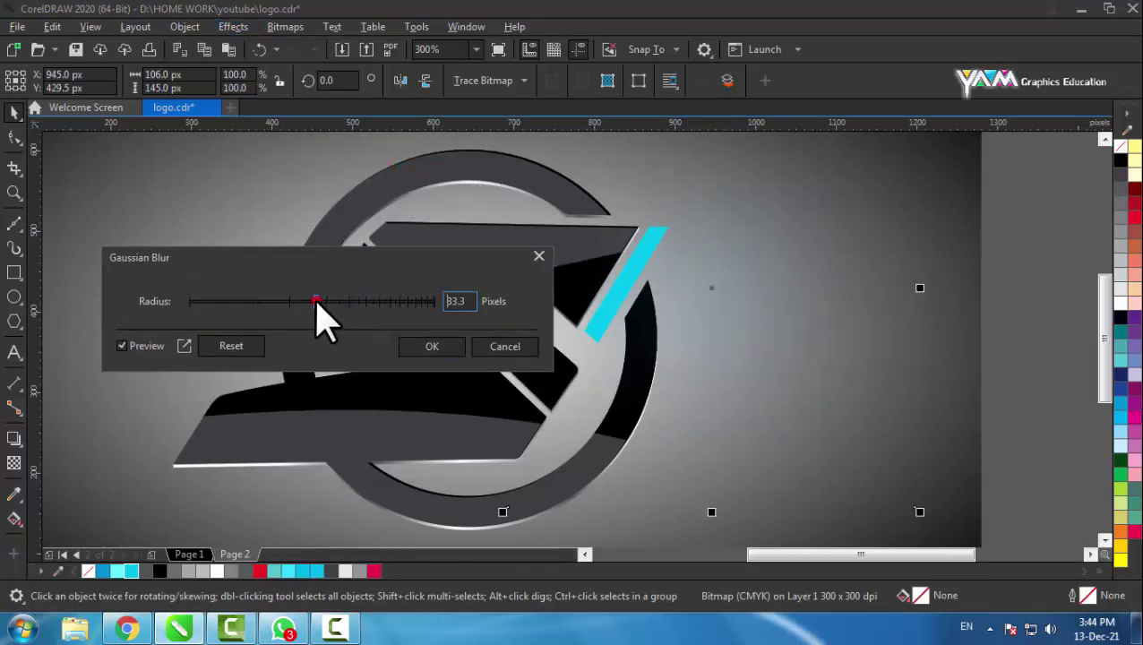
pyautogui.moveTo(315, 301); pyautogui.dragTo(264, 299)
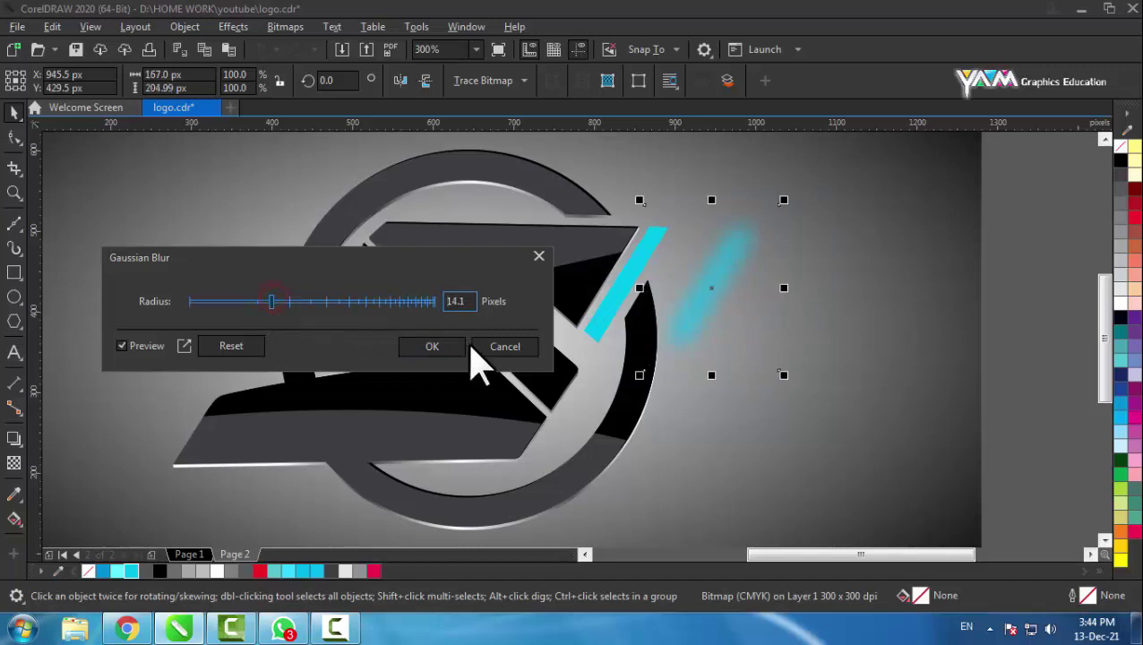
pyautogui.click(452, 349)
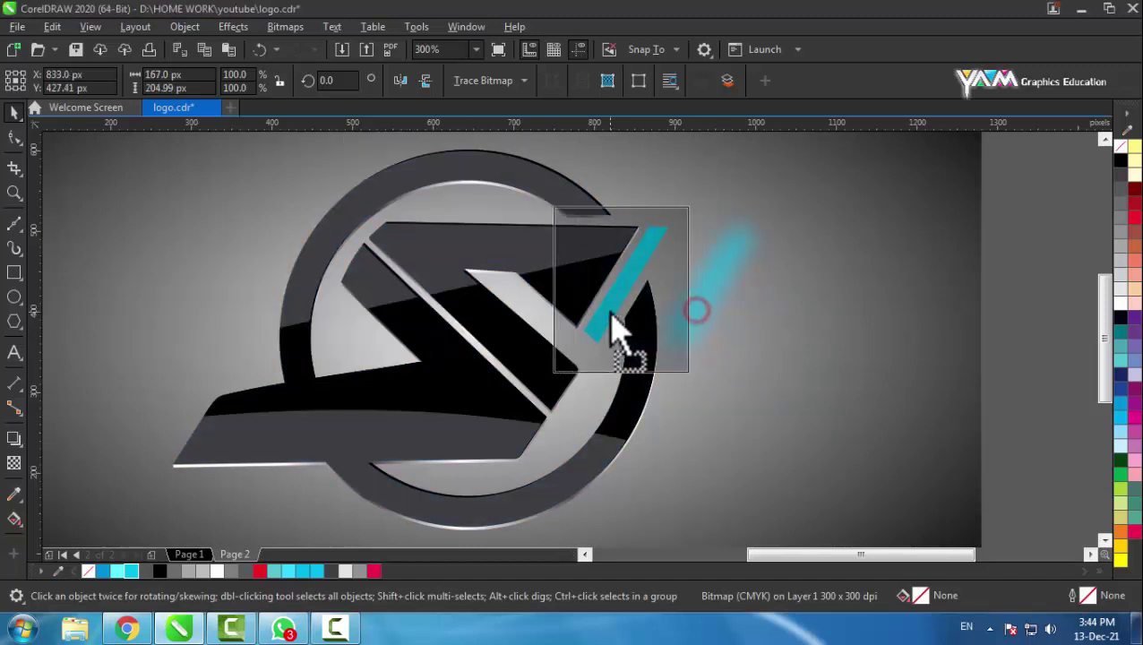
pyautogui.moveTo(681, 313)
pyautogui.mouseDown()
pyautogui.moveTo(612, 311)
pyautogui.moveTo(638, 268)
pyautogui.mouseUp()
pyautogui.scroll(2, 634, 273)
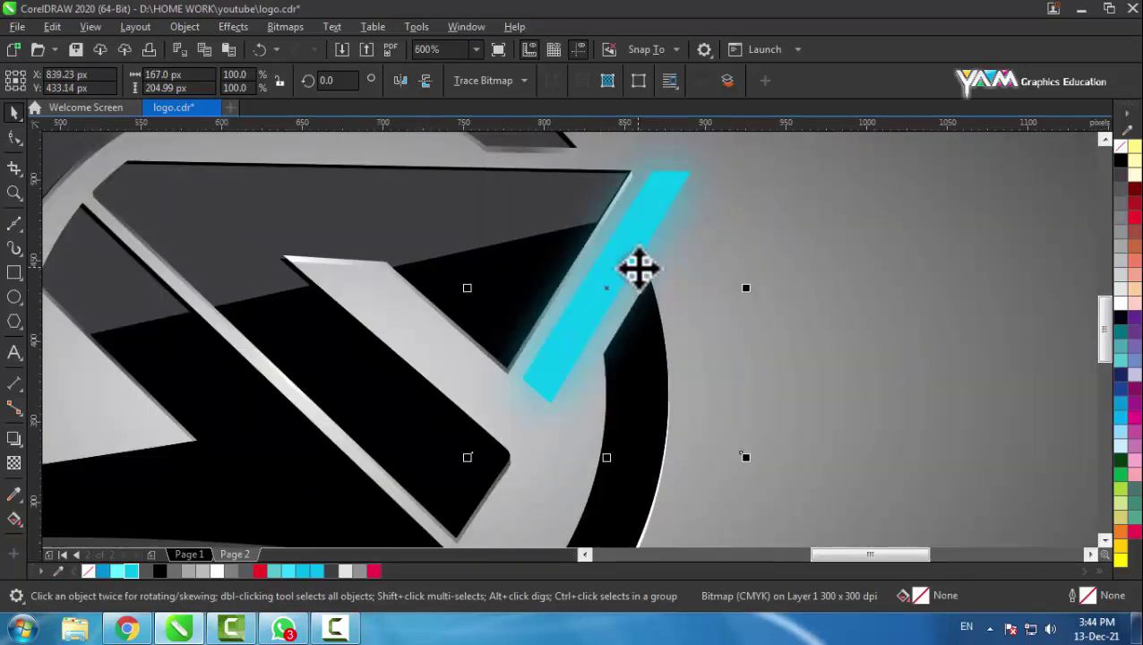
# Set the blurred glow's transparency merge mode to Add.
pyautogui.click(11, 464)
pyautogui.click(206, 82)
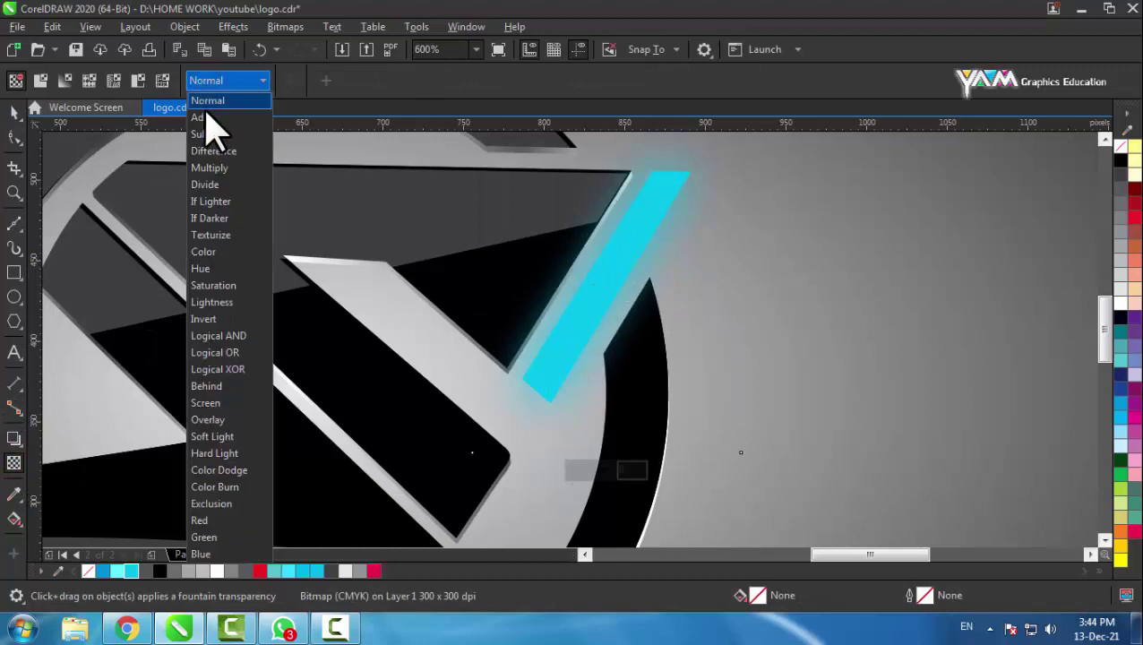
pyautogui.click(206, 118)
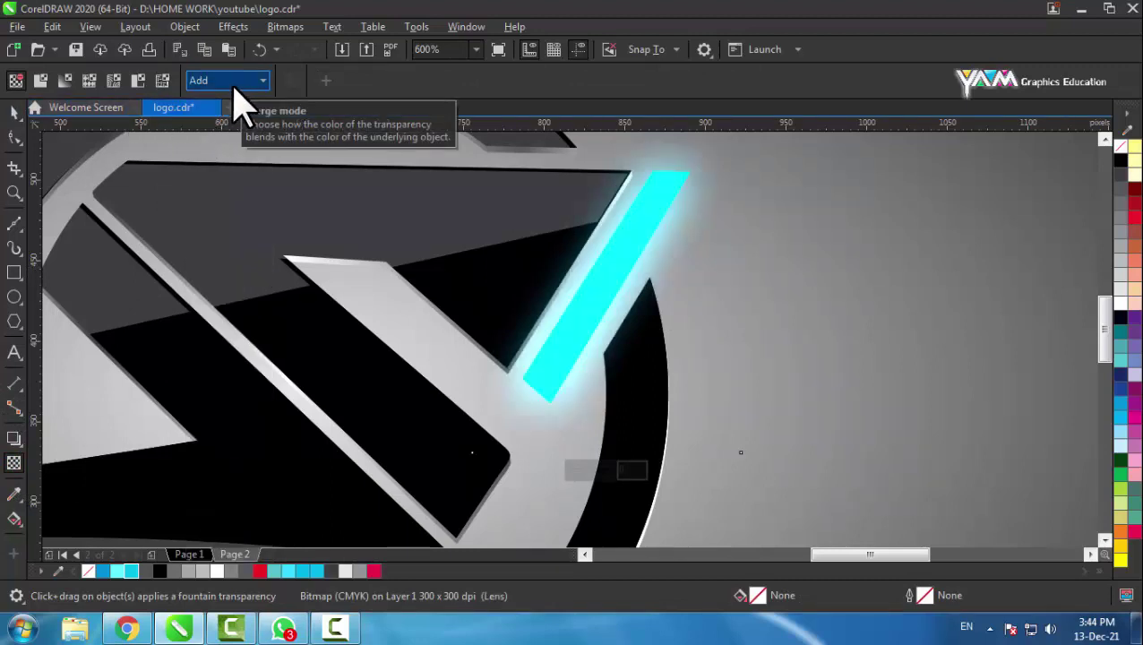
pyautogui.click(14, 111)
pyautogui.scroll(-5, 612, 267)
pyautogui.scroll(3, 612, 267)
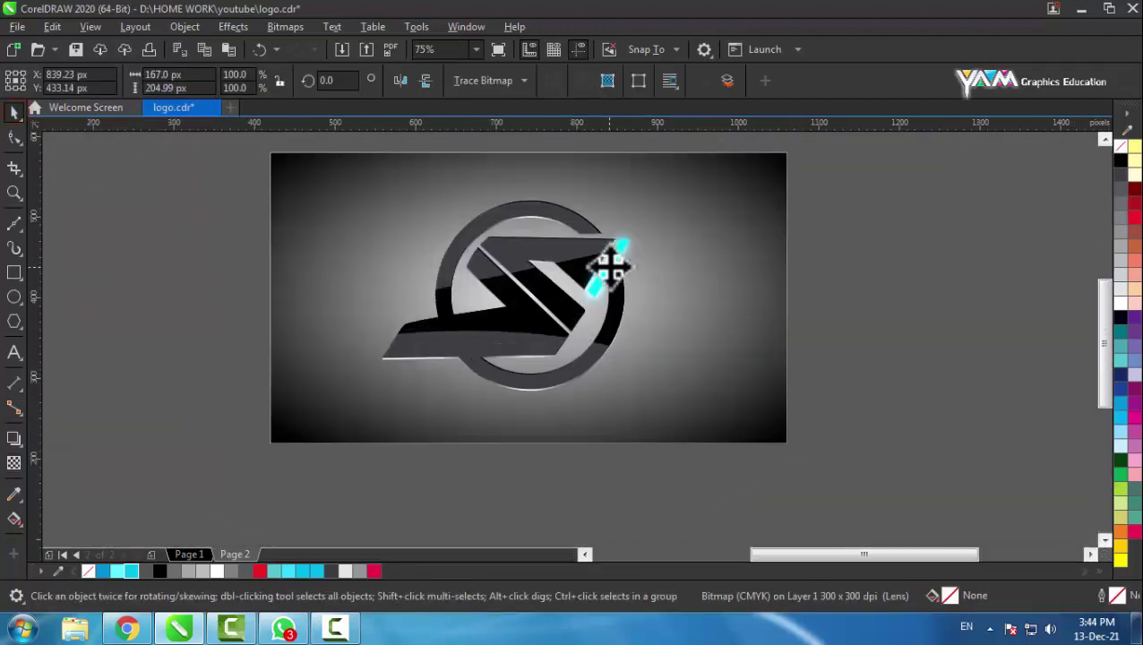
pyautogui.scroll(3, 611, 266)
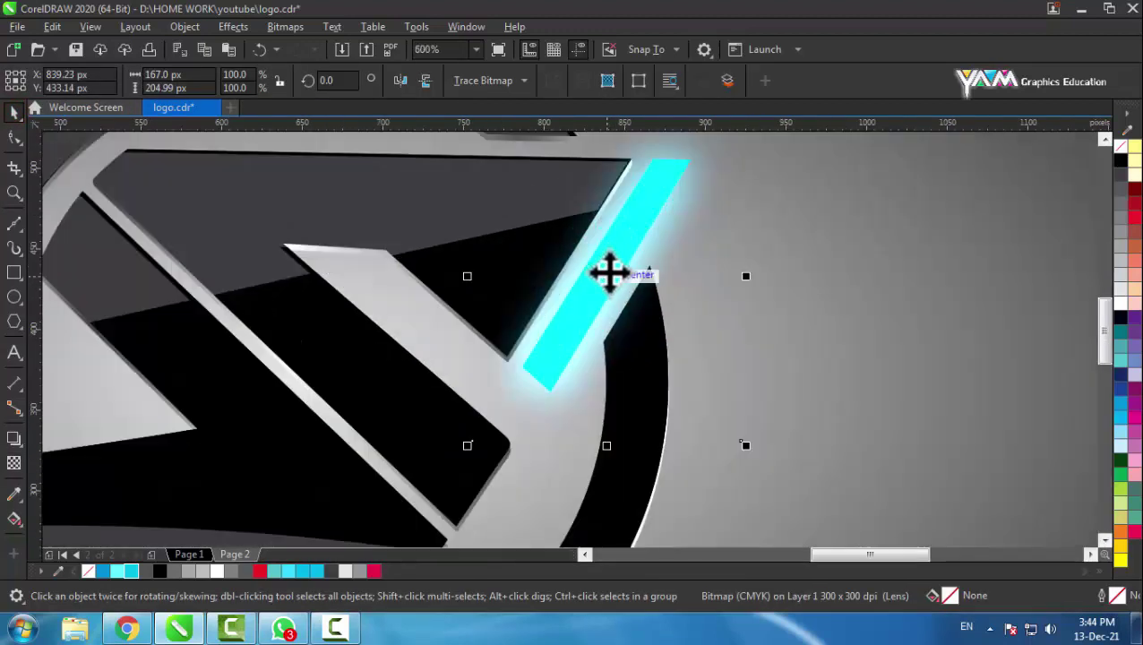
pyautogui.moveTo(603, 274); pyautogui.dragTo(725, 349)
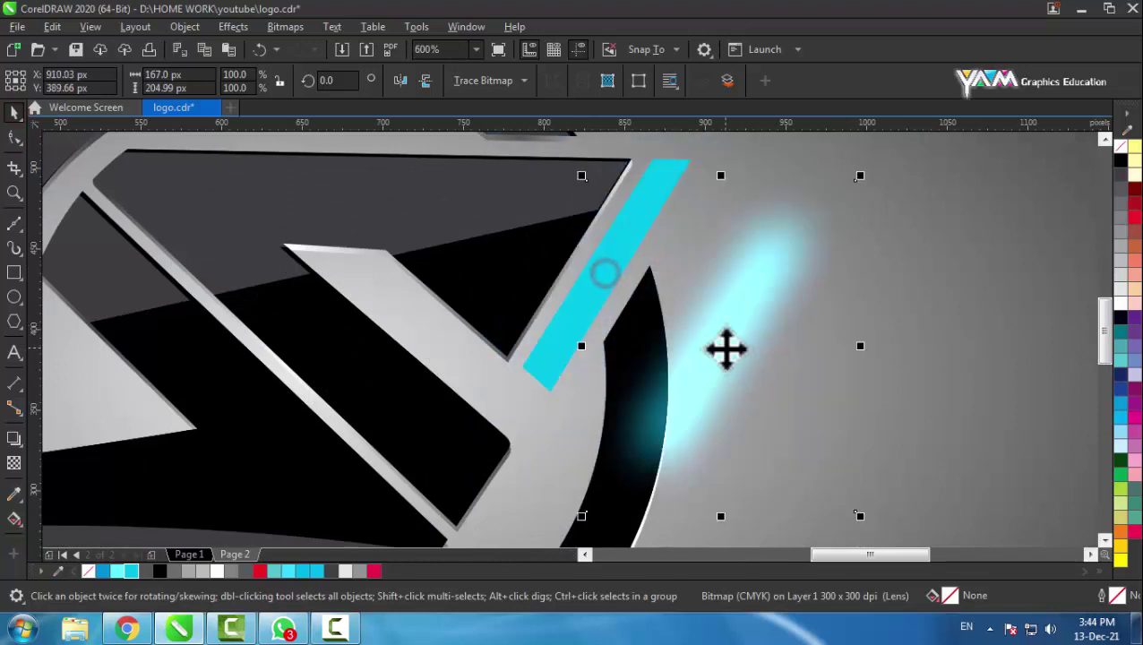
pyautogui.hotkey('ctrl', 'z')
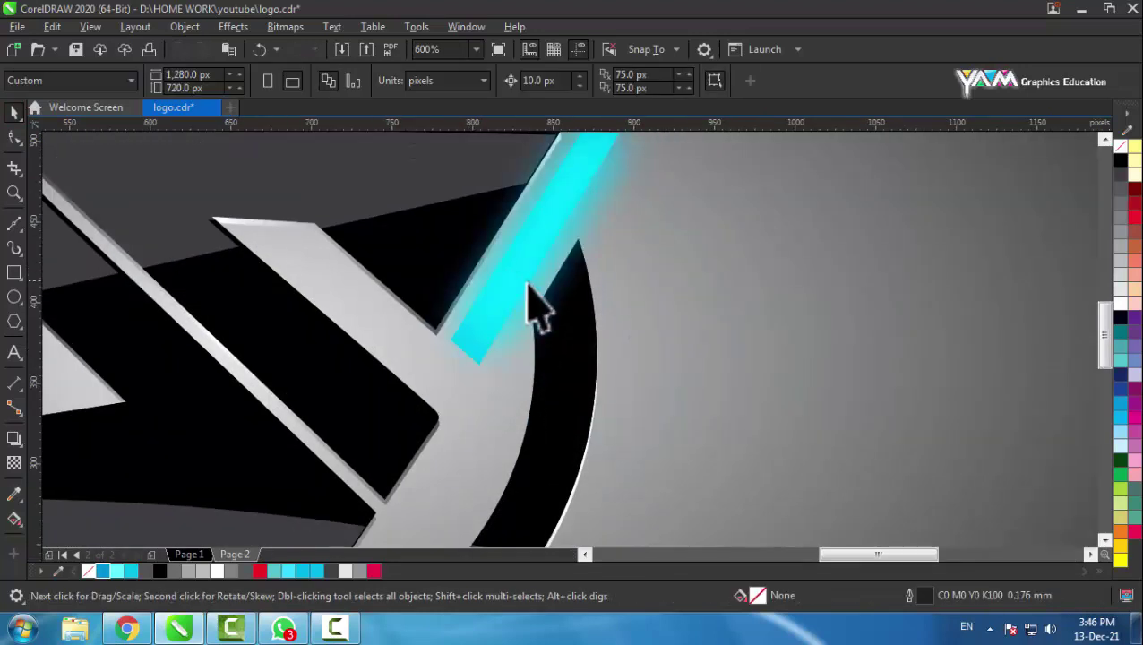
pyautogui.scroll(-2, 528, 286)
# Fill the background rectangle with the 80% Black dark grey swatch.
pyautogui.click(600, 315)
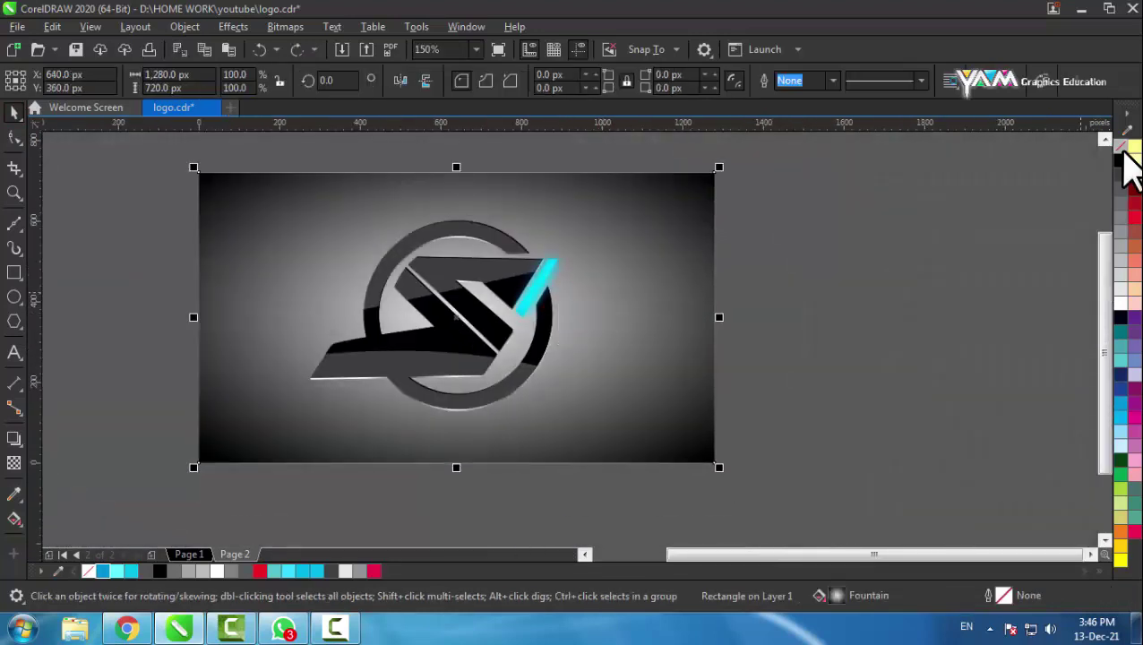
pyautogui.click(1121, 157)
pyautogui.scroll(2, 537, 309)
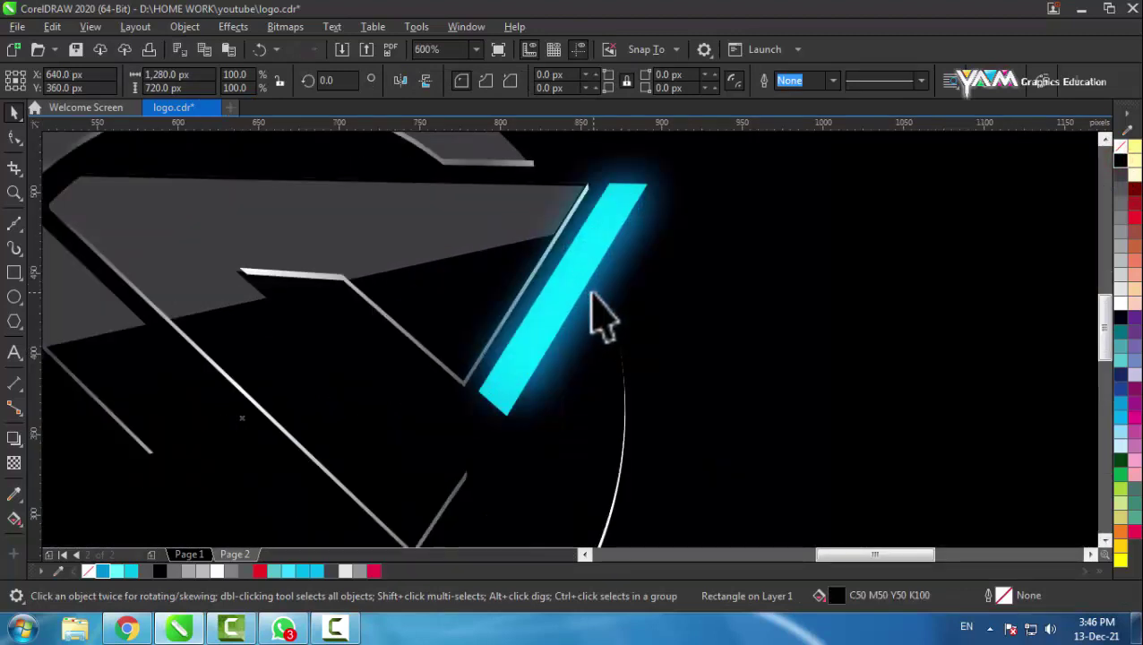
pyautogui.click(591, 299)
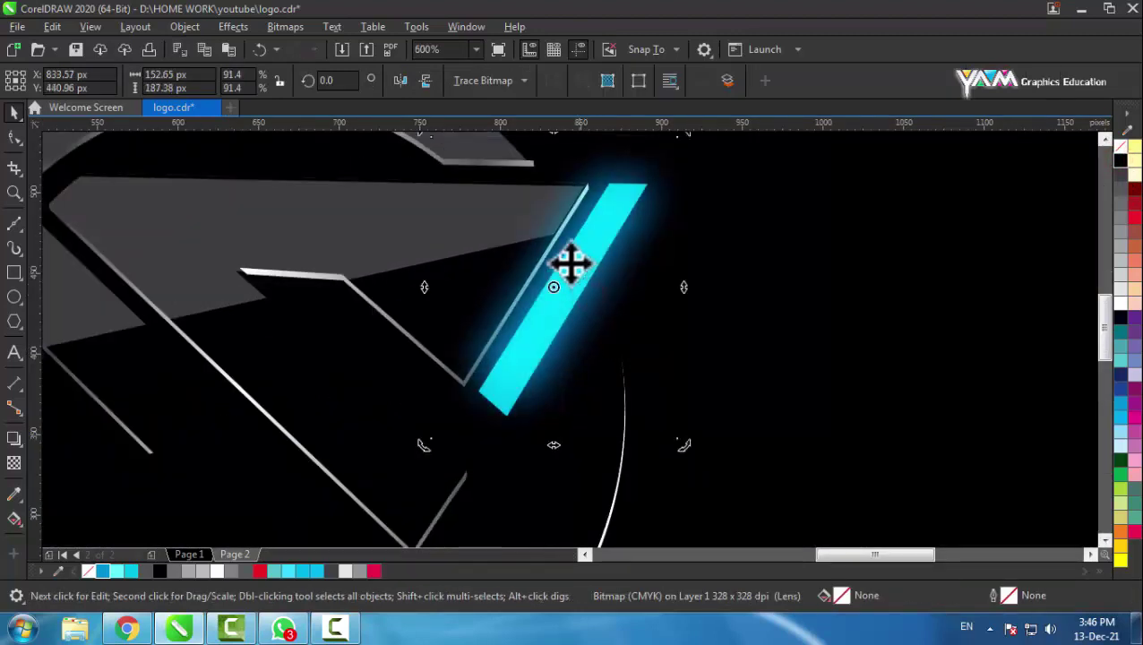
pyautogui.scroll(-2, 576, 275)
pyautogui.click(638, 302)
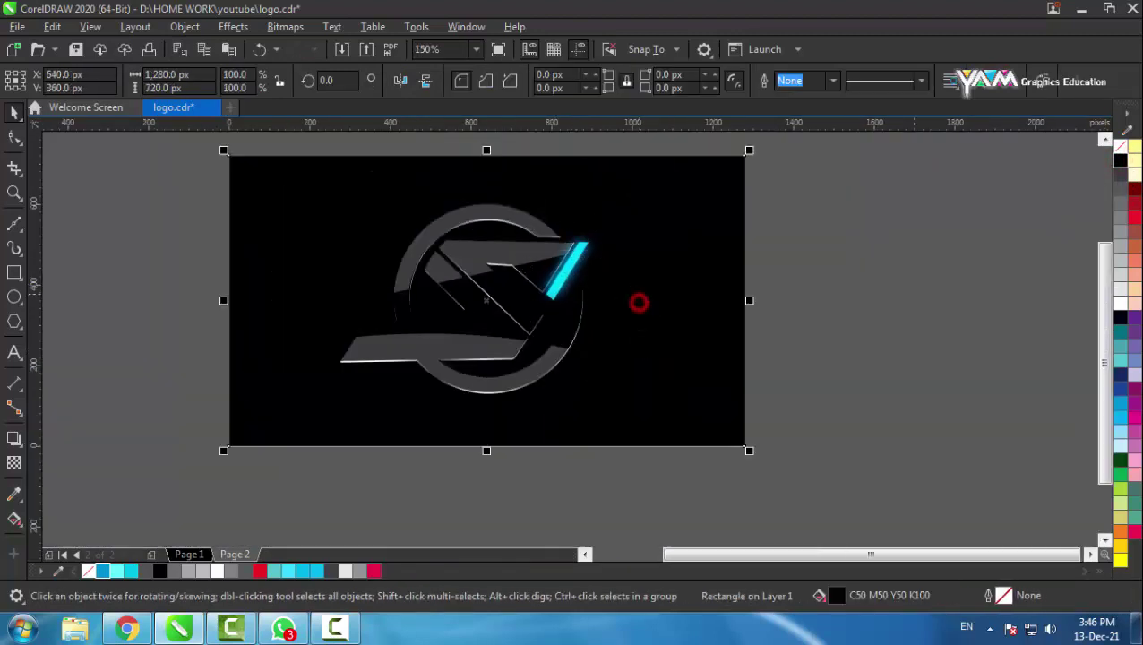
pyautogui.click(1119, 191)
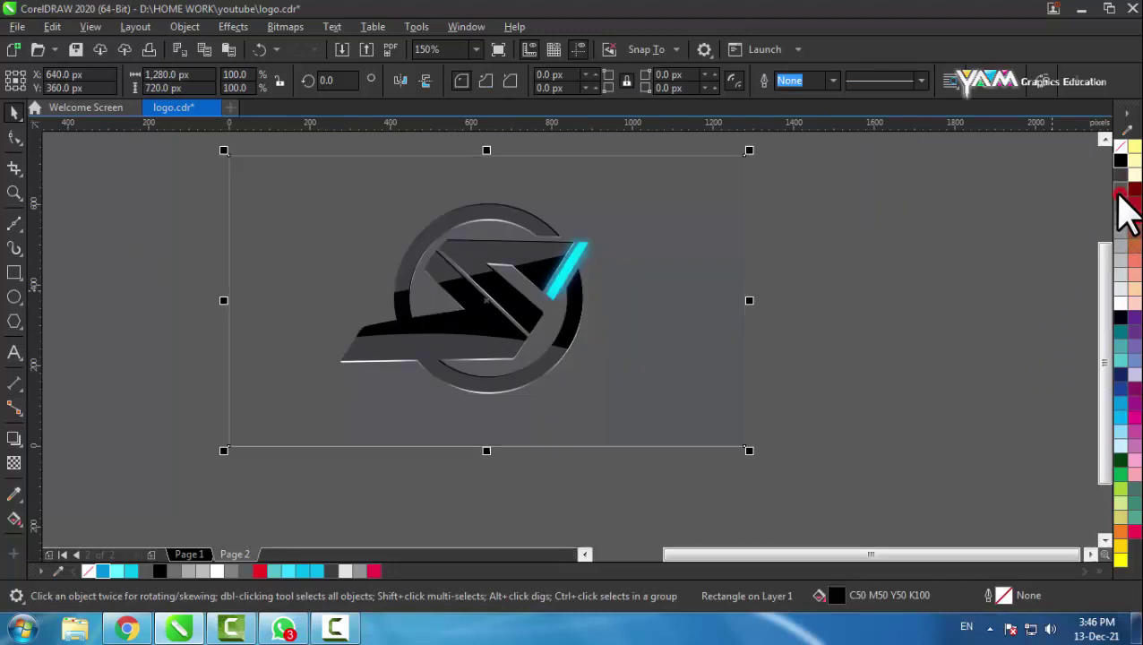
pyautogui.click(922, 262)
pyautogui.scroll(2, 530, 253)
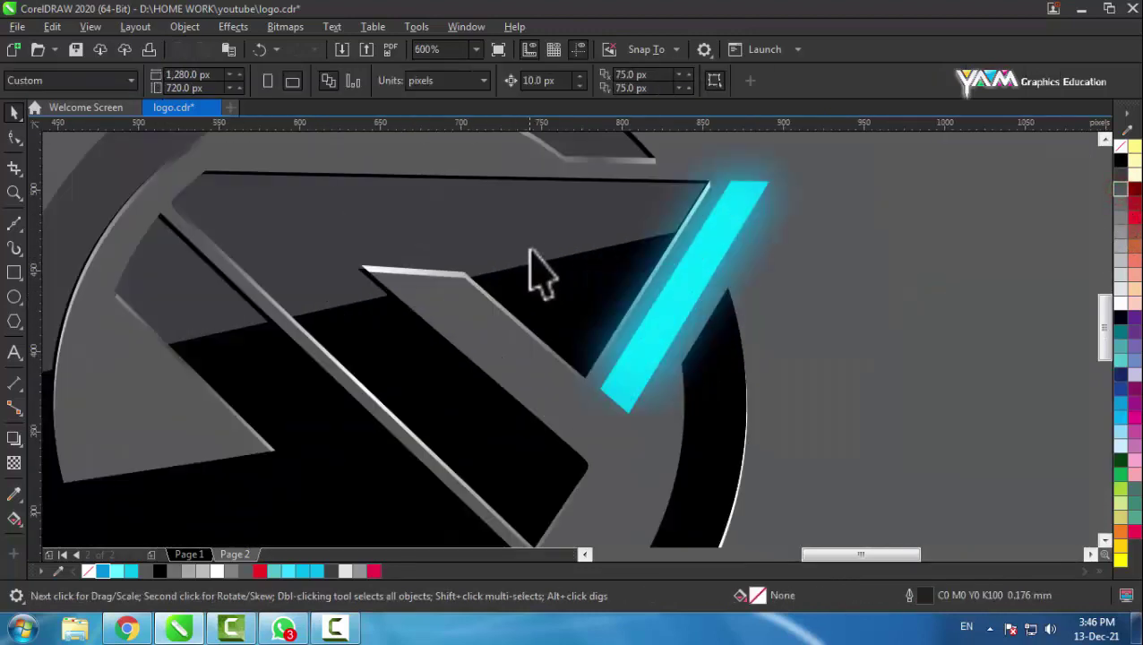
pyautogui.click(706, 380)
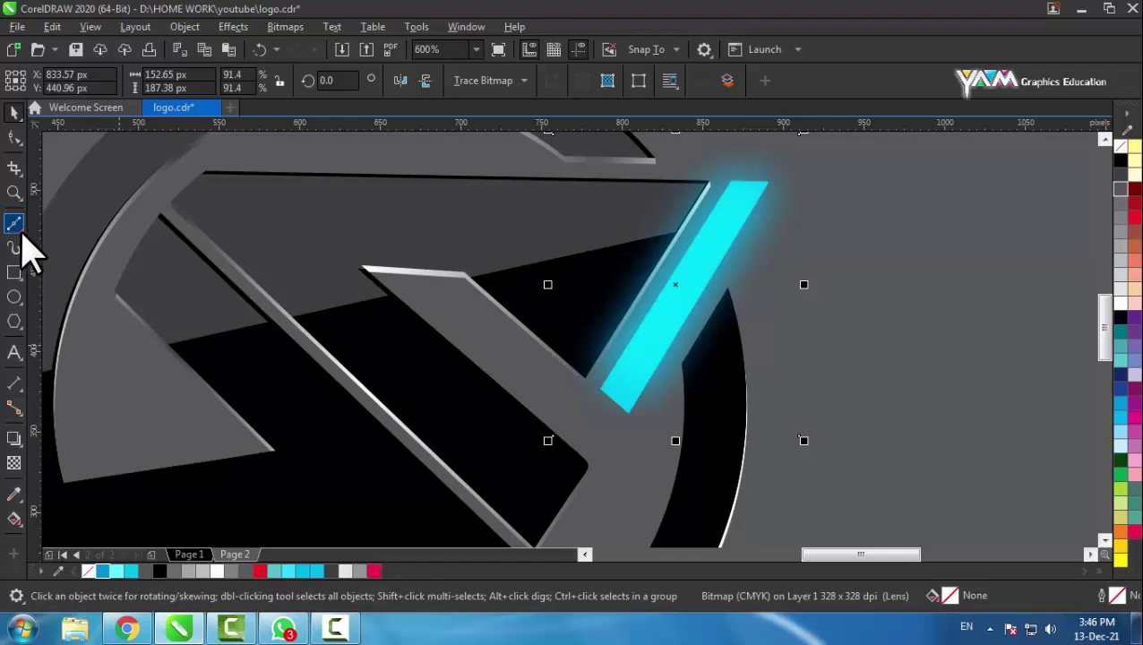
# Draw a straight Bézier line along the black shape's diagonal edge.
pyautogui.click(18, 229)
pyautogui.click(13, 190)
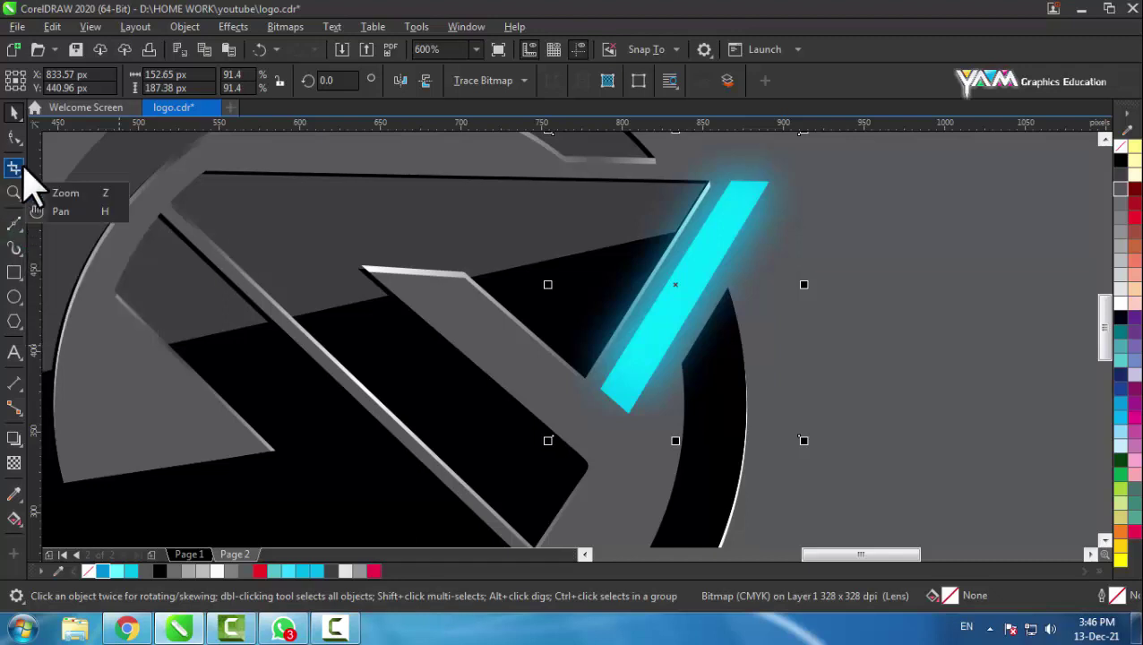
pyautogui.moveTo(14, 224)
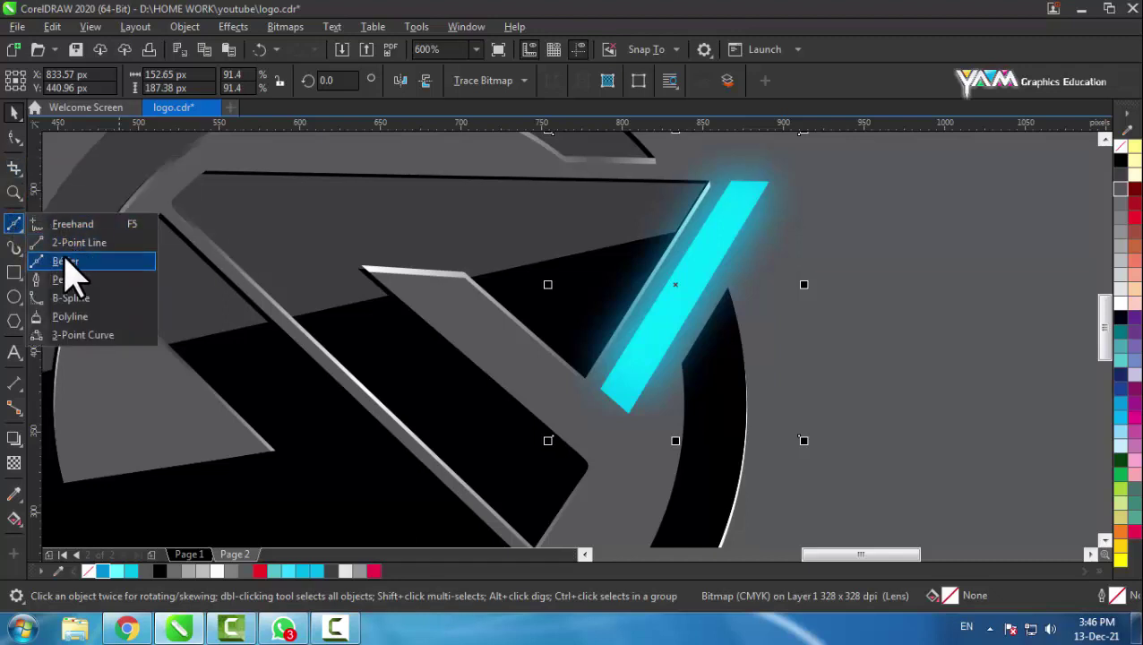
pyautogui.click(65, 261)
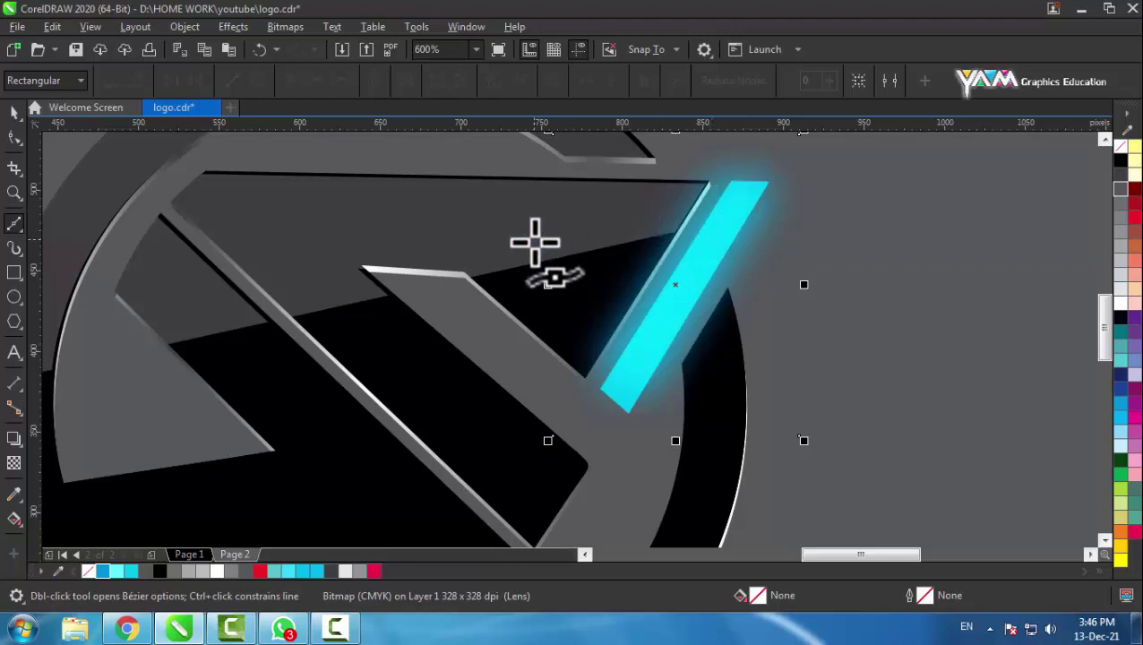
pyautogui.scroll(2, 577, 461)
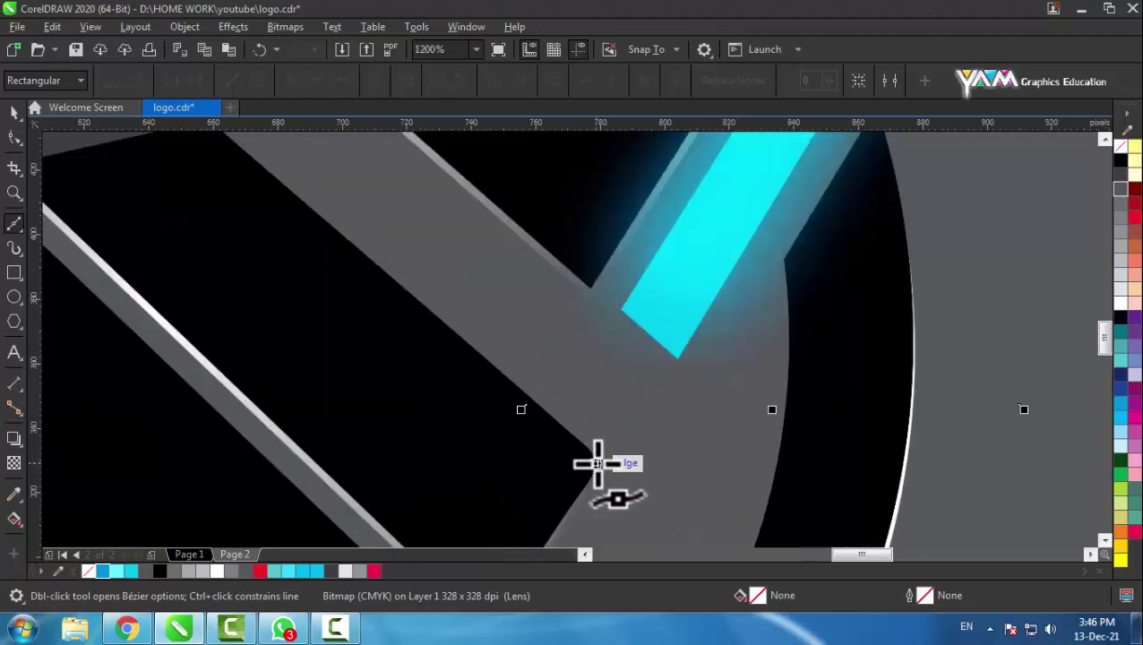
pyautogui.click(598, 461)
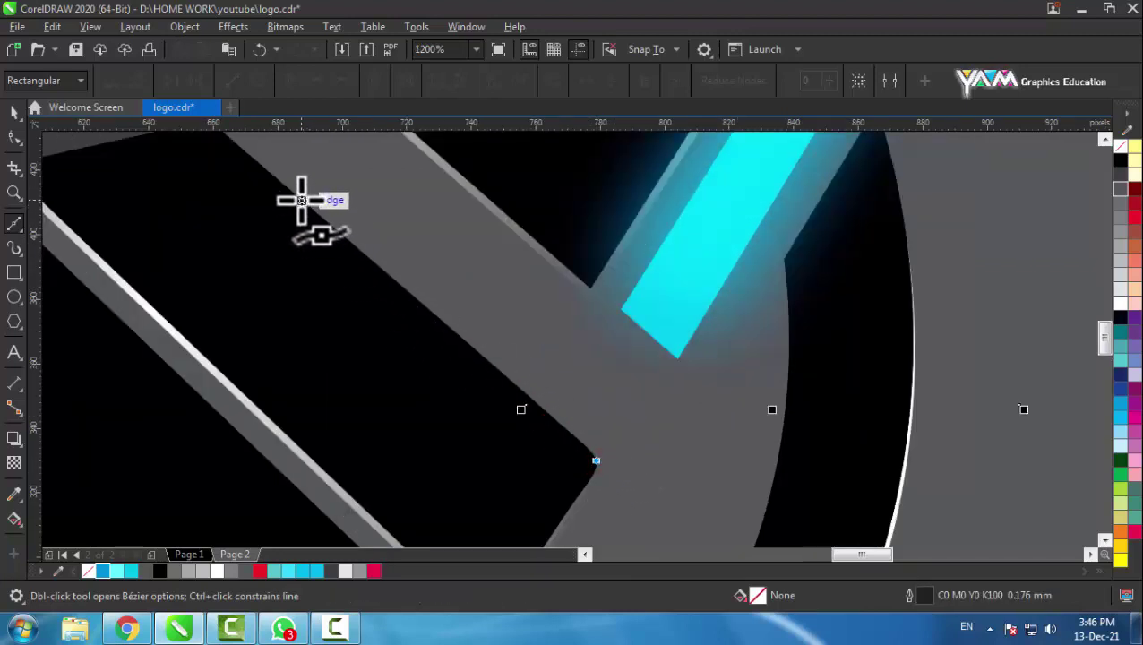
pyautogui.scroll(-2, 347, 257)
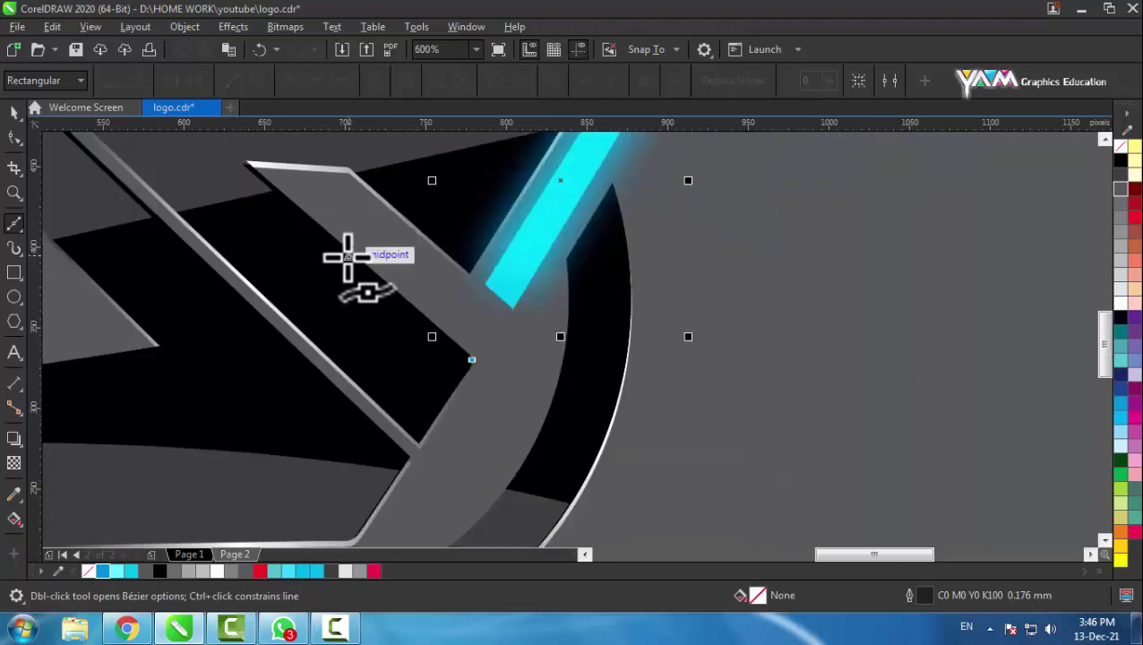
pyautogui.click(258, 170)
pyautogui.click(14, 111)
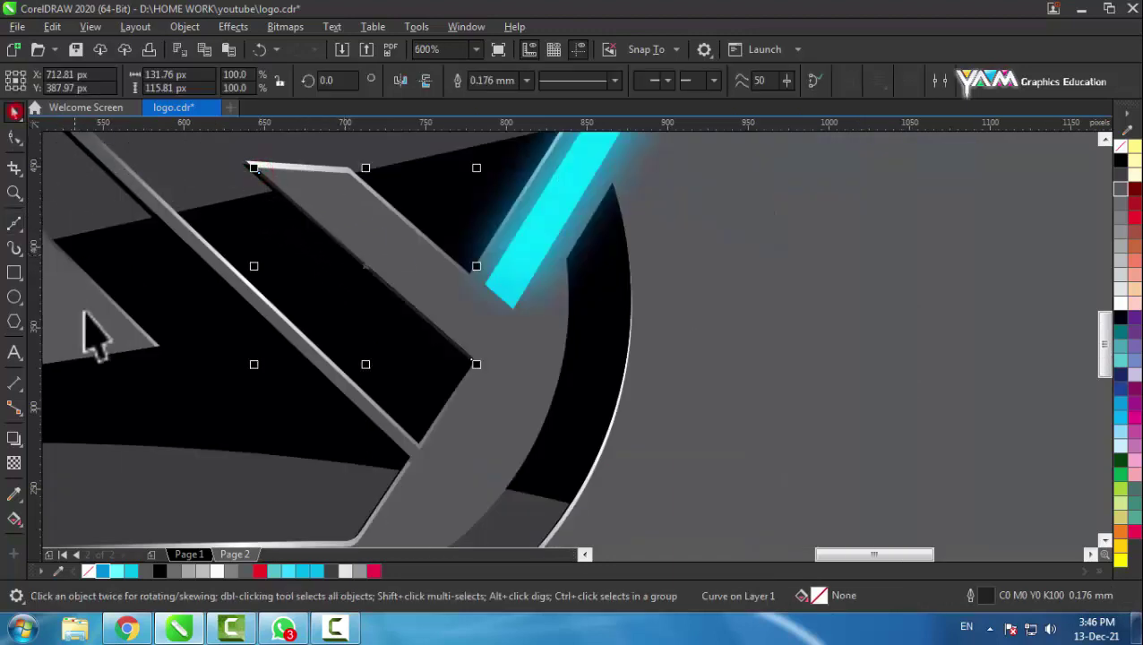
# Make the line a 0.25 mm cyan outline and convert it to a filled object.
pyautogui.rightClick(131, 570)
pyautogui.scroll(1, 422, 314)
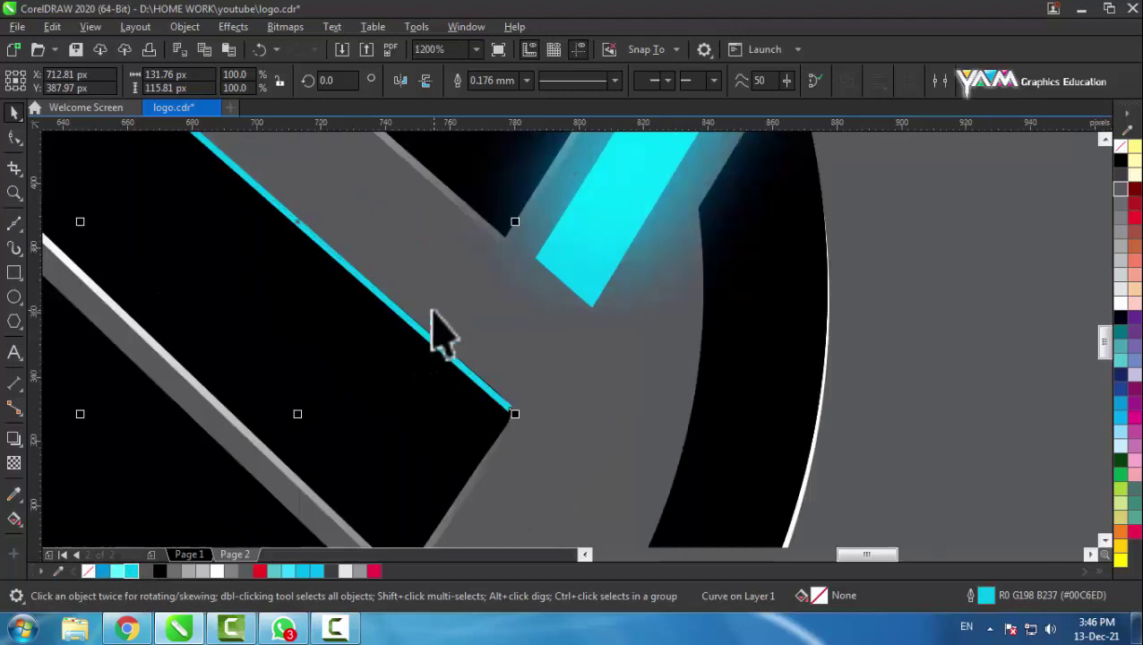
pyautogui.click(526, 81)
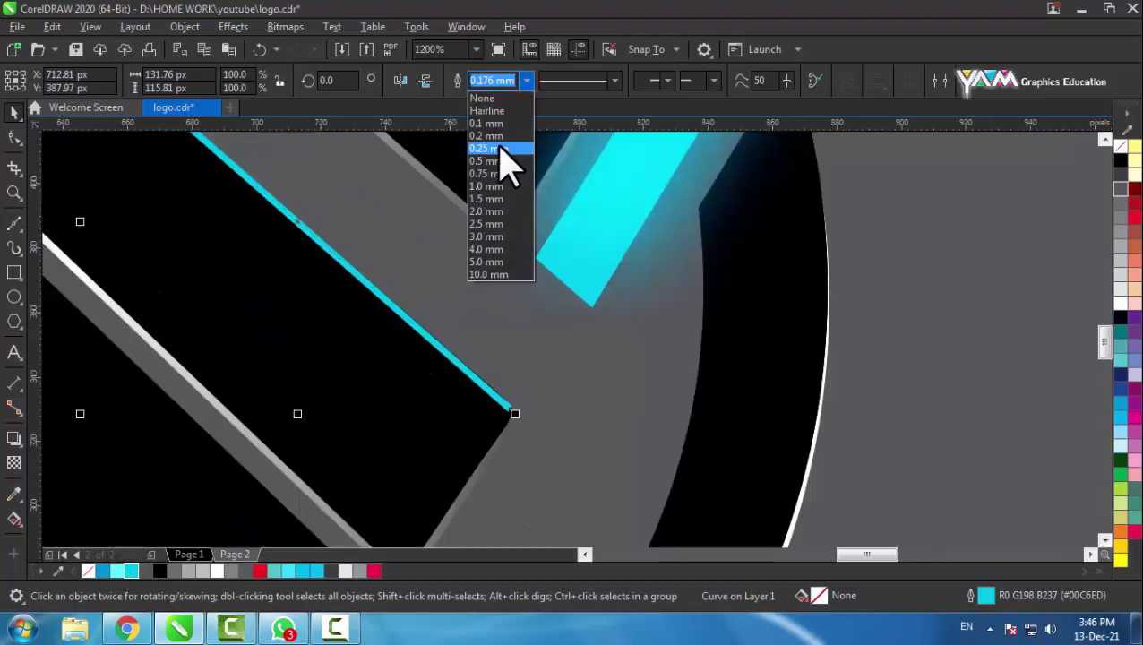
pyautogui.click(502, 149)
pyautogui.scroll(-2, 587, 369)
pyautogui.scroll(2, 566, 383)
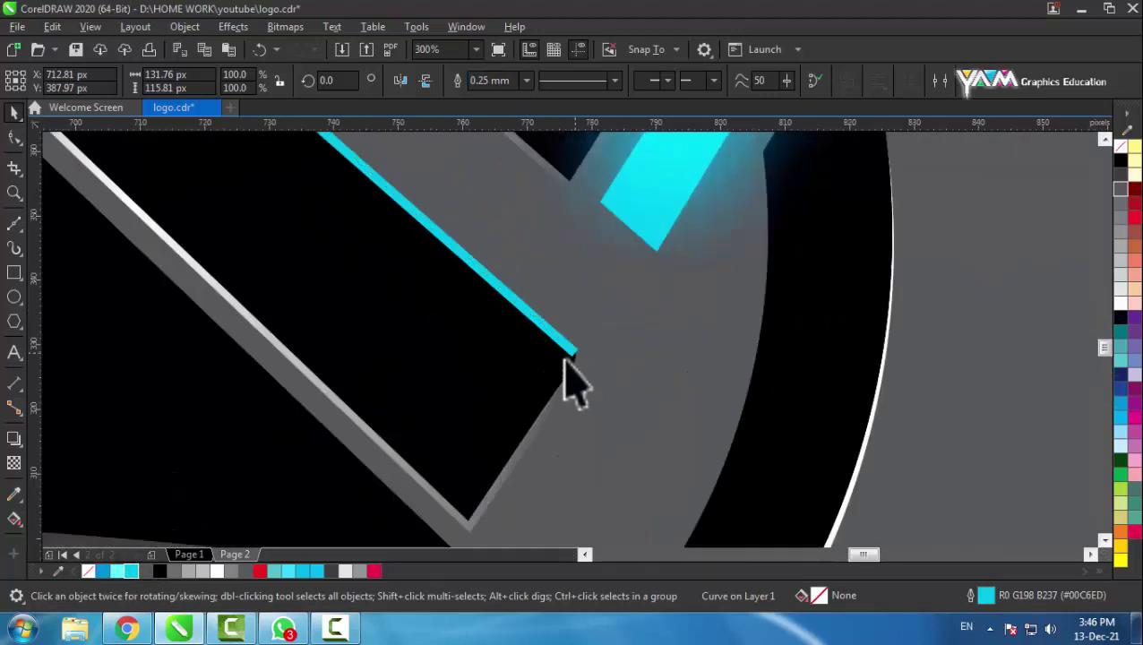
pyautogui.scroll(1, 582, 382)
pyautogui.hotkey('ctrl', 'shift', 'q')
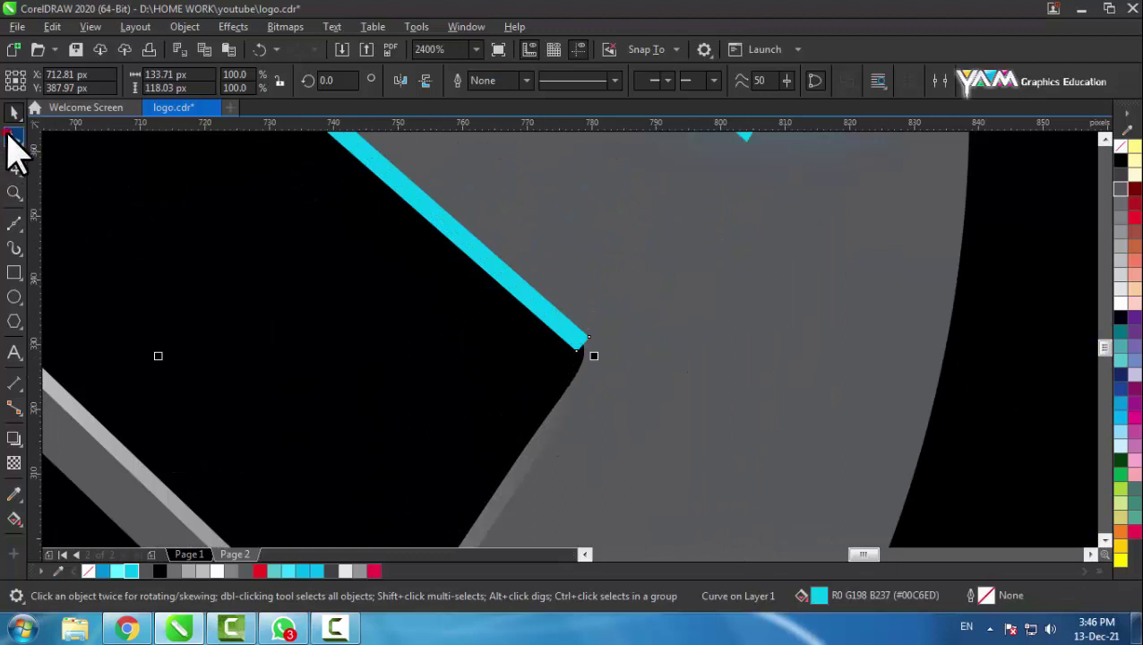
pyautogui.click(13, 136)
pyautogui.scroll(3, 583, 369)
# Drag the accent's tip nodes to reposition its lower end.
pyautogui.moveTo(567, 348); pyautogui.dragTo(591, 362)
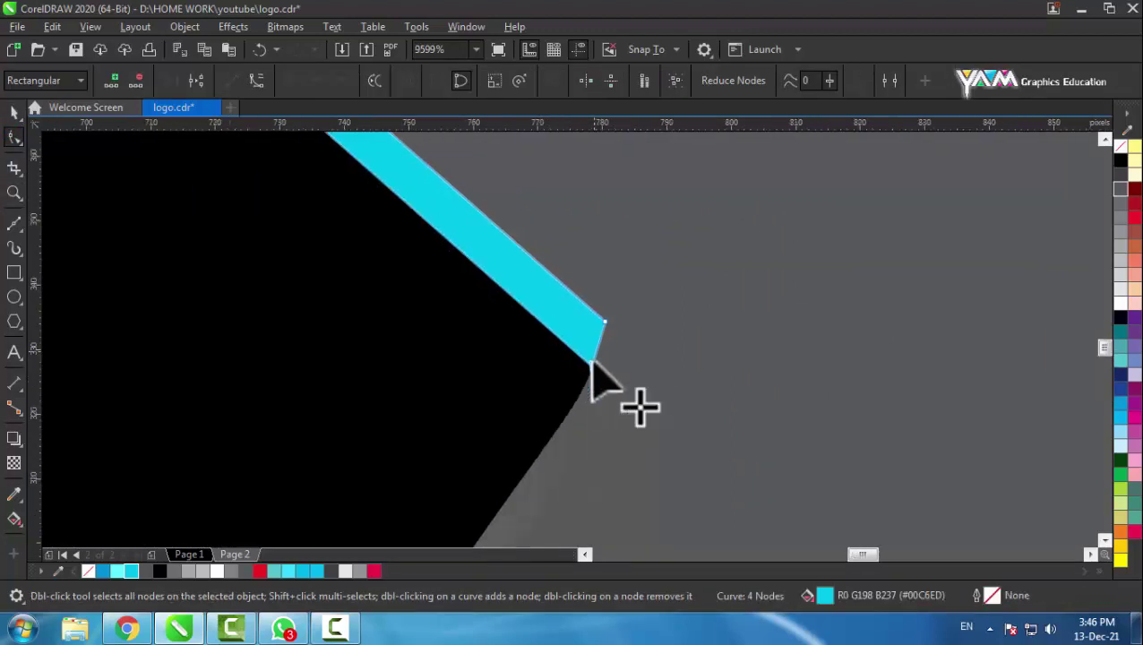
pyautogui.scroll(-2, 596, 359)
pyautogui.scroll(4, 599, 354)
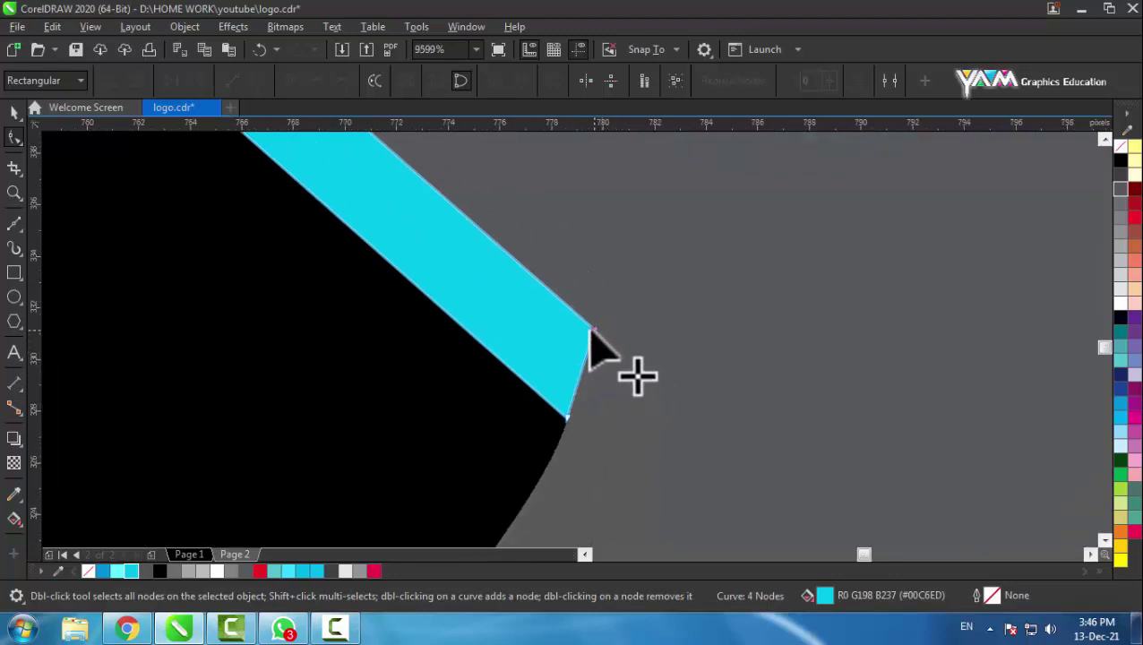
pyautogui.moveTo(589, 330); pyautogui.dragTo(550, 305)
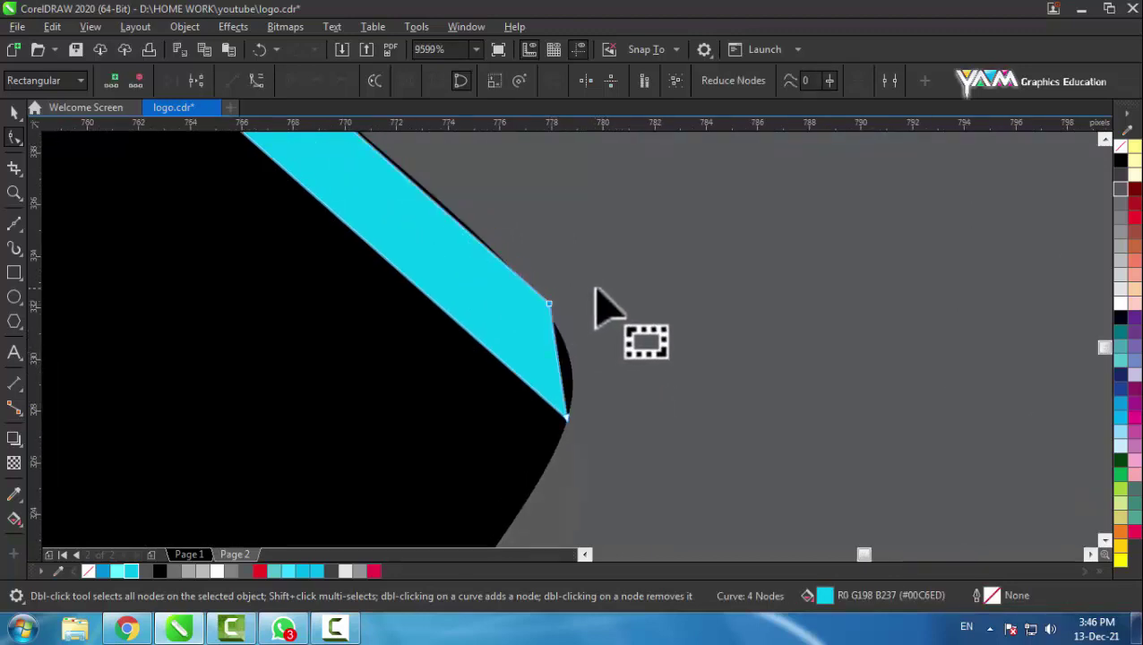
# Convert the tip's straight edge to a curve and bend it into a rounded end.
pyautogui.click(256, 80)
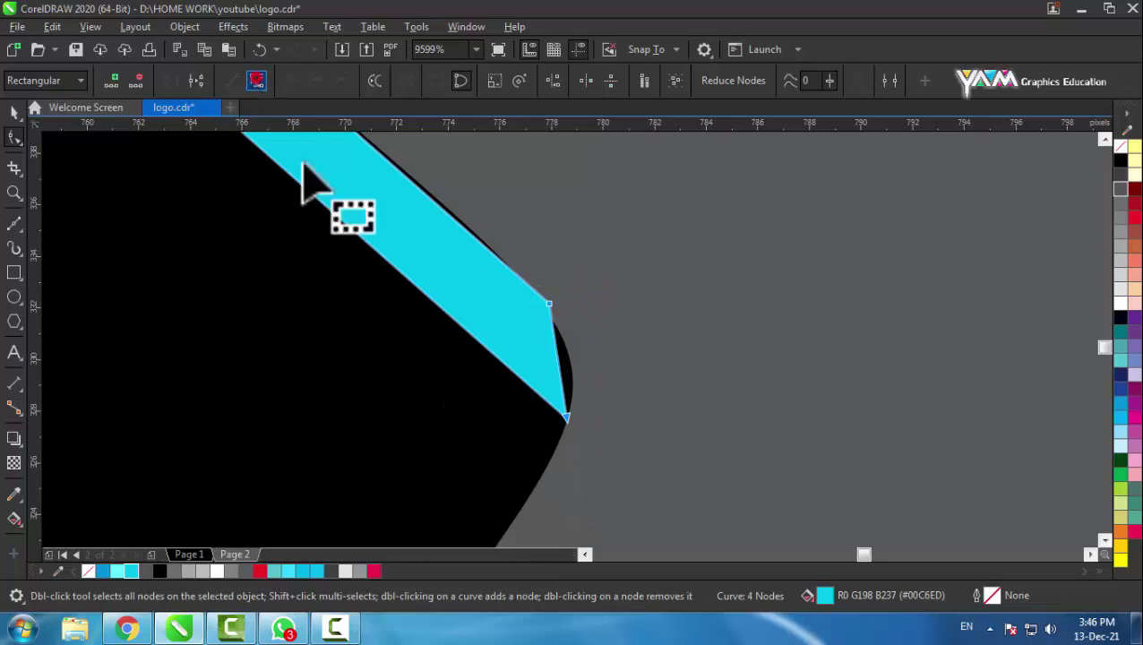
pyautogui.click(469, 288)
pyautogui.click(550, 305)
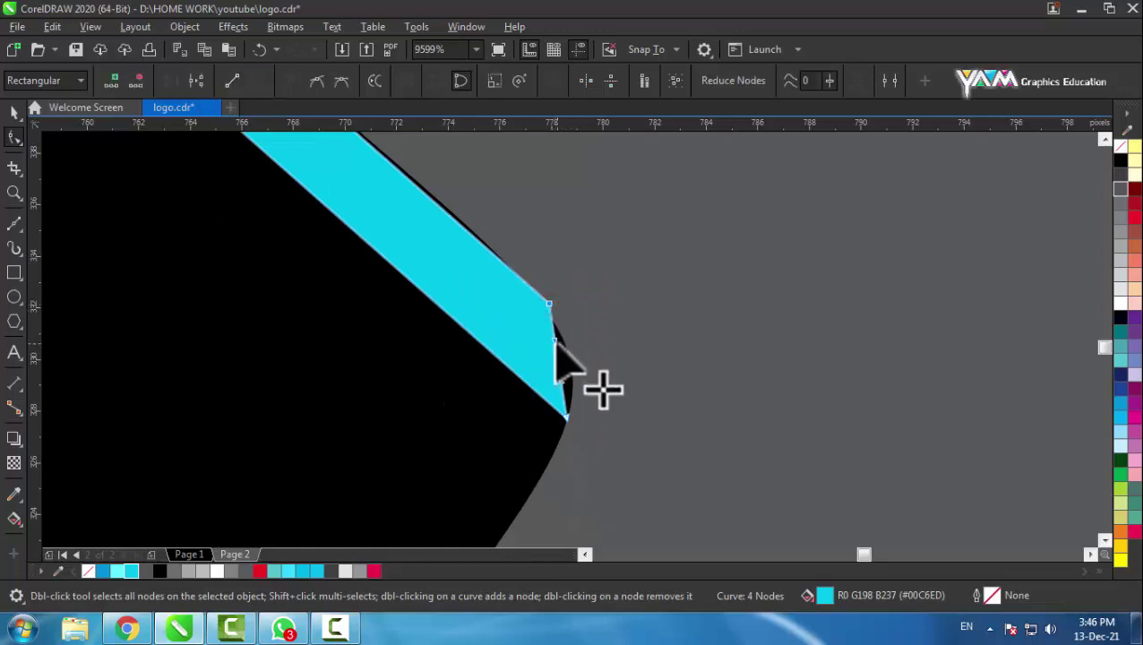
pyautogui.moveTo(555, 343); pyautogui.dragTo(576, 400)
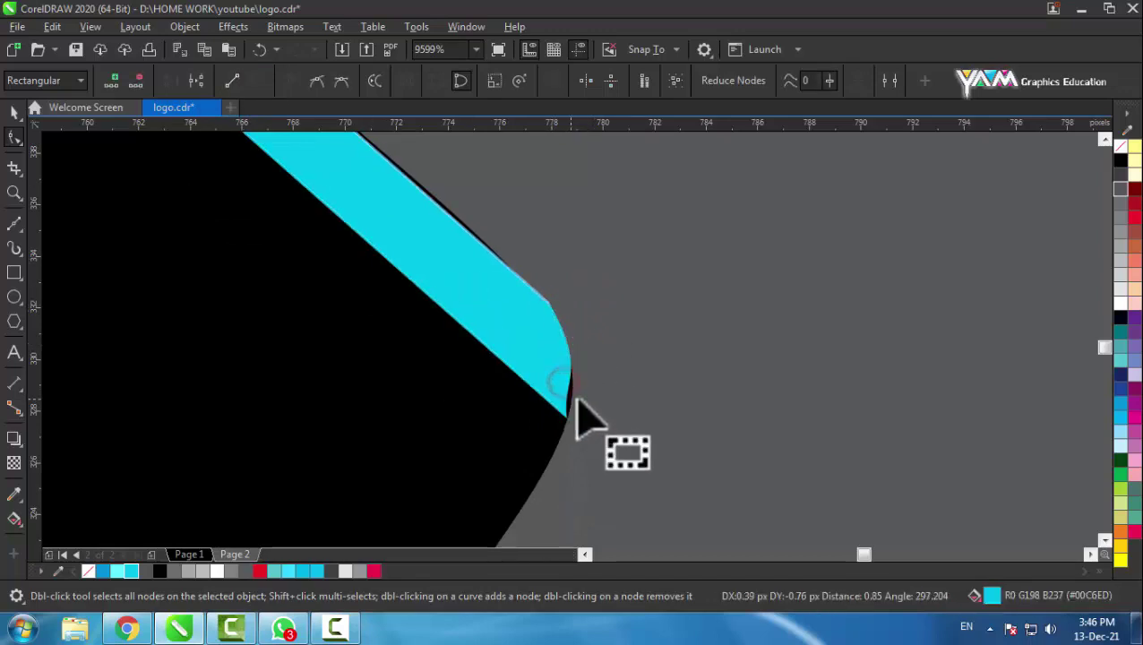
pyautogui.scroll(-3, 559, 394)
pyautogui.scroll(2, 559, 394)
pyautogui.scroll(1, 560, 399)
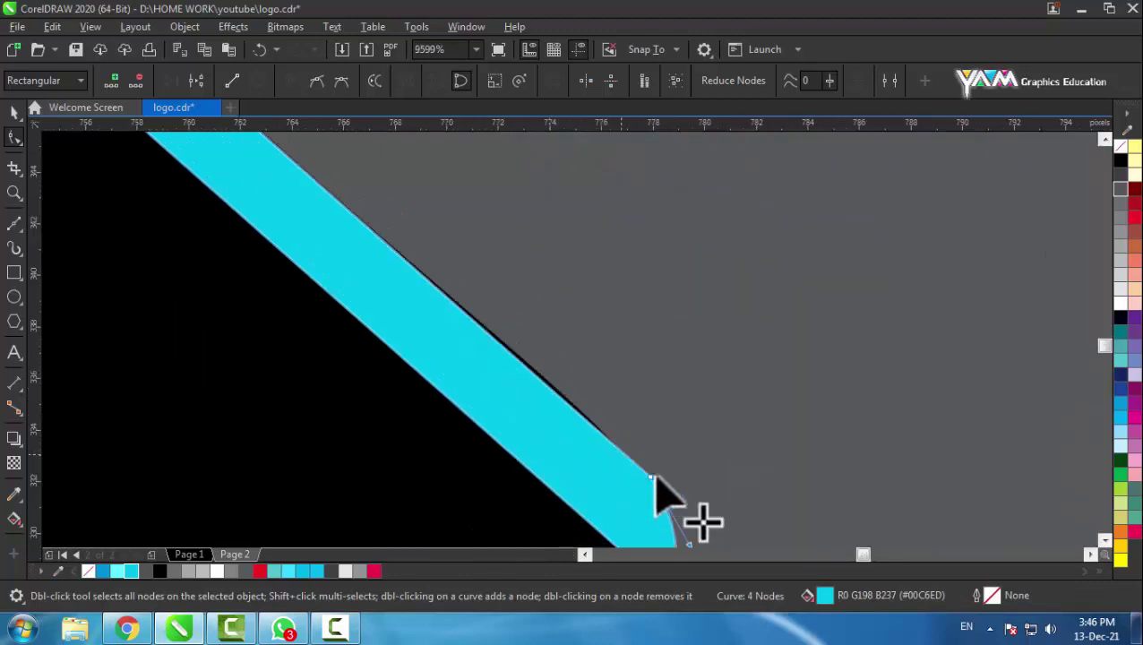
pyautogui.click(651, 478)
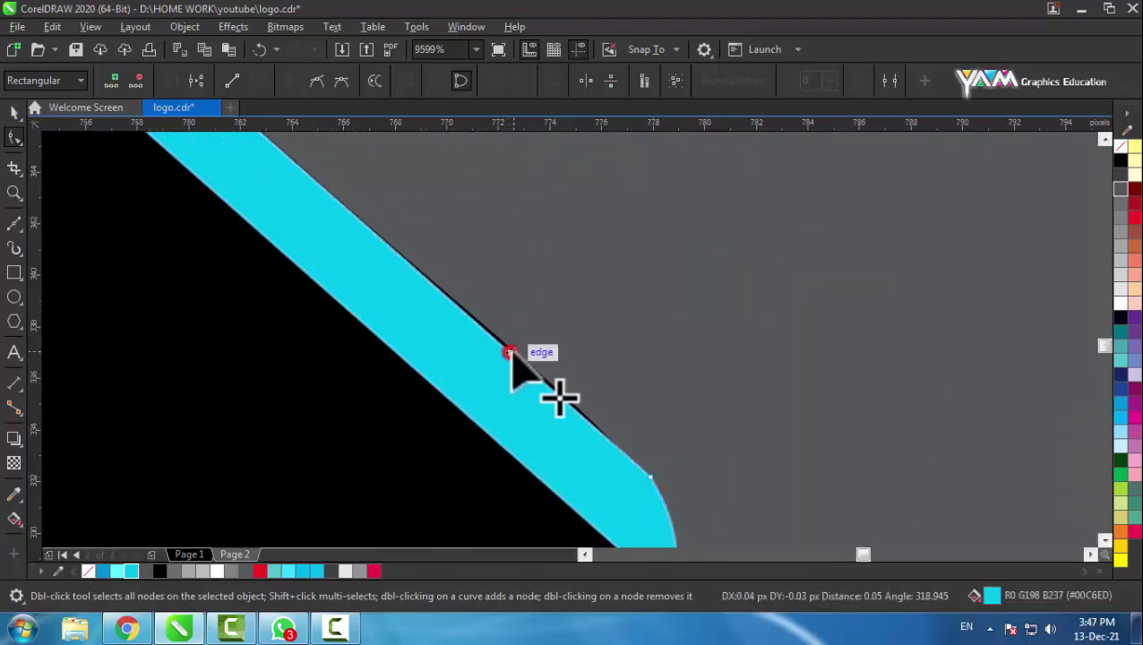
pyautogui.scroll(-2, 555, 412)
pyautogui.scroll(-3, 568, 425)
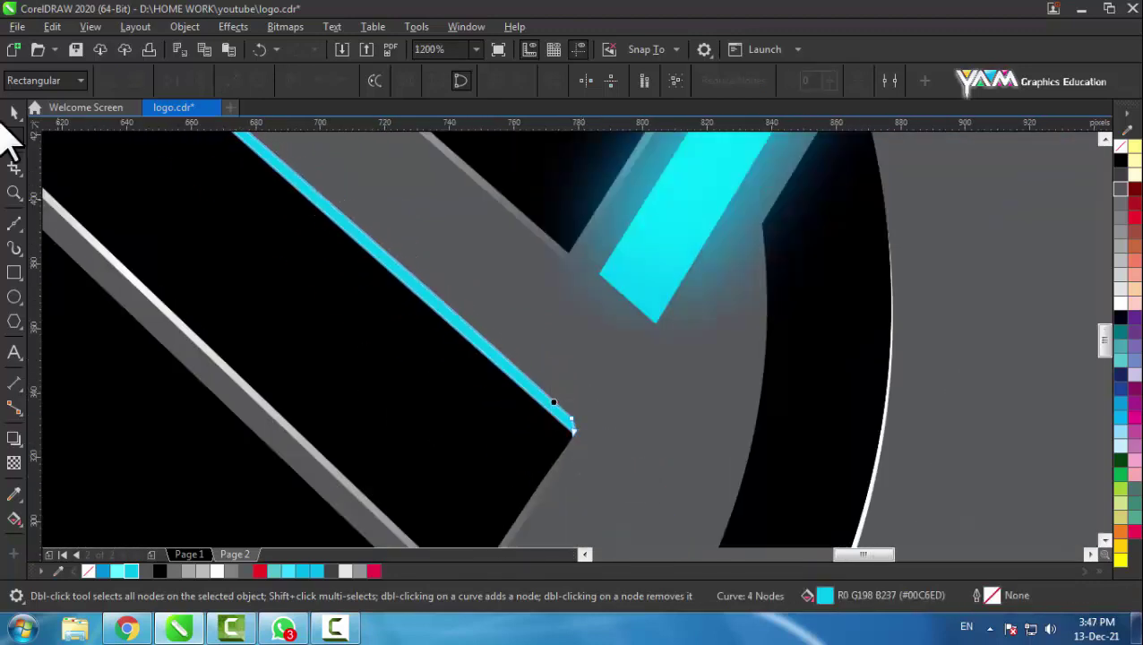
pyautogui.click(13, 112)
pyautogui.scroll(-4, 535, 402)
pyautogui.scroll(4, 511, 382)
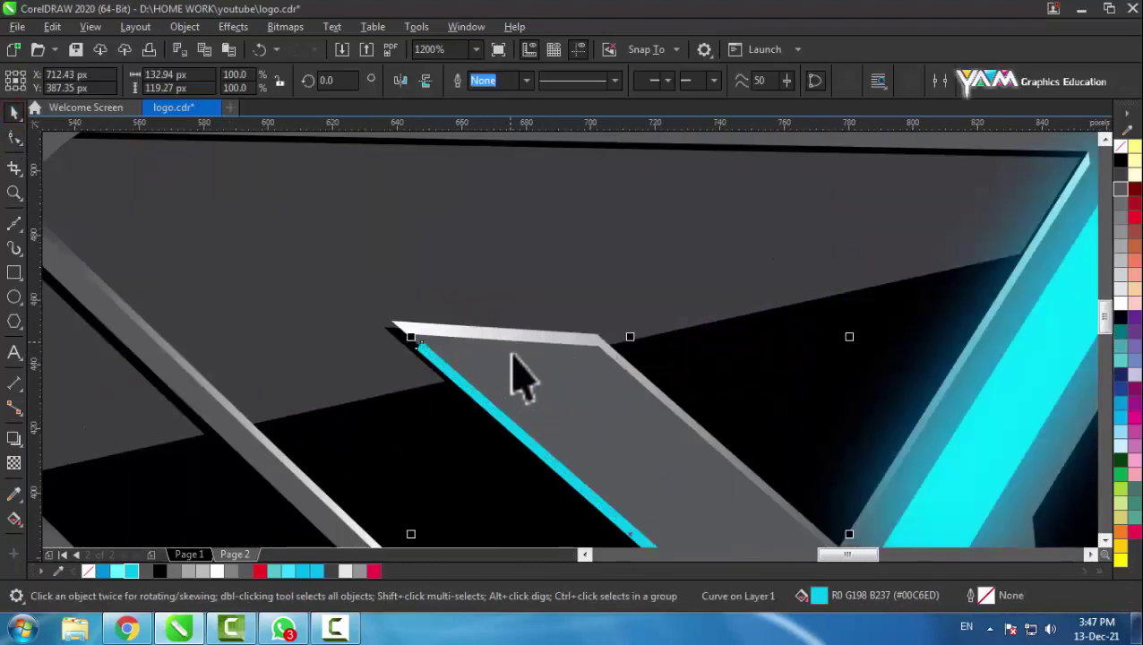
# Apply a fountain transparency fading the cyan accent from its lower tip toward the top.
pyautogui.click(13, 463)
pyautogui.scroll(-2, 499, 400)
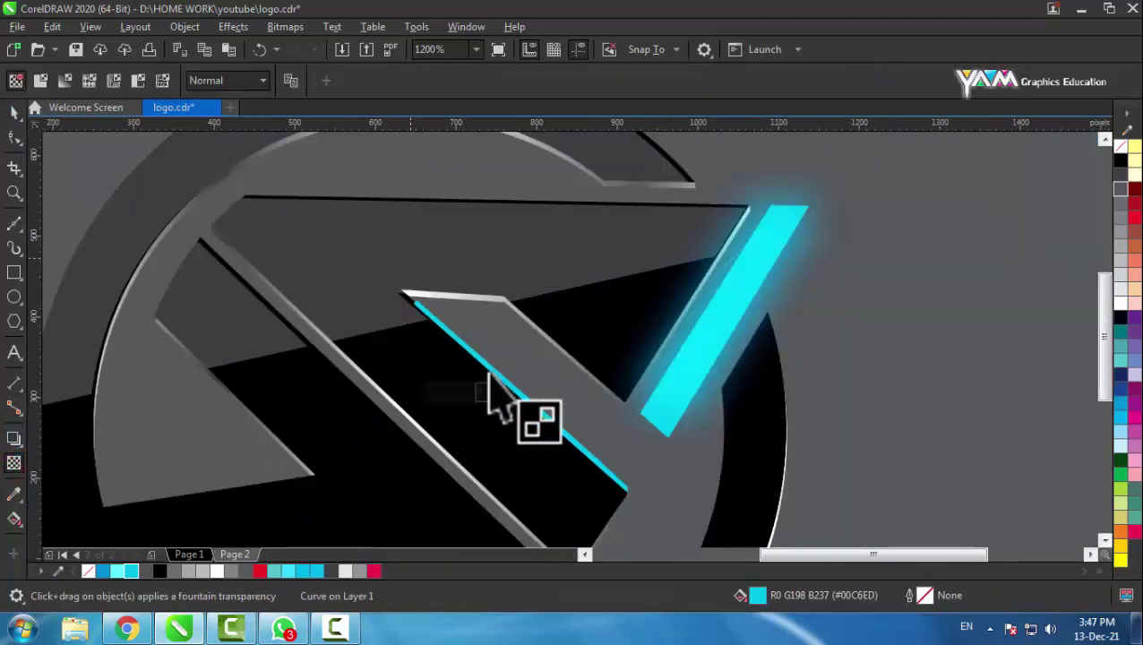
pyautogui.scroll(-2, 472, 312)
pyautogui.scroll(4, 475, 367)
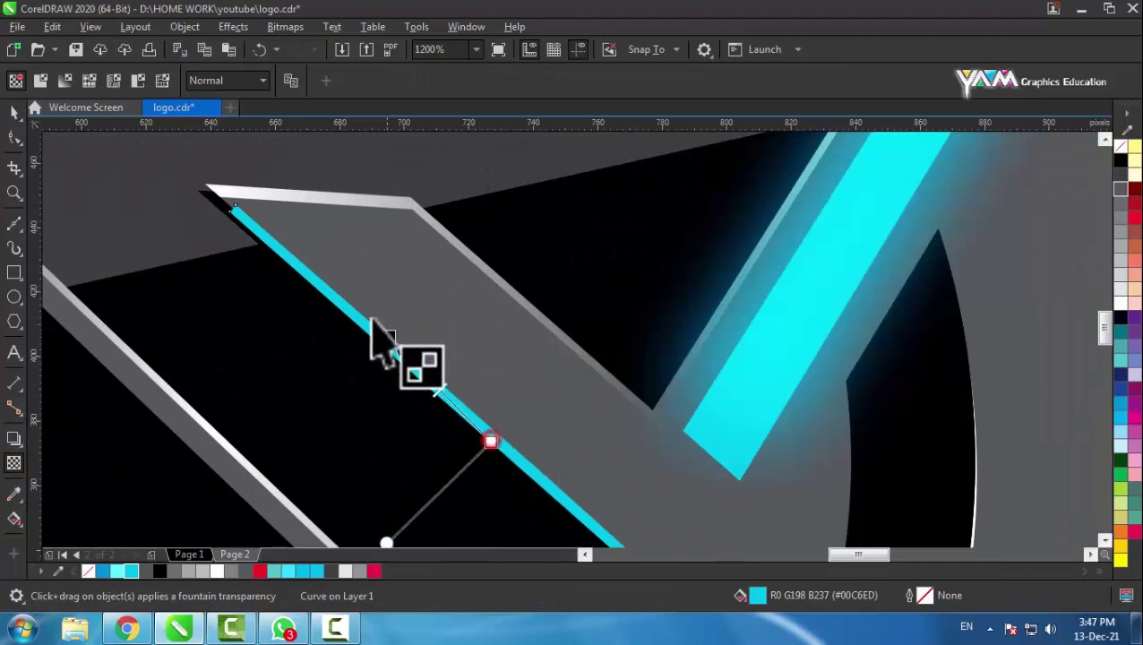
pyautogui.moveTo(491, 443); pyautogui.dragTo(298, 273)
pyautogui.moveTo(489, 442); pyautogui.dragTo(627, 541)
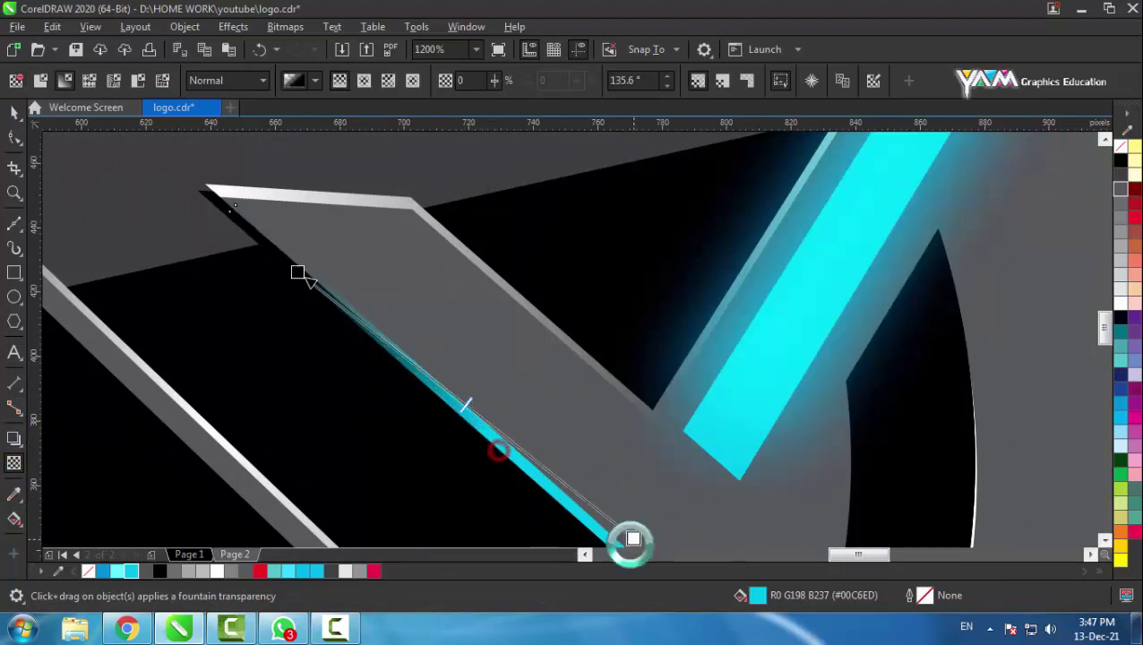
pyautogui.scroll(-1, 479, 377)
pyautogui.moveTo(548, 436); pyautogui.dragTo(559, 457)
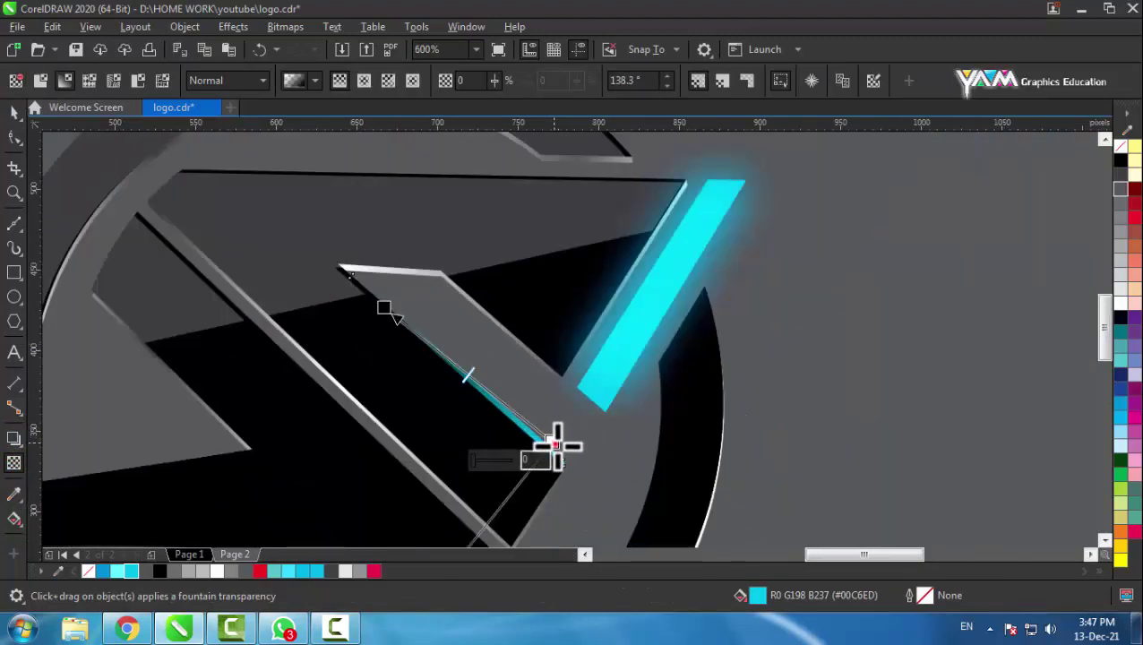
pyautogui.click(14, 110)
pyautogui.click(914, 378)
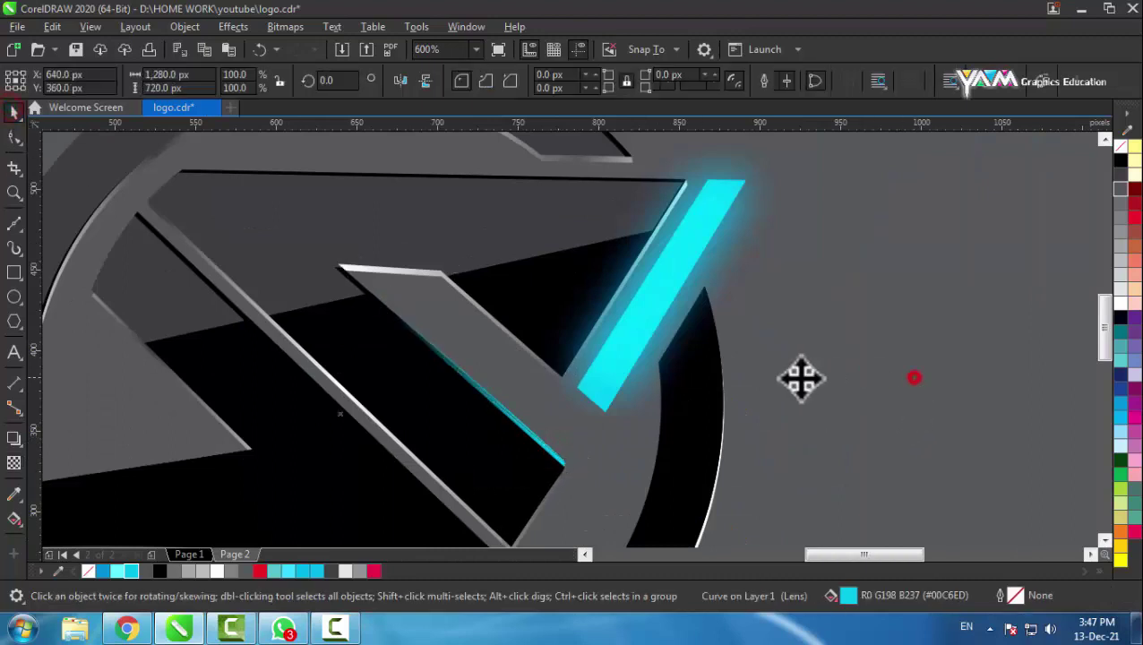
pyautogui.scroll(1, 712, 316)
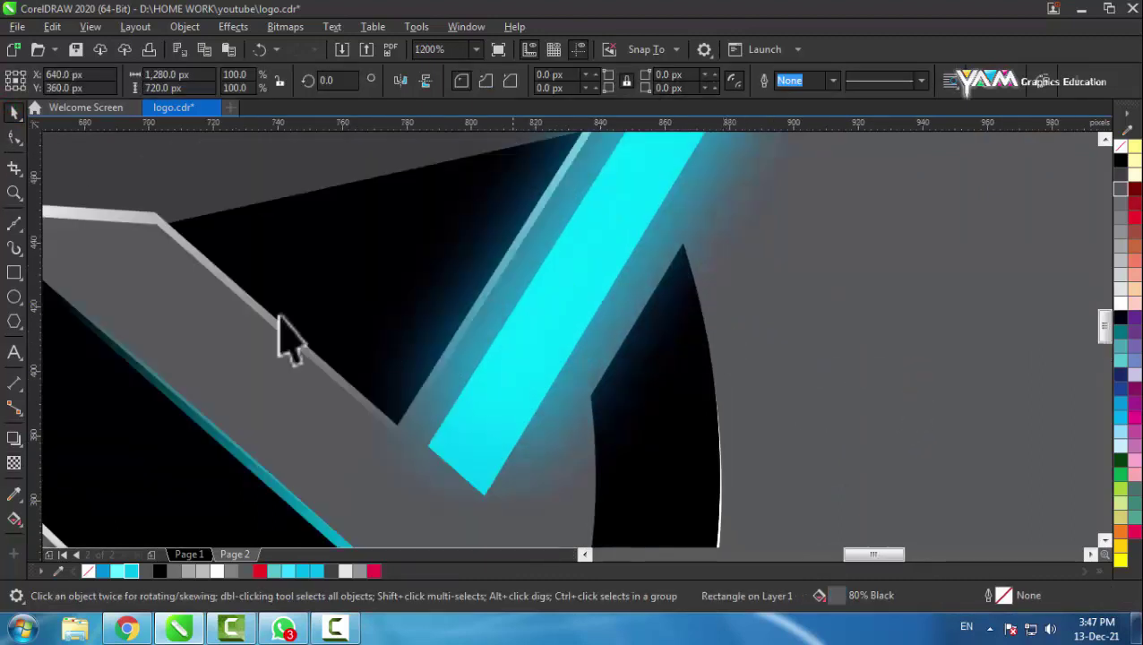
# Draw a Bézier curve from the black arc's top tip down its inner edge.
pyautogui.click(13, 224)
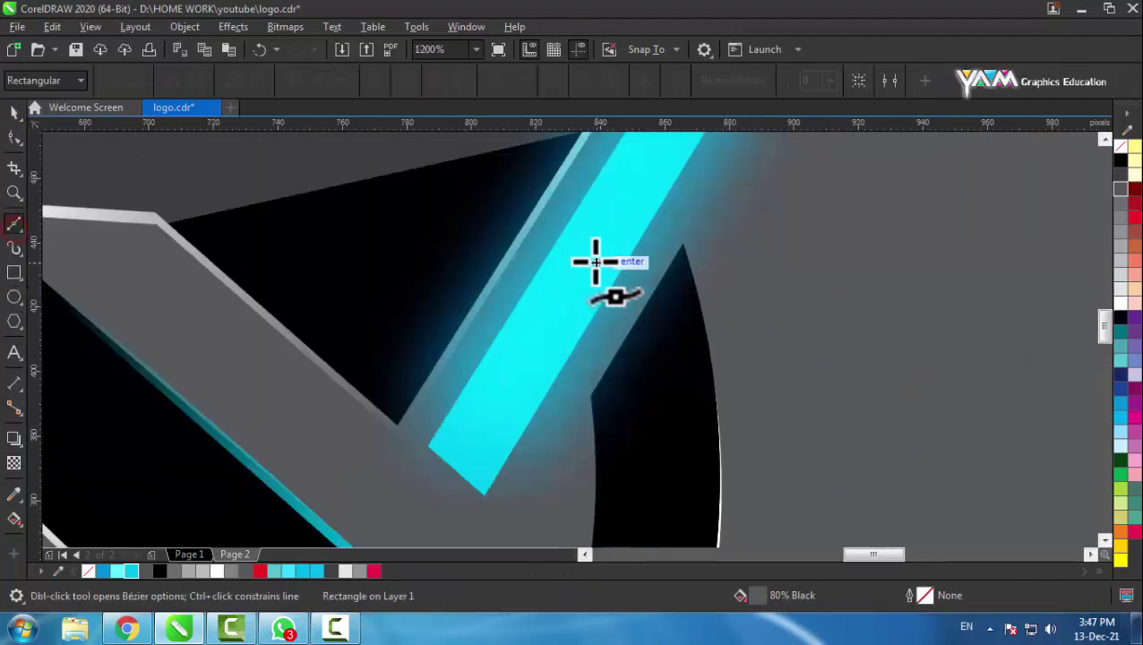
pyautogui.click(683, 242)
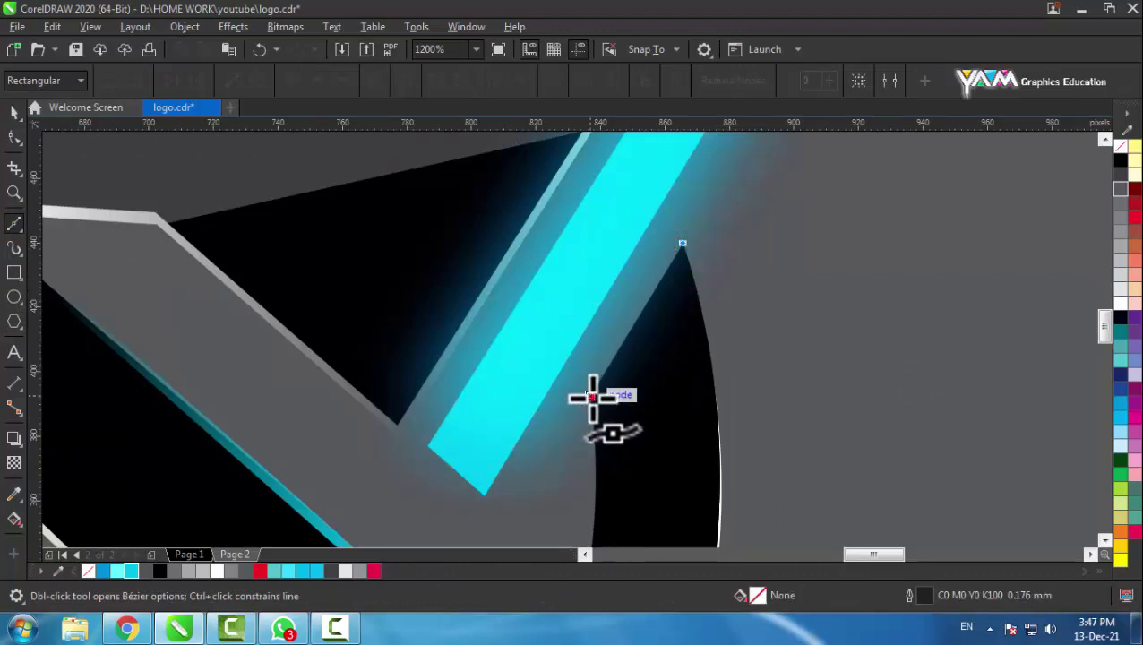
pyautogui.click(592, 397)
pyautogui.scroll(-2, 582, 394)
pyautogui.scroll(2, 569, 354)
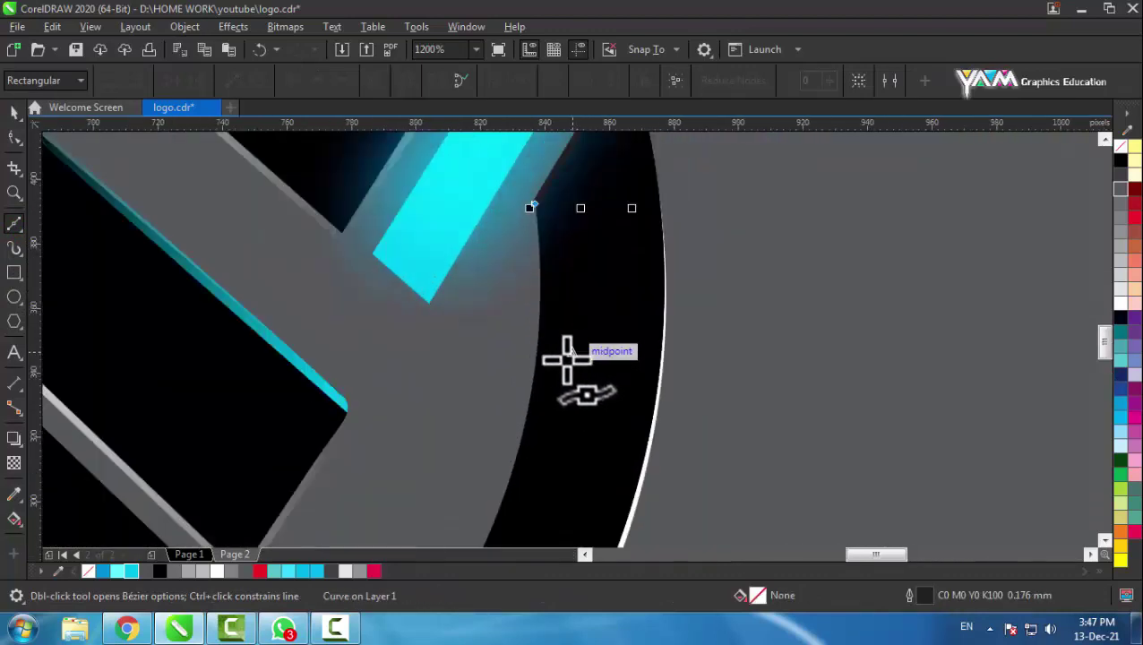
pyautogui.moveTo(537, 367)
pyautogui.mouseDown()
pyautogui.moveTo(535, 430)
pyautogui.moveTo(507, 484)
pyautogui.mouseUp()
pyautogui.hotkey('ctrl', 'z')
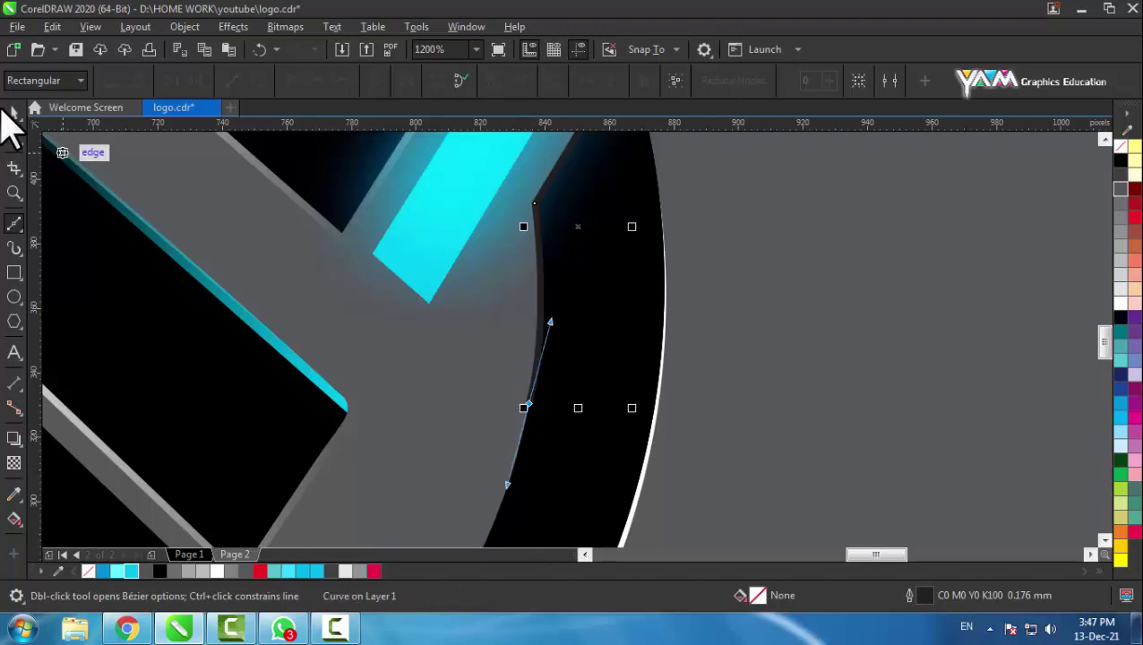
pyautogui.click(13, 112)
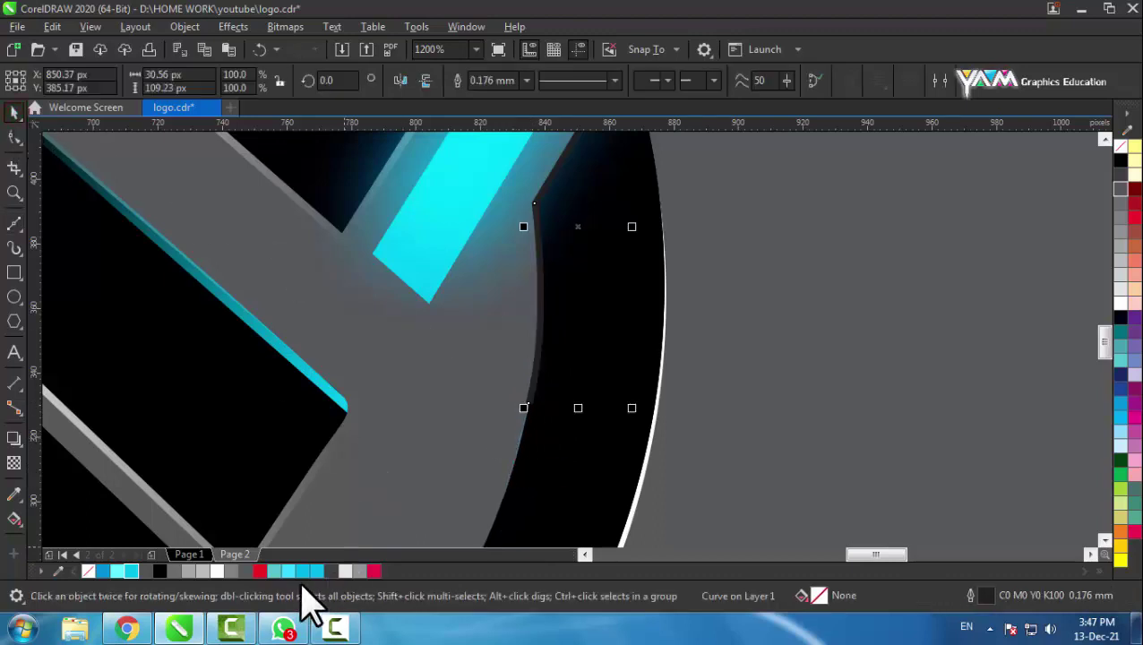
# Give the new curve a cyan outline 0.25 mm wide.
pyautogui.rightClick(132, 570)
pyautogui.scroll(-2, 612, 438)
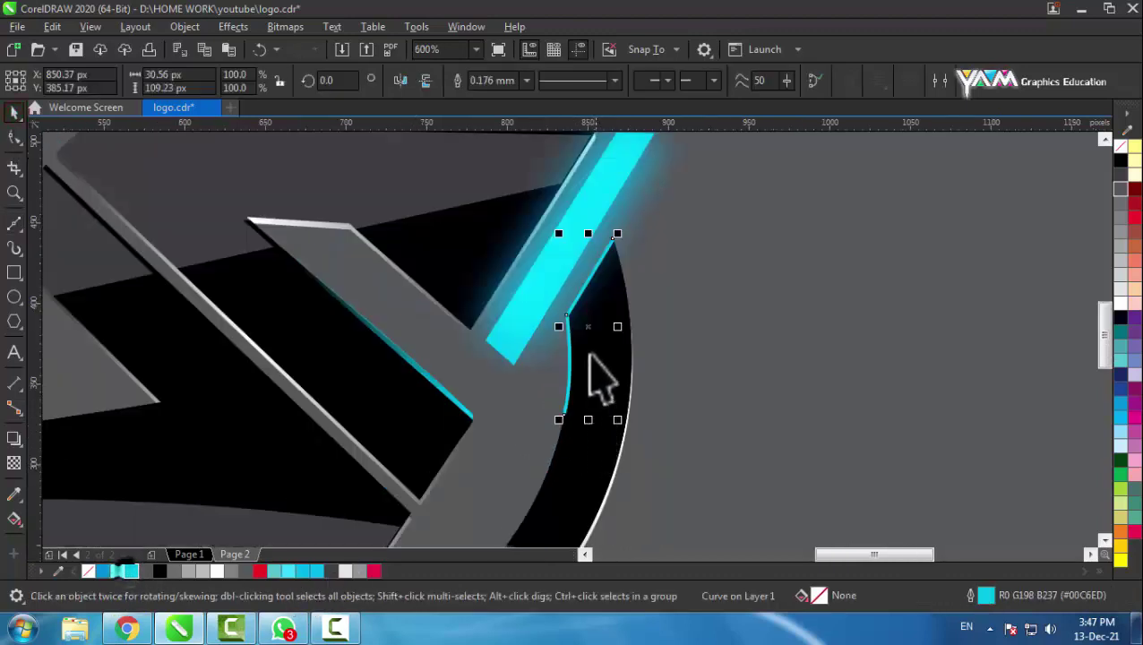
pyautogui.scroll(1, 600, 376)
pyautogui.scroll(1, 589, 283)
pyautogui.scroll(-1, 553, 277)
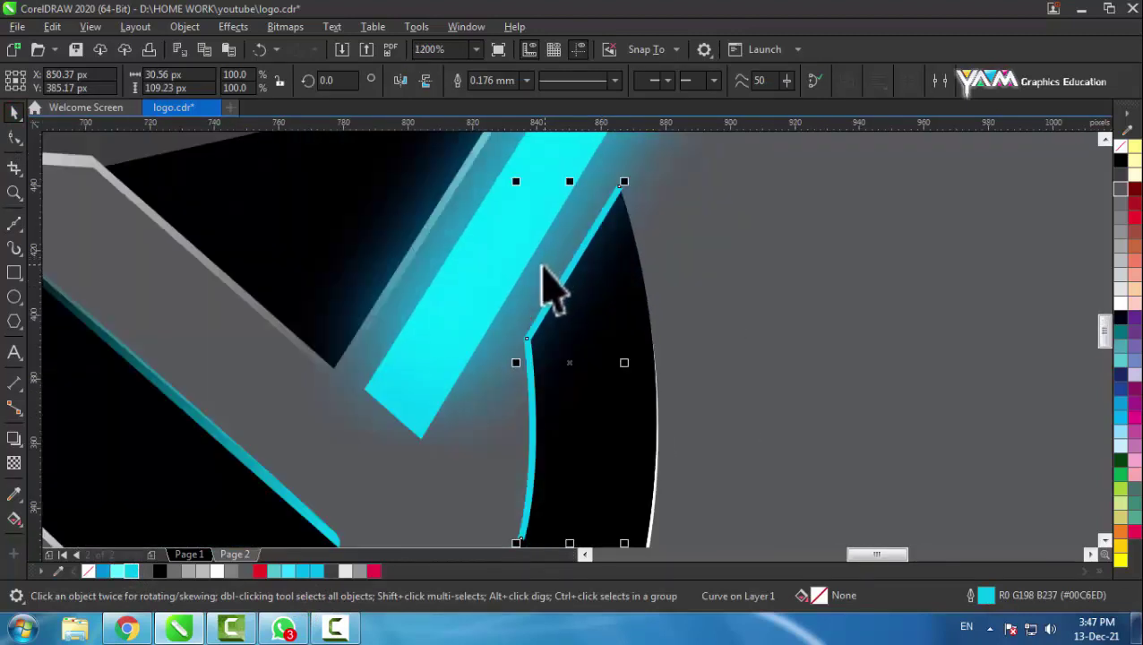
pyautogui.click(528, 80)
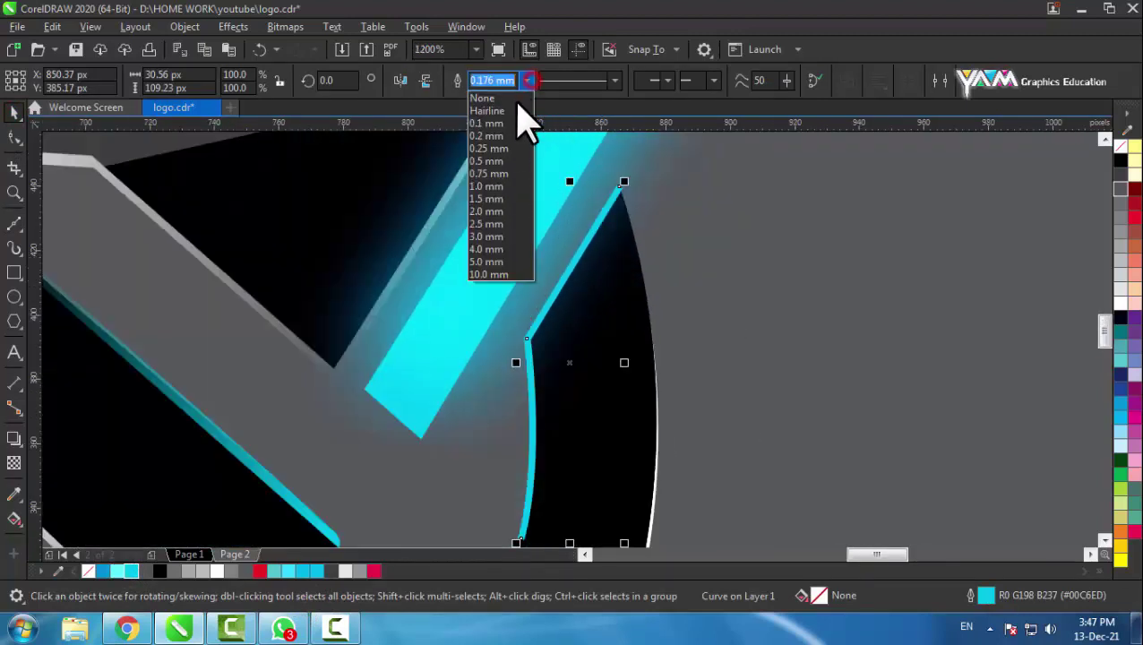
pyautogui.click(488, 186)
pyautogui.hotkey('ctrl', 'z')
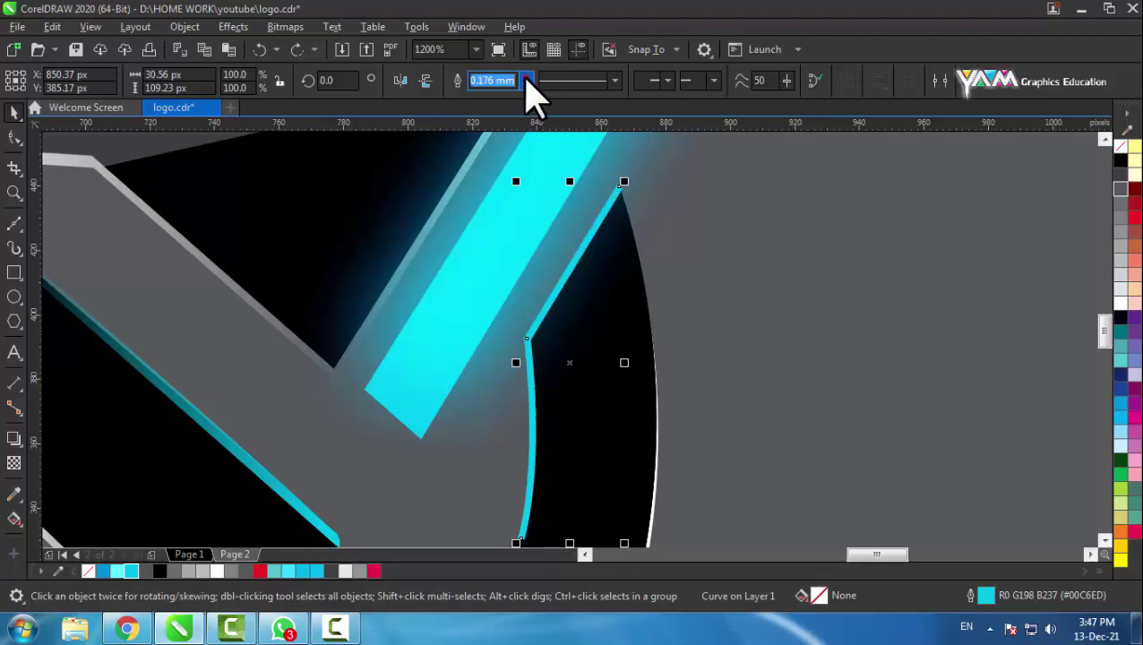
pyautogui.click(526, 81)
pyautogui.click(498, 149)
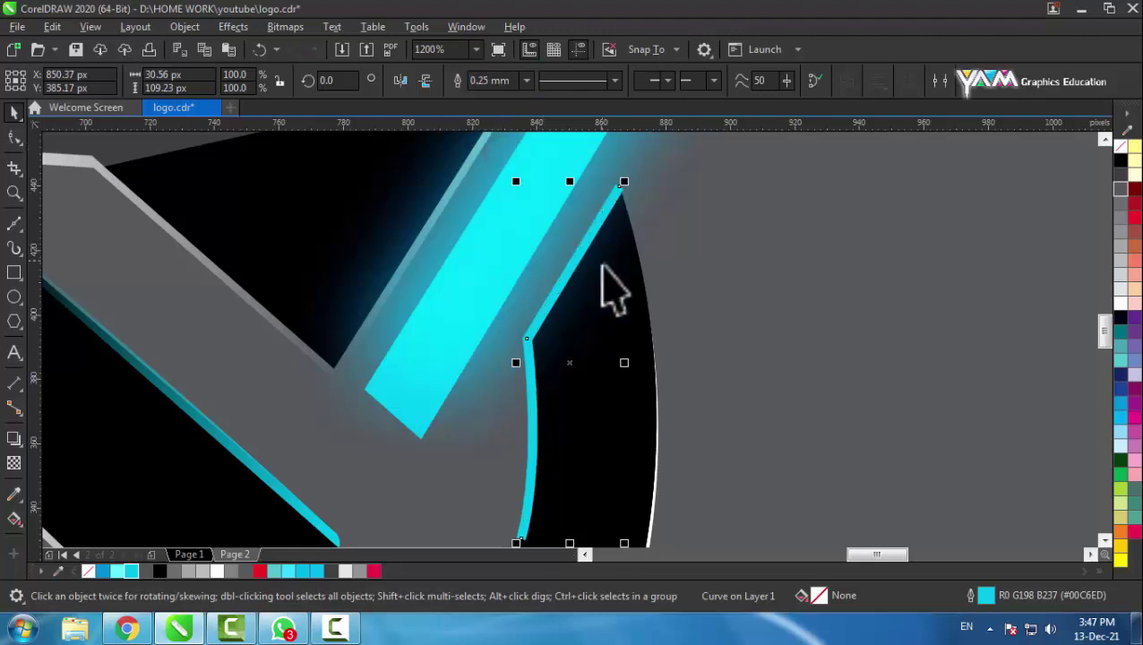
# Convert the cyan outline into a filled object with Ctrl+Shift+Q.
pyautogui.scroll(-1, 602, 266)
pyautogui.scroll(2, 604, 237)
pyautogui.scroll(1, 630, 251)
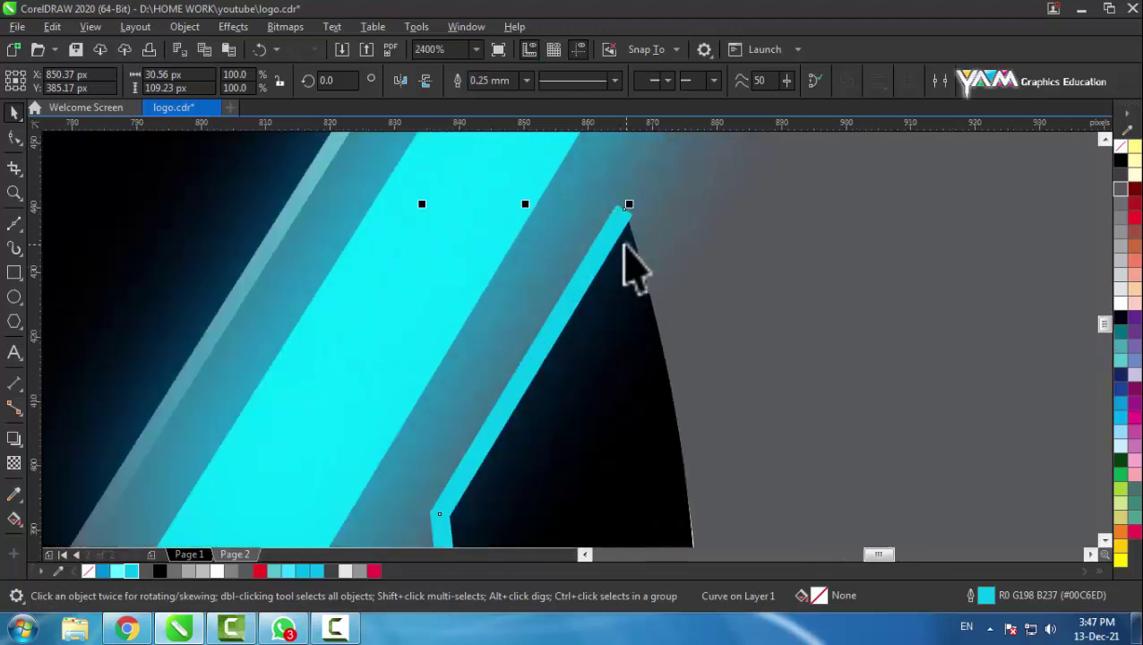
pyautogui.hotkey('ctrl', 'shift', 'q')
# Drag the sliver's two top nodes to sharpen its upper tip.
pyautogui.click(12, 137)
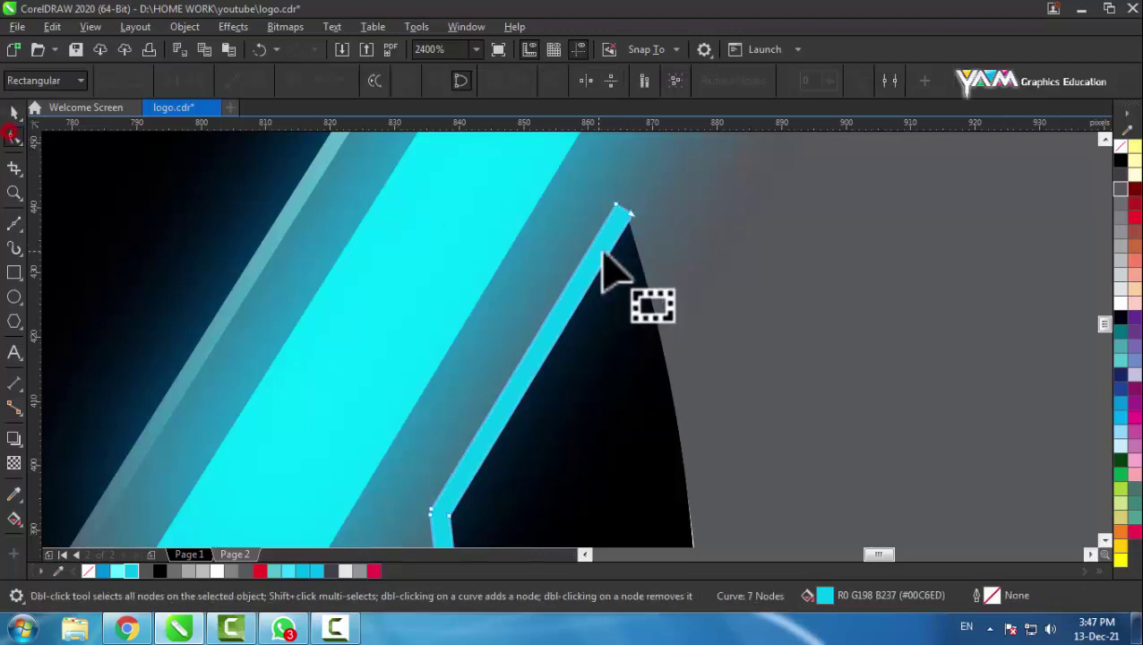
pyautogui.scroll(4, 608, 225)
pyautogui.moveTo(540, 201); pyautogui.dragTo(533, 204)
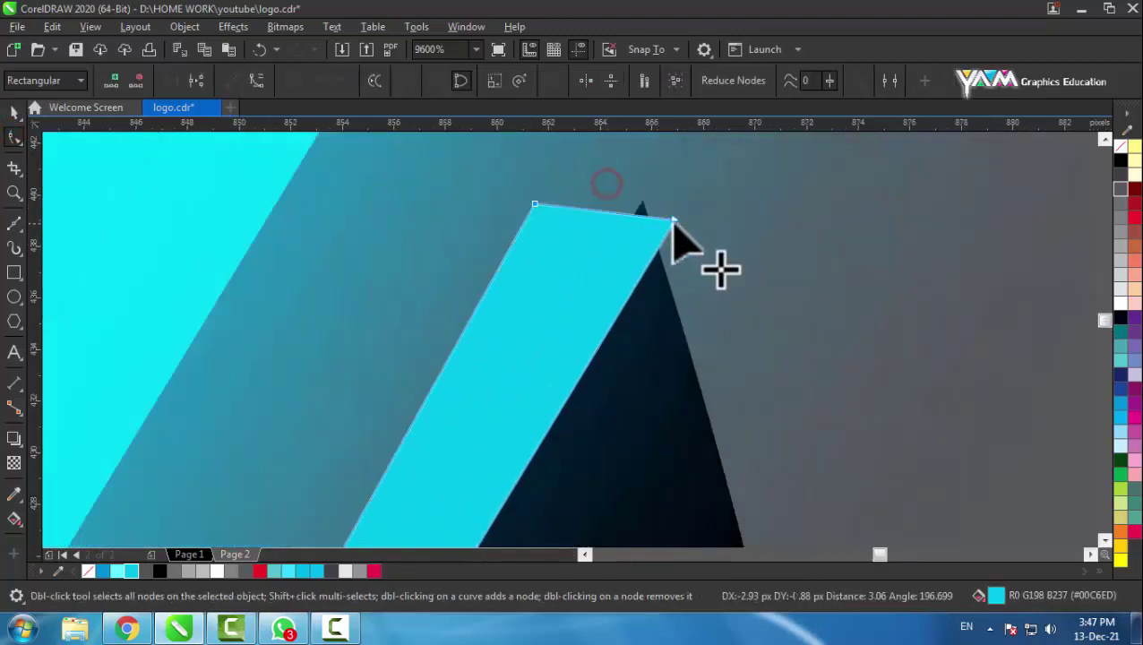
pyautogui.moveTo(658, 225)
pyautogui.mouseDown()
pyautogui.moveTo(599, 215)
pyautogui.moveTo(590, 187)
pyautogui.mouseUp()
pyautogui.scroll(-2, 600, 206)
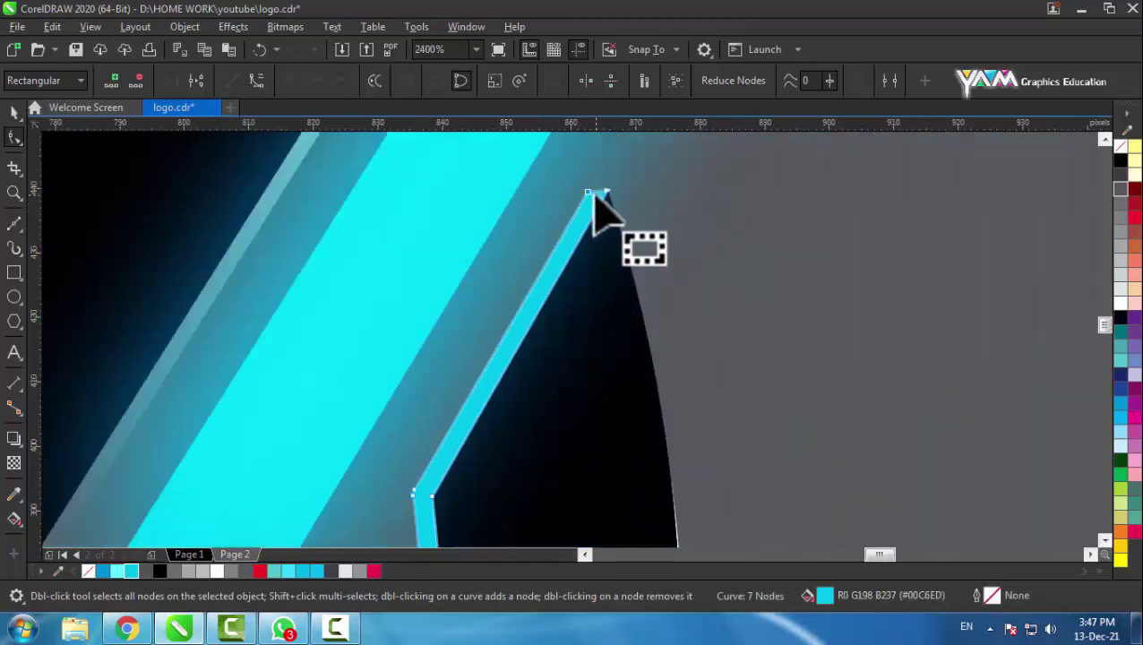
pyautogui.scroll(-2, 605, 228)
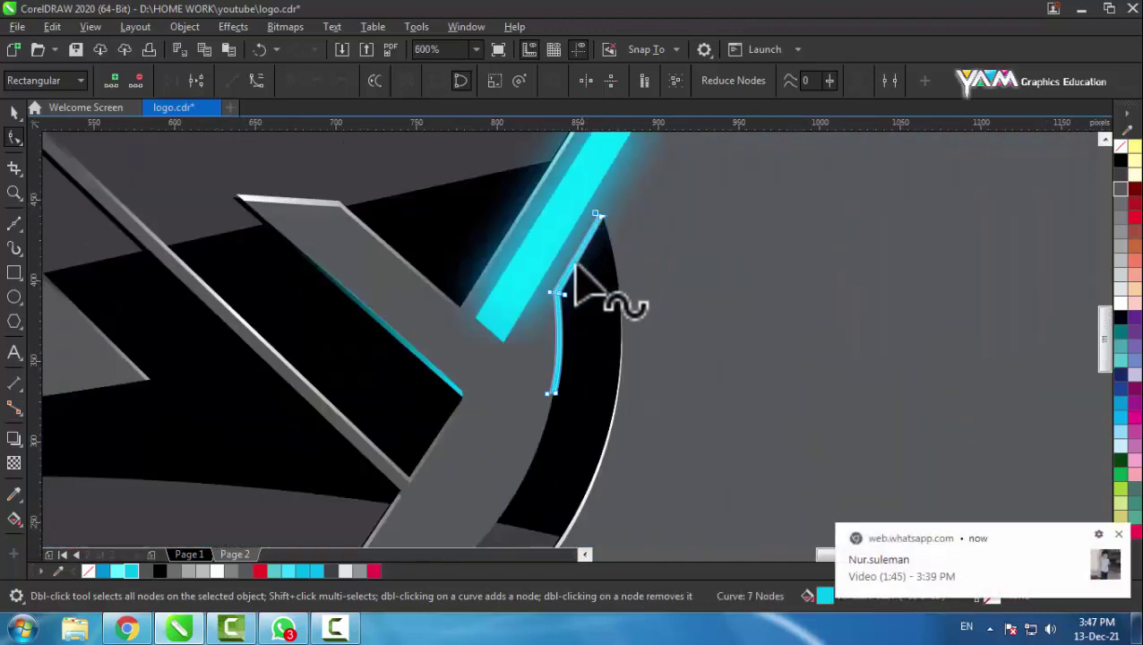
# Delete an extra lower node and pull the bottom node so the sliver tapers to a point.
pyautogui.click(1119, 535)
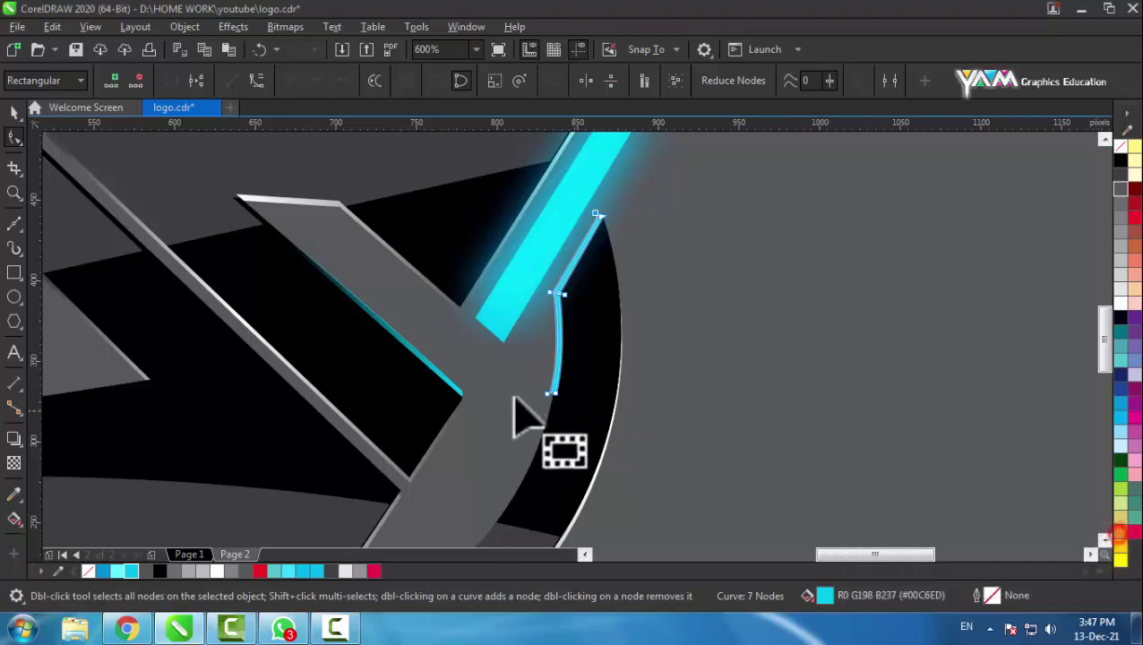
pyautogui.scroll(2, 553, 413)
pyautogui.moveTo(546, 405)
pyautogui.mouseDown()
pyautogui.moveTo(563, 417)
pyautogui.moveTo(548, 433)
pyautogui.moveTo(545, 408)
pyautogui.mouseUp()
pyautogui.hotkey('ctrl', 'z')
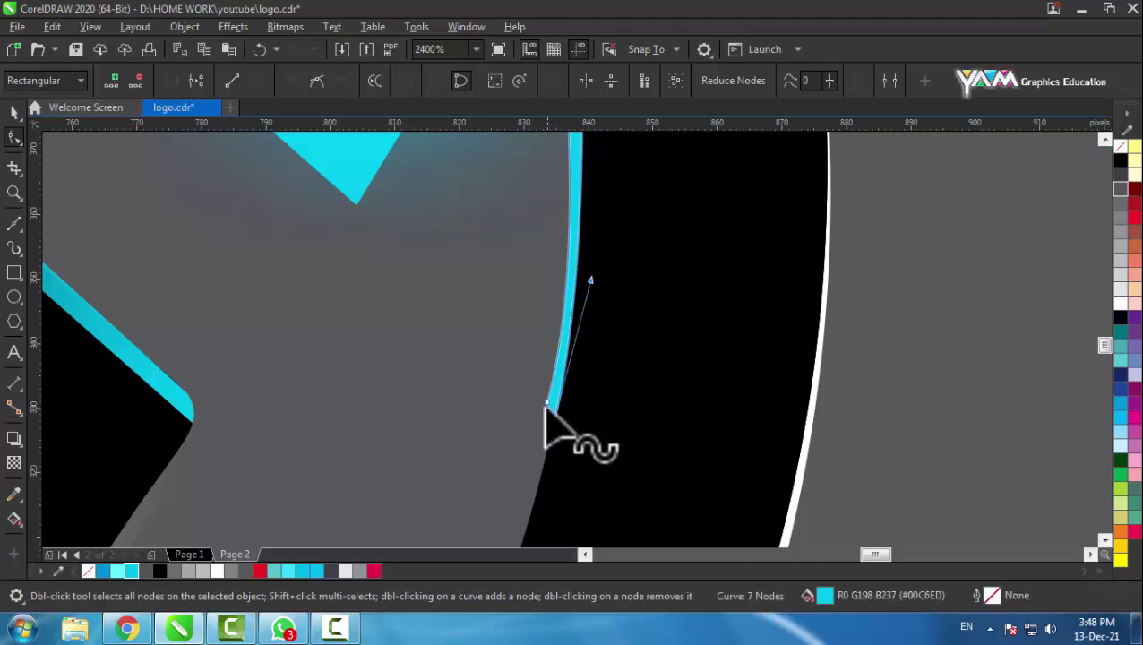
pyautogui.doubleClick(545, 405)
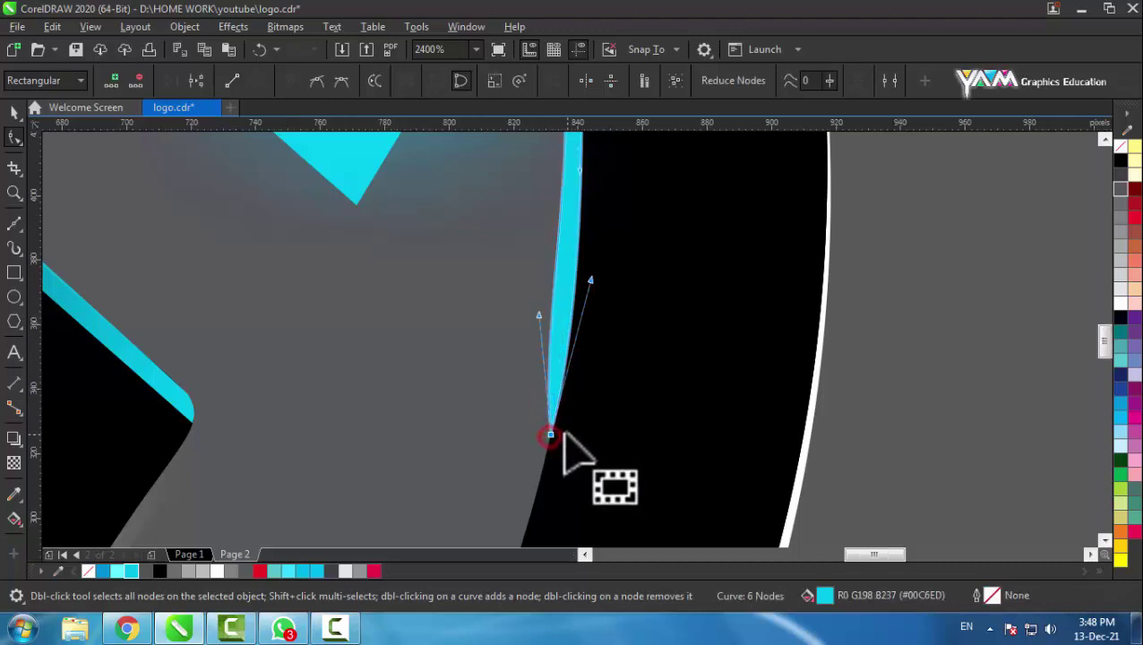
pyautogui.scroll(-2, 563, 414)
pyautogui.scroll(2, 562, 414)
pyautogui.moveTo(534, 443); pyautogui.dragTo(575, 383)
pyautogui.scroll(-1, 574, 326)
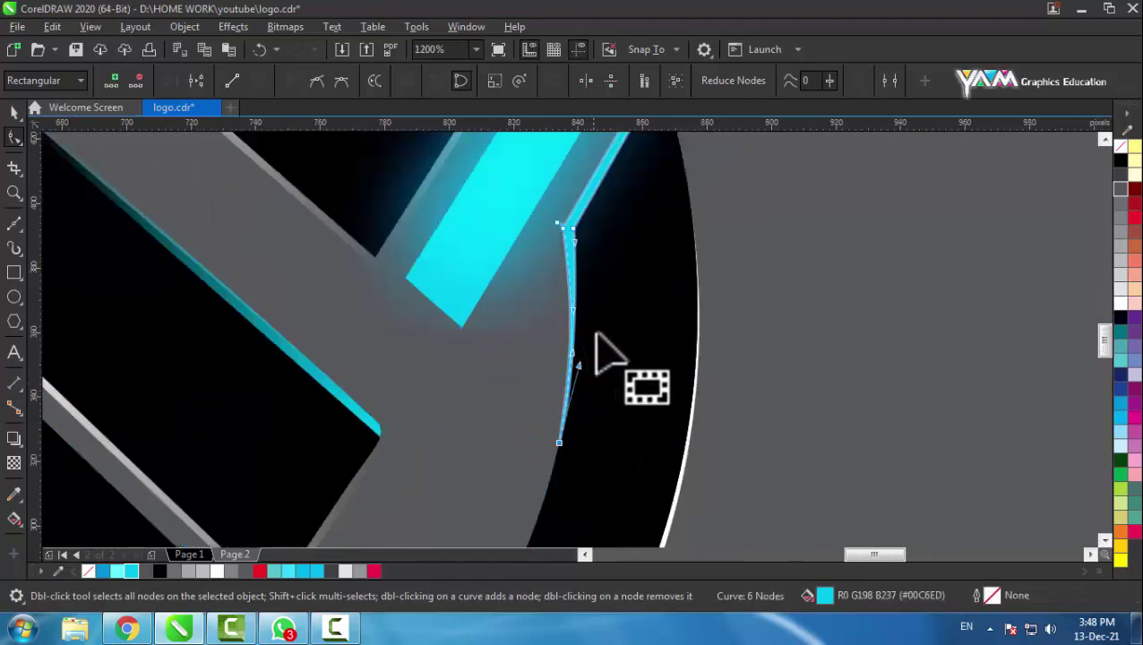
pyautogui.scroll(1, 564, 460)
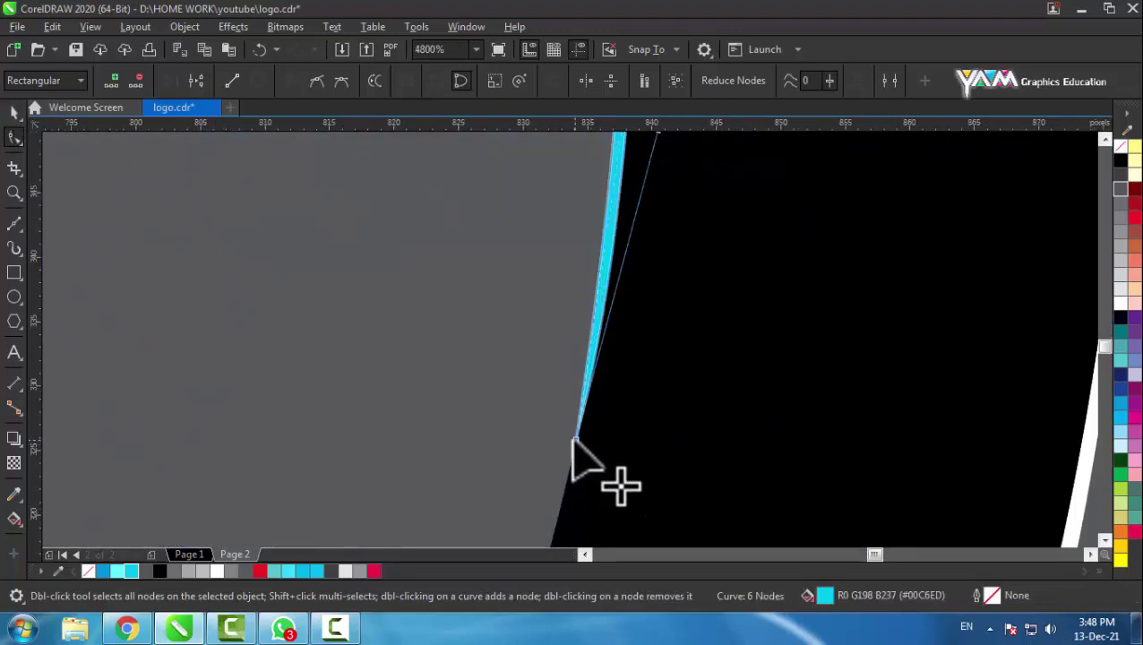
pyautogui.scroll(-1, 578, 453)
pyautogui.click(11, 112)
pyautogui.click(834, 341)
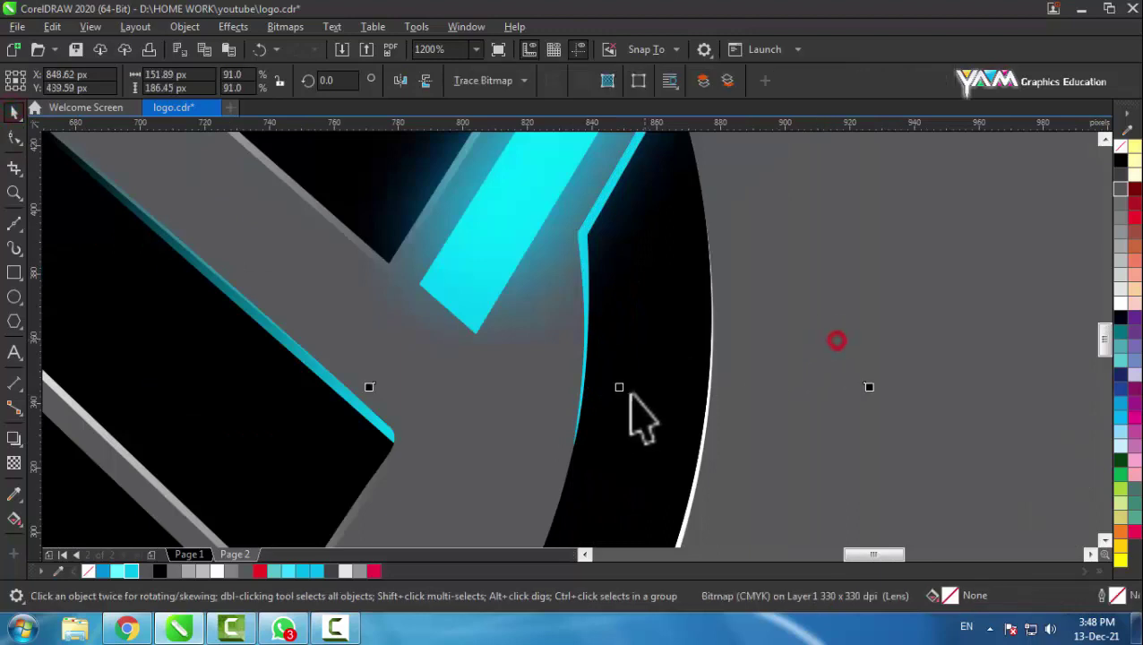
pyautogui.scroll(-1, 638, 412)
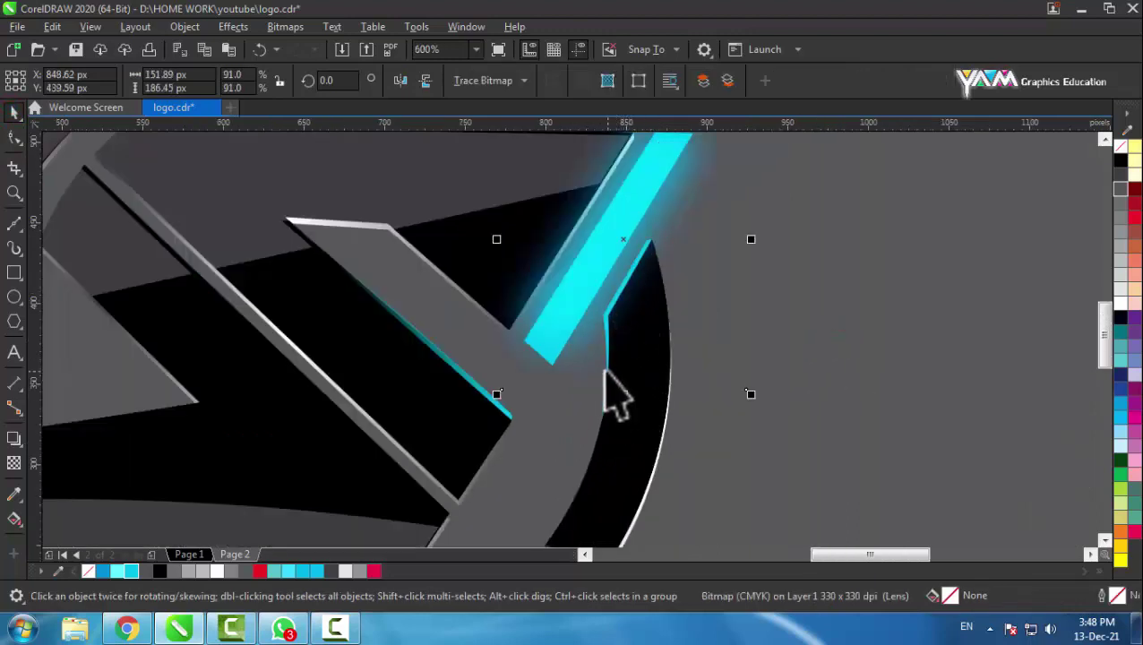
pyautogui.click(602, 376)
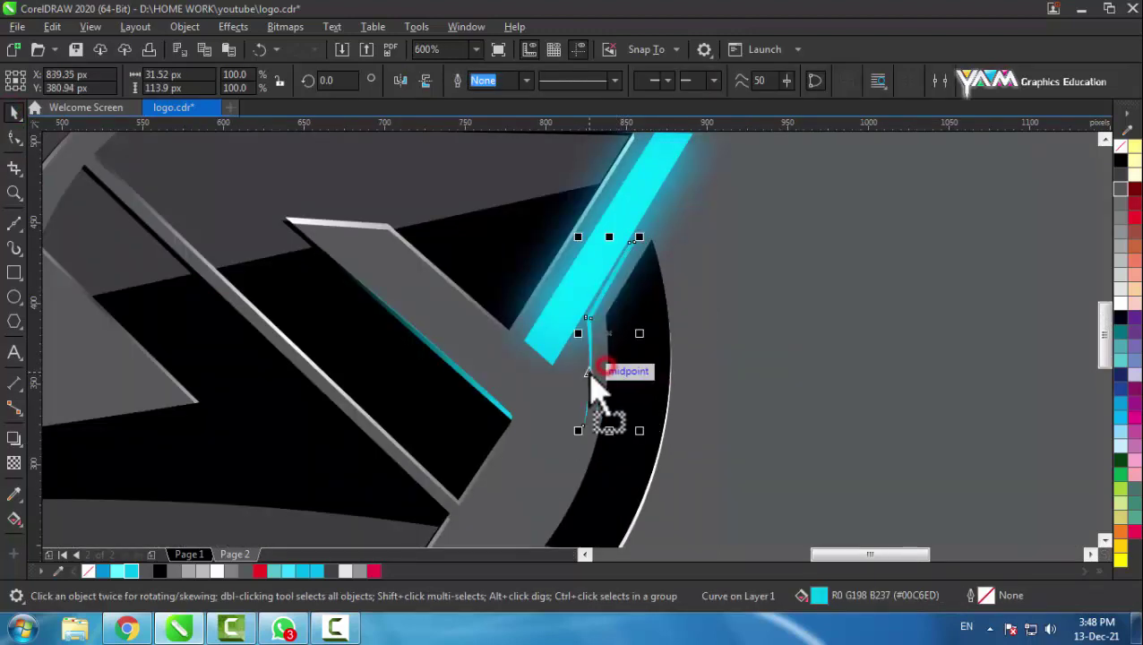
# Draw a thin line along the glowing cyan stripe's left edge.
pyautogui.press('F5')
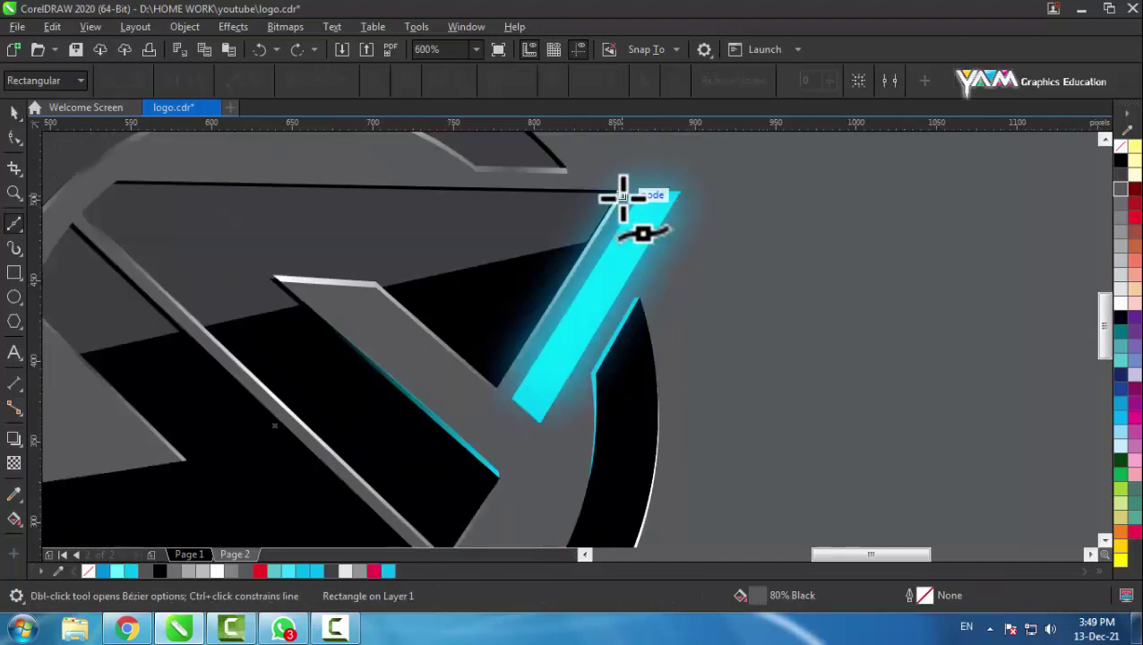
pyautogui.click(621, 194)
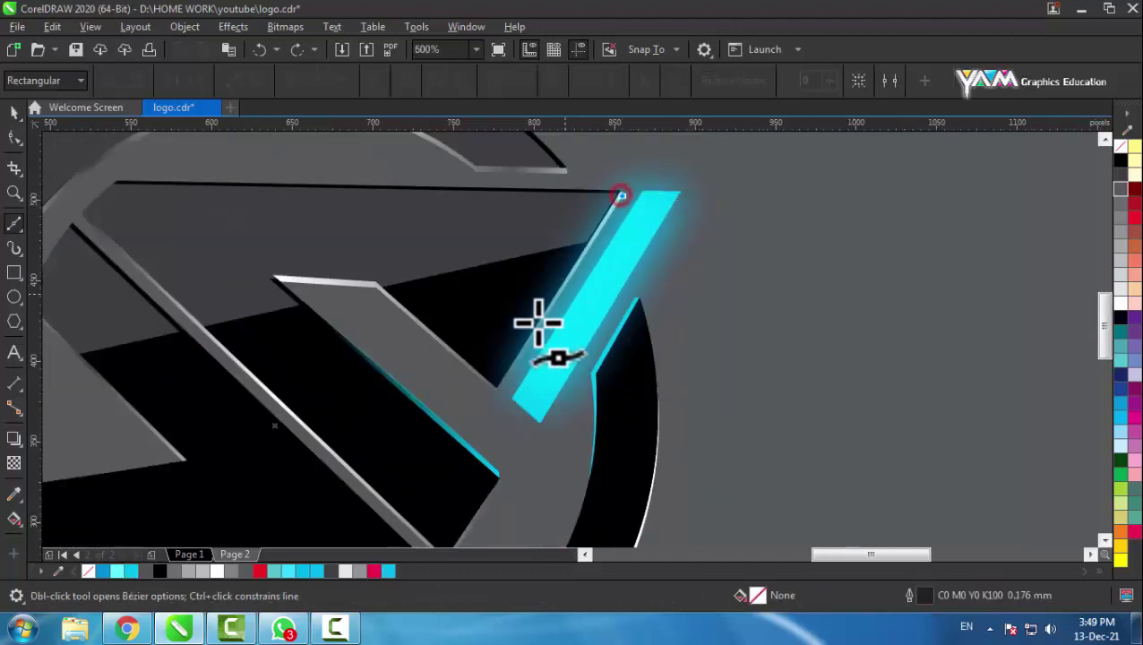
pyautogui.click(493, 391)
pyautogui.click(13, 113)
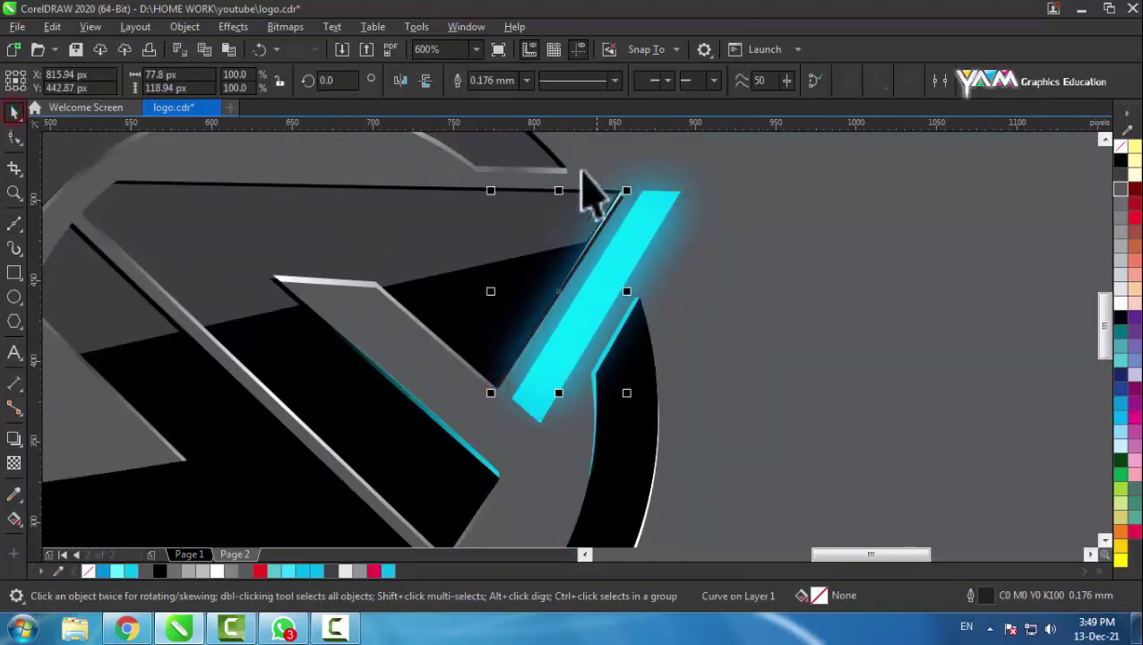
# Set the thin line's outline width to 0.35 mm.
pyautogui.click(526, 81)
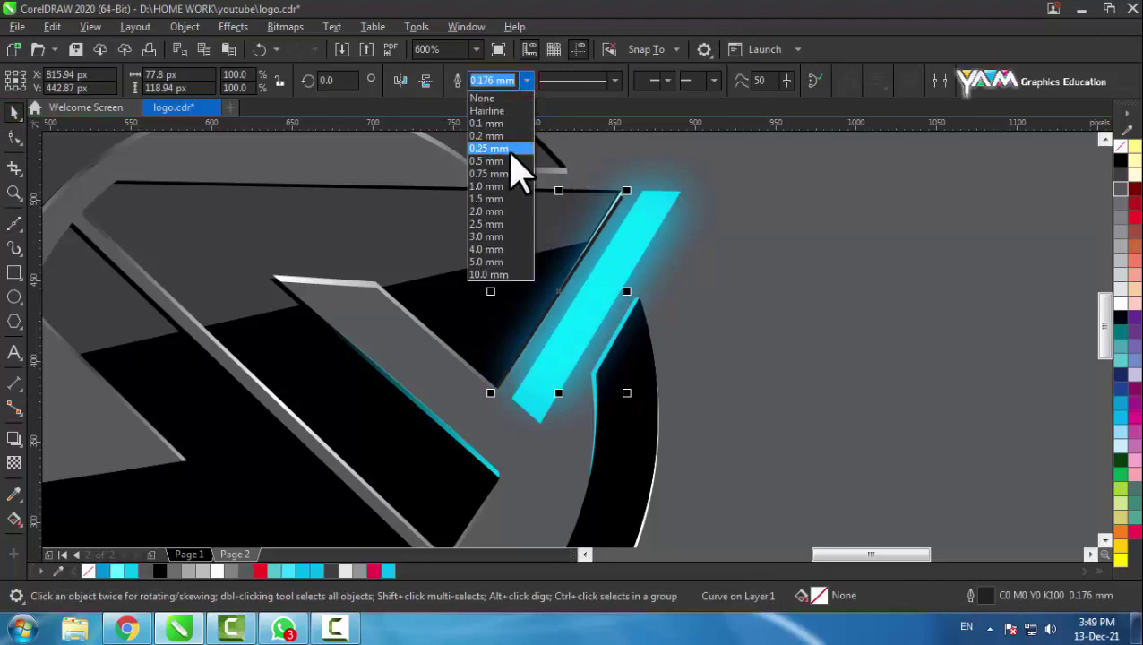
pyautogui.click(491, 149)
pyautogui.click(527, 81)
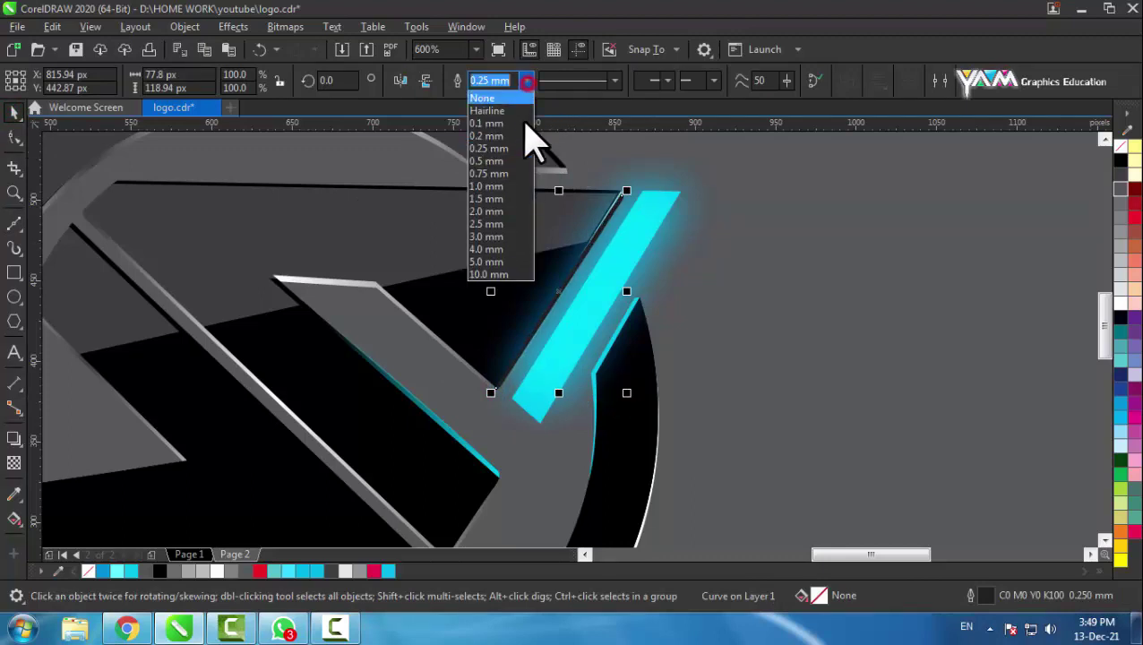
pyautogui.click(505, 174)
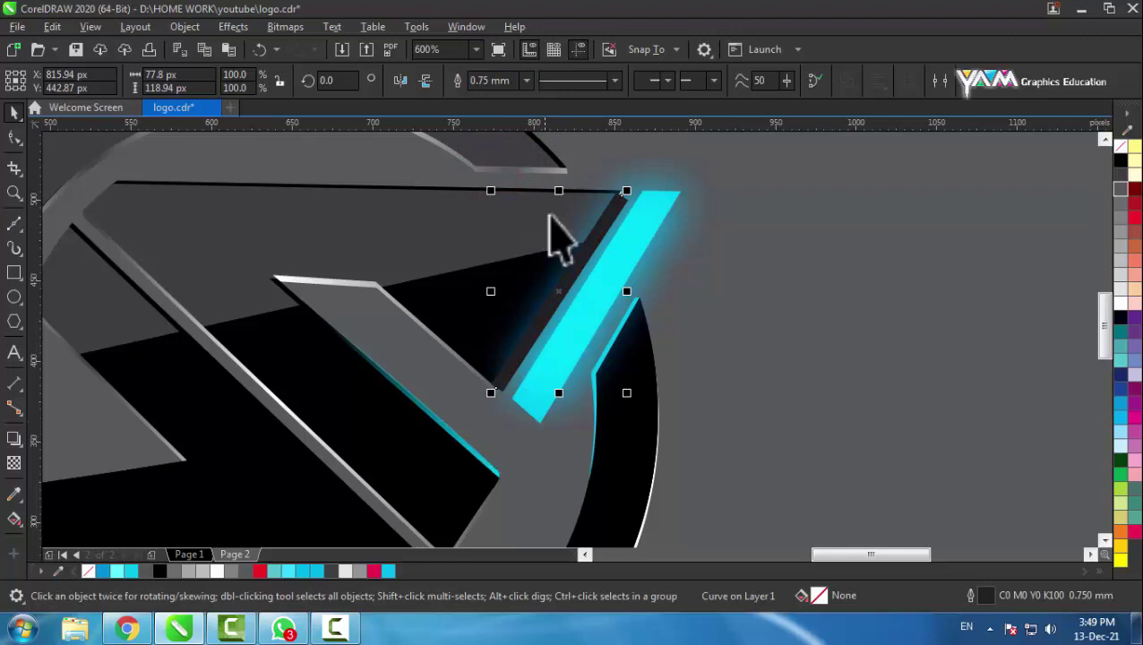
pyautogui.click(527, 82)
pyautogui.click(503, 163)
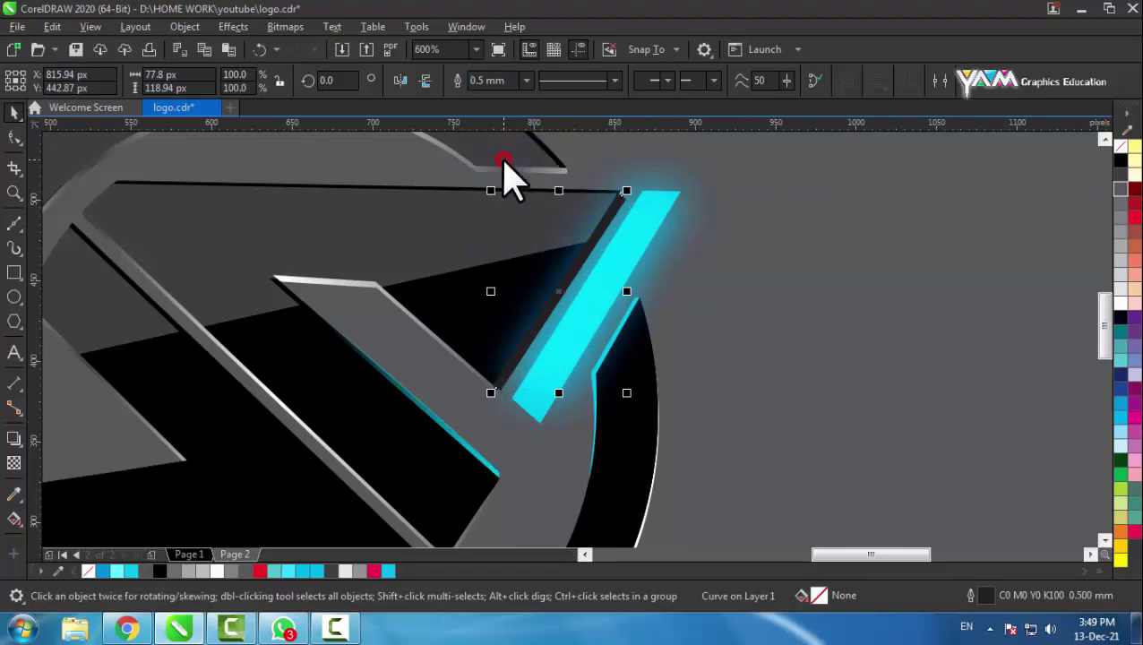
pyautogui.click(527, 80)
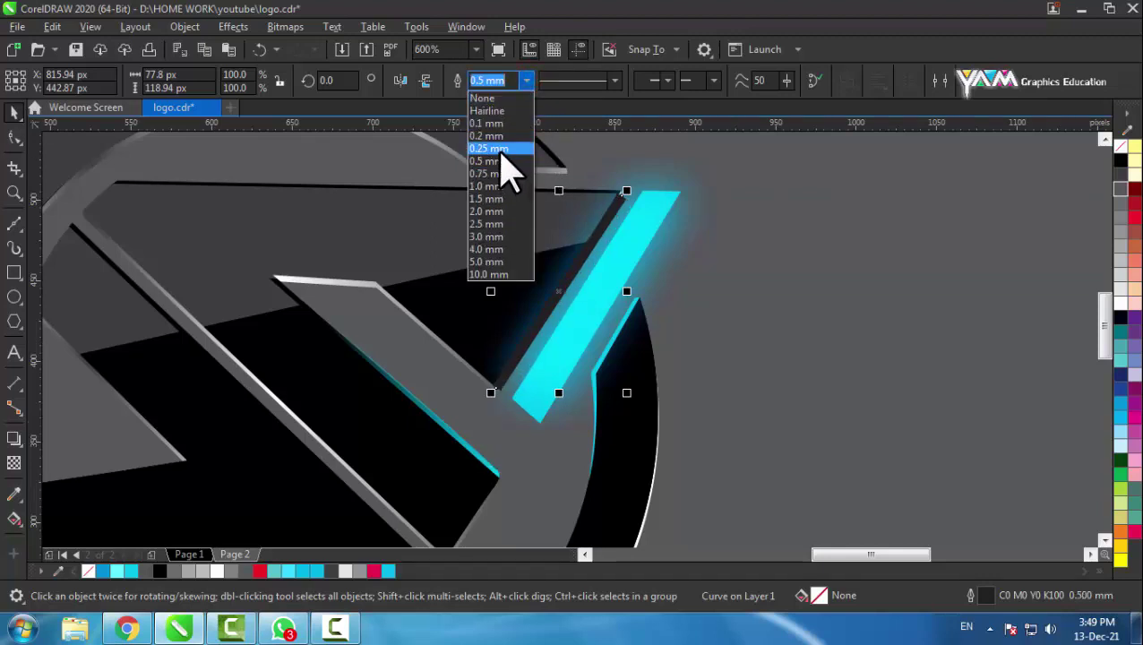
pyautogui.click(499, 149)
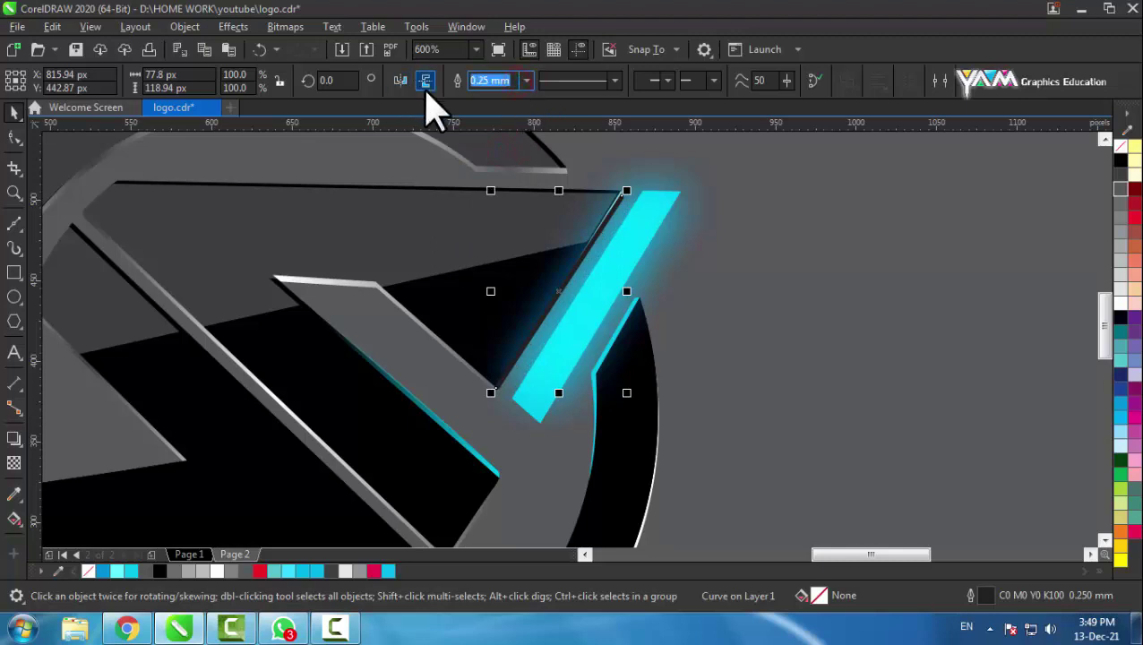
pyautogui.write('0.3')
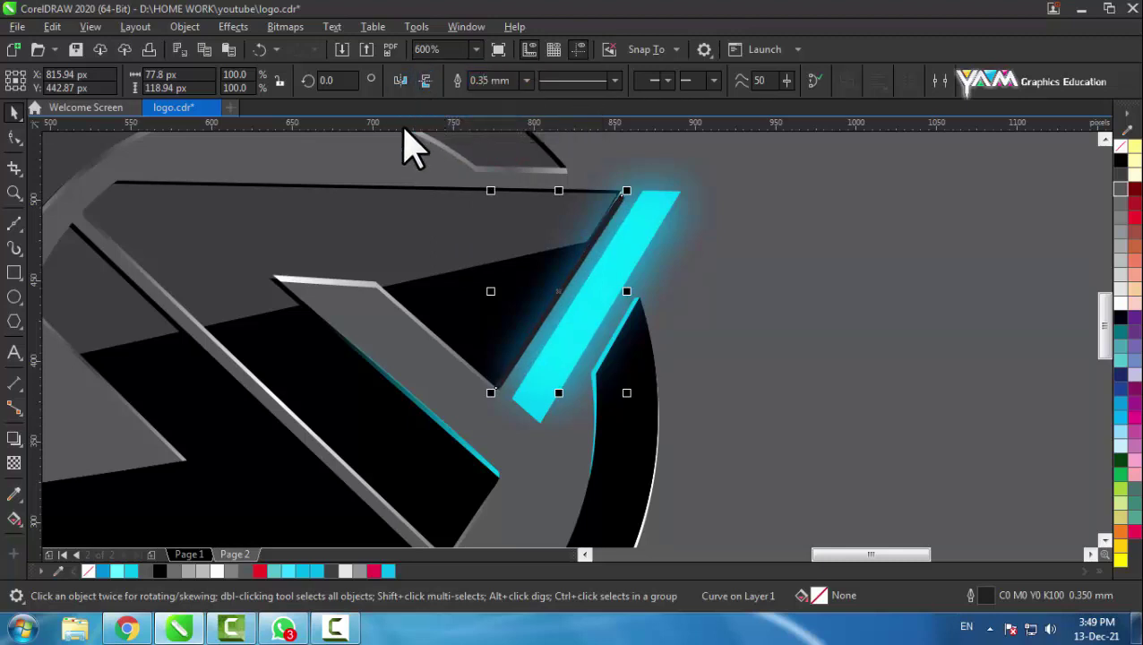
# Colour the thin line's outline light cyan from the palette.
pyautogui.rightClick(387, 571)
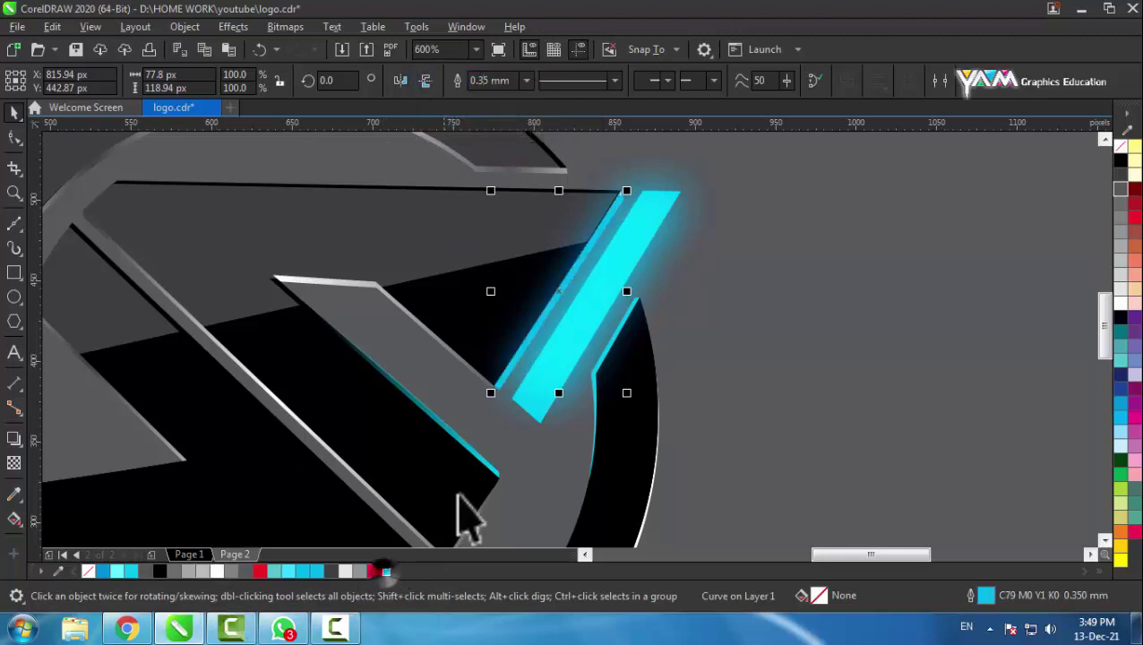
pyautogui.rightClick(118, 573)
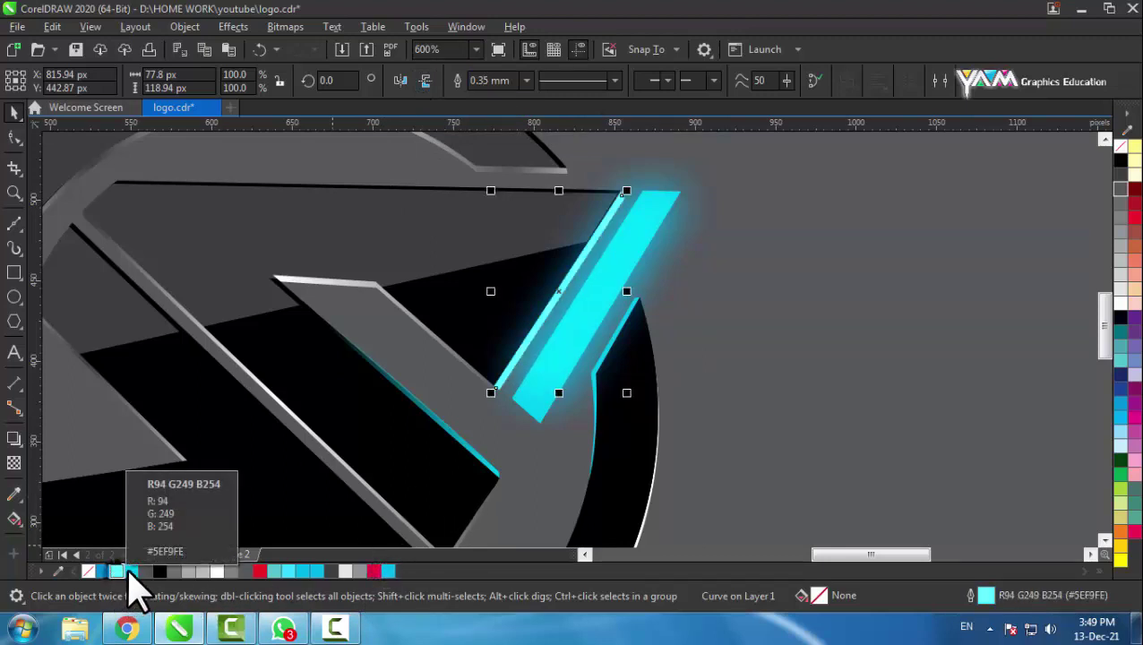
pyautogui.rightClick(285, 570)
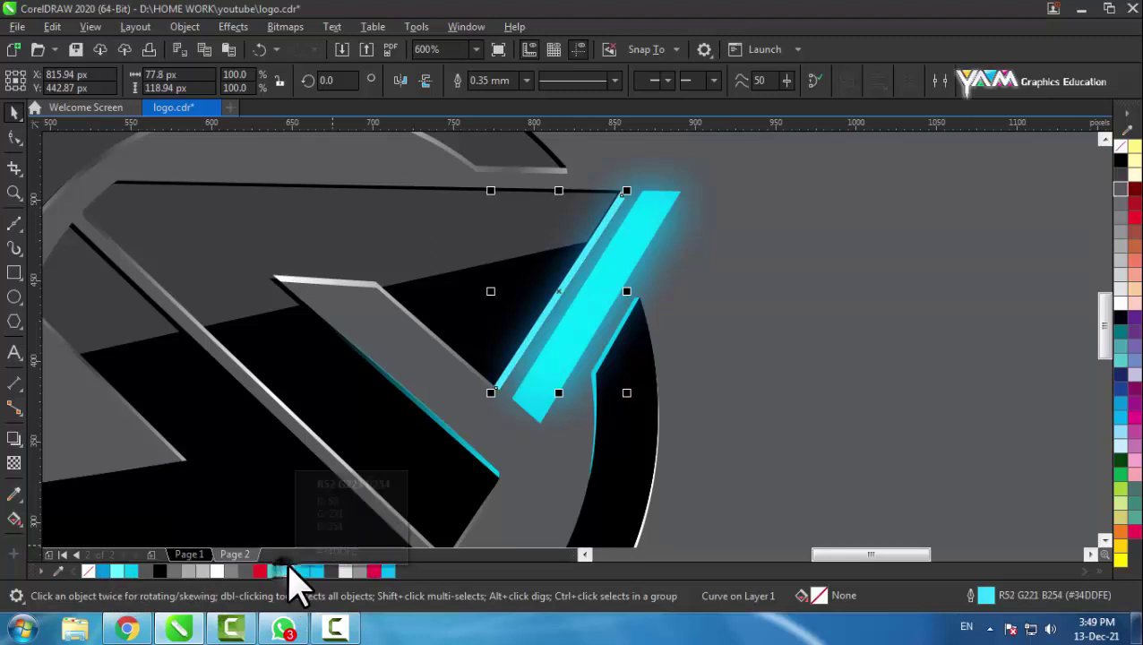
pyautogui.click(14, 139)
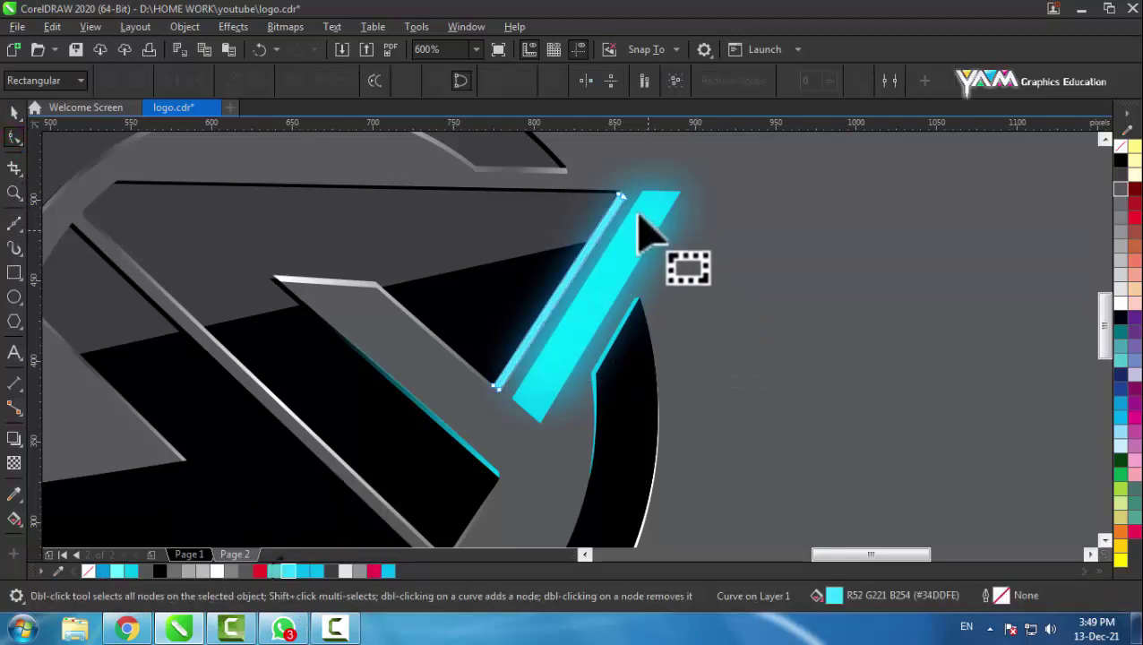
# Drag the cyan line's lower node down-left onto the S's gray stroke.
pyautogui.scroll(3, 627, 220)
pyautogui.click(574, 181)
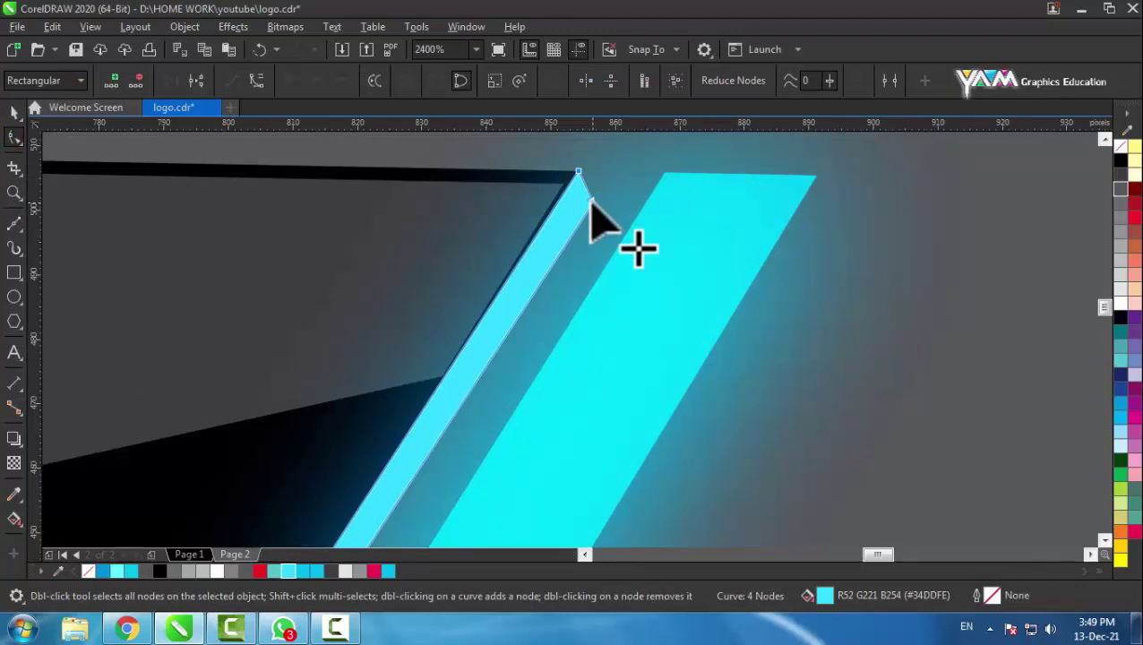
pyautogui.scroll(-3, 608, 186)
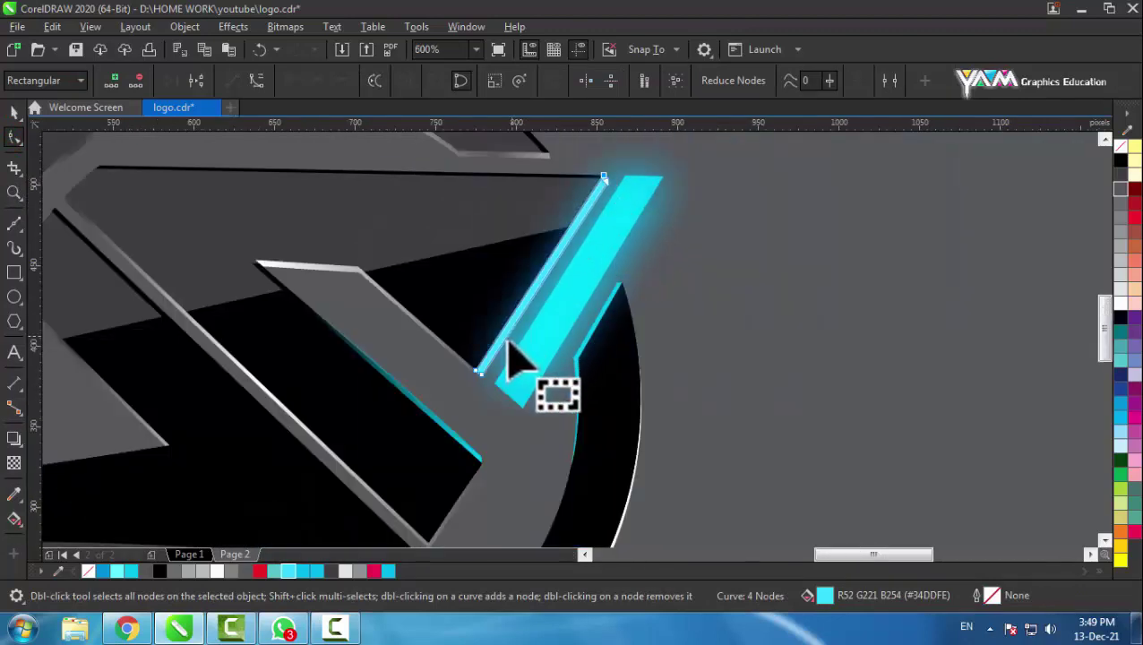
pyautogui.scroll(3, 475, 369)
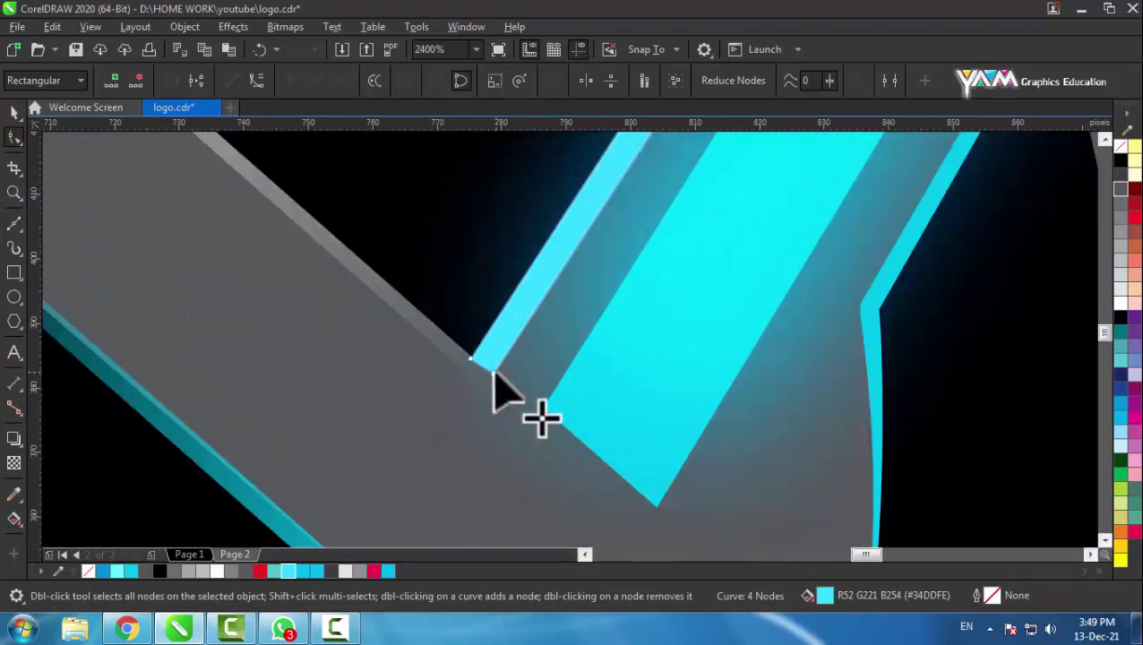
pyautogui.moveTo(492, 369); pyautogui.dragTo(482, 387)
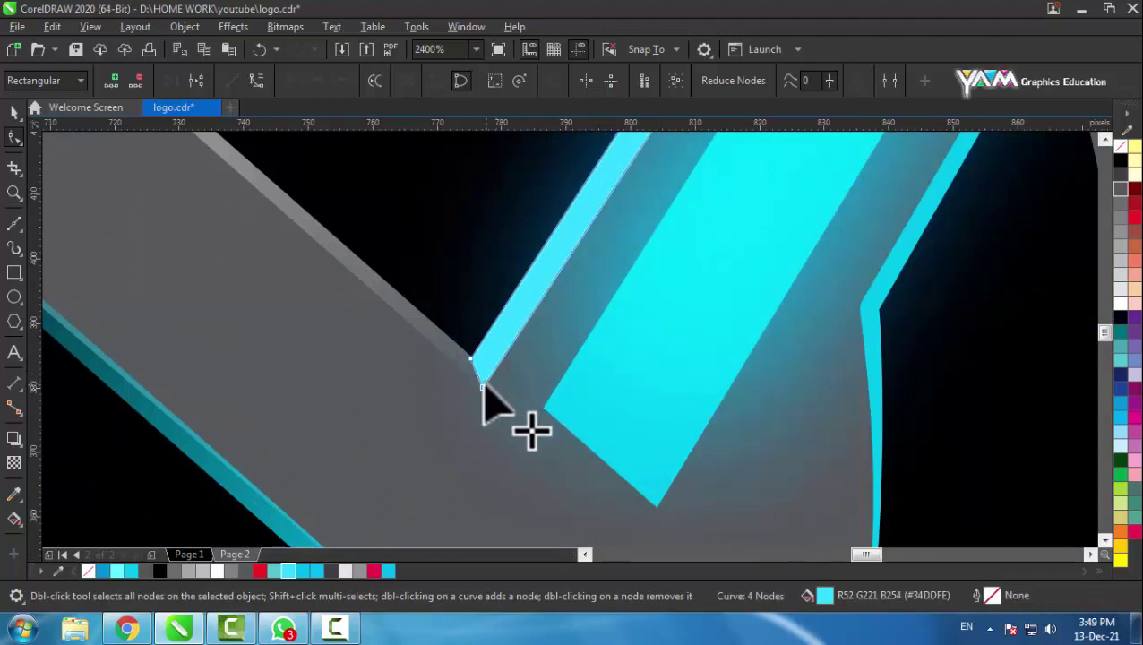
pyautogui.scroll(-3, 484, 385)
pyautogui.scroll(-4, 502, 430)
pyautogui.press('space')
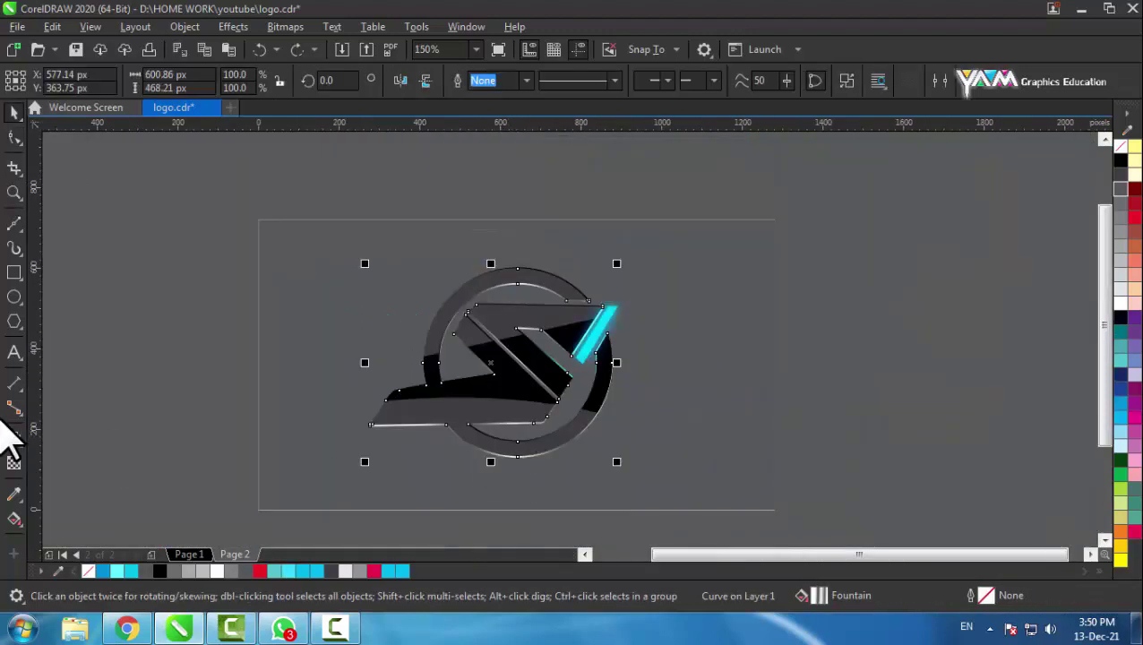
# Drop a shadow down from the logo's centre with opacity 100 and feather 9.
pyautogui.click(13, 439)
pyautogui.moveTo(491, 363); pyautogui.dragTo(496, 463)
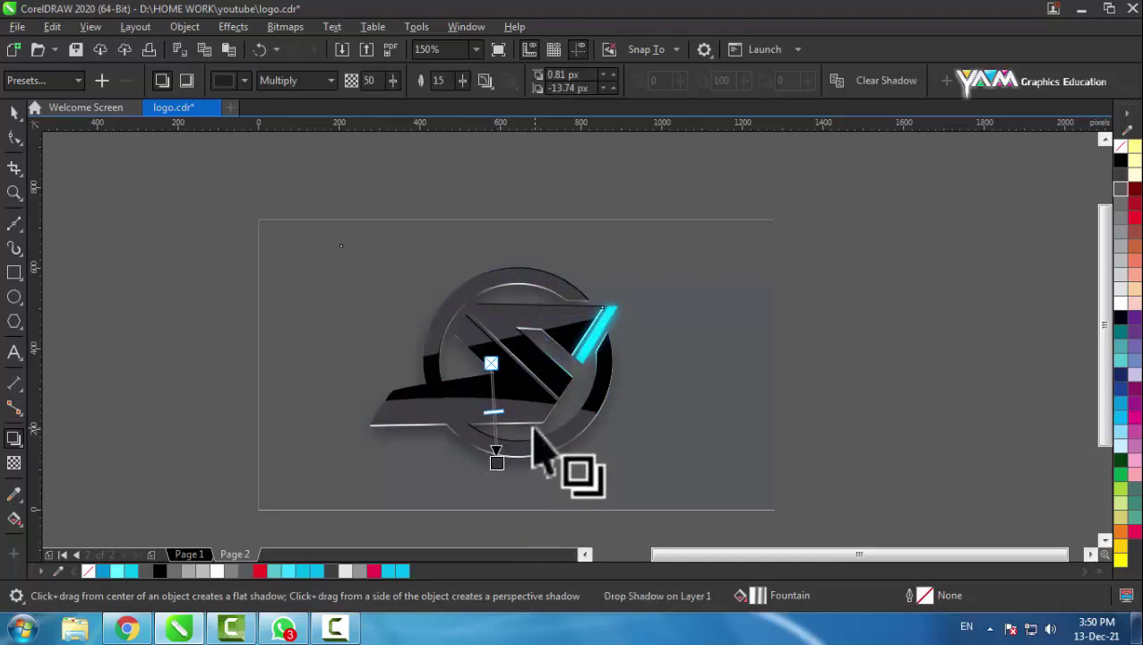
pyautogui.scroll(2, 536, 439)
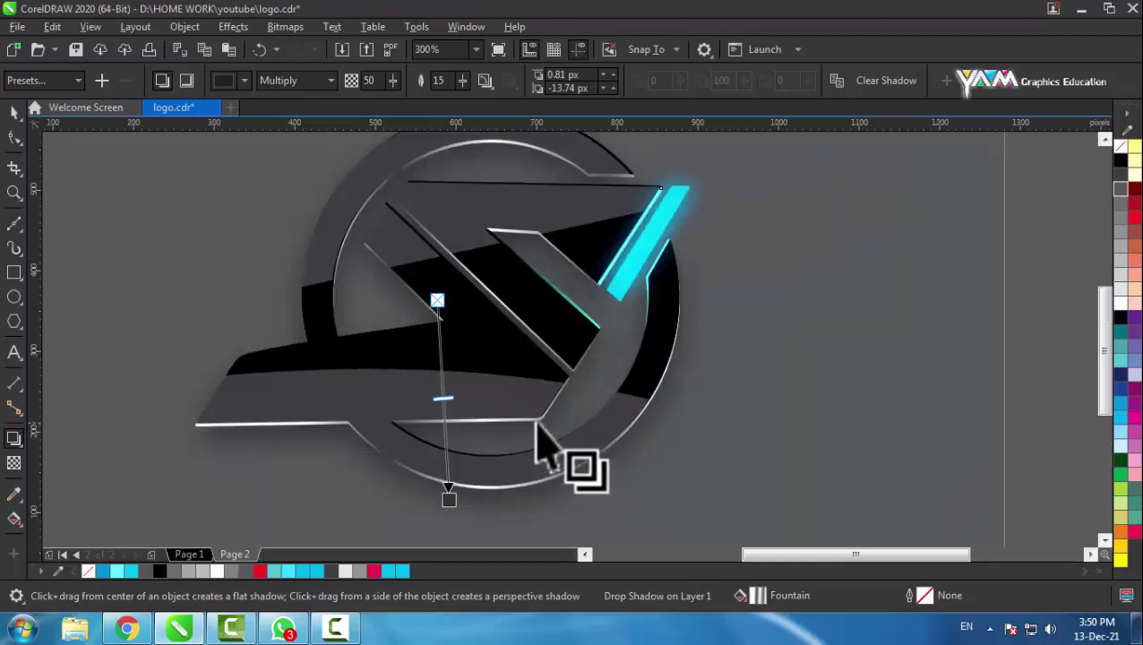
pyautogui.doubleClick(369, 79)
pyautogui.write('100')
pyautogui.press('Return')
pyautogui.write('9')
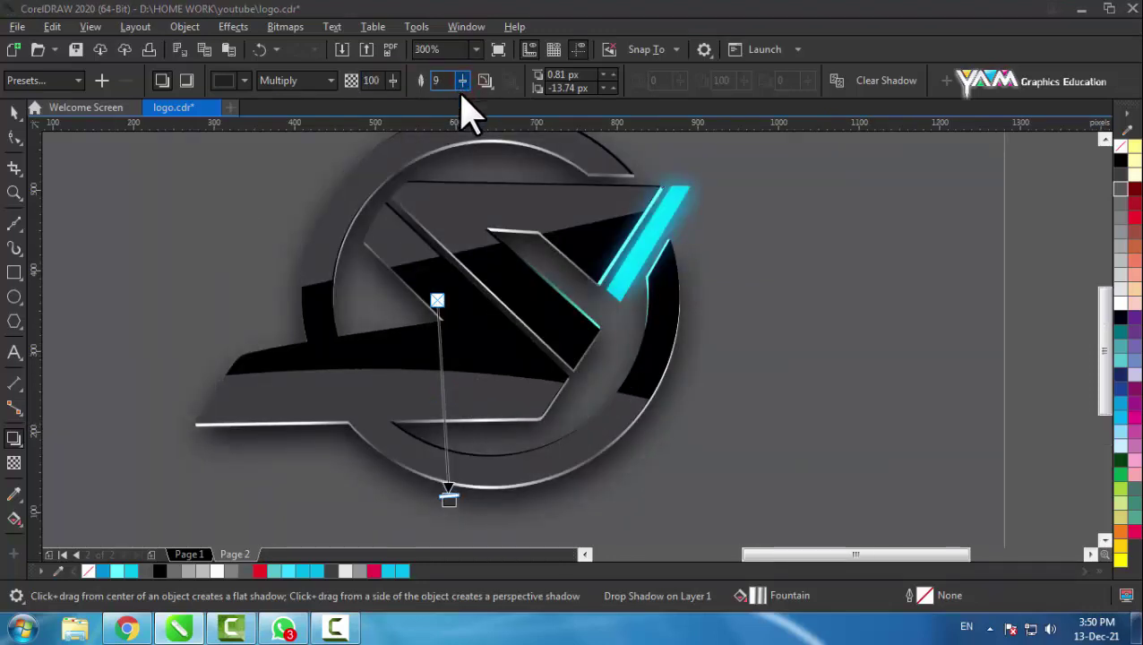
pyautogui.press('Return')
pyautogui.scroll(-2, 480, 207)
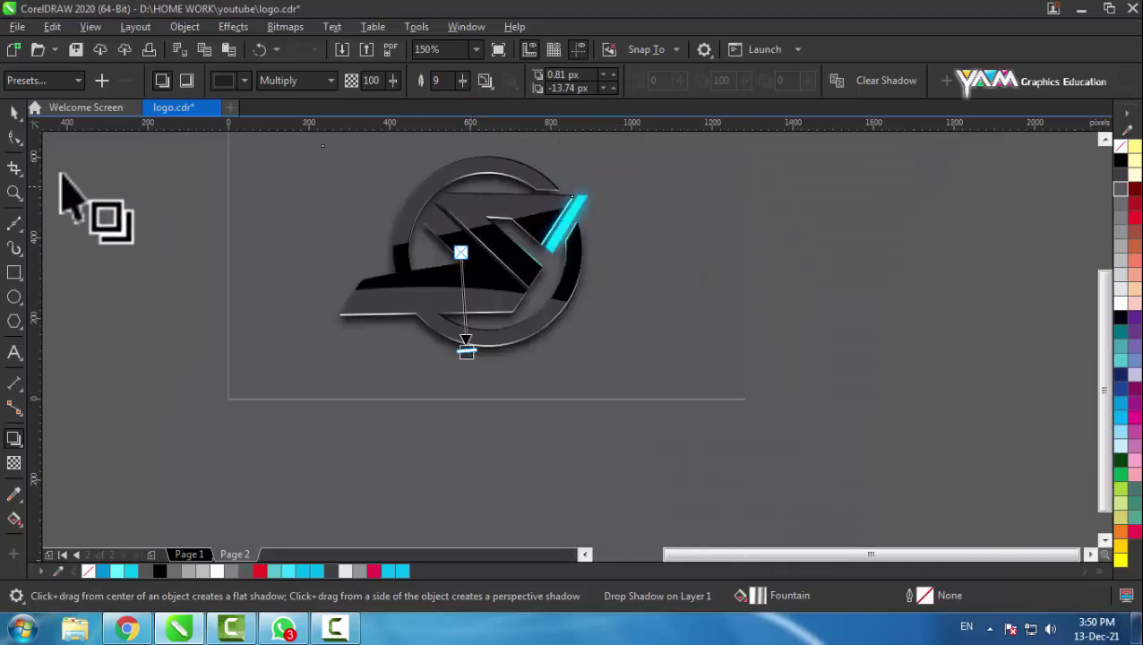
pyautogui.click(14, 111)
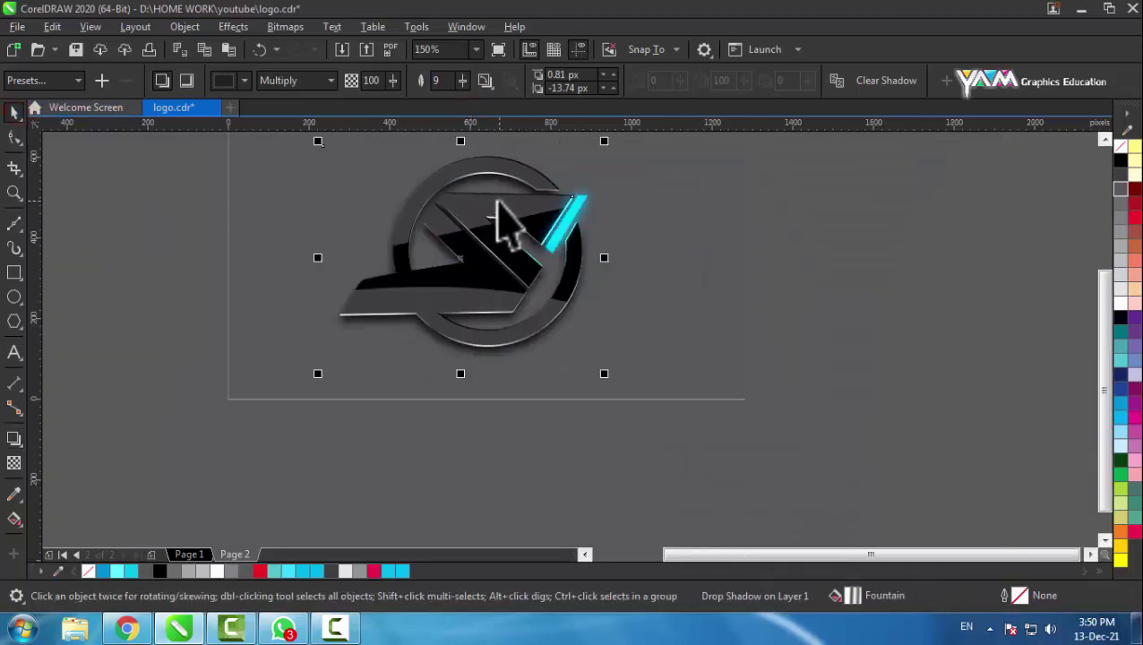
pyautogui.click(502, 215)
# Select the background rectangle behind the logo.
pyautogui.scroll(-1, 566, 350)
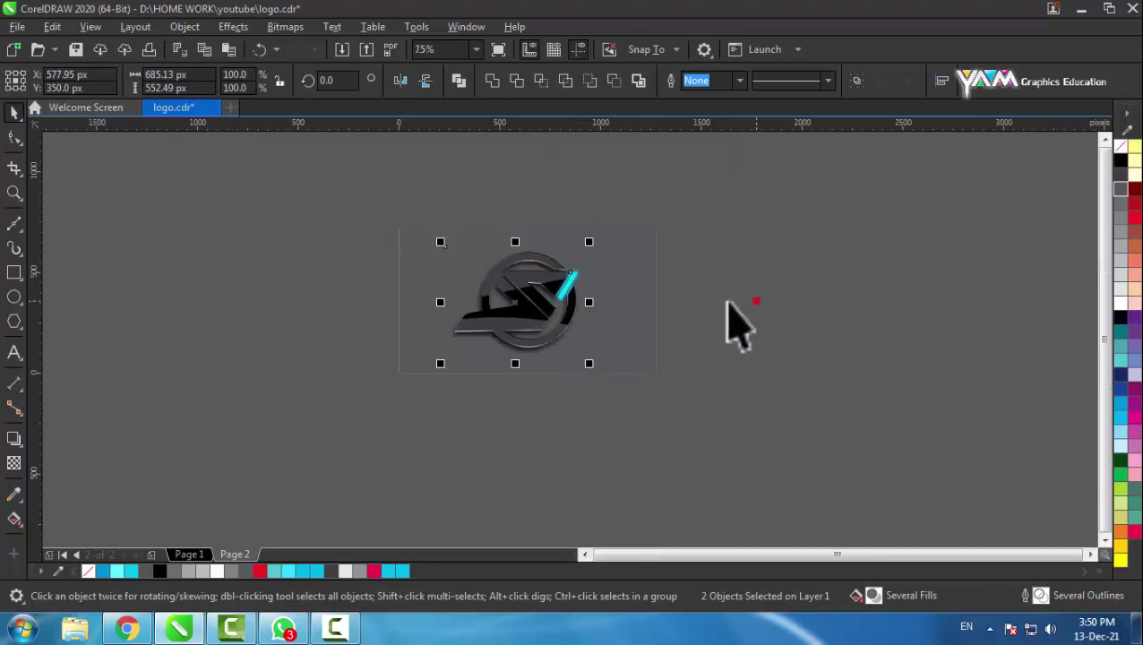
pyautogui.click(755, 301)
pyautogui.scroll(1, 536, 295)
pyautogui.click(694, 311)
pyautogui.scroll(3, 604, 315)
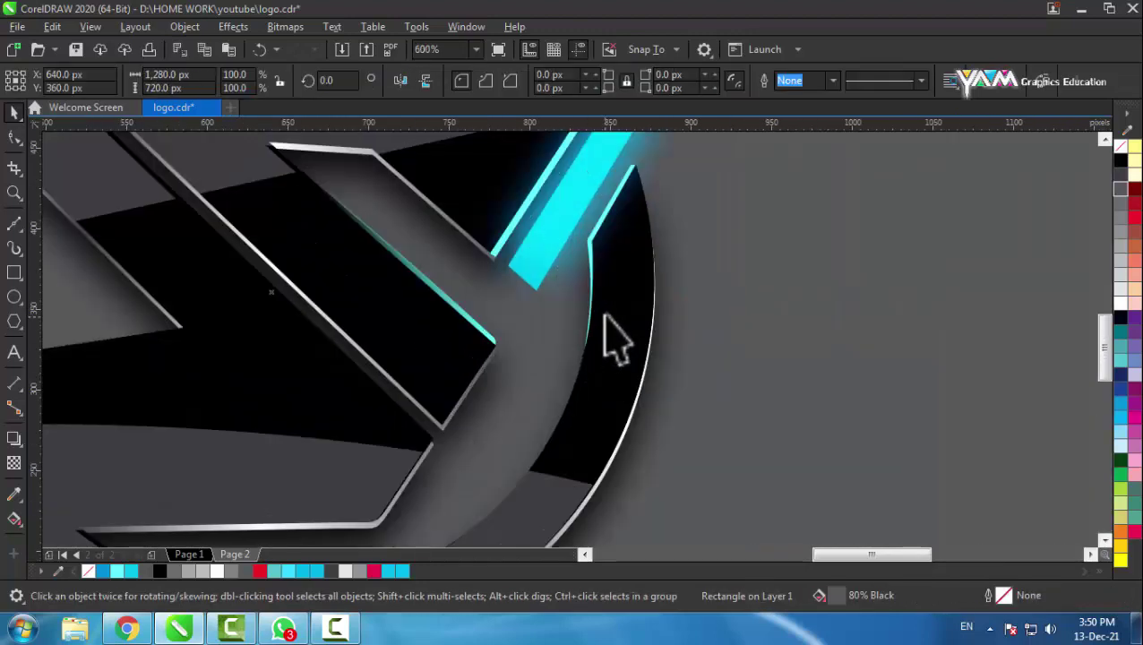
pyautogui.scroll(-1, 615, 311)
pyautogui.scroll(-1, 615, 315)
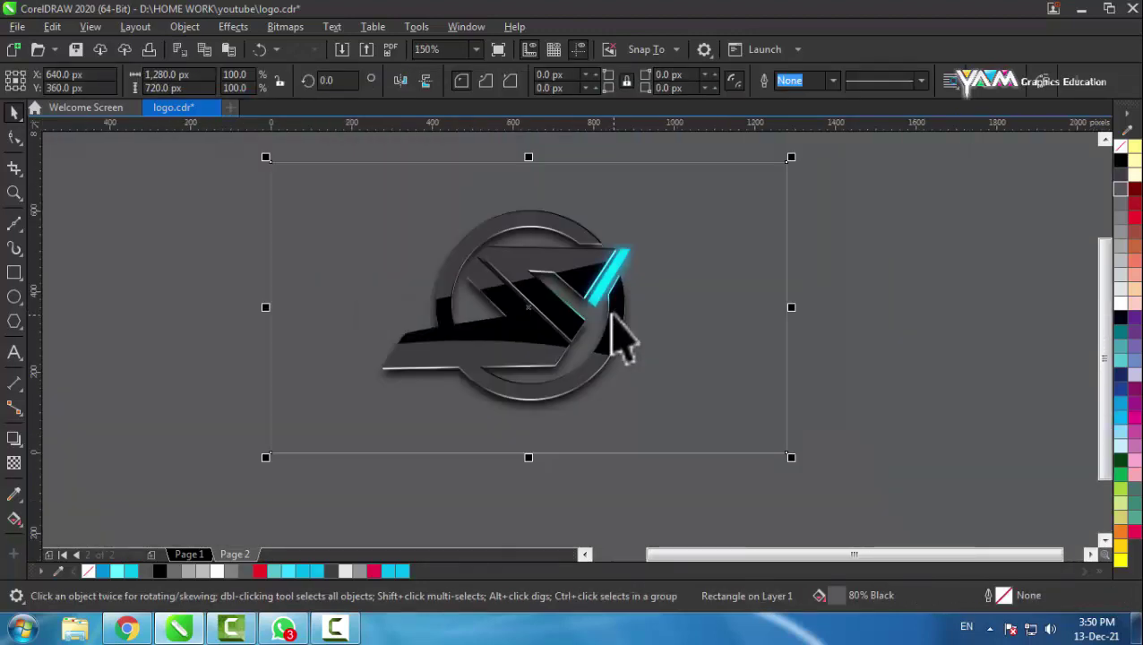
pyautogui.click(842, 294)
pyautogui.moveTo(707, 305); pyautogui.dragTo(719, 316)
# Give the background a radial gradient with a black outer stop, sized to fit.
pyautogui.press('g')
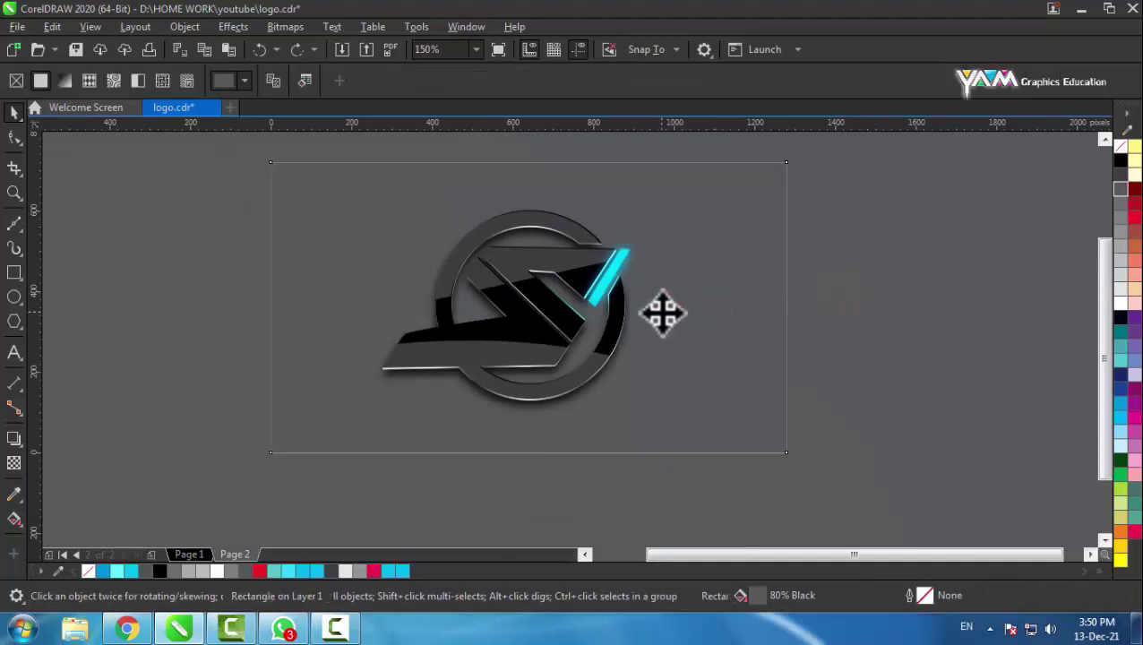
pyautogui.click(64, 80)
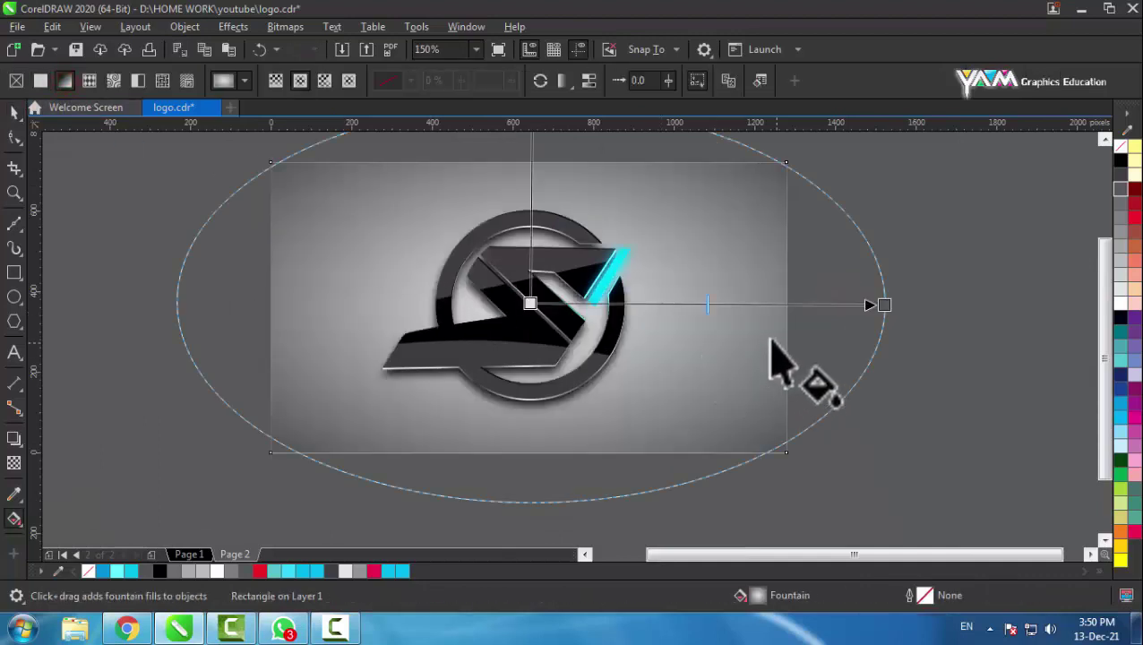
pyautogui.click(885, 306)
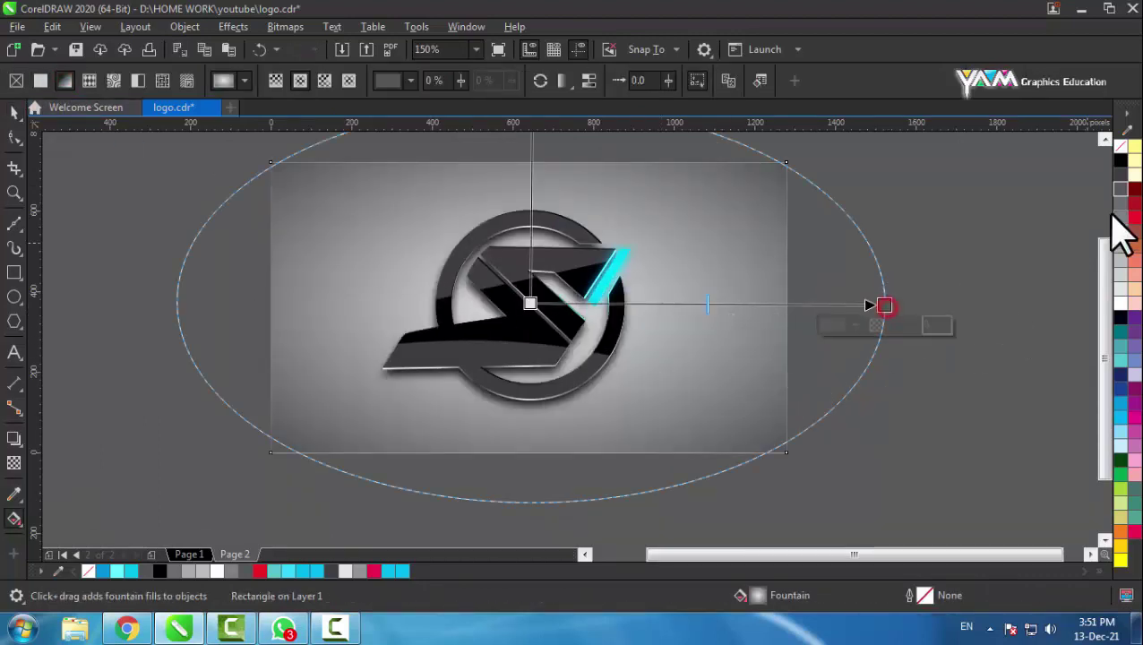
pyautogui.click(1120, 161)
pyautogui.moveTo(879, 303)
pyautogui.mouseDown()
pyautogui.moveTo(772, 303)
pyautogui.moveTo(786, 310)
pyautogui.mouseUp()
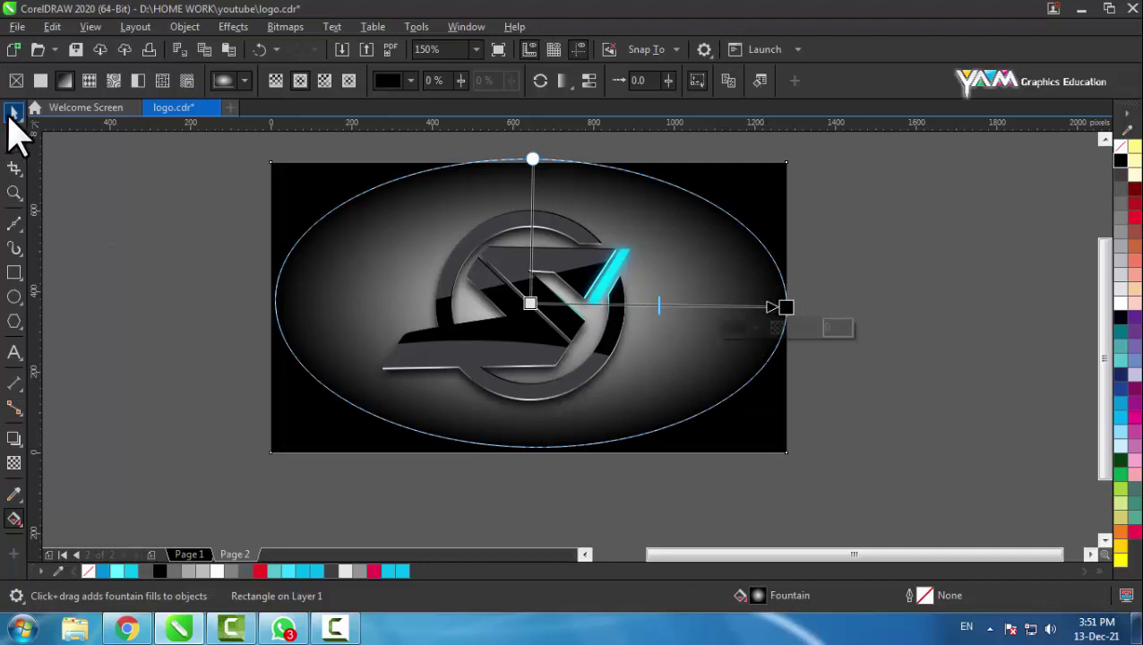
# Preview the finished logo full screen, zoomed in.
pyautogui.click(13, 112)
pyautogui.click(87, 234)
pyautogui.press('z')
pyautogui.moveTo(365, 216)
pyautogui.mouseDown()
pyautogui.moveTo(618, 423)
pyautogui.moveTo(776, 424)
pyautogui.mouseUp()
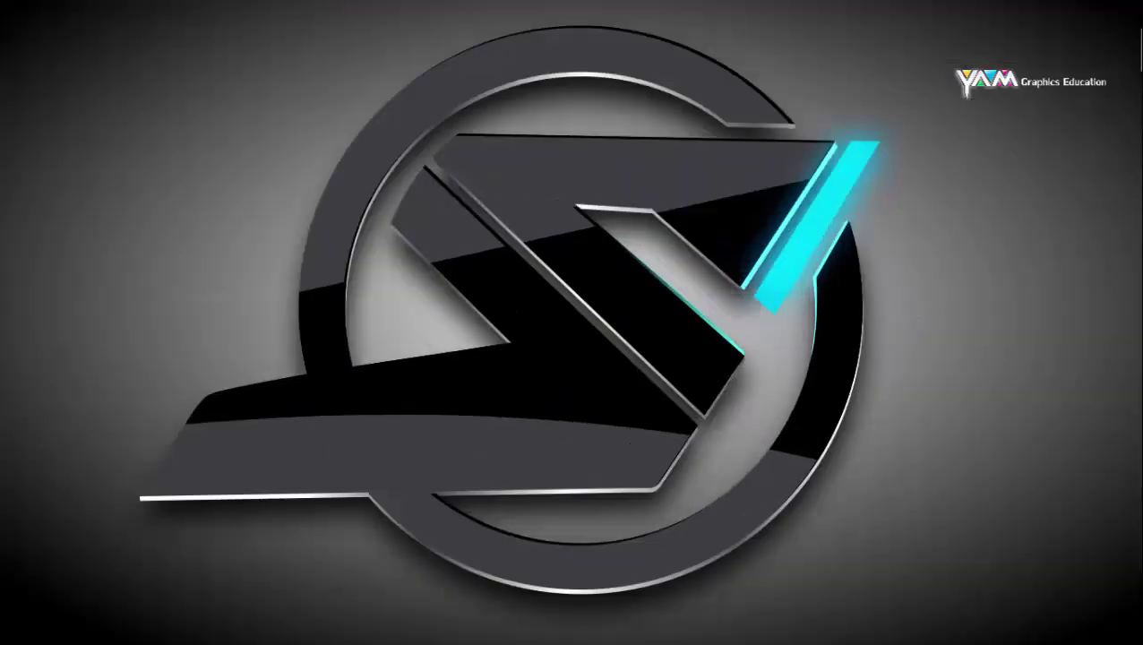